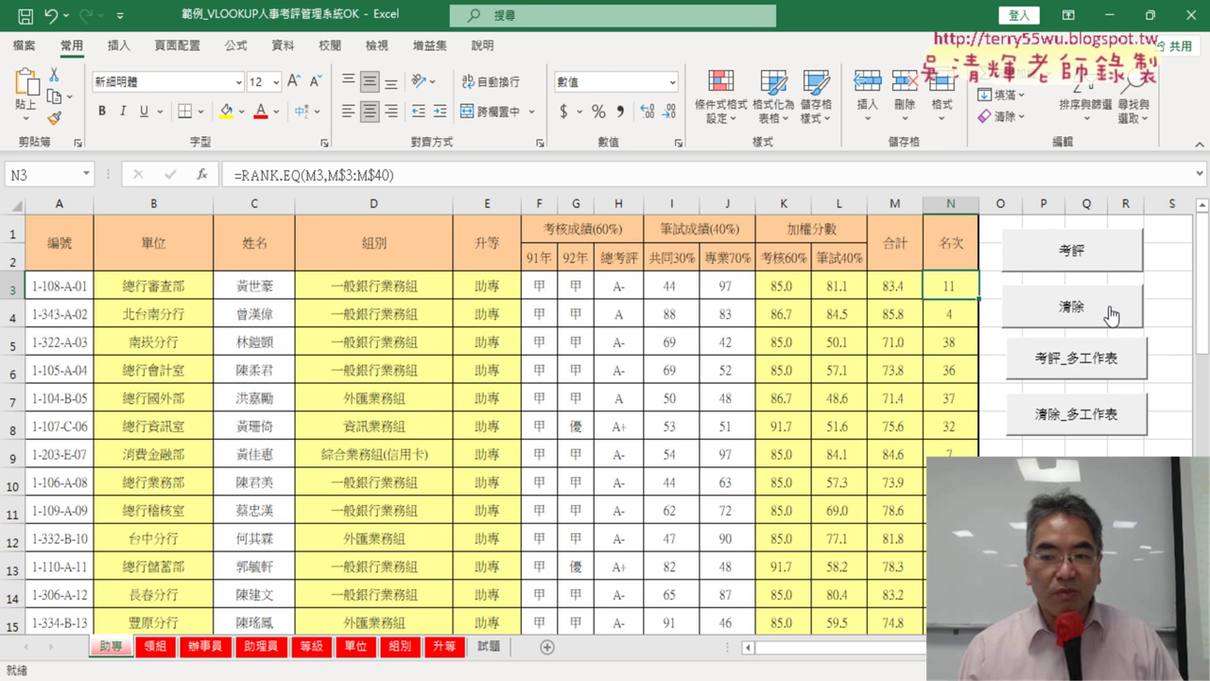
Test the 清除 and 考評 buttons twice on the 助專 sheet of the finished demo.
left_click(1081, 308)
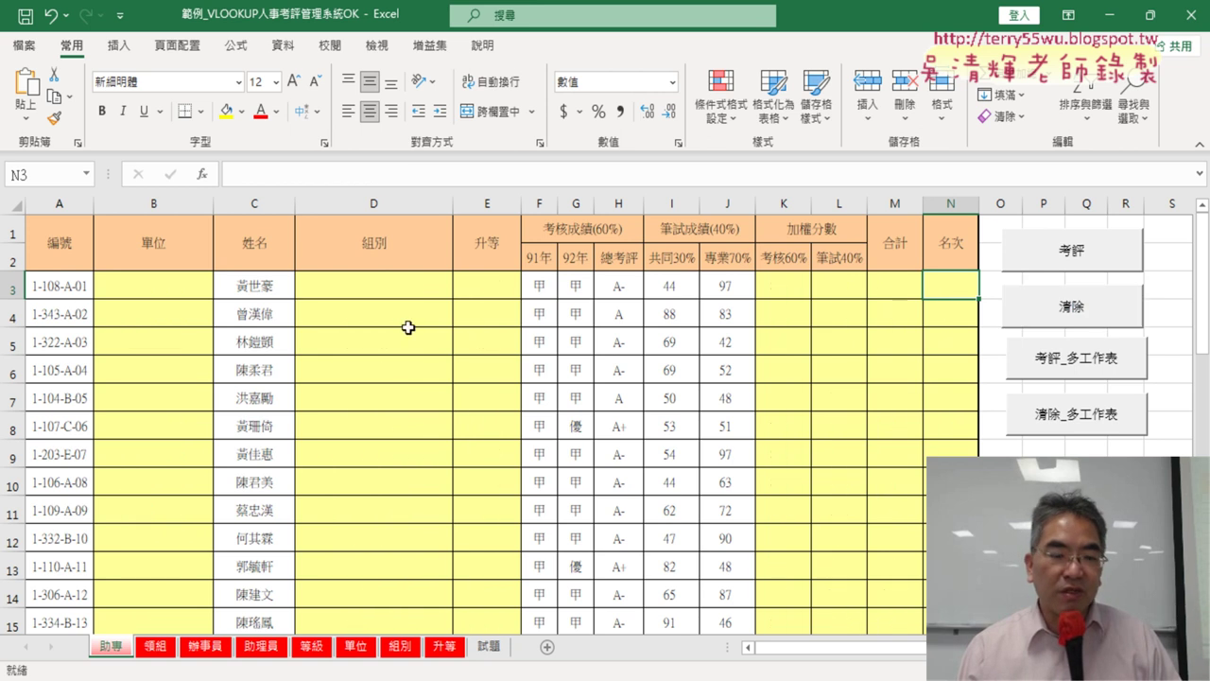
left_click(1076, 254)
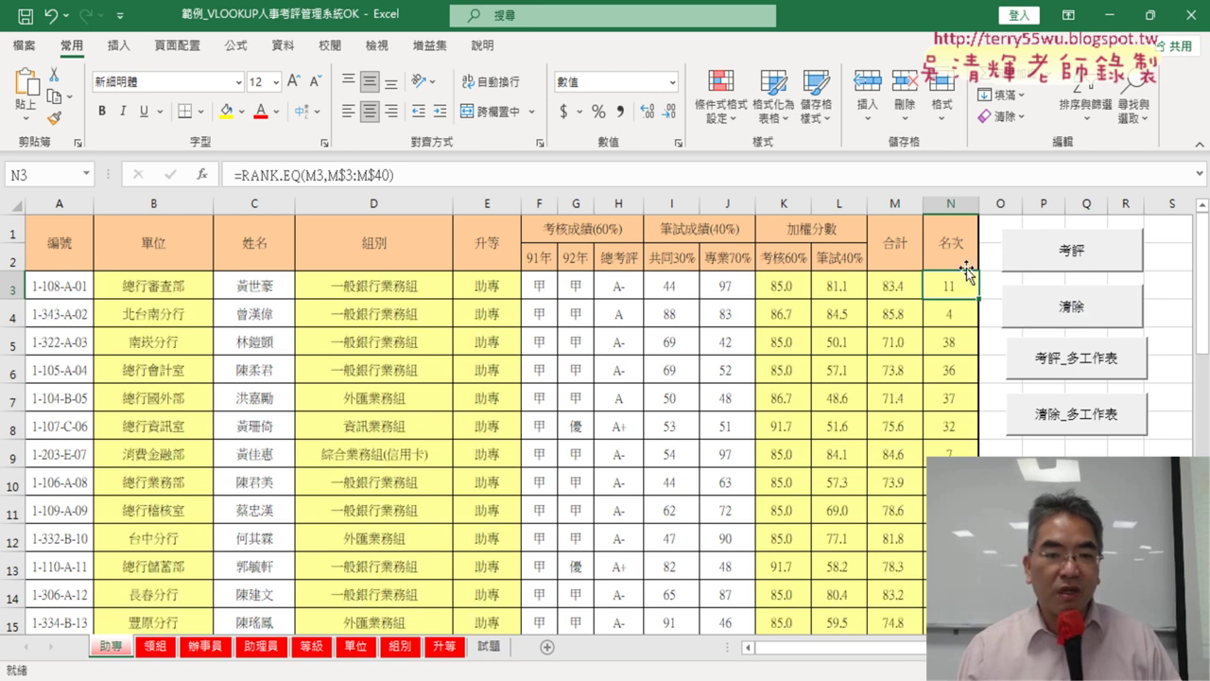
left_click(1068, 319)
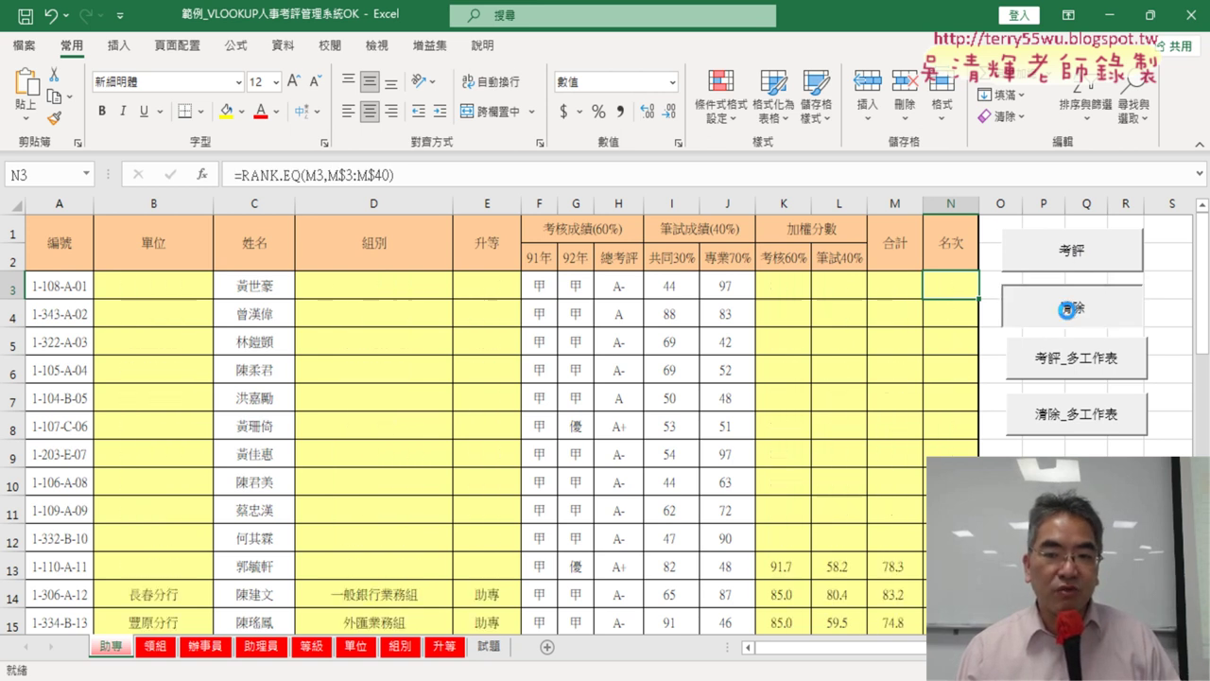
left_click(1080, 251)
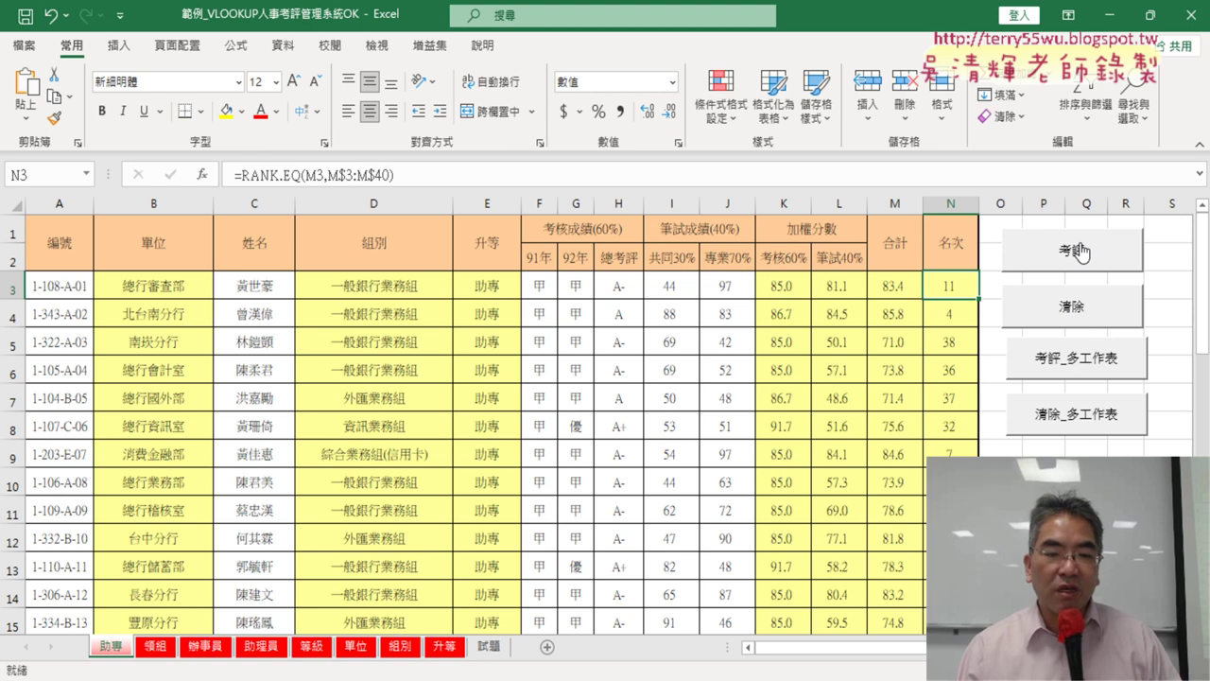
Clear and recompute the 領組 sheet twice, then look at 辦事員 and return to 助專.
left_click(156, 646)
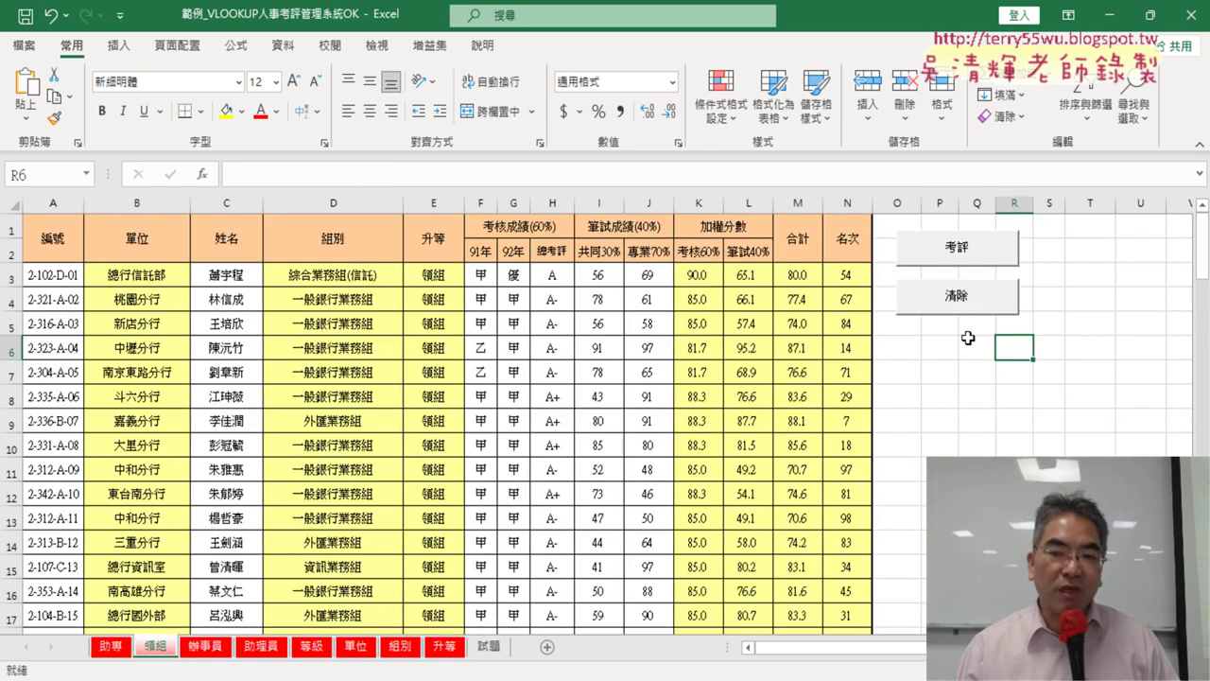
left_click(969, 303)
left_click(966, 247)
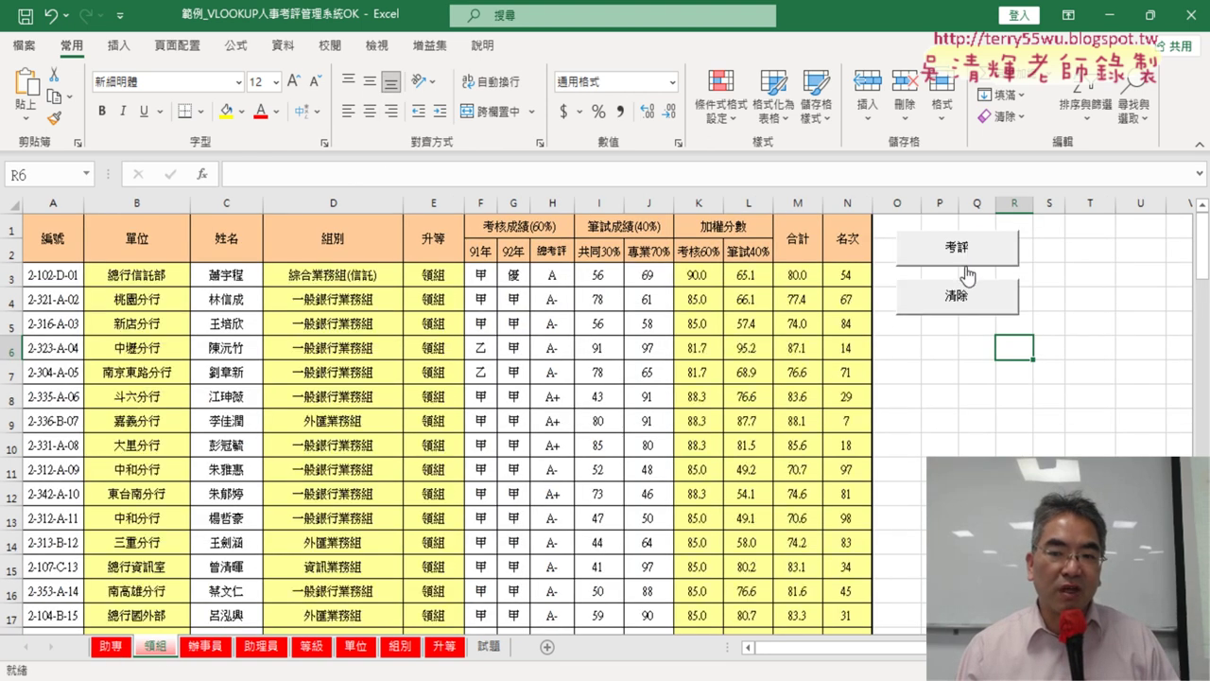
left_click(960, 296)
left_click(970, 251)
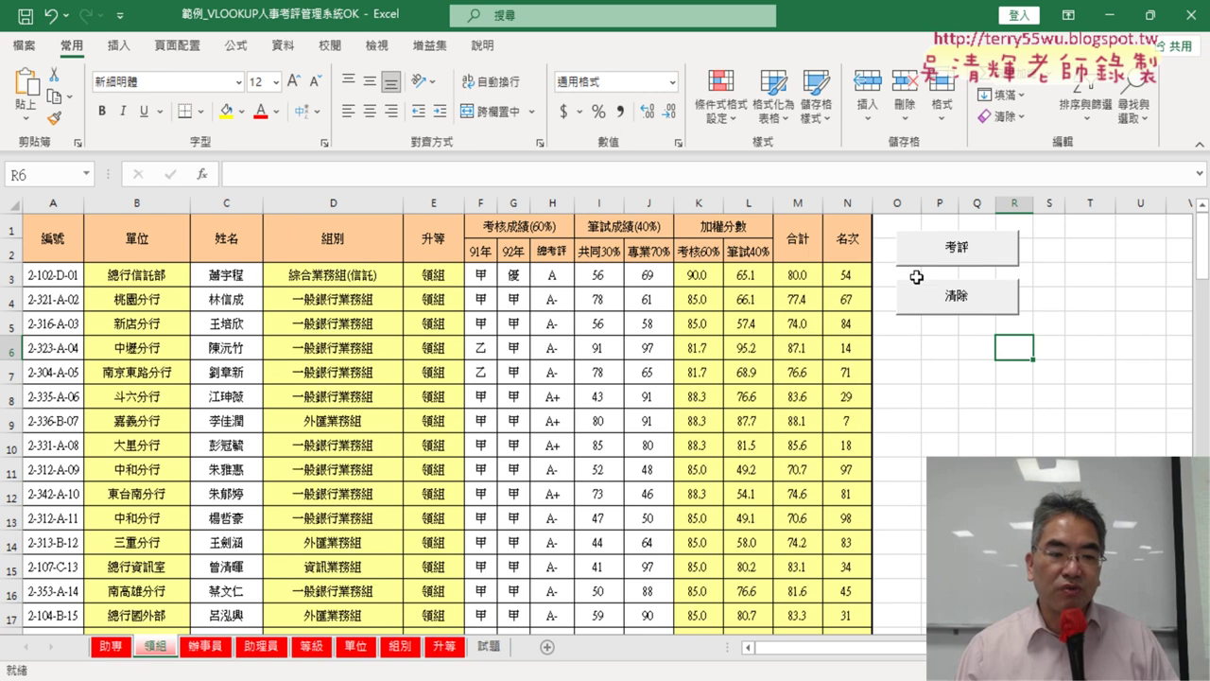
left_click(205, 647)
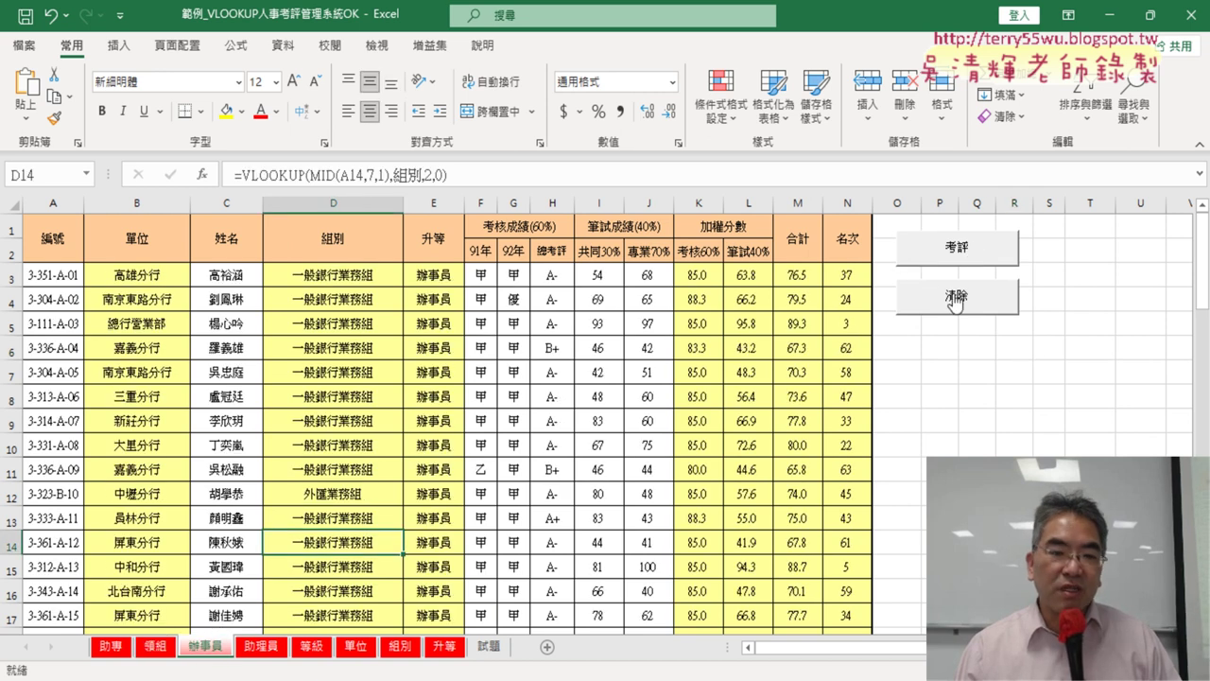
left_click(109, 646)
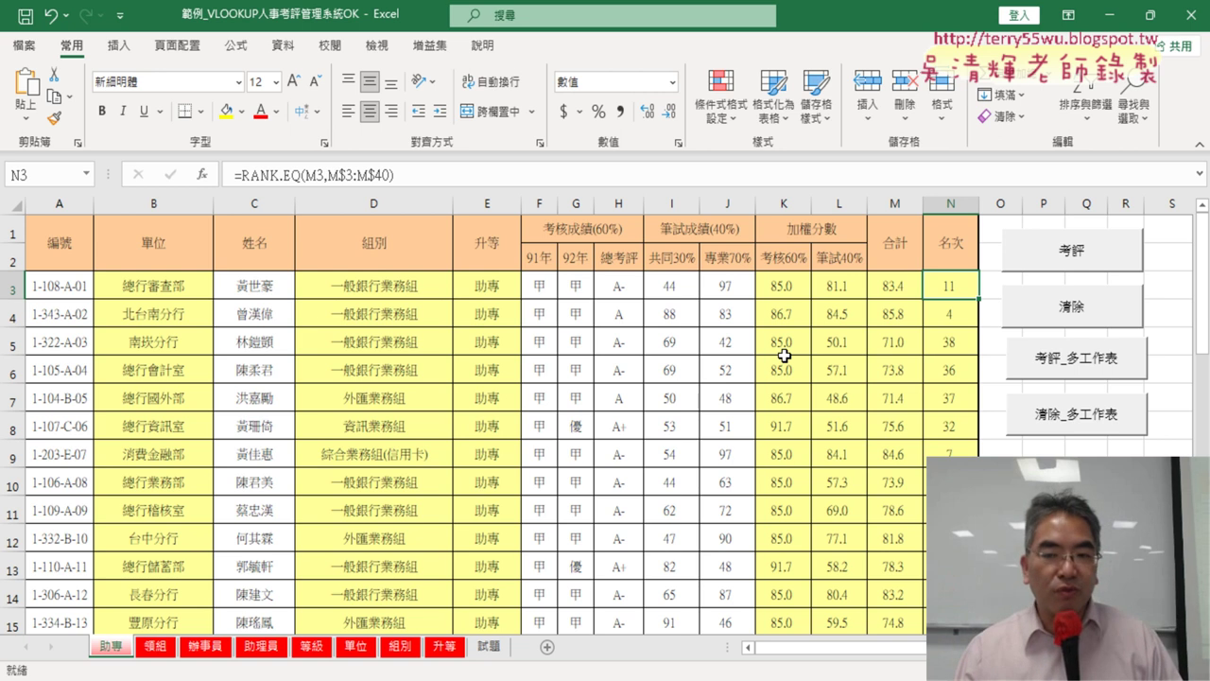
Clear and recompute all sheets at once, then rerun clear and evaluate on 助專.
left_click(1079, 415)
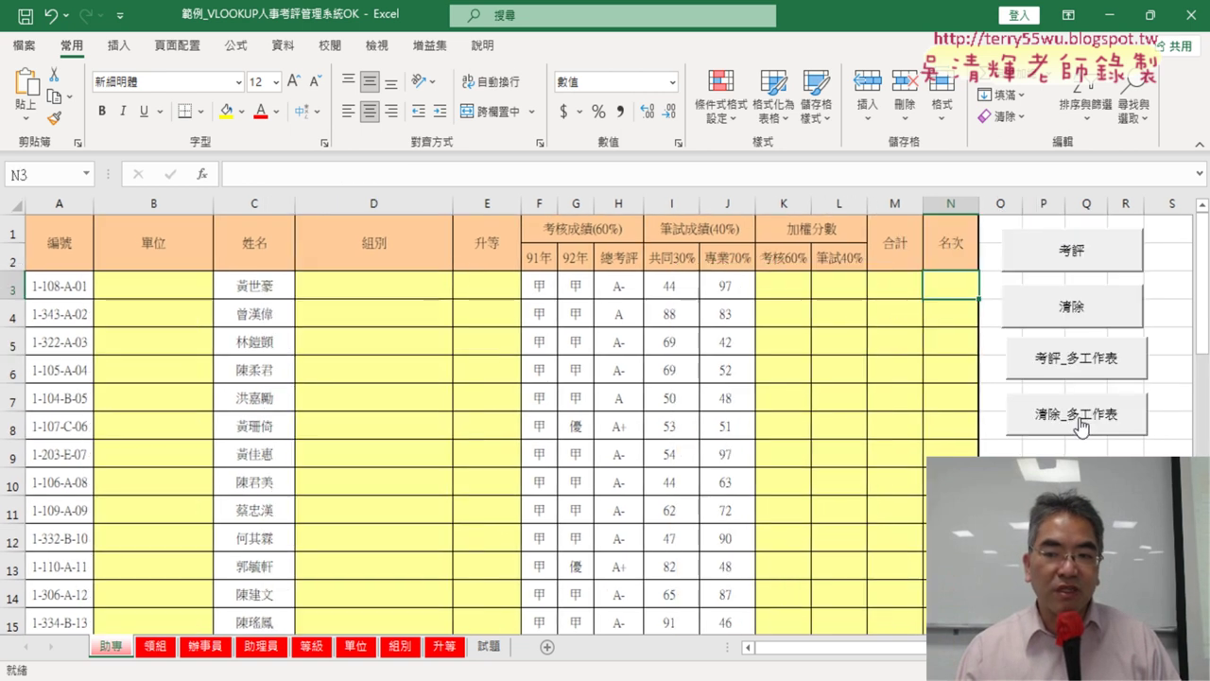
left_click(1087, 369)
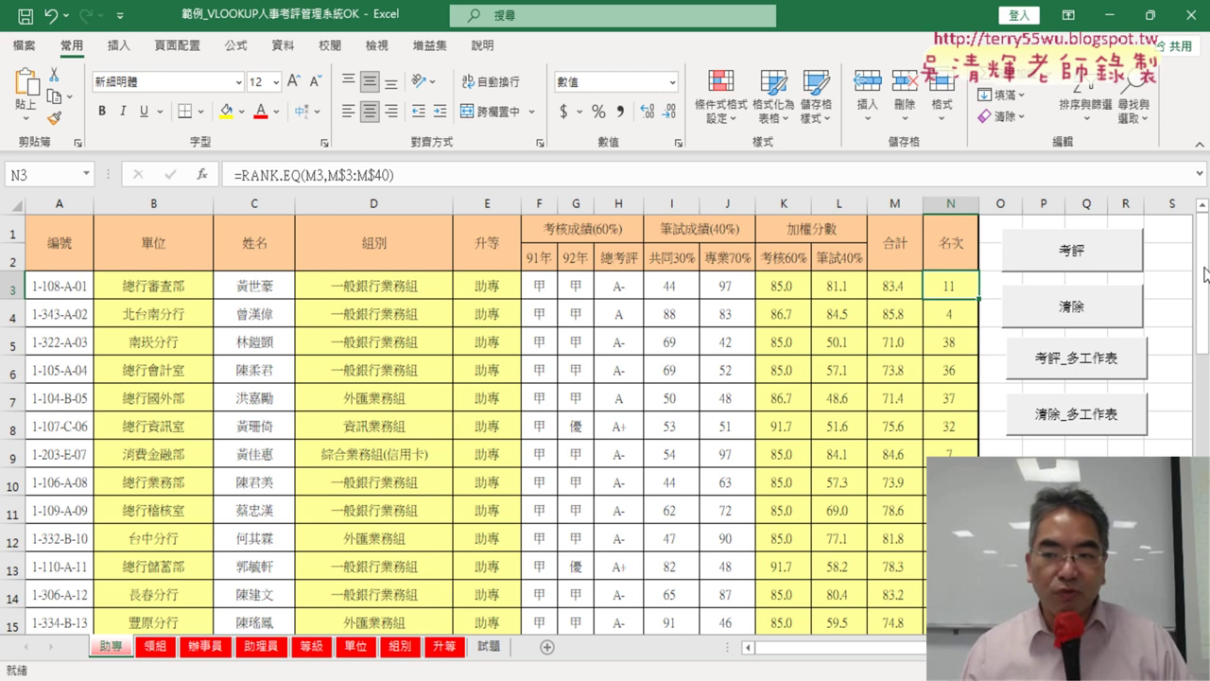
left_click_drag(1112, 333, 1099, 333)
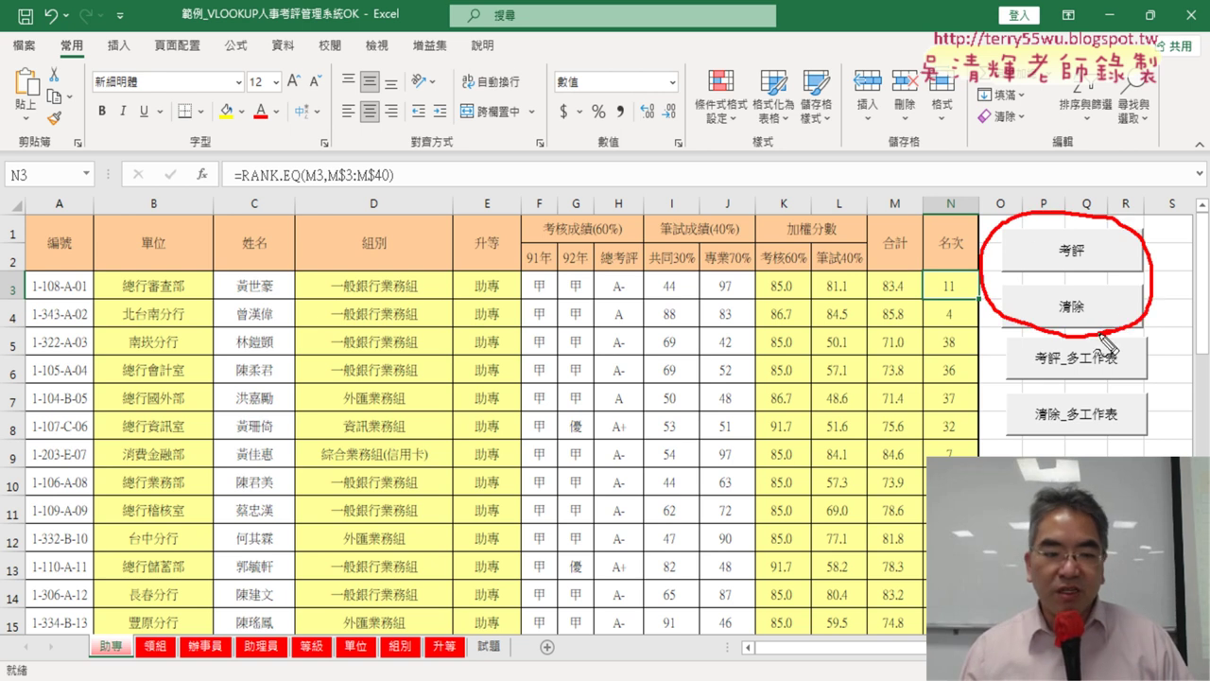
left_click_drag(112, 671, 134, 661)
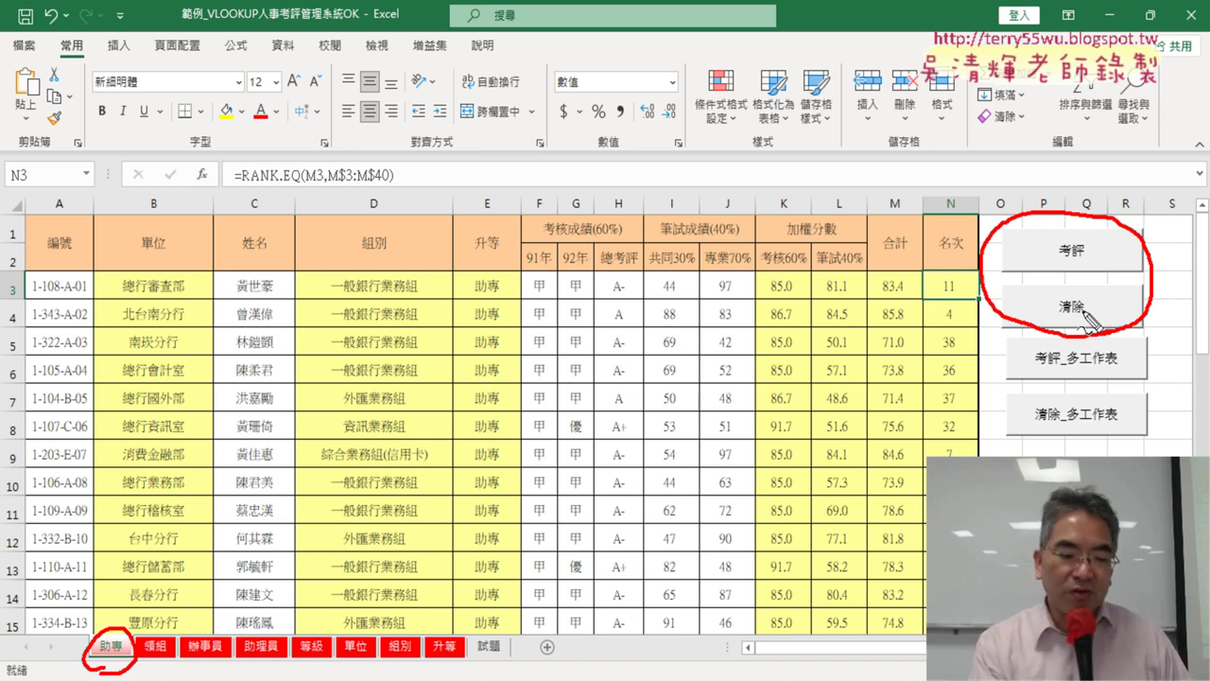
key("Escape")
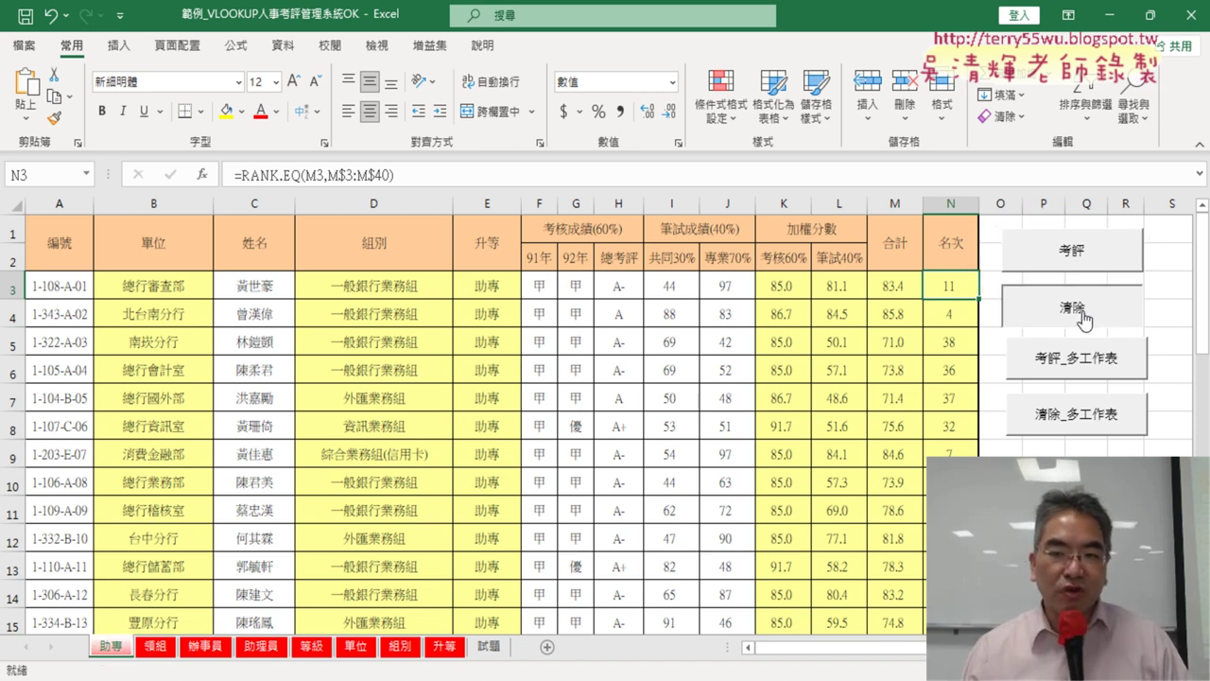
left_click(1082, 312)
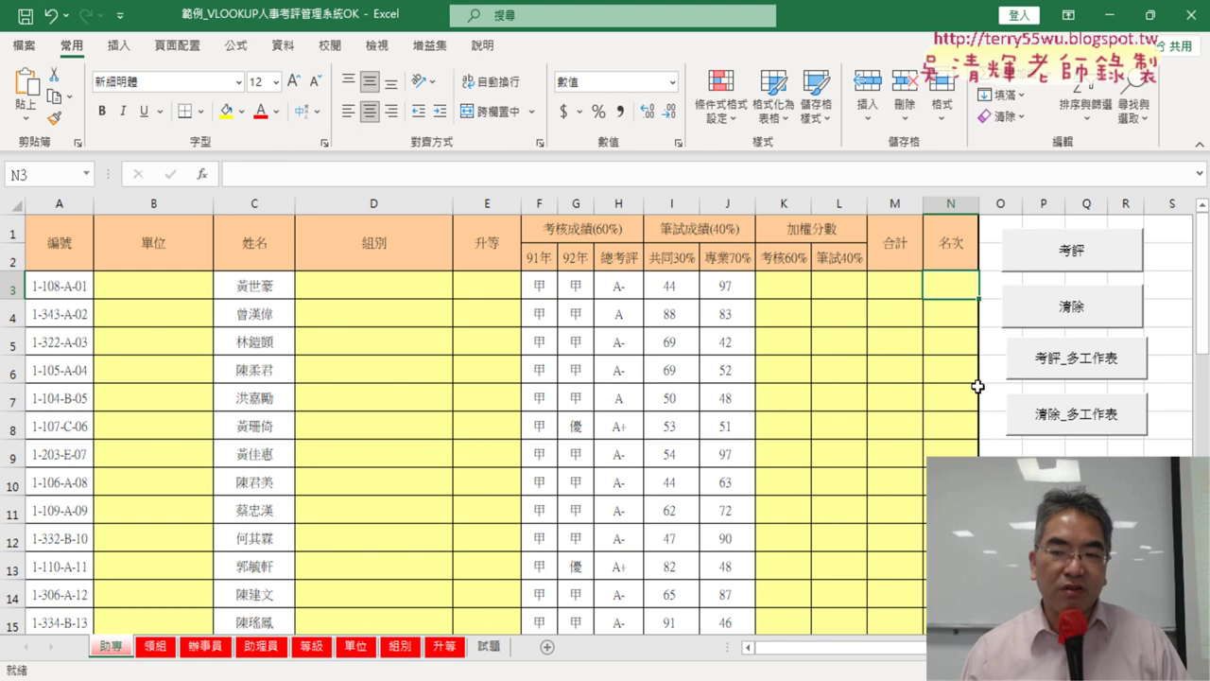
left_click(1071, 252)
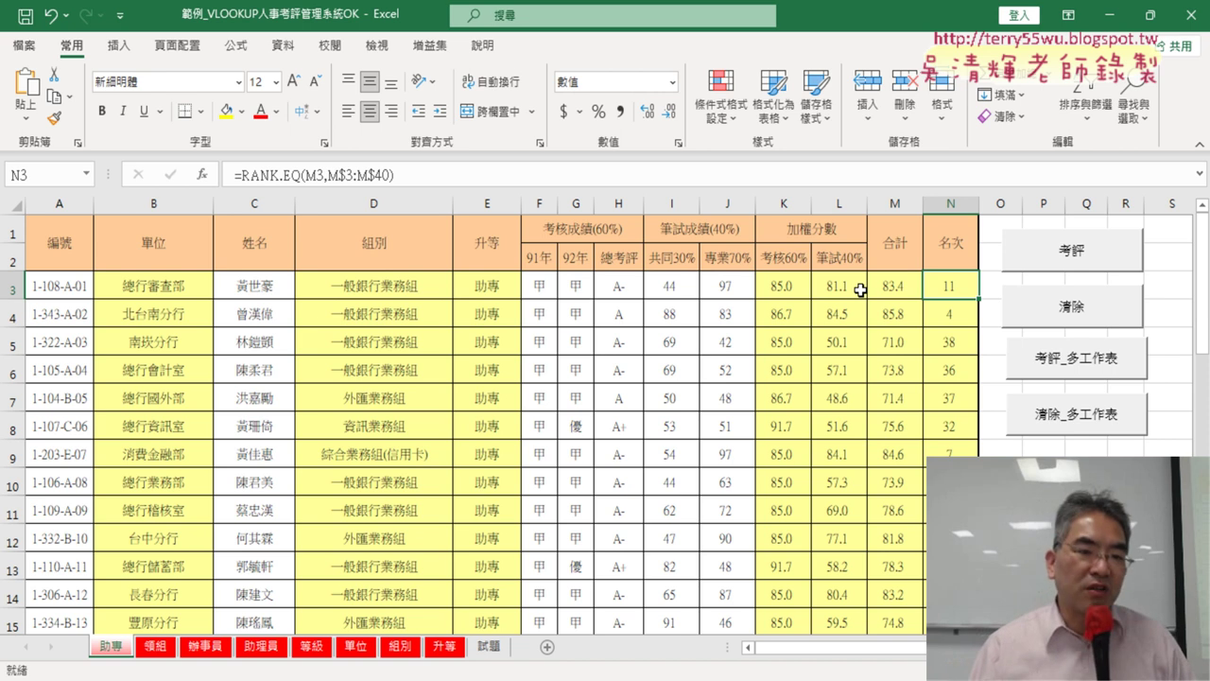
Close the demo workbook without saving, then enable and show the 開發人員 ribbon tab.
left_click(1189, 23)
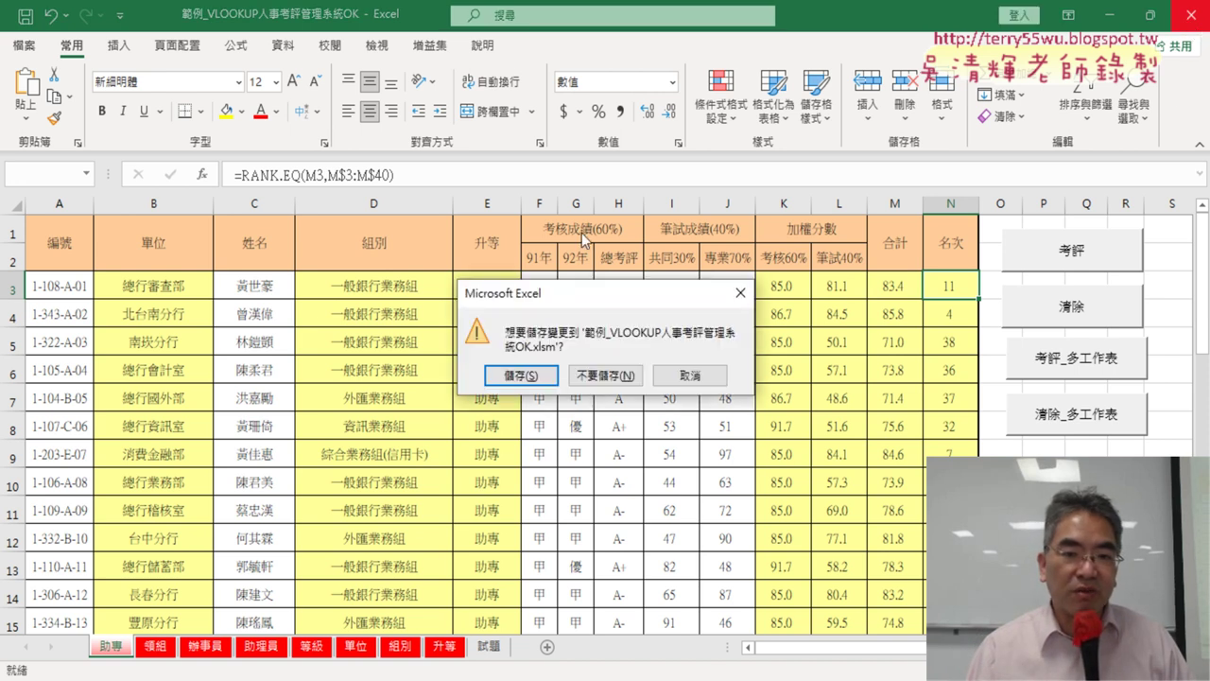
left_click(605, 377)
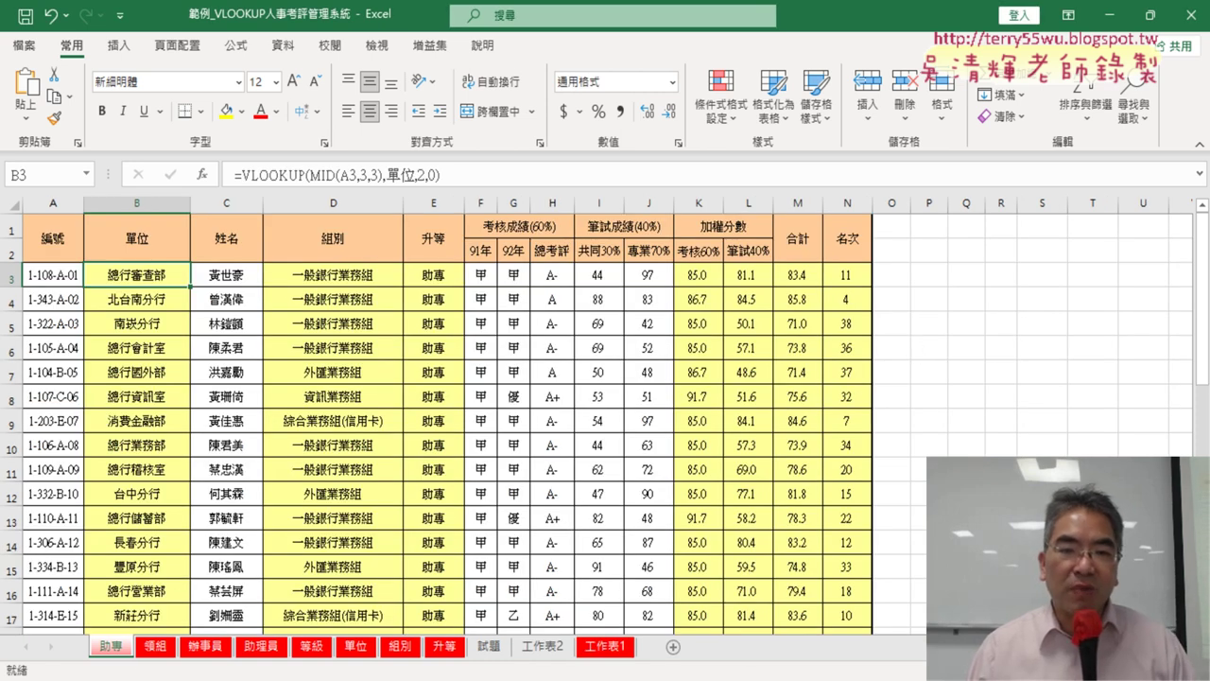
left_click(119, 14)
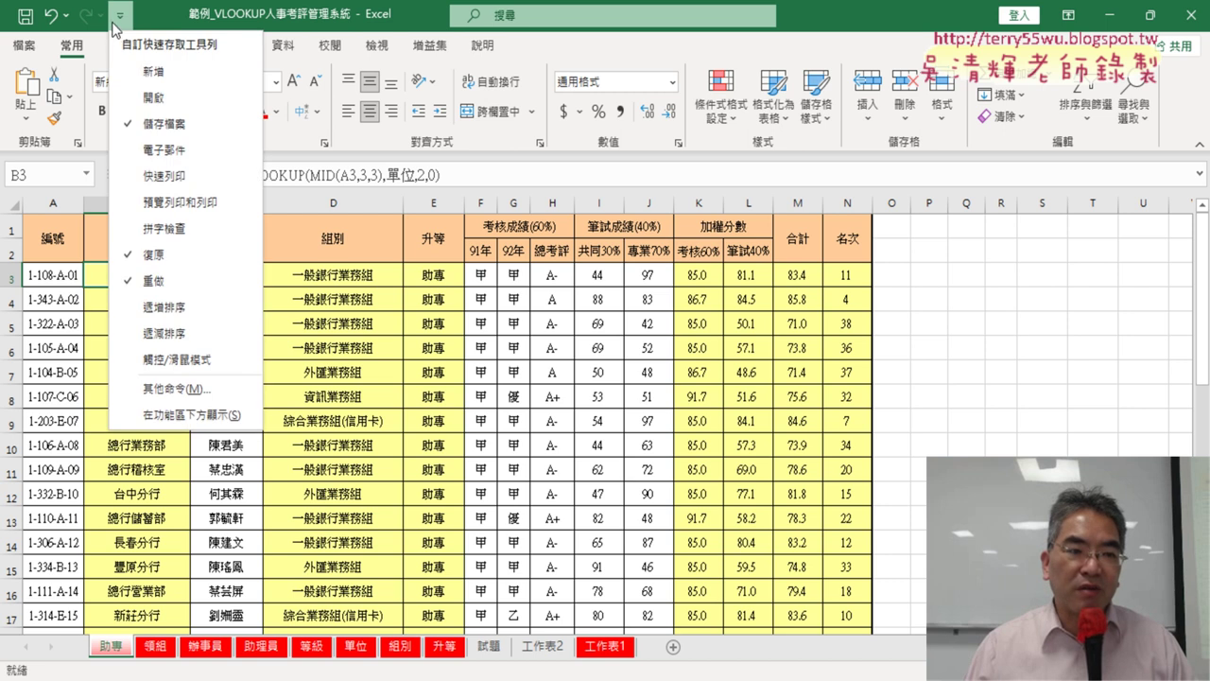
left_click(187, 395)
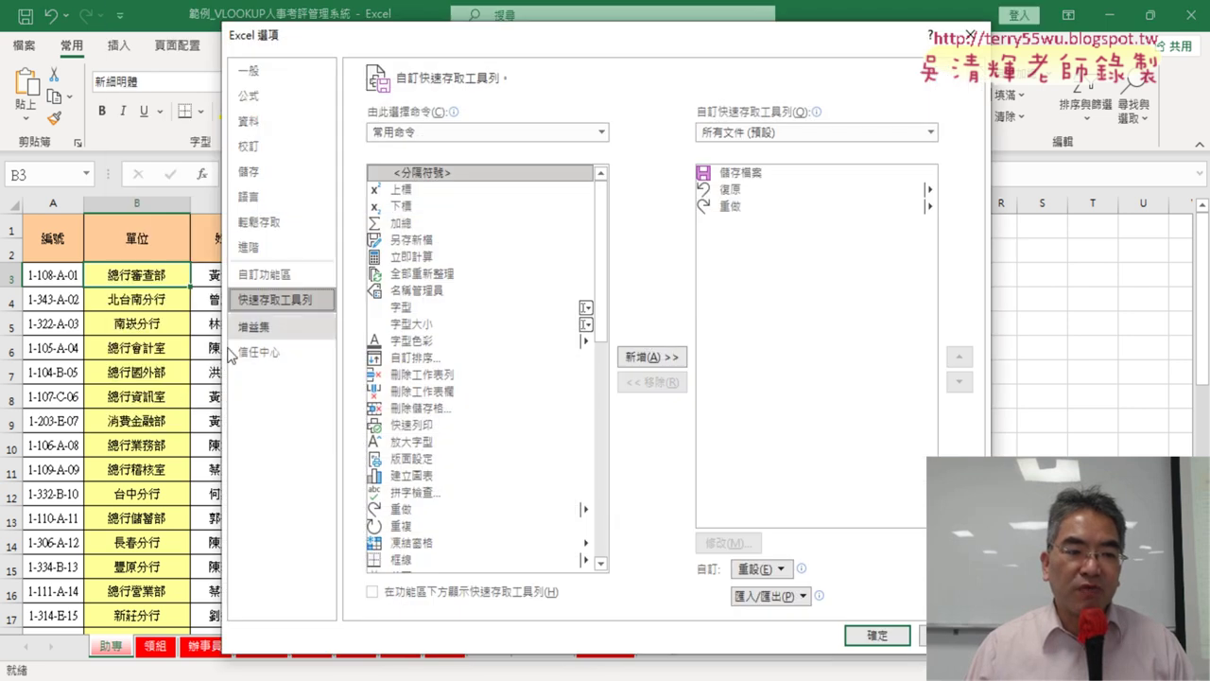
left_click(273, 276)
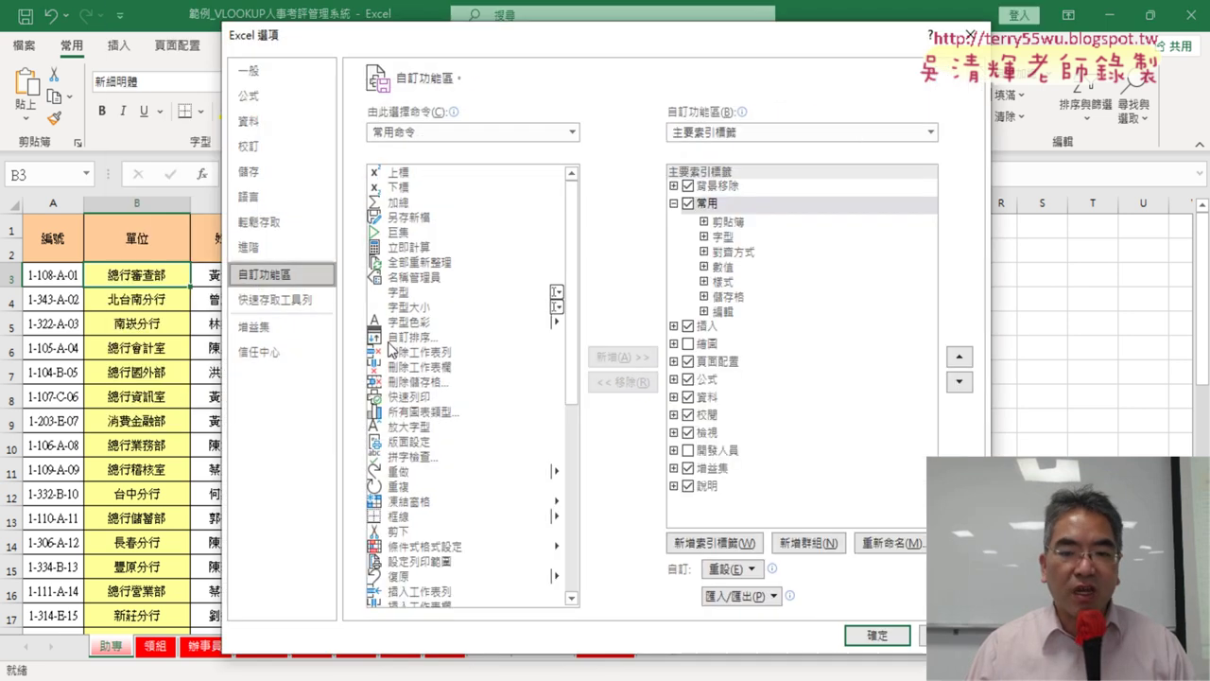
left_click(688, 451)
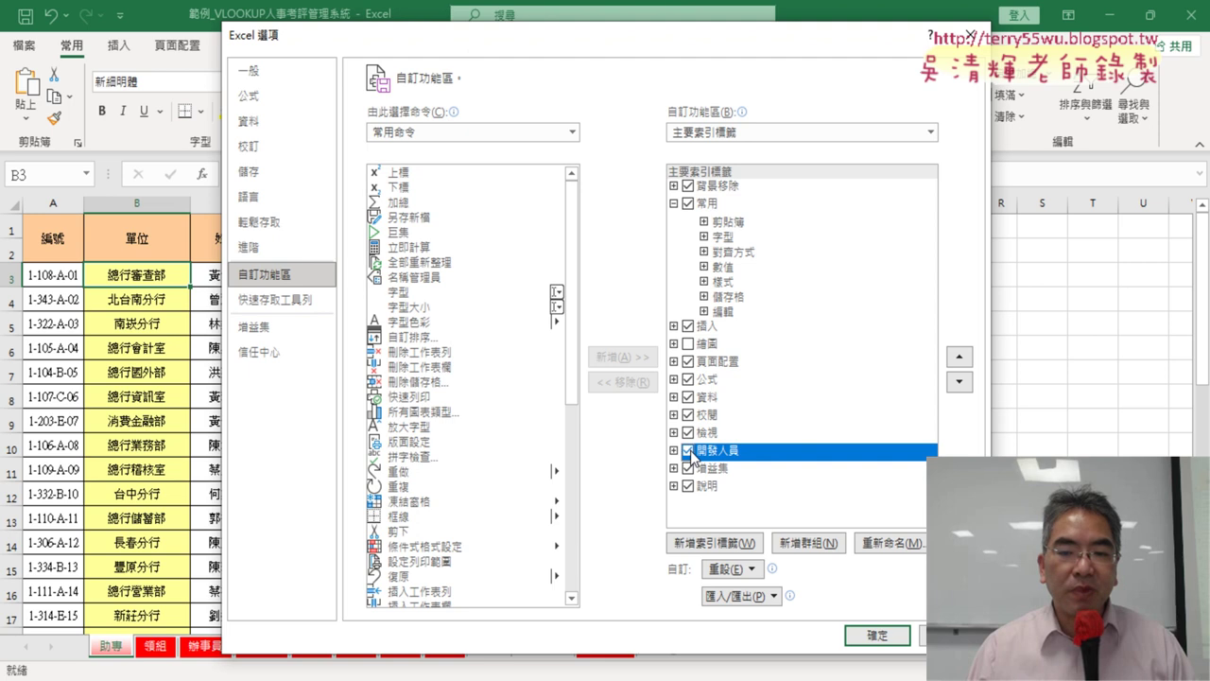
left_click(876, 635)
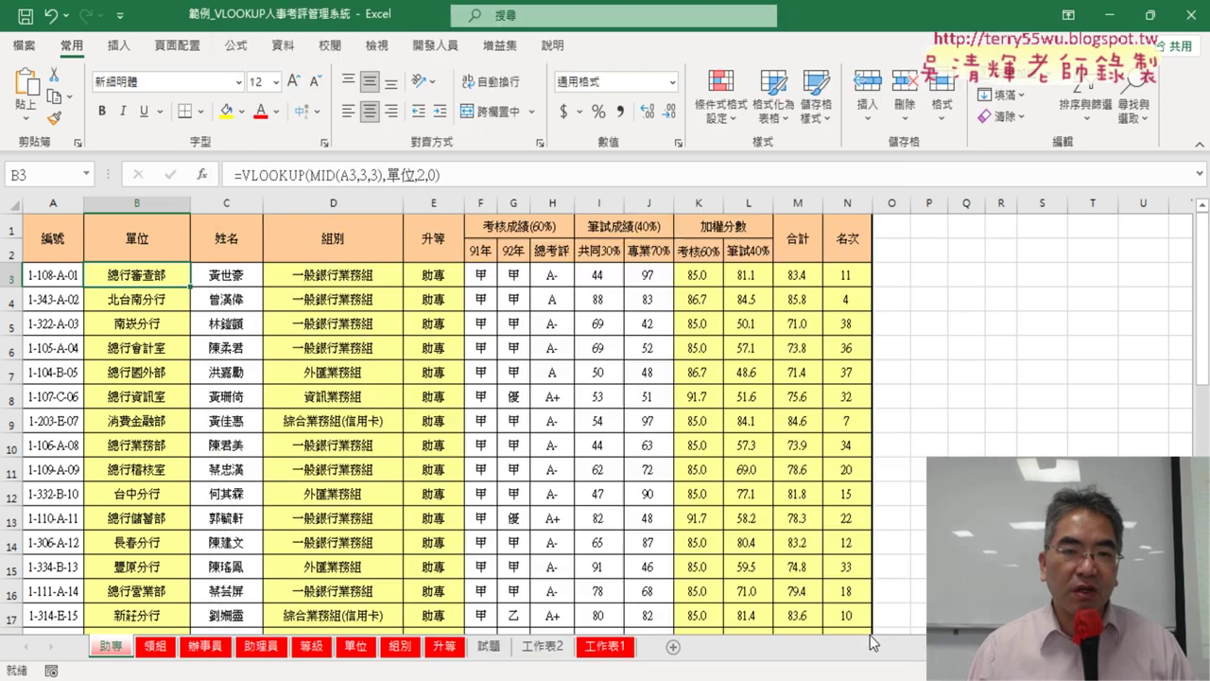
left_click(439, 46)
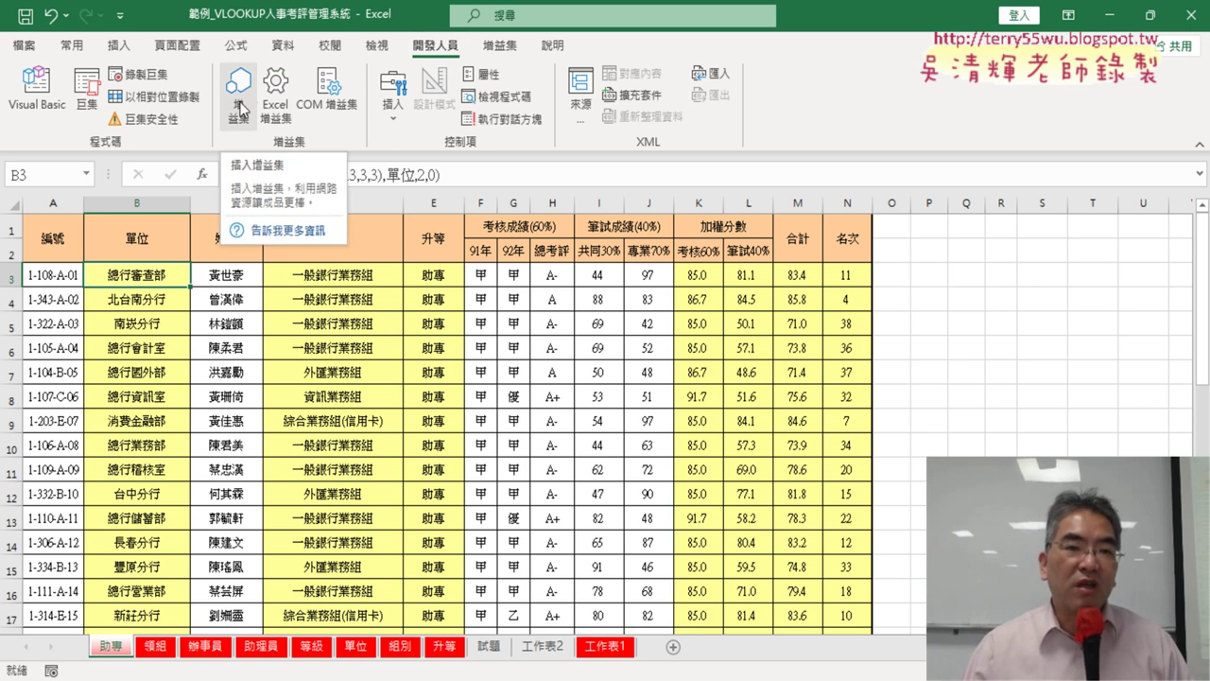
Open the Visual Basic editor and insert a new Module1 into the workbook project.
left_click(45, 106)
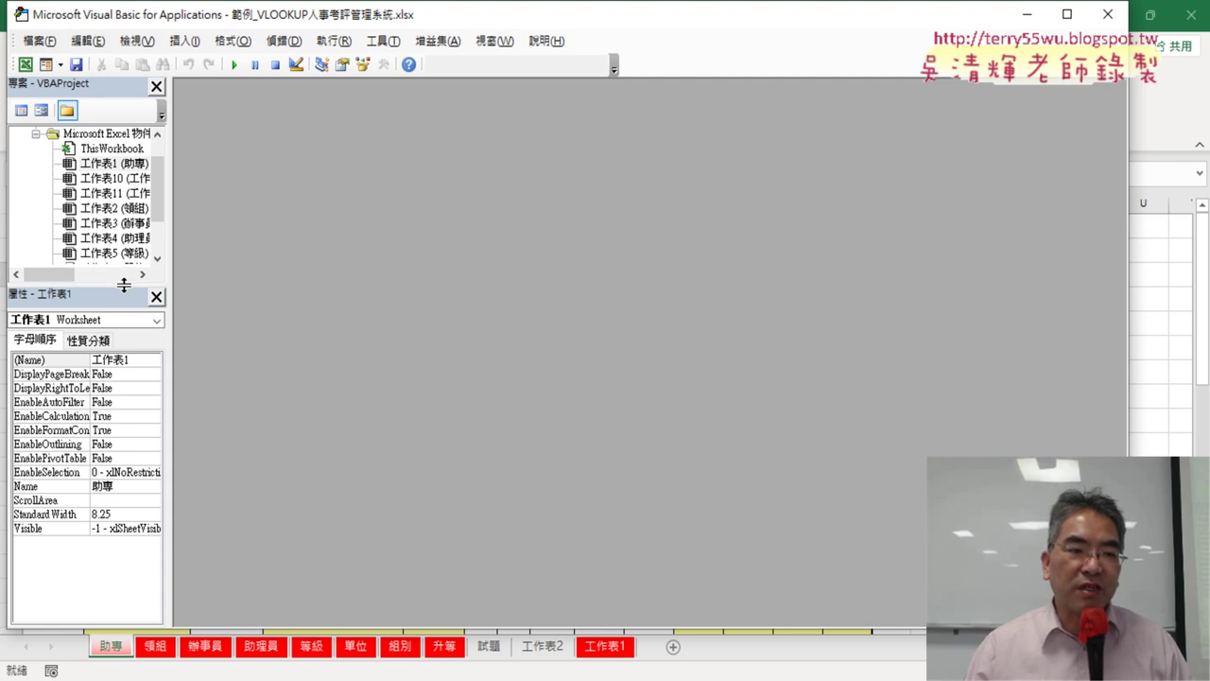
left_click_drag(123, 285, 126, 416)
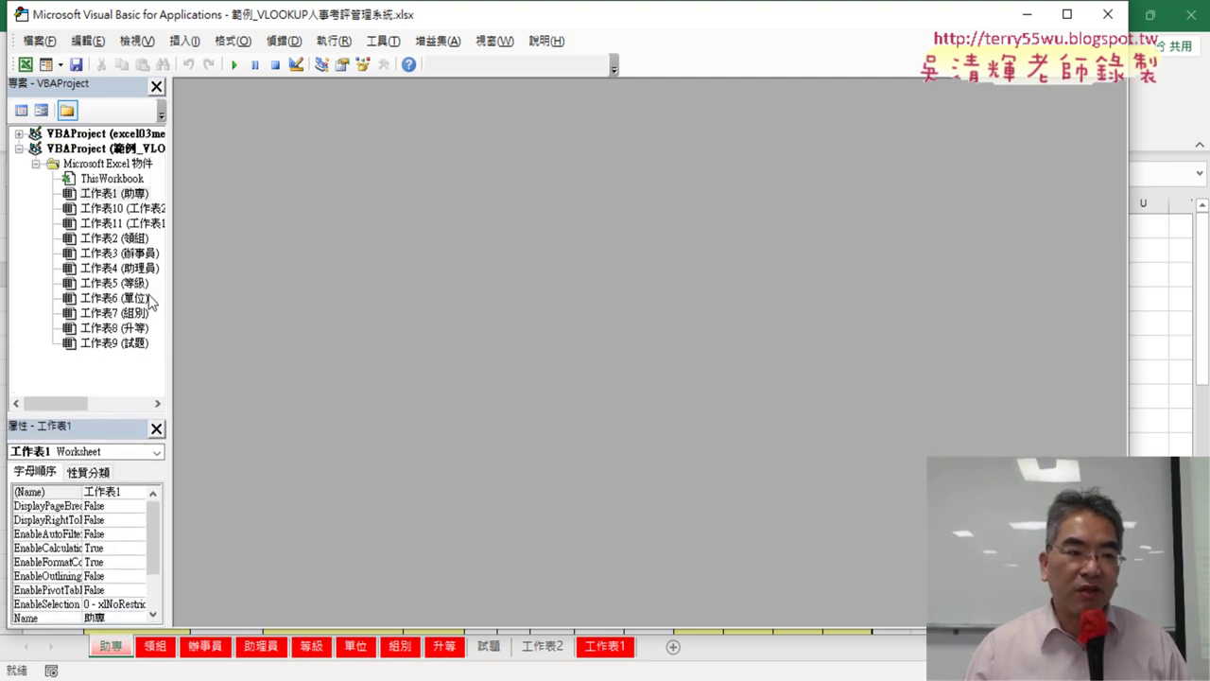
right_click(110, 240)
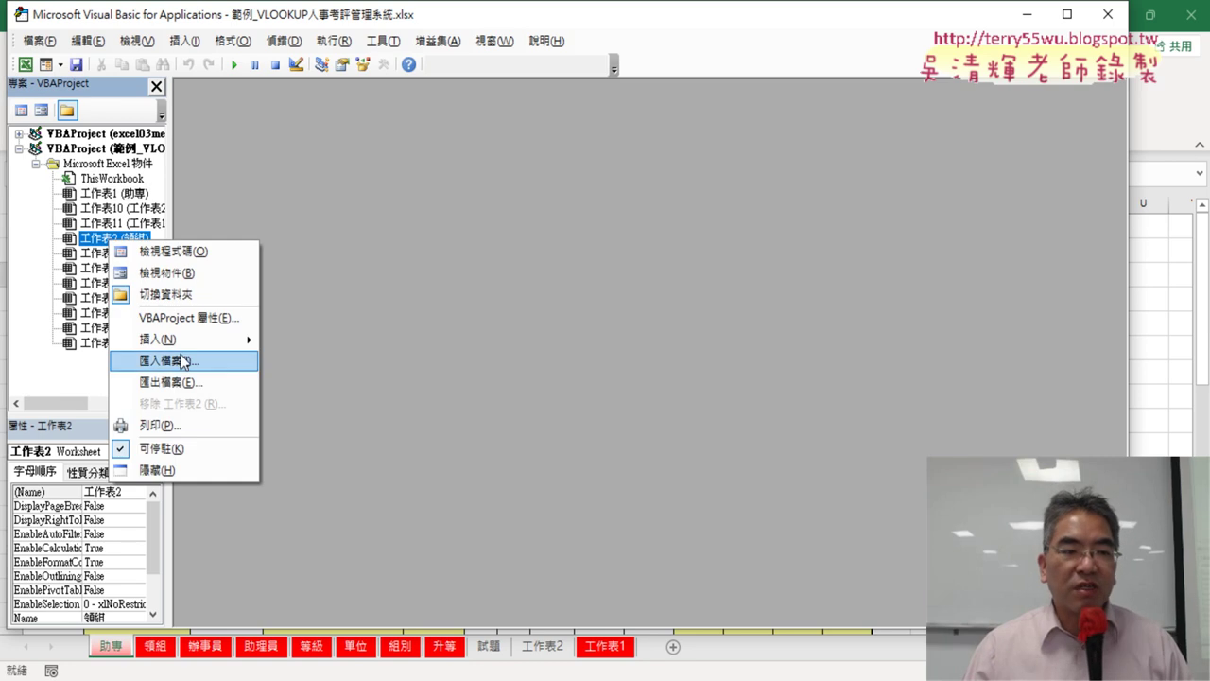
mouse_move(203, 340)
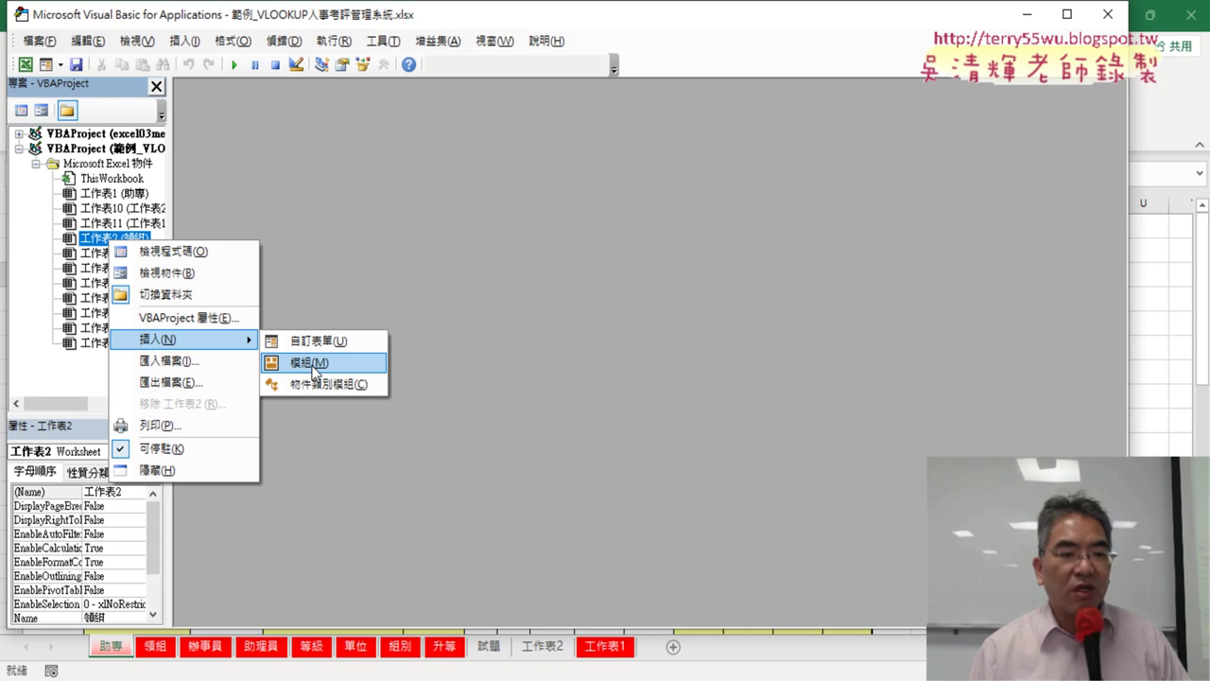
left_click(312, 364)
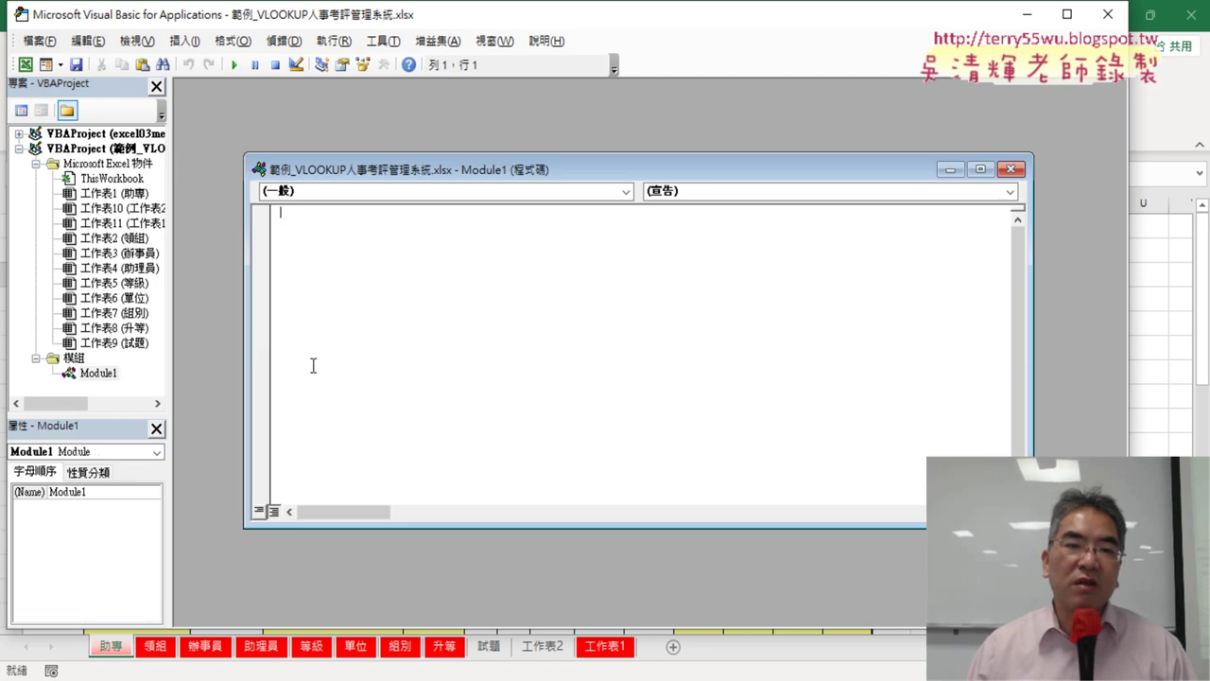
Maximize Module1's code window, then narrow the editor and move it right beside the sheet.
left_click(980, 170)
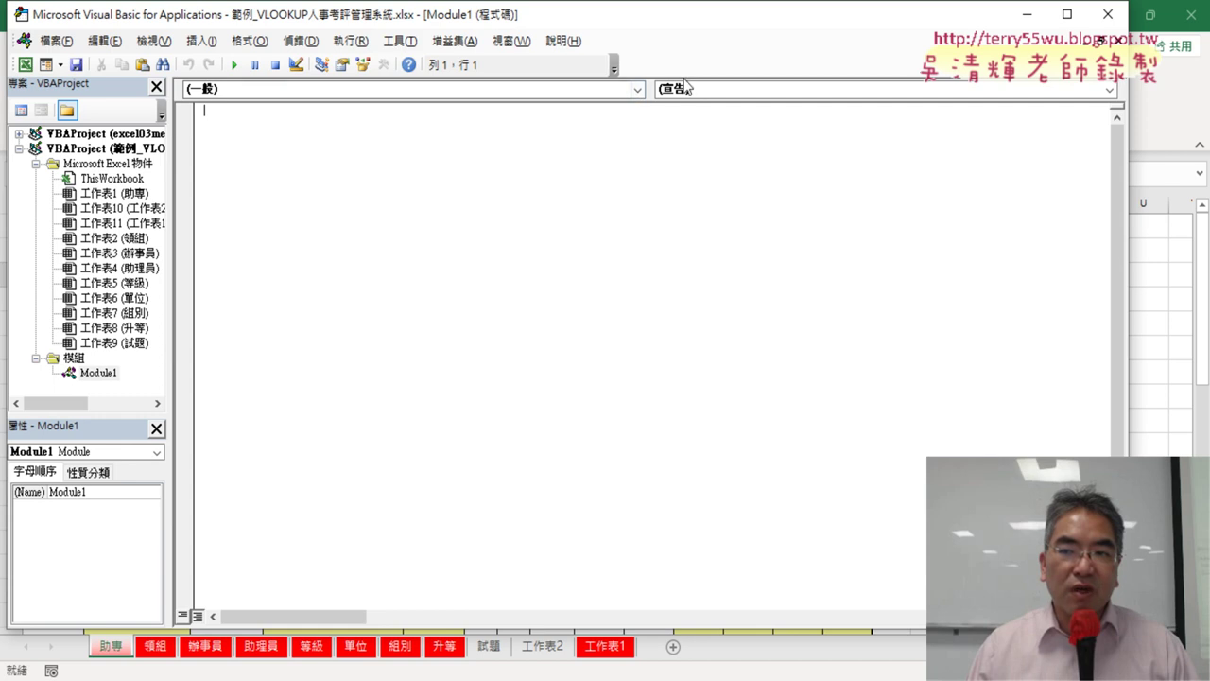
left_click_drag(1132, 180, 883, 185)
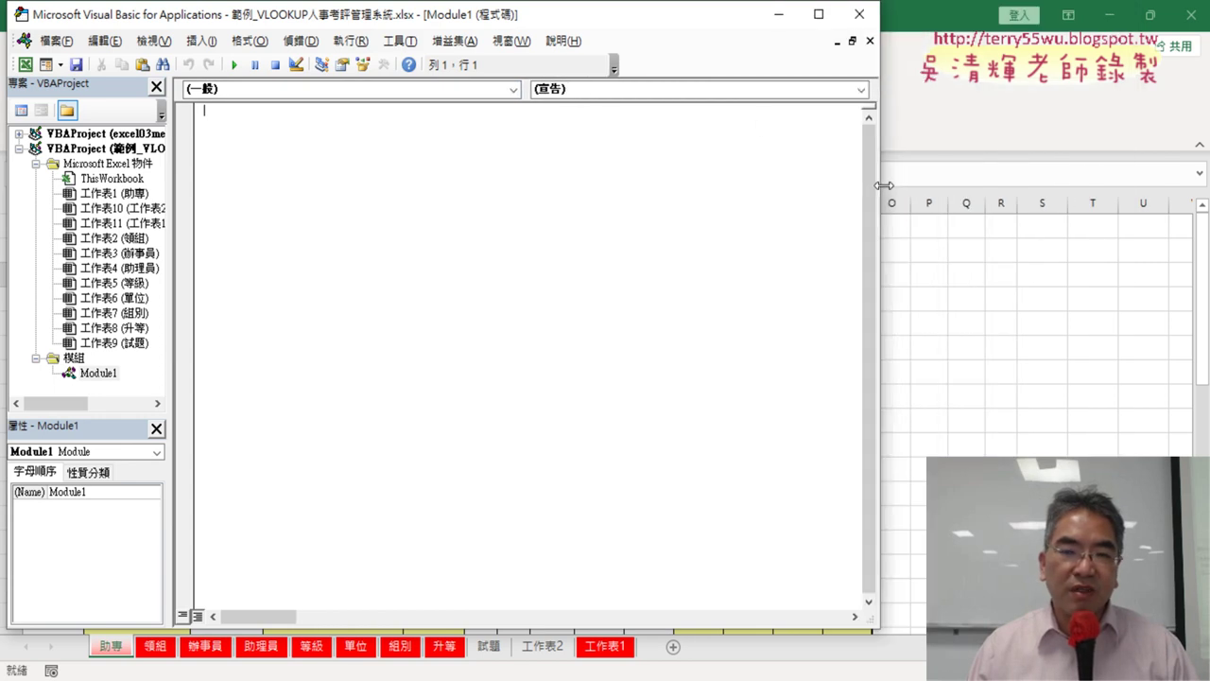
left_click_drag(511, 21, 966, 41)
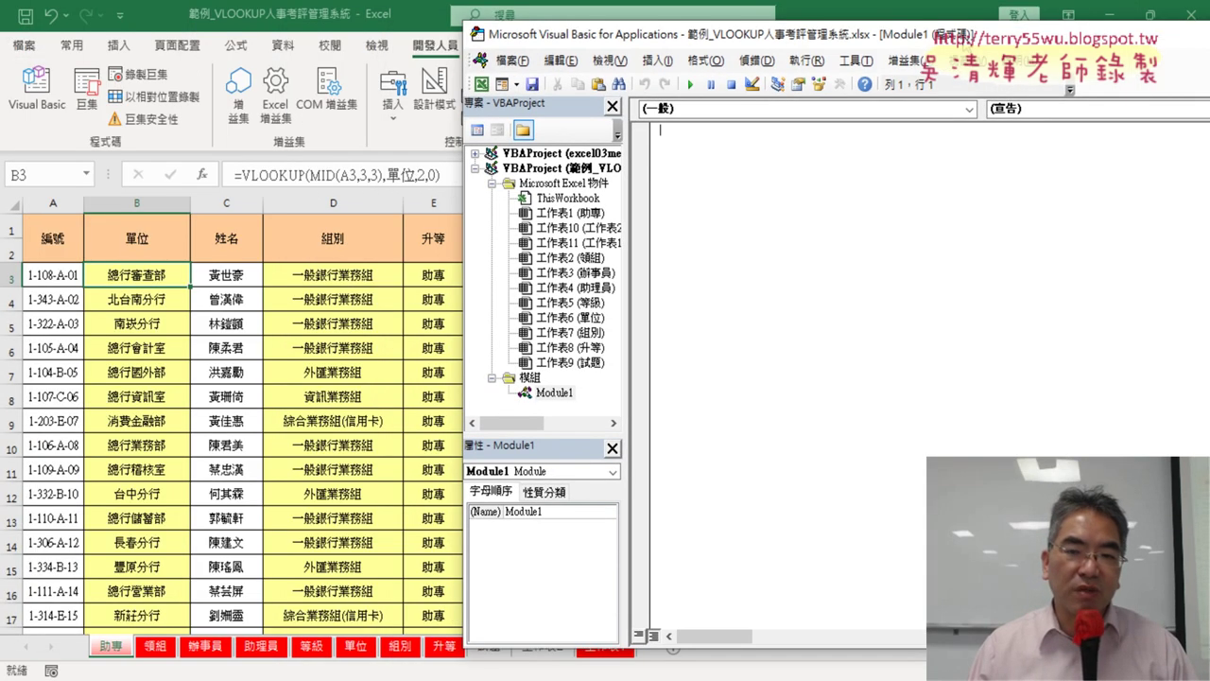
Type 'sub 清除' in Module1 to declare the empty Sub 清除() … End Sub.
type("ㄙ")
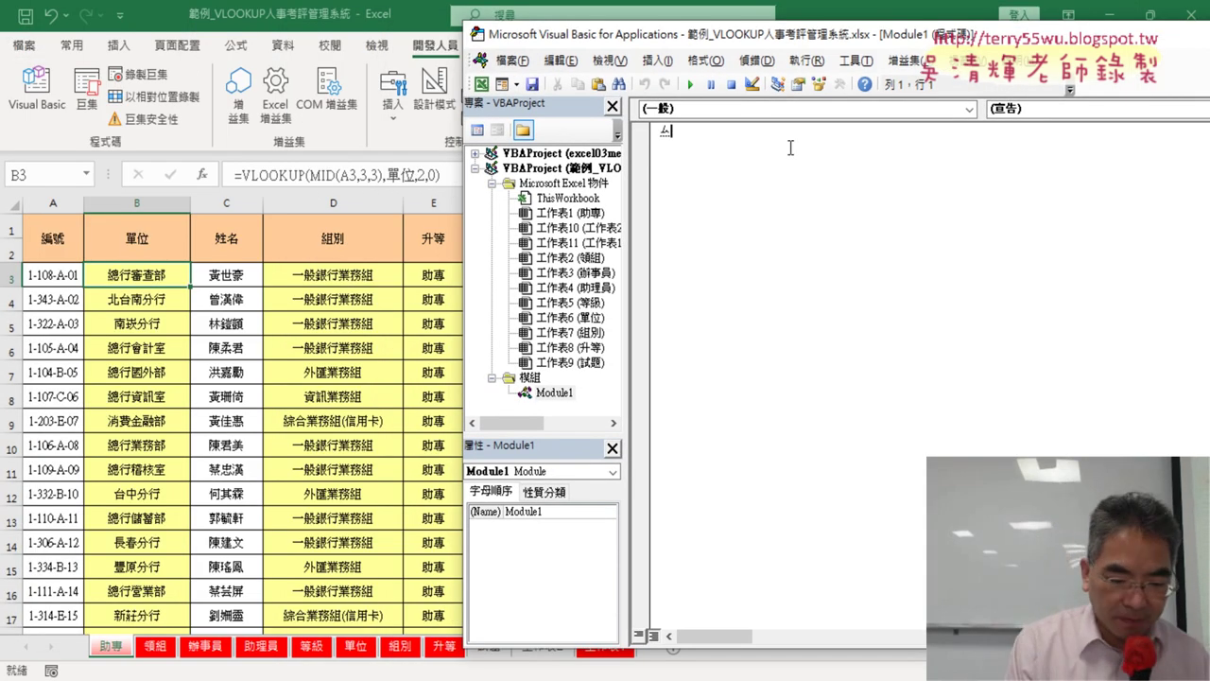
key("BackSpace")
type("su")
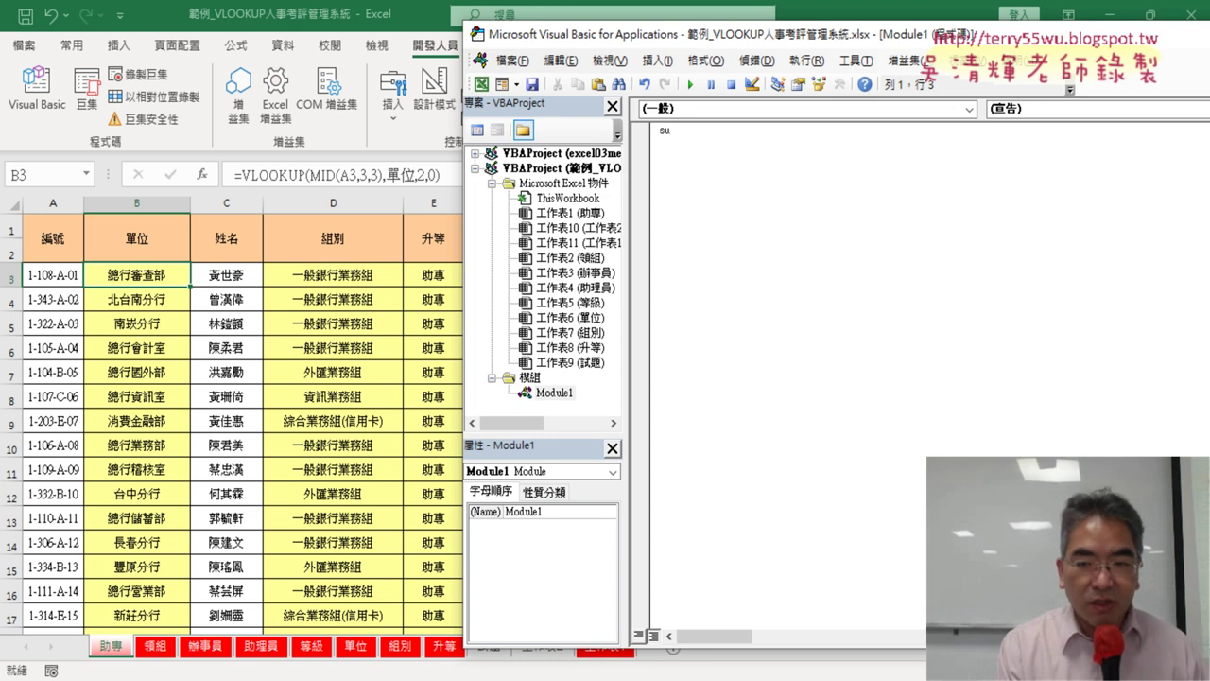
type("b")
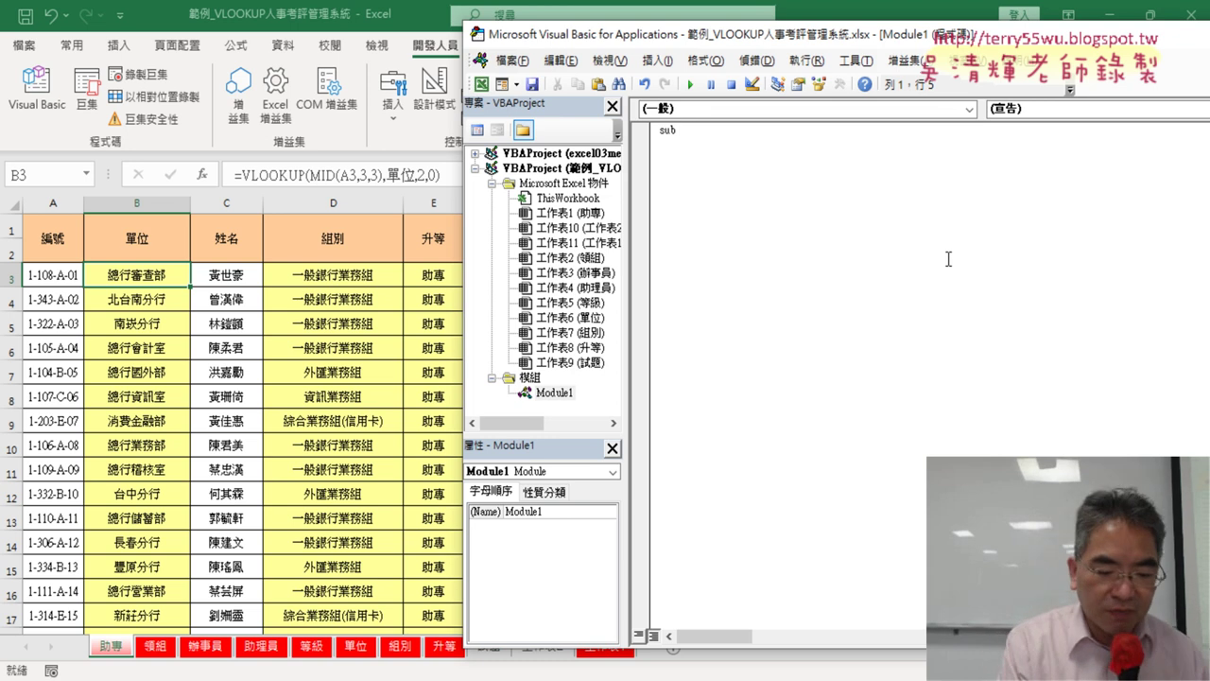
type("清")
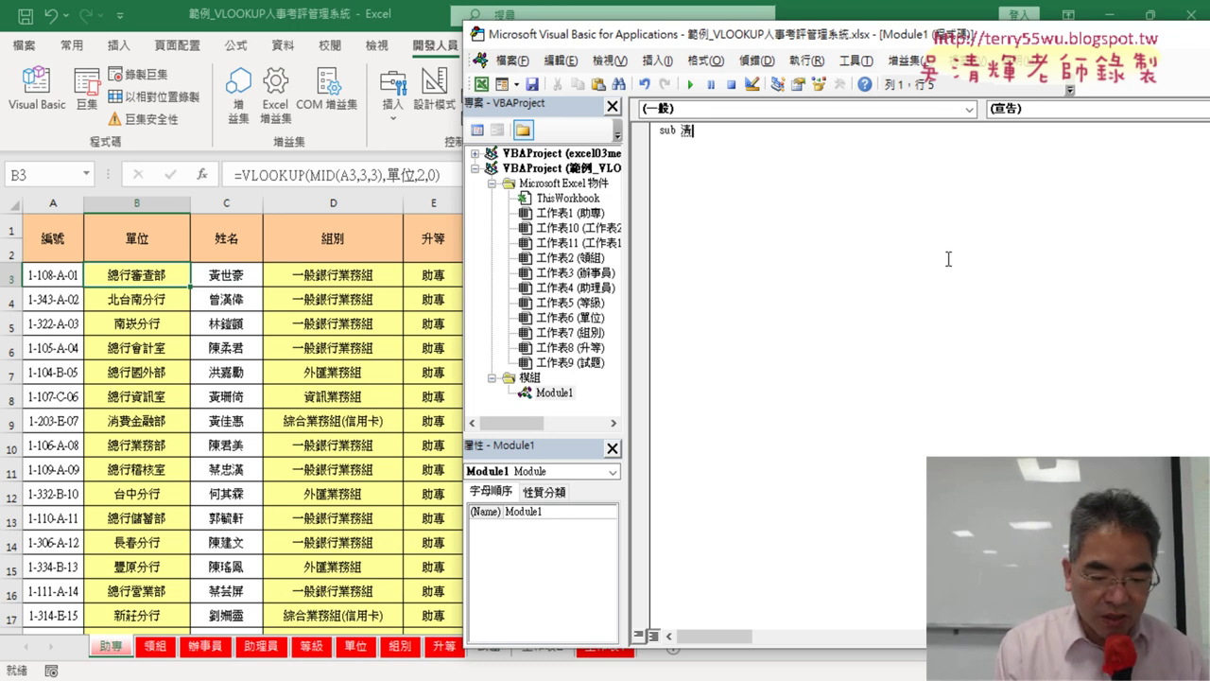
type("除")
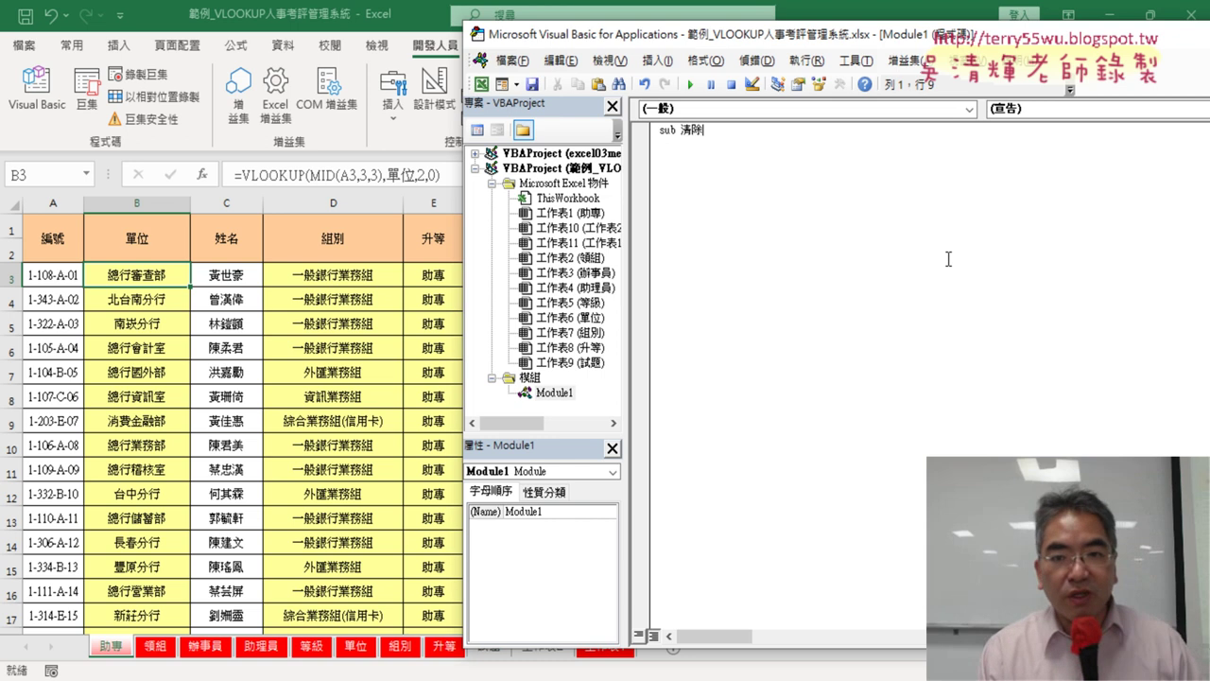
key("Return")
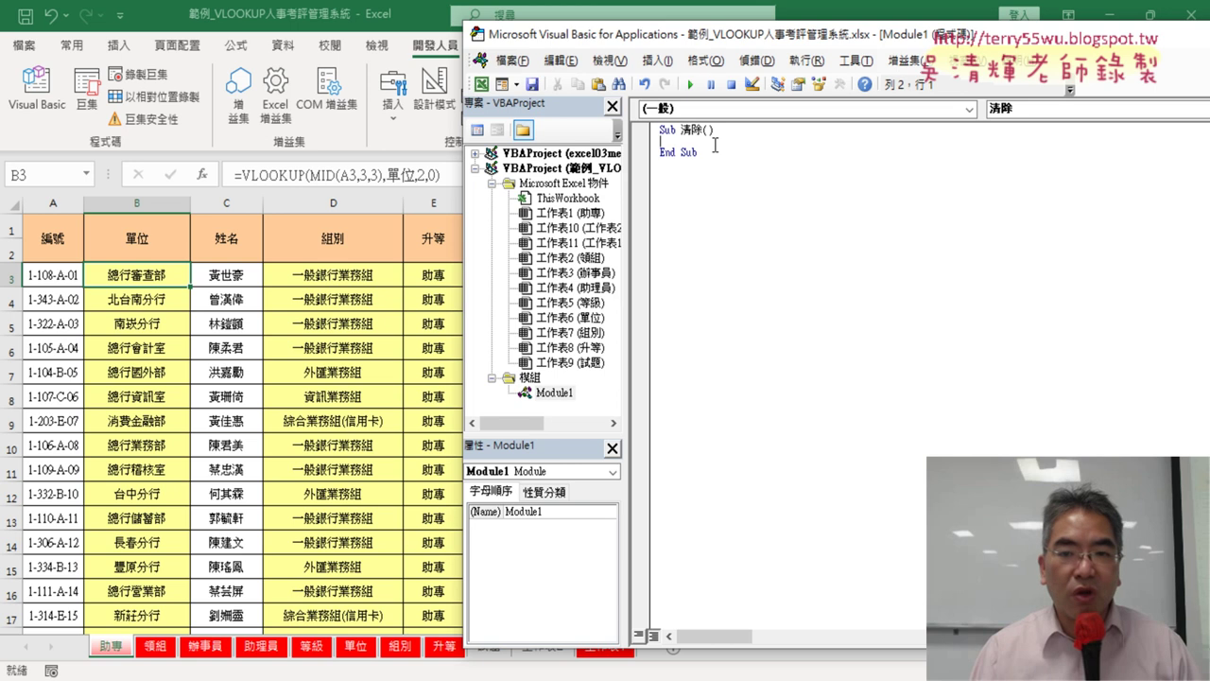
left_click_drag(703, 129, 720, 161)
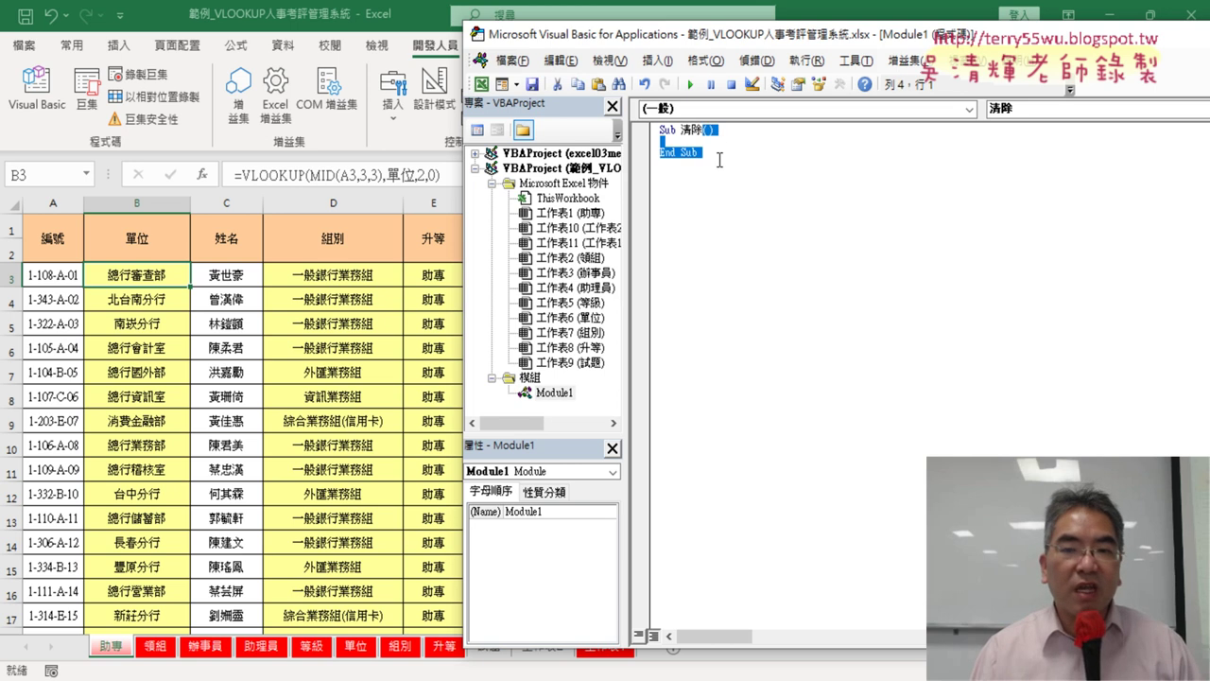
left_click(780, 218)
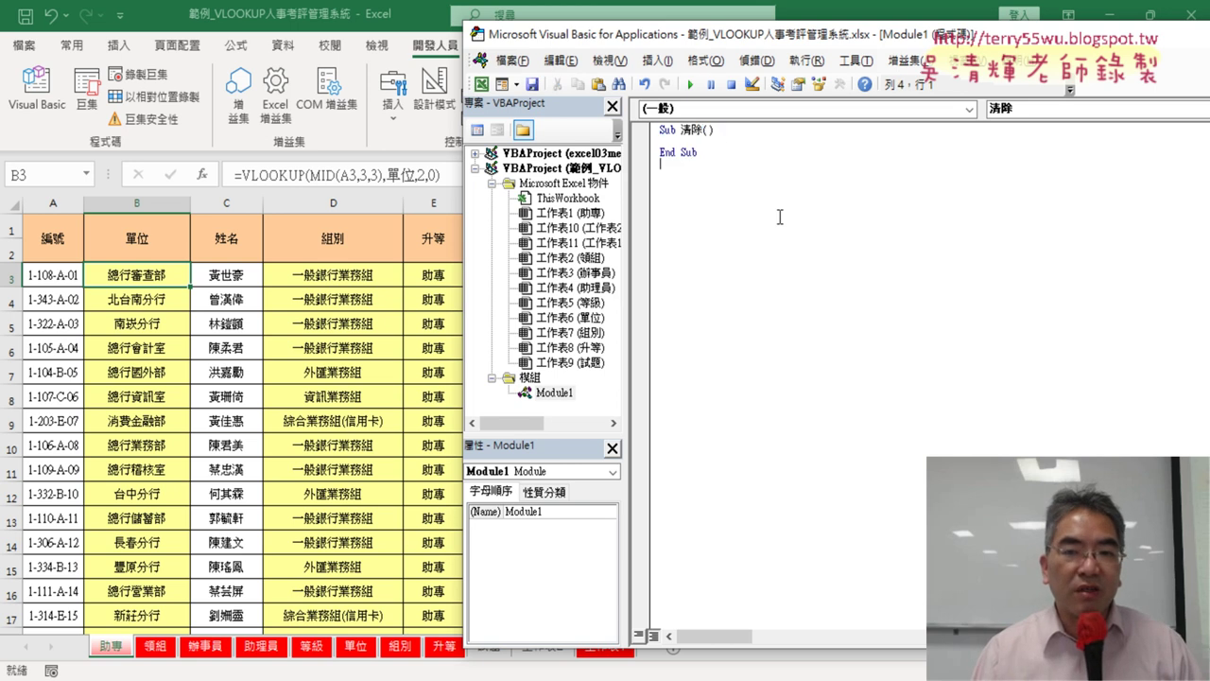
left_click(867, 64)
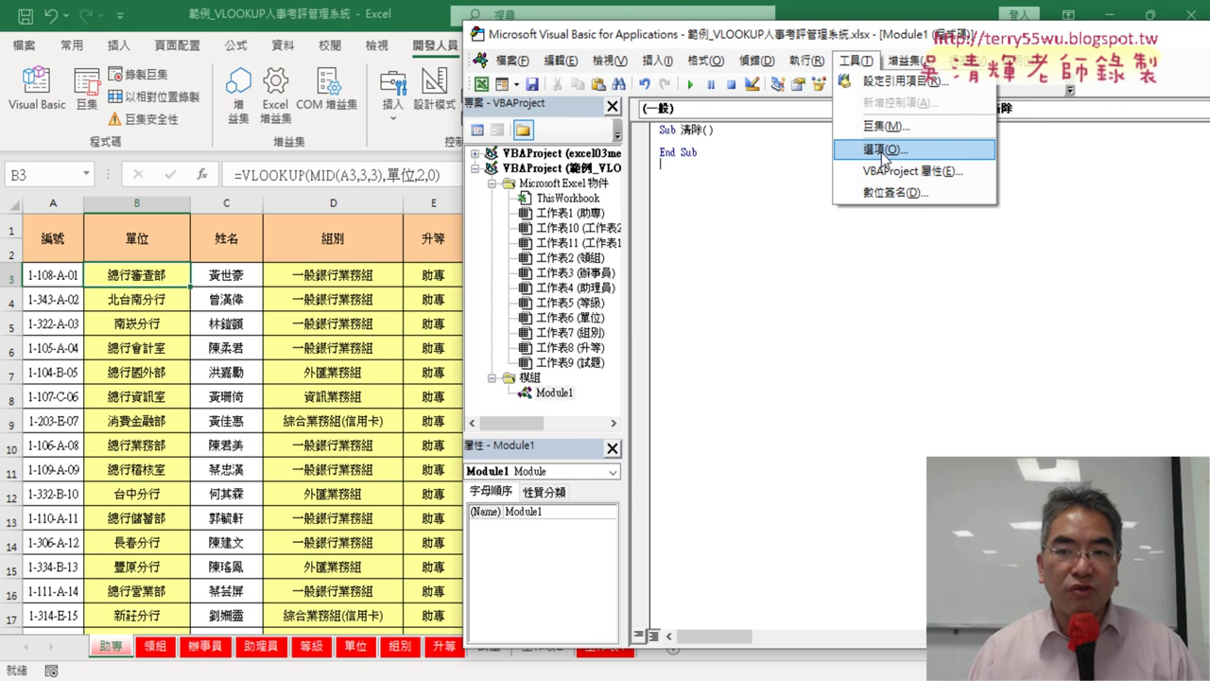
Set the code font size to 12 on the Options 撰寫風格 tab.
left_click(884, 151)
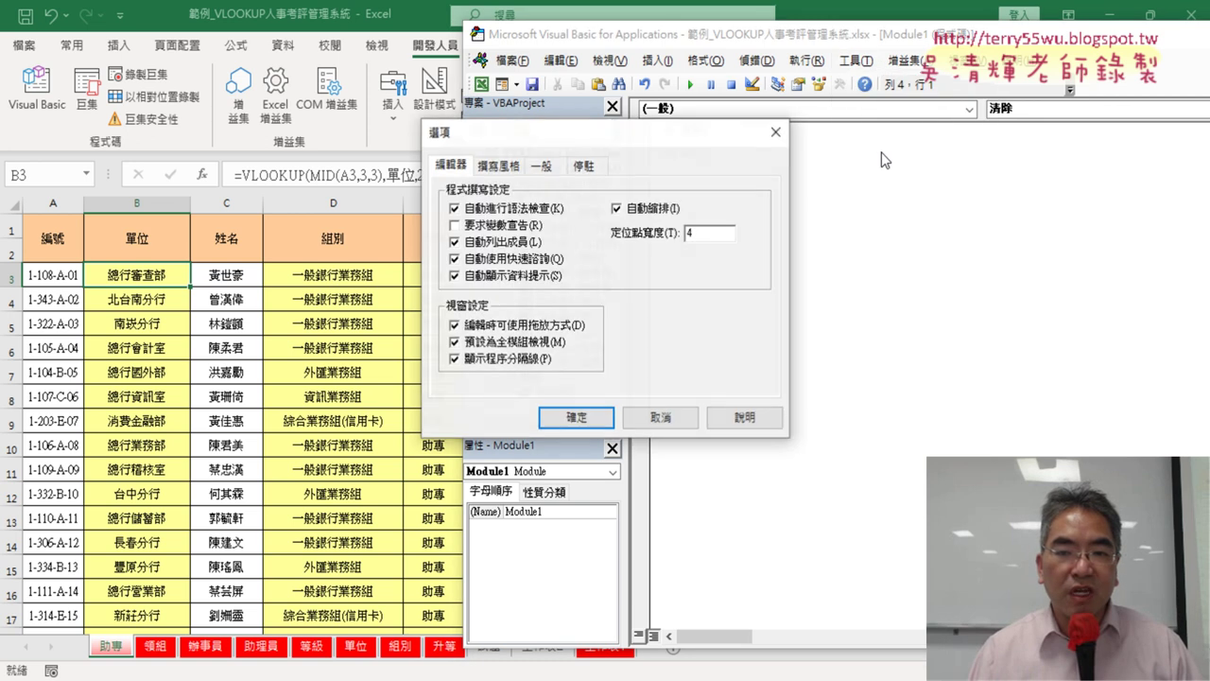
left_click(502, 167)
left_click(688, 248)
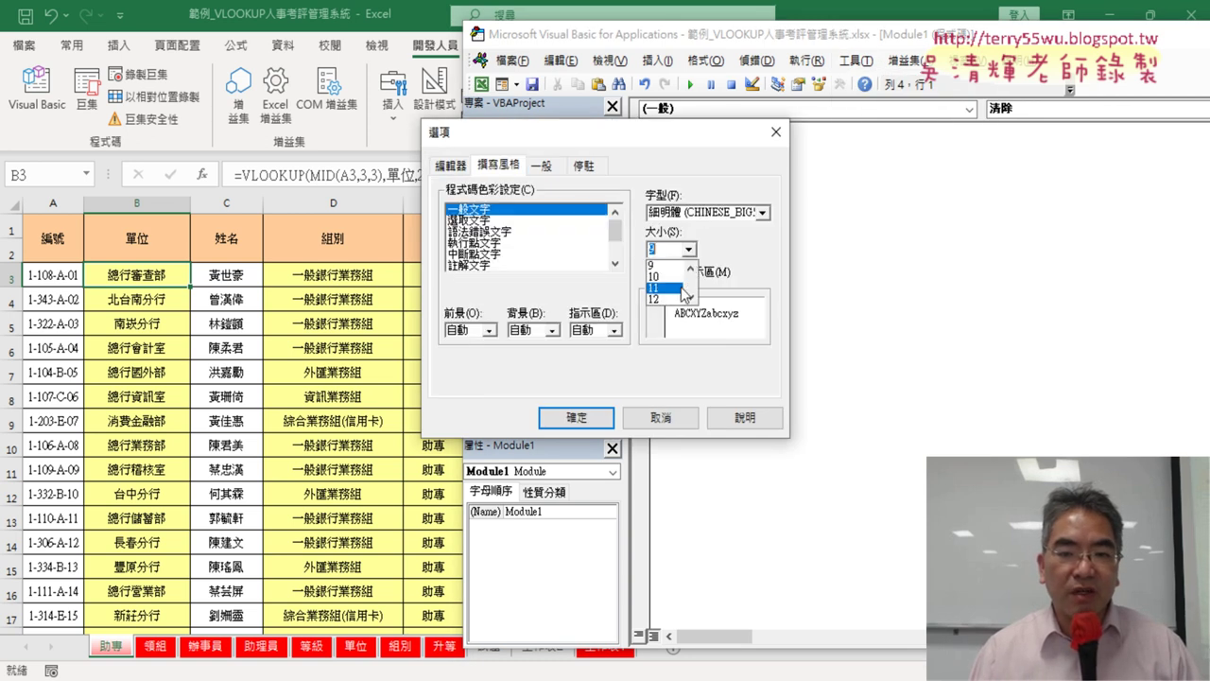
left_click(667, 312)
left_click(580, 421)
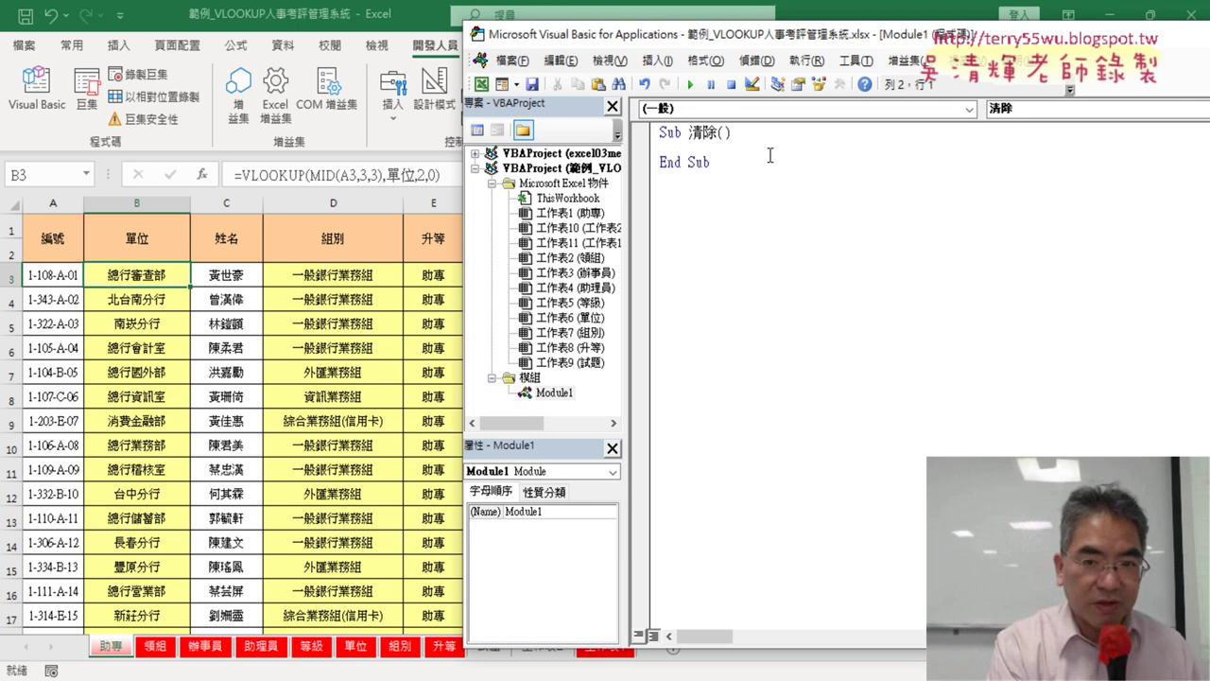
Write 'For i = 3 To 40' in 清除, confirming in Excel that data ends at row 40.
key("Tab")
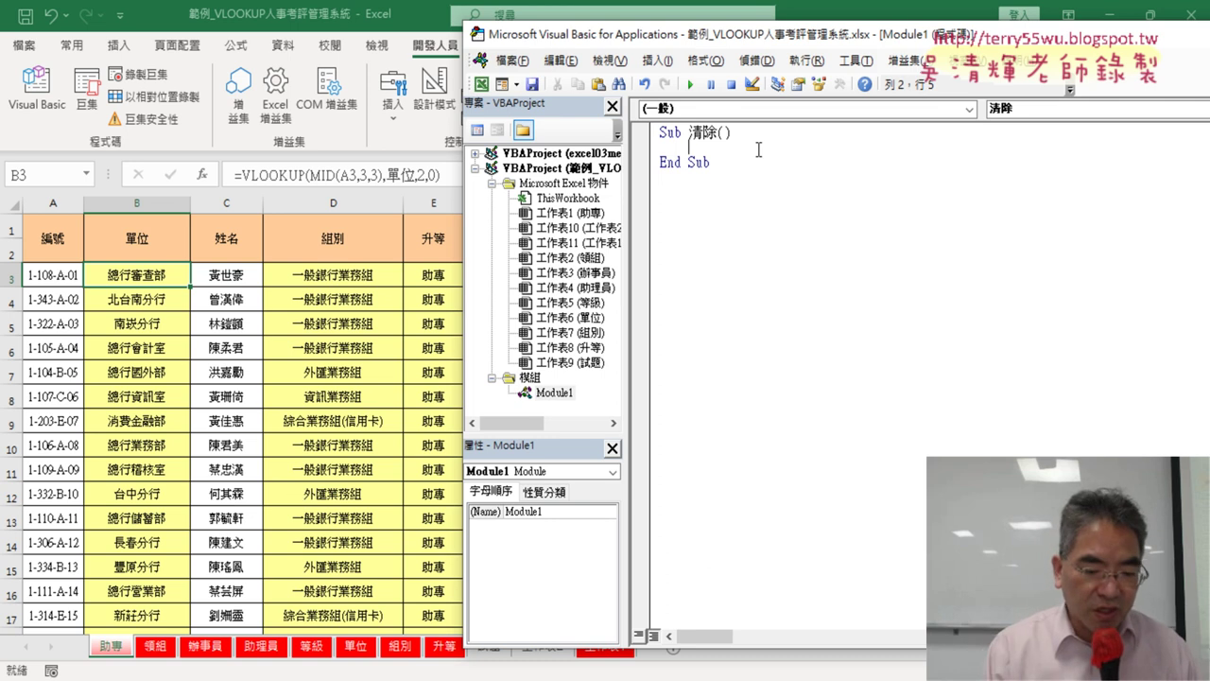
type("ㄈㄜ")
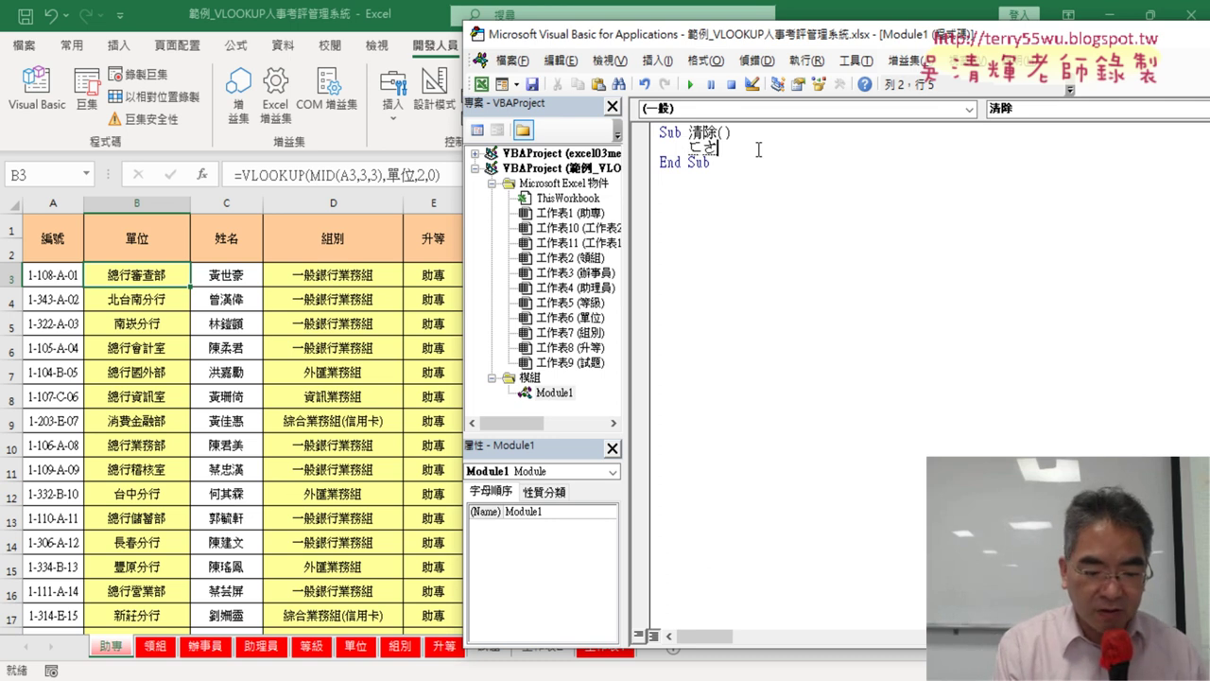
key("Escape")
type("r ")
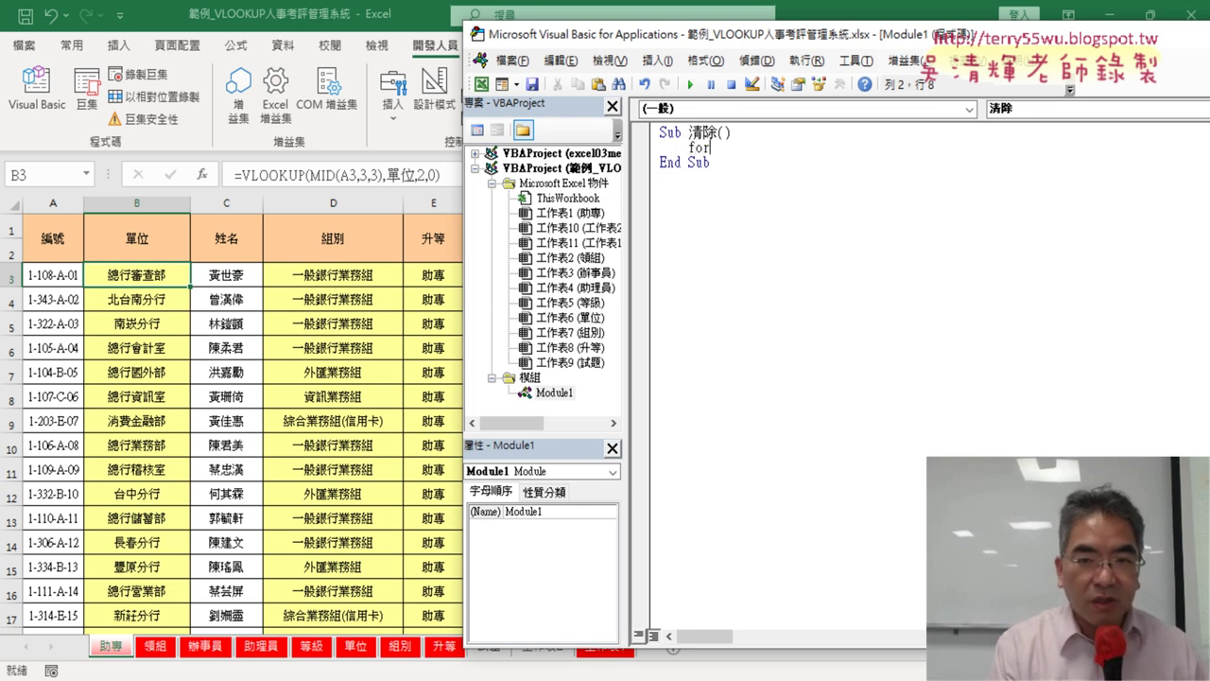
type("i=3")
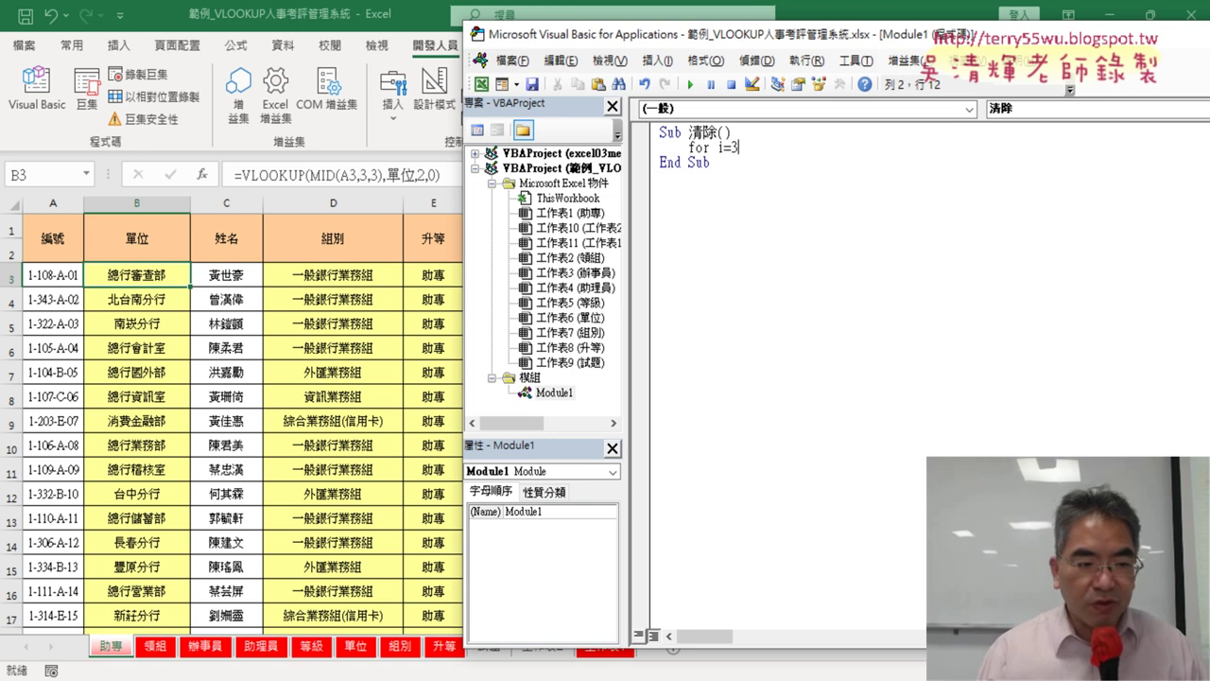
left_click(61, 275)
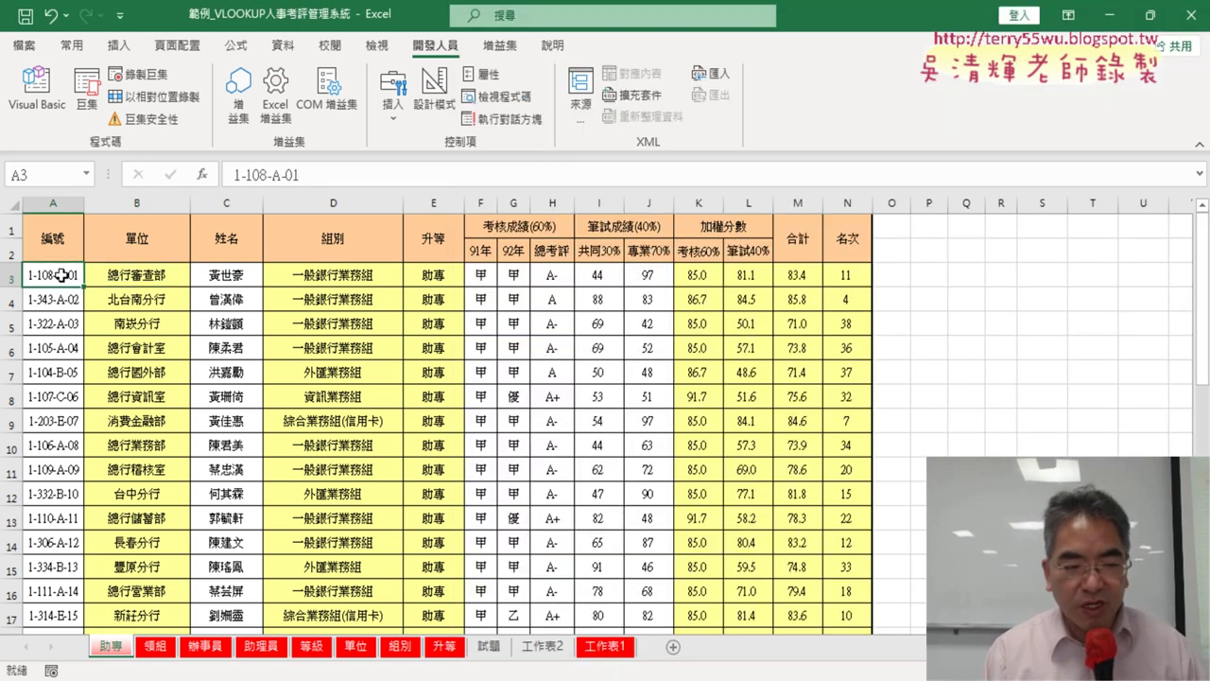
key("ctrl+Down")
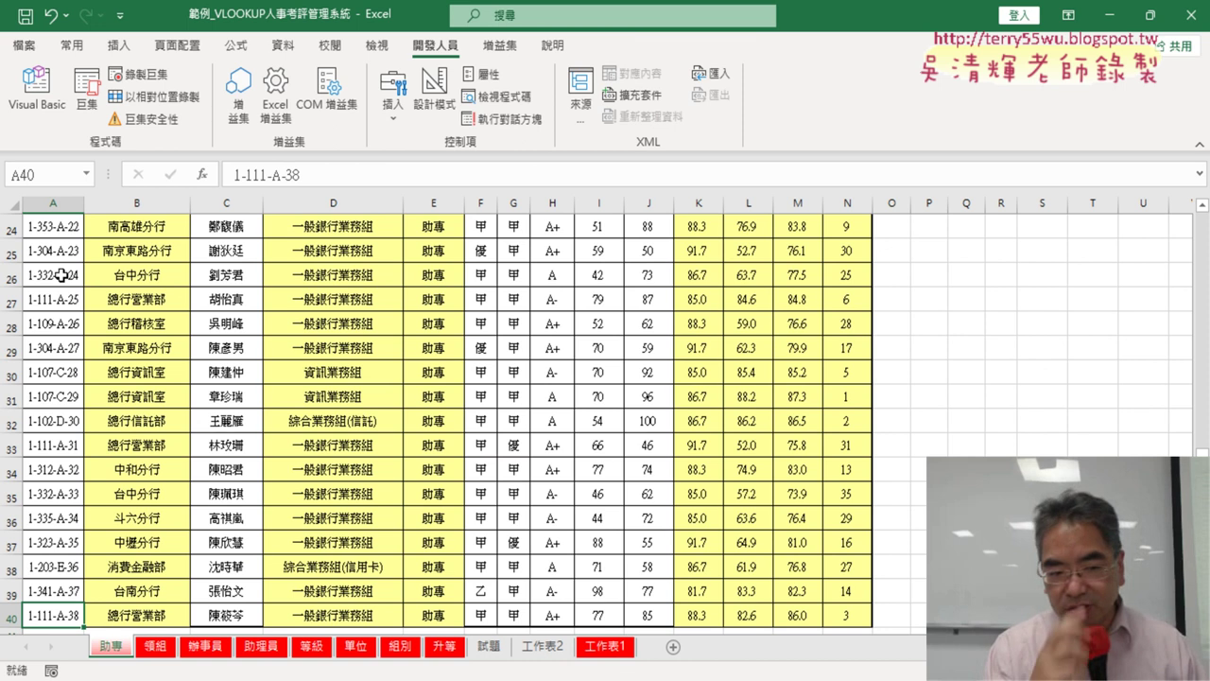
left_click(36, 90)
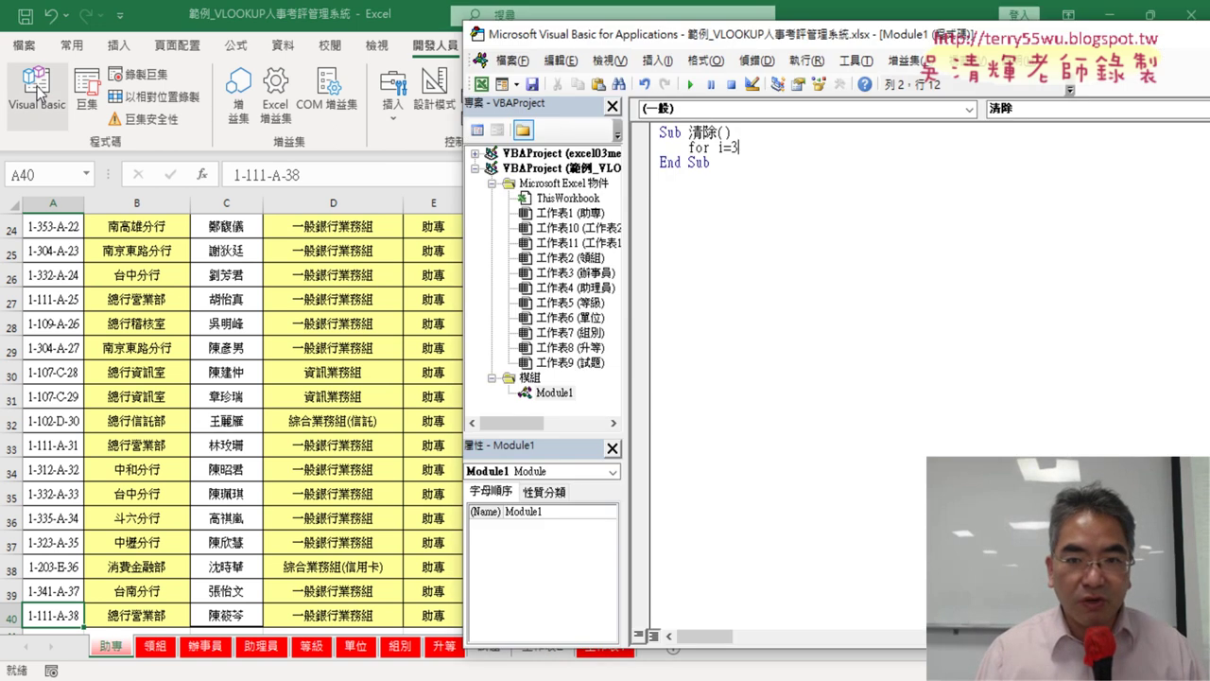
type("3 T")
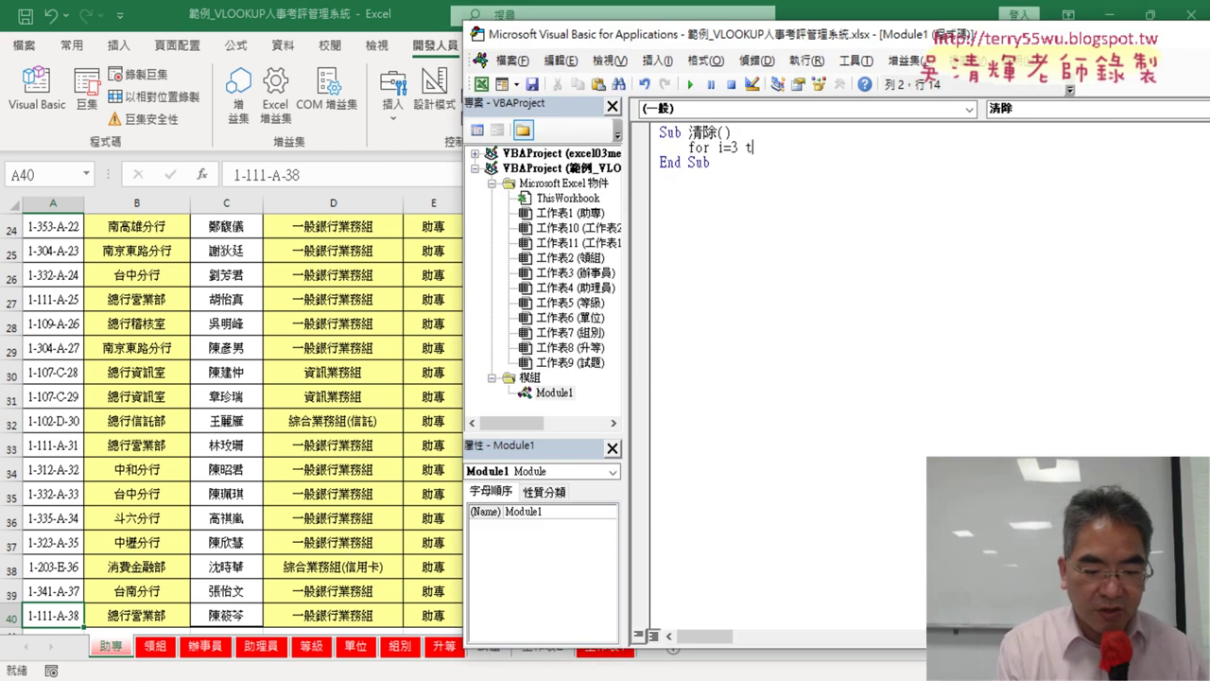
type("o 40")
key("Return")
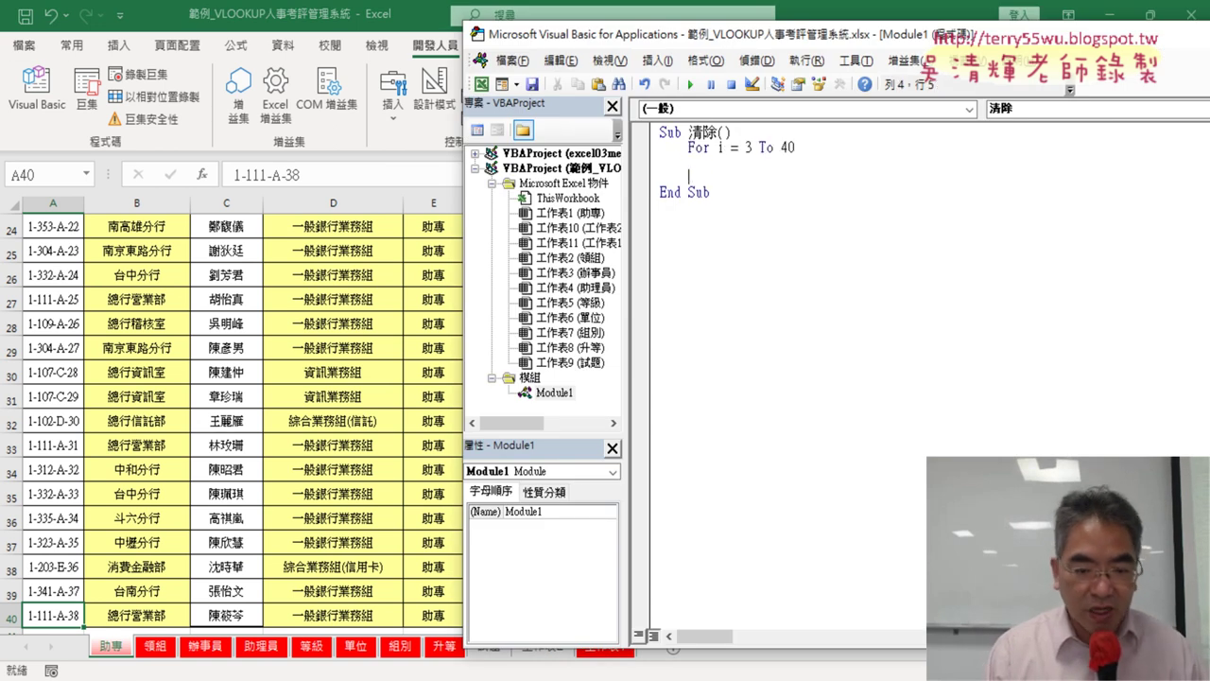
Close the loop with Next and check on the sheet that data starts at row 3.
type("next")
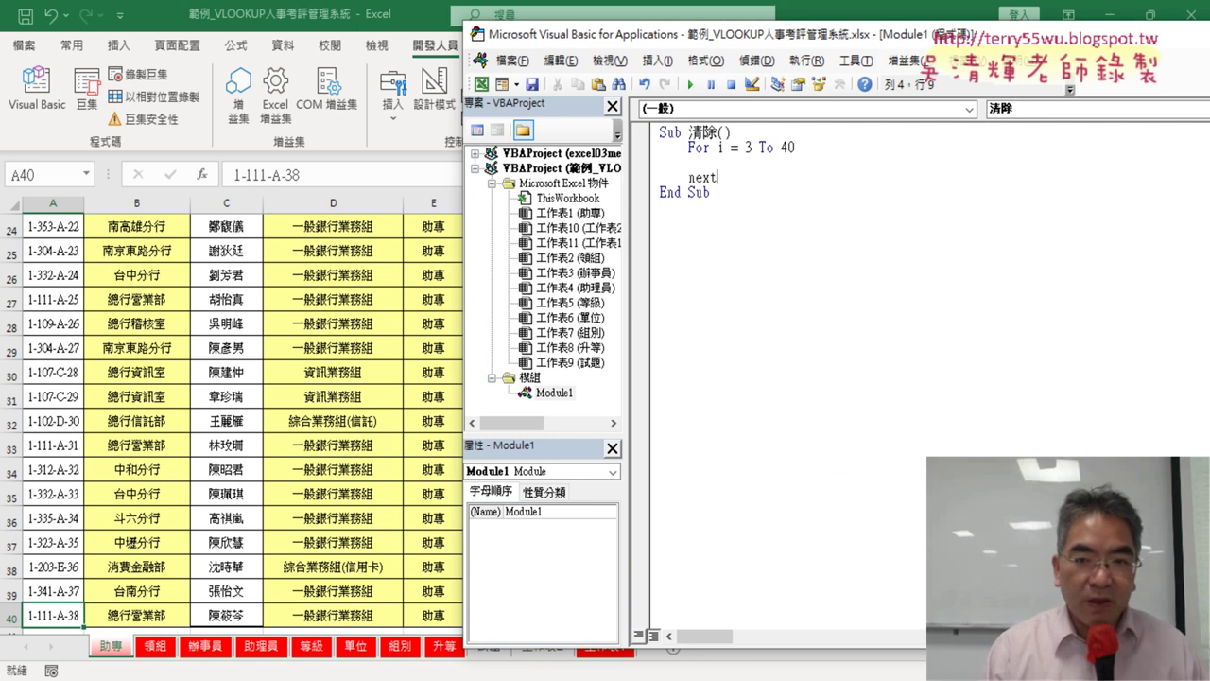
key("Up")
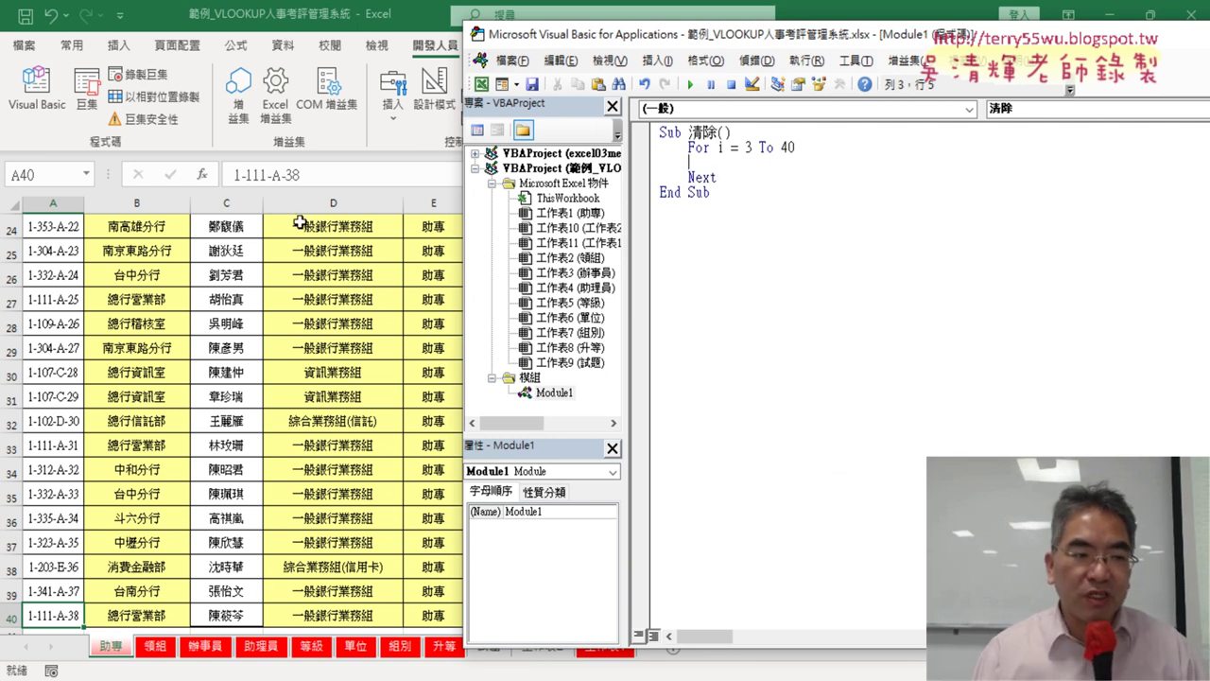
double_click(750, 149)
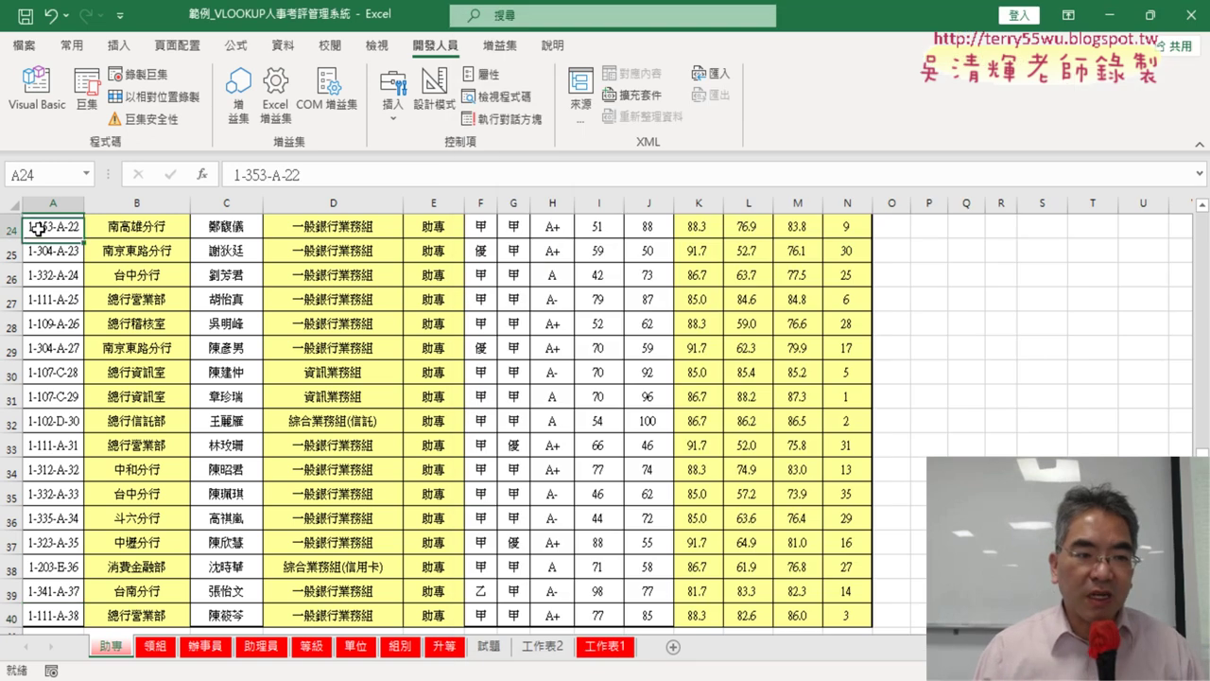
left_click(38, 228)
scroll(38, 227, "up", 7)
left_click(37, 228)
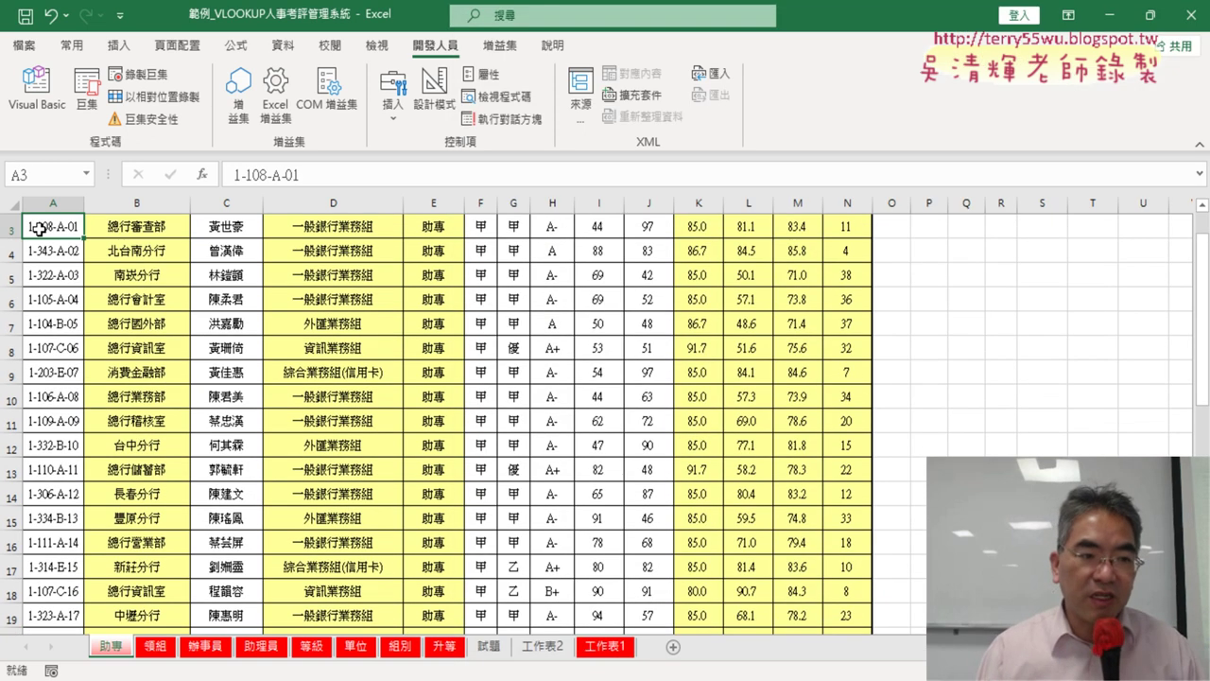
scroll(38, 228, "up", 1)
left_click(35, 90)
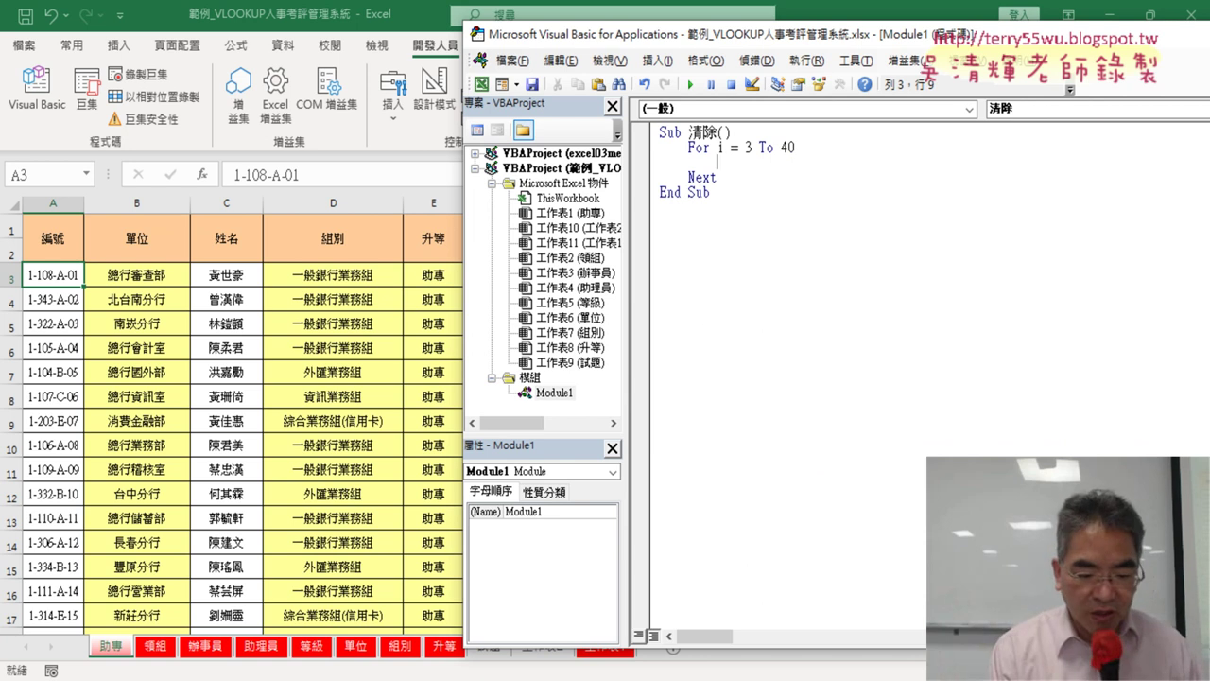
Add Cells(i,"B")="" inside the loop and restore the code window over the sheet.
key("Tab")
type("cell")
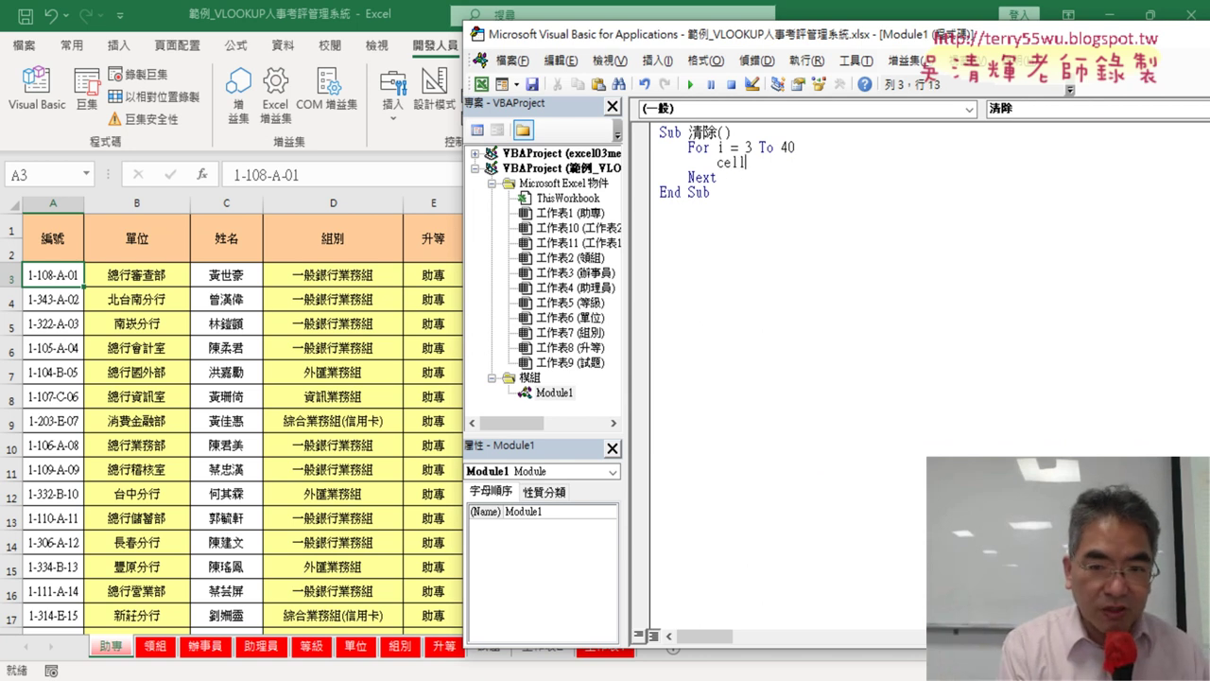
type("s(")
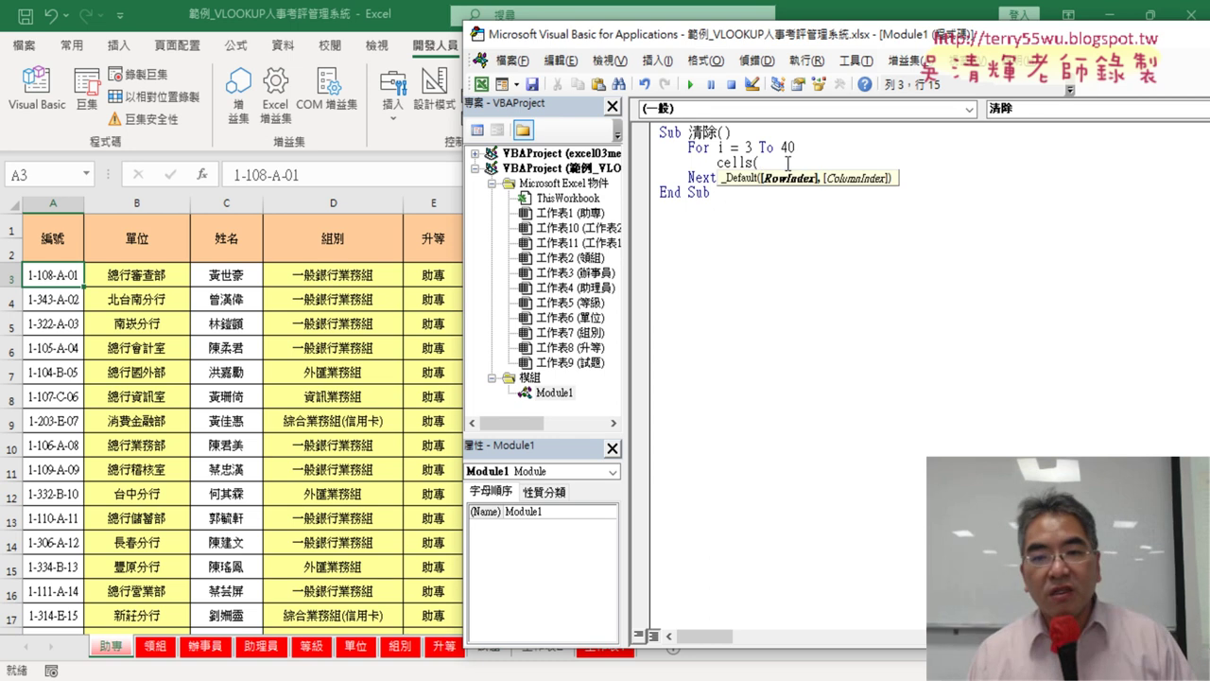
type("i")
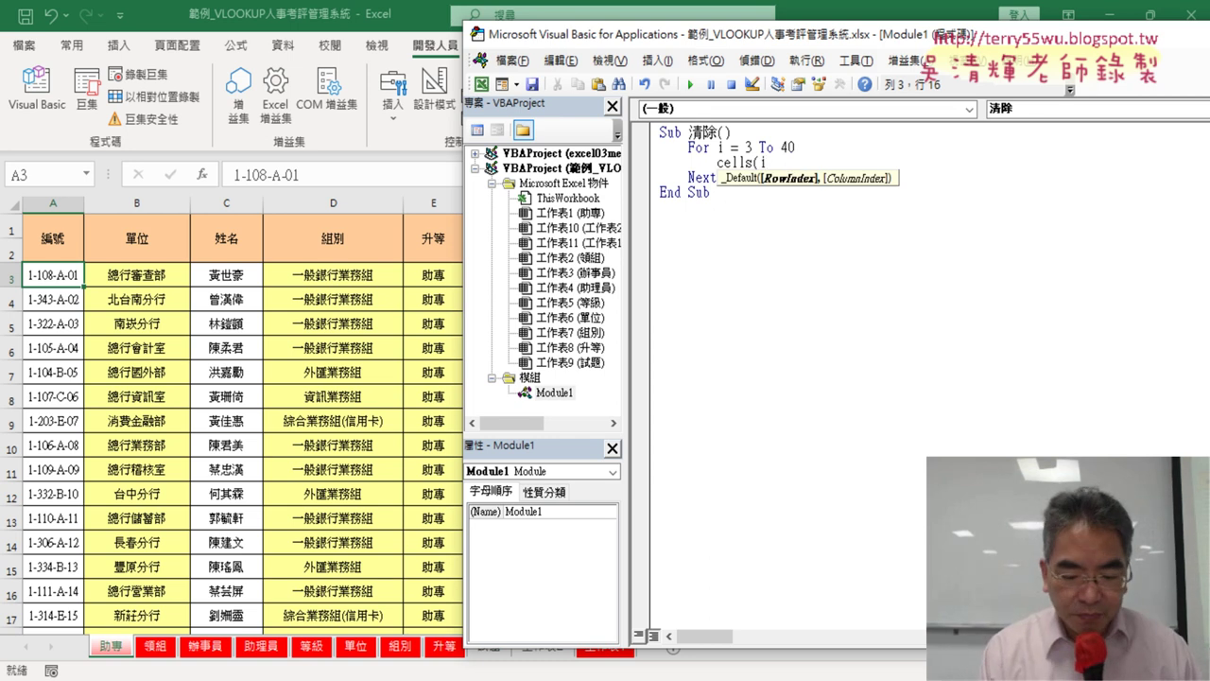
type(",")
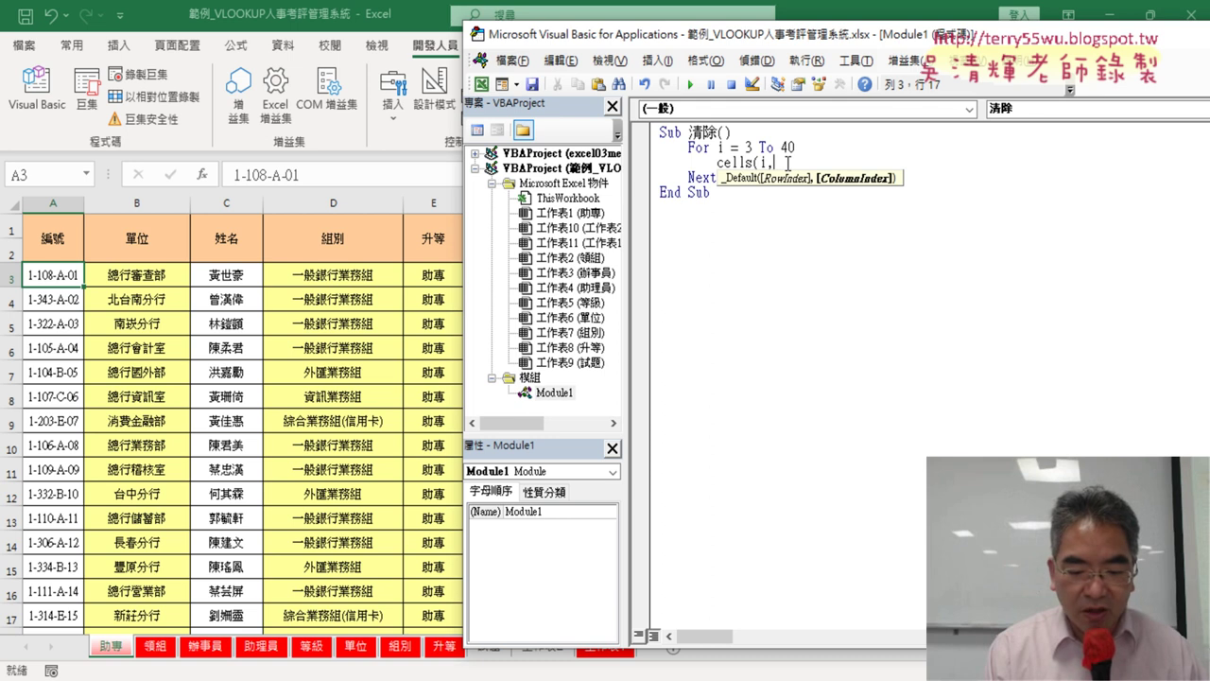
type("\"B")
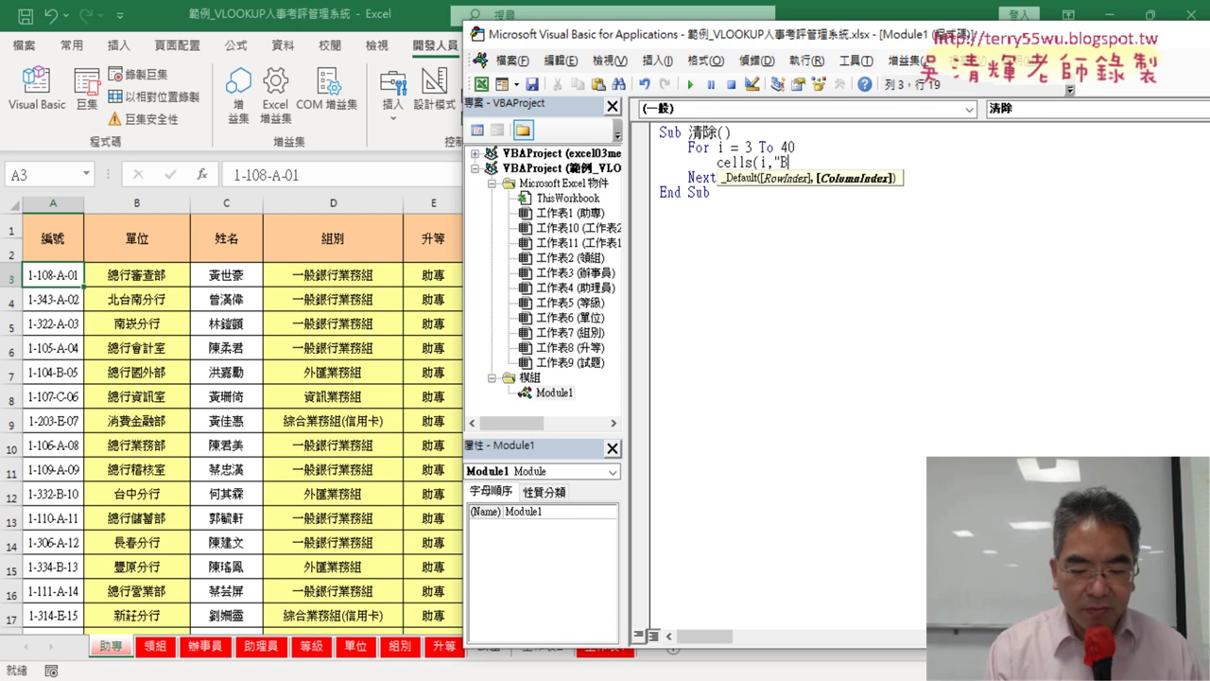
type("\")=")
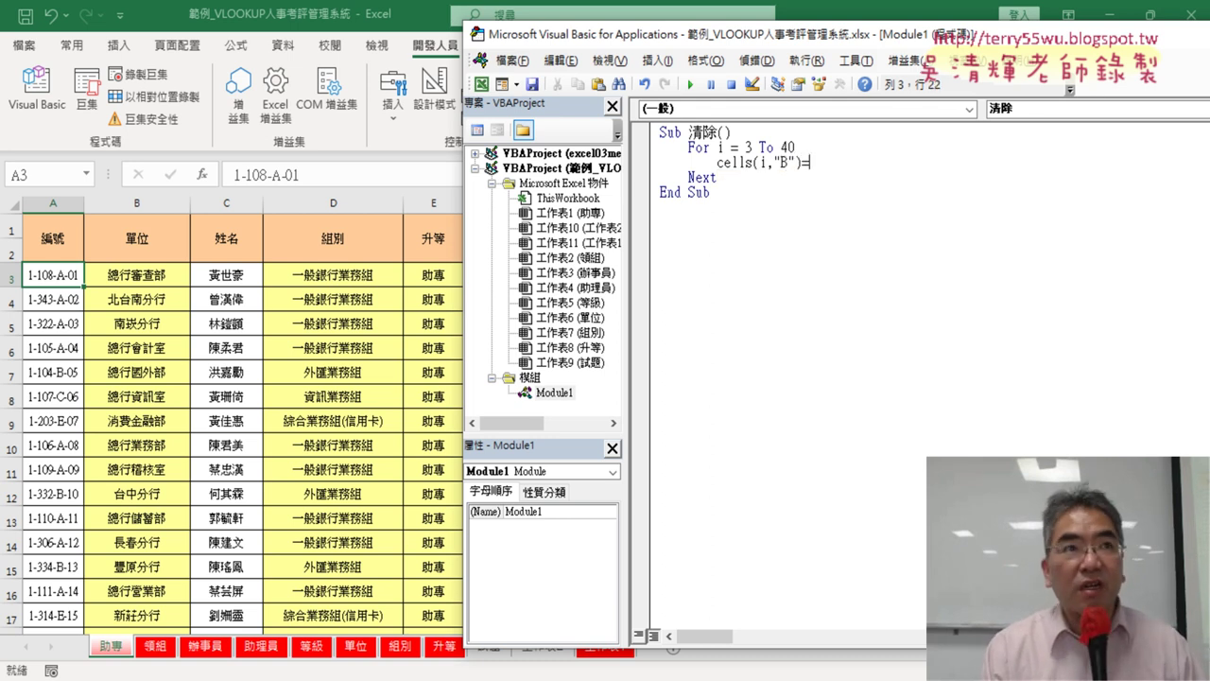
type("\"")
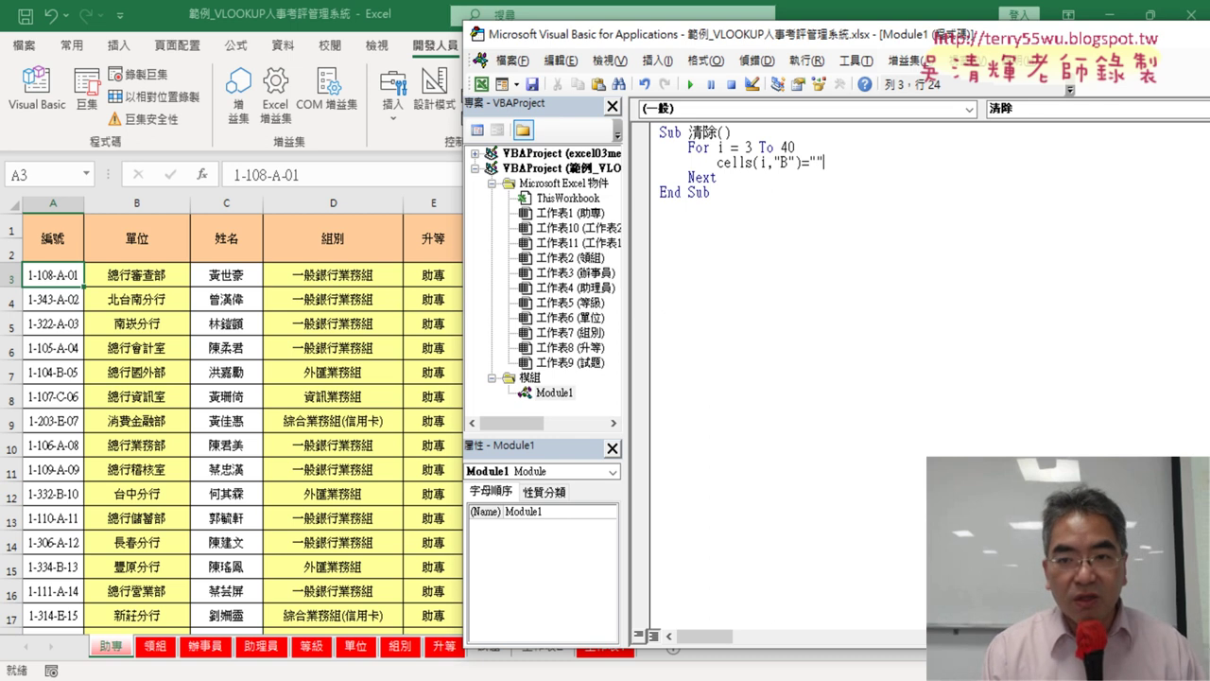
key("Return")
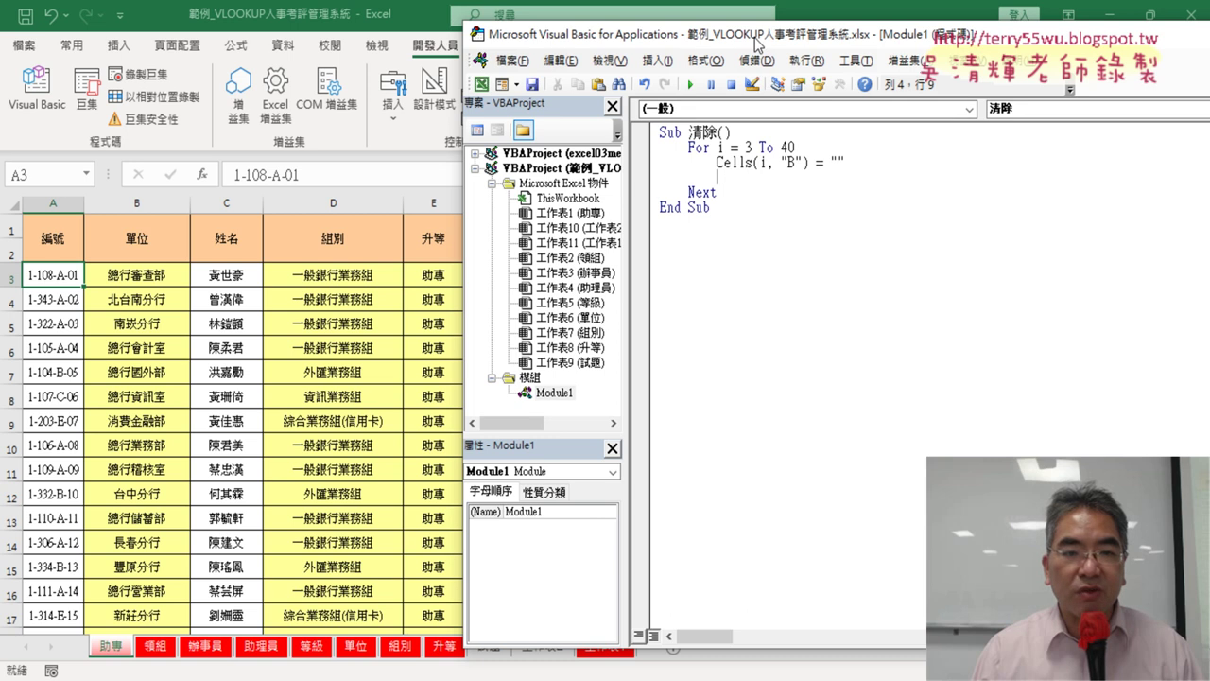
left_click_drag(761, 40, 476, 367)
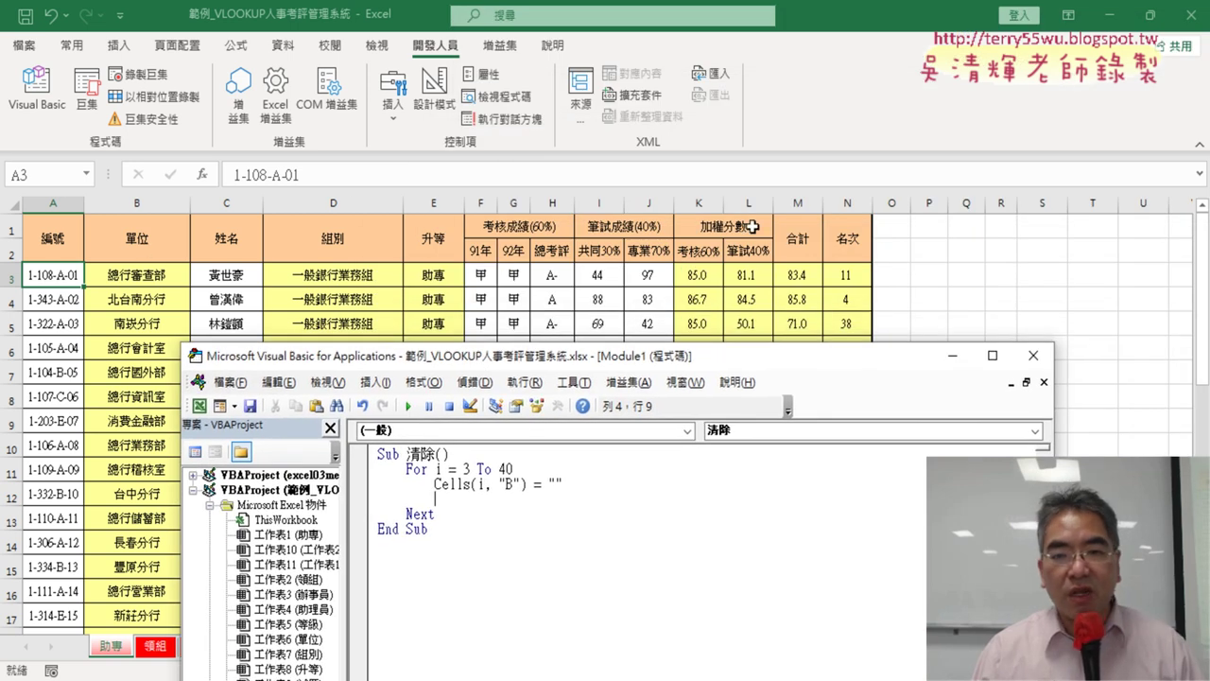
Copy the Cells(i, "B") = "" line and paste it six more times for seven copies.
left_click_drag(574, 483, 437, 484)
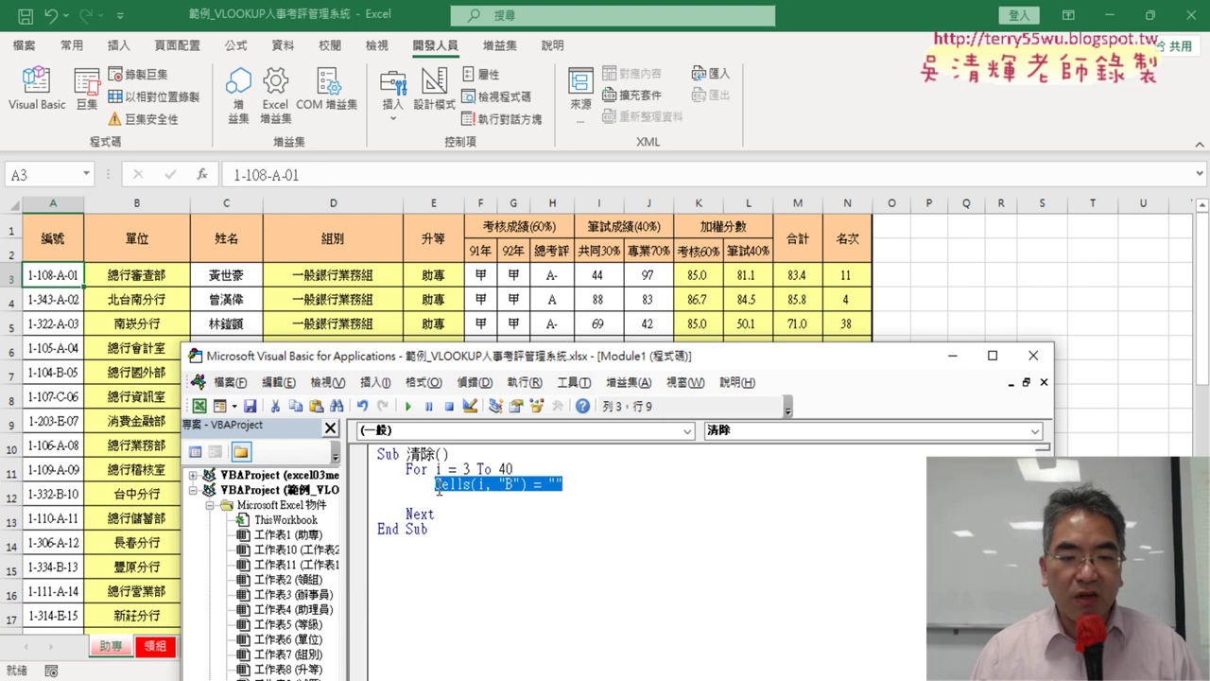
right_click(463, 492)
left_click(515, 200)
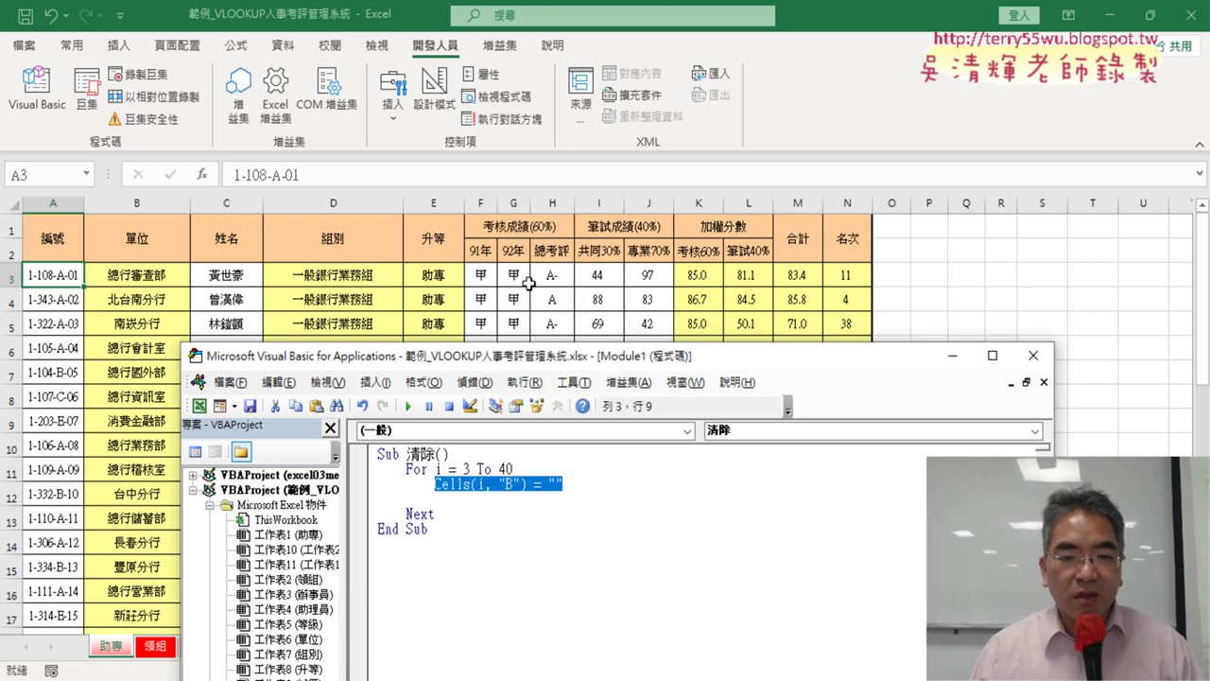
left_click(499, 501)
key("ctrl+v")
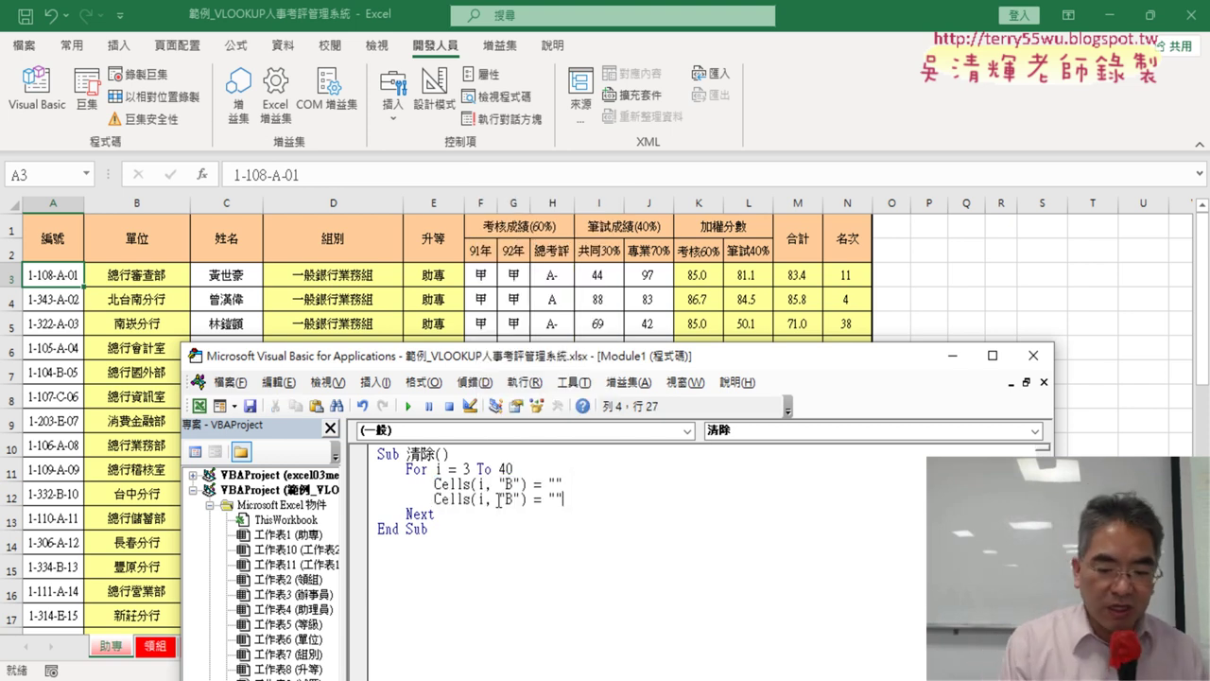
key("Return")
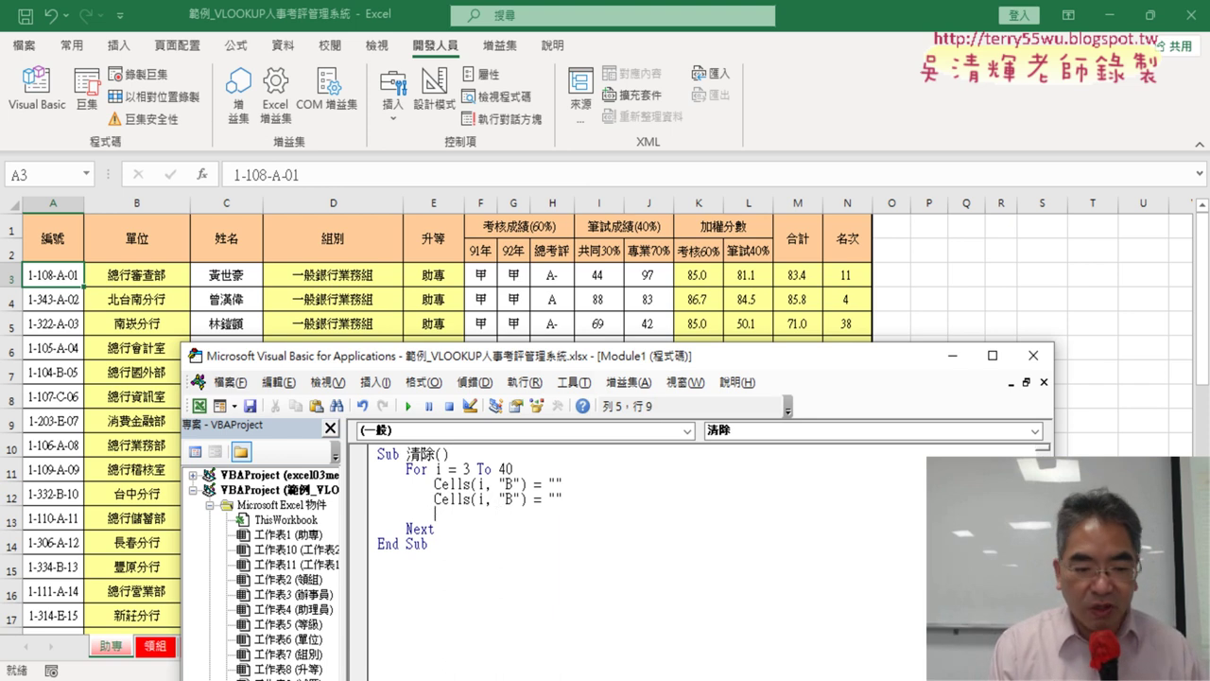
key("ctrl+v")
key("Return")
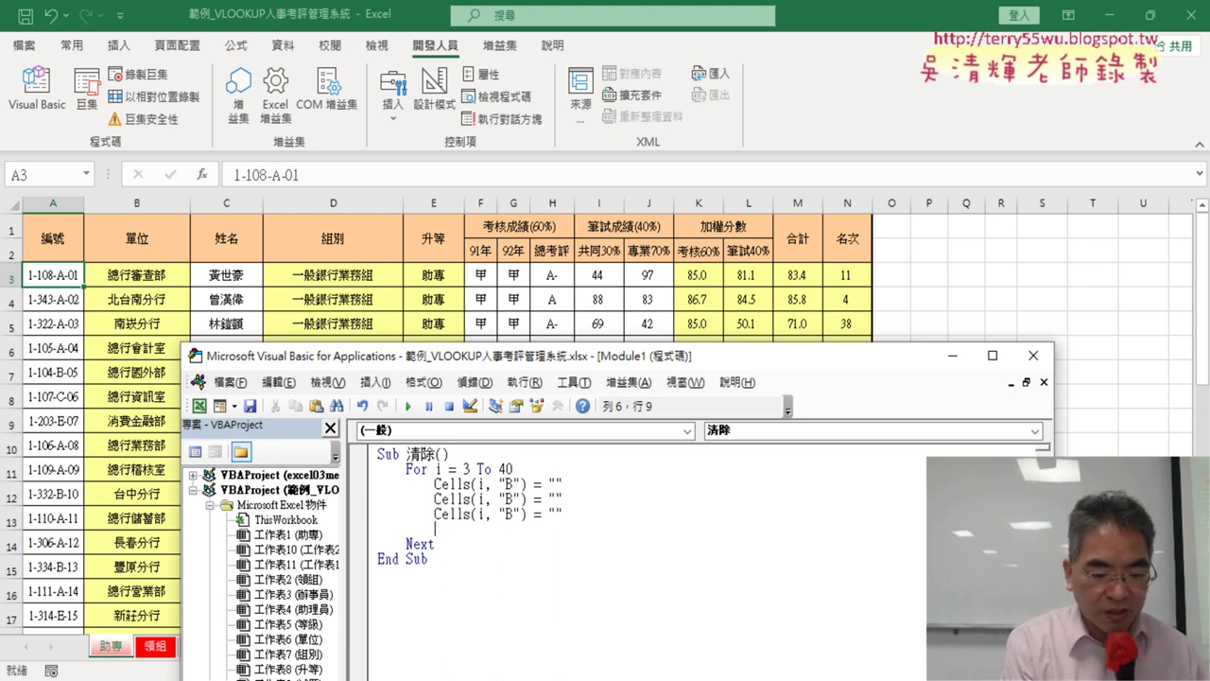
key("ctrl+v")
key("Return")
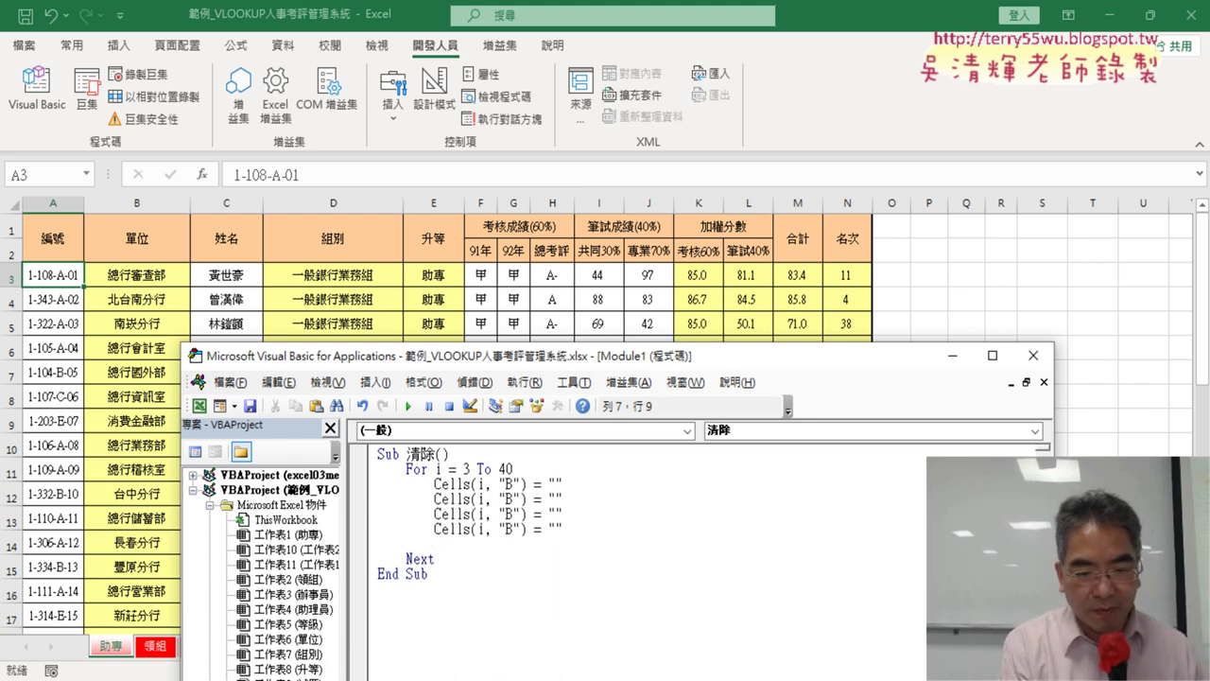
key("ctrl+v")
key("Return")
key("ctrl+v")
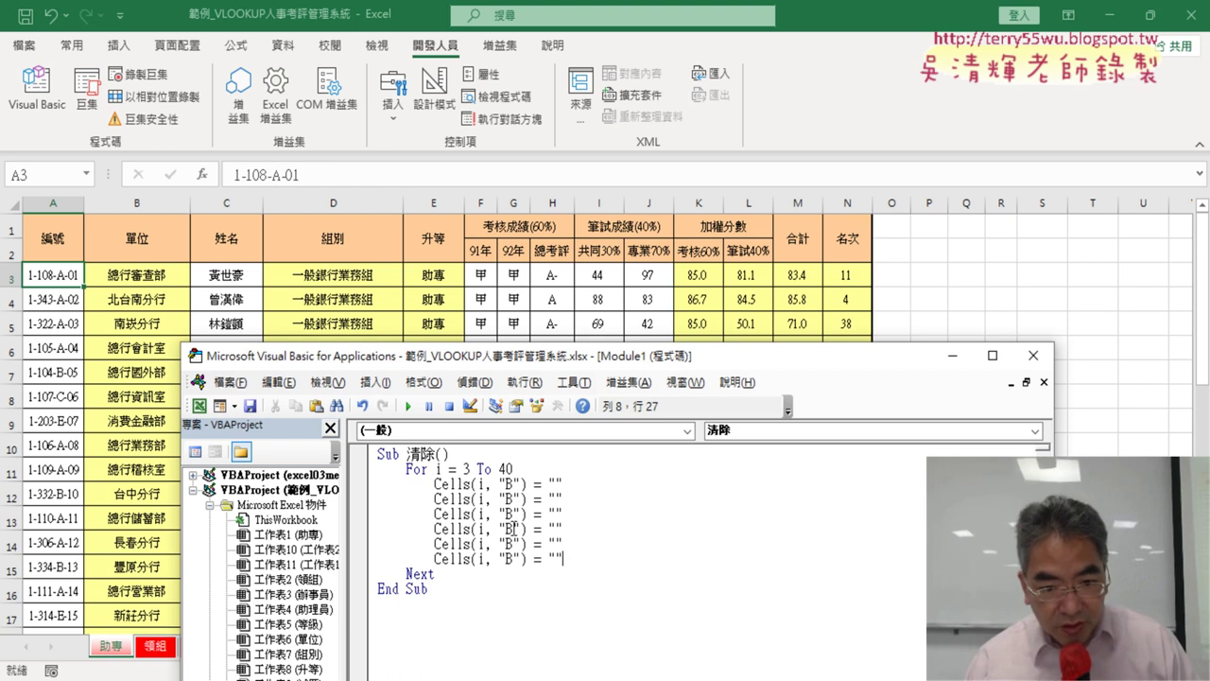
key("Return")
key("ctrl+v")
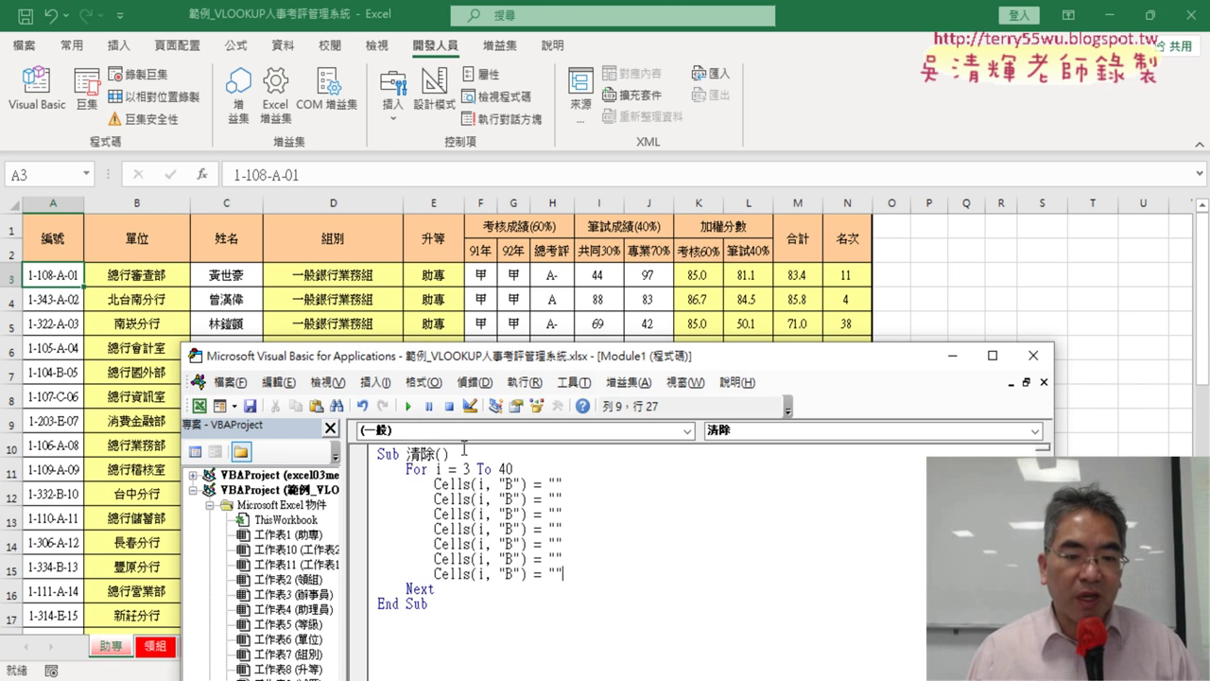
Change the column letter on lines two to seven to D, E, K, L, M and N.
double_click(508, 498)
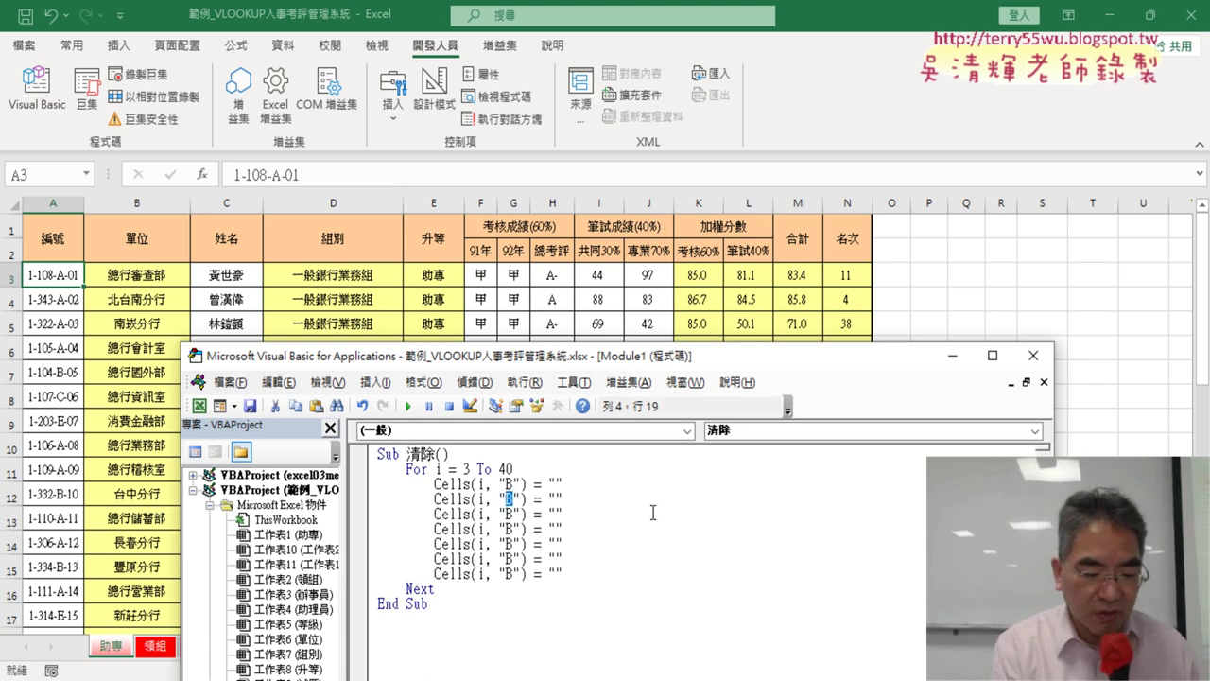
type("D")
key("BackSpace")
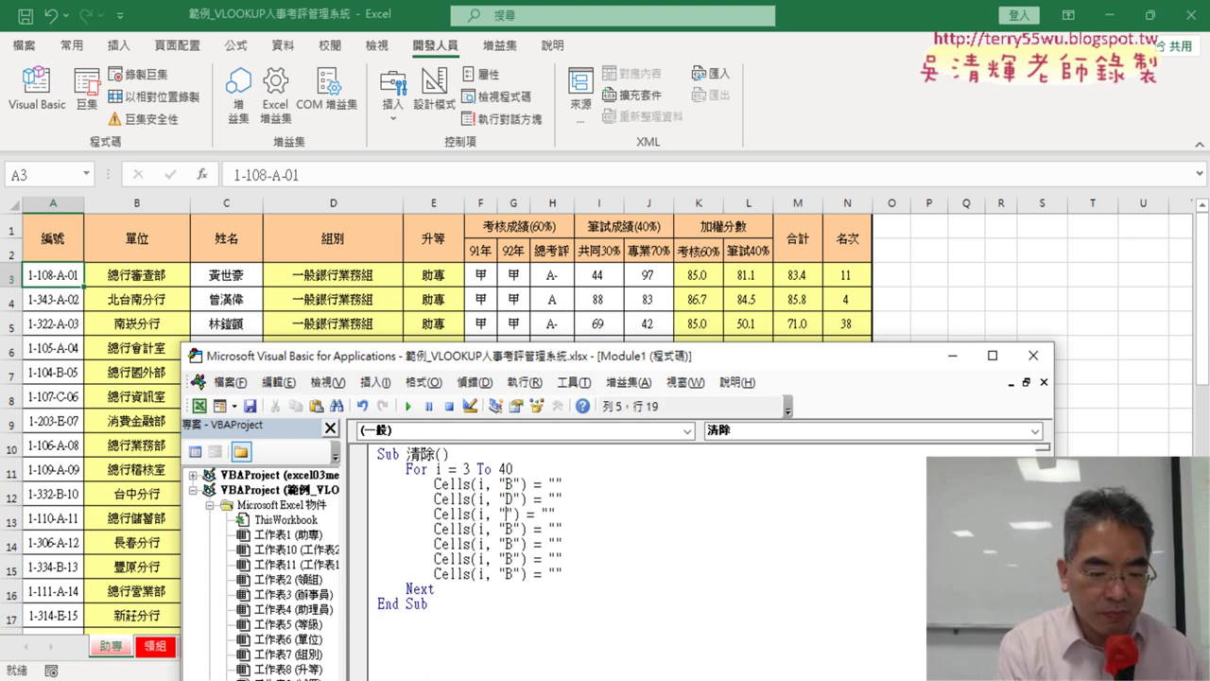
type("E")
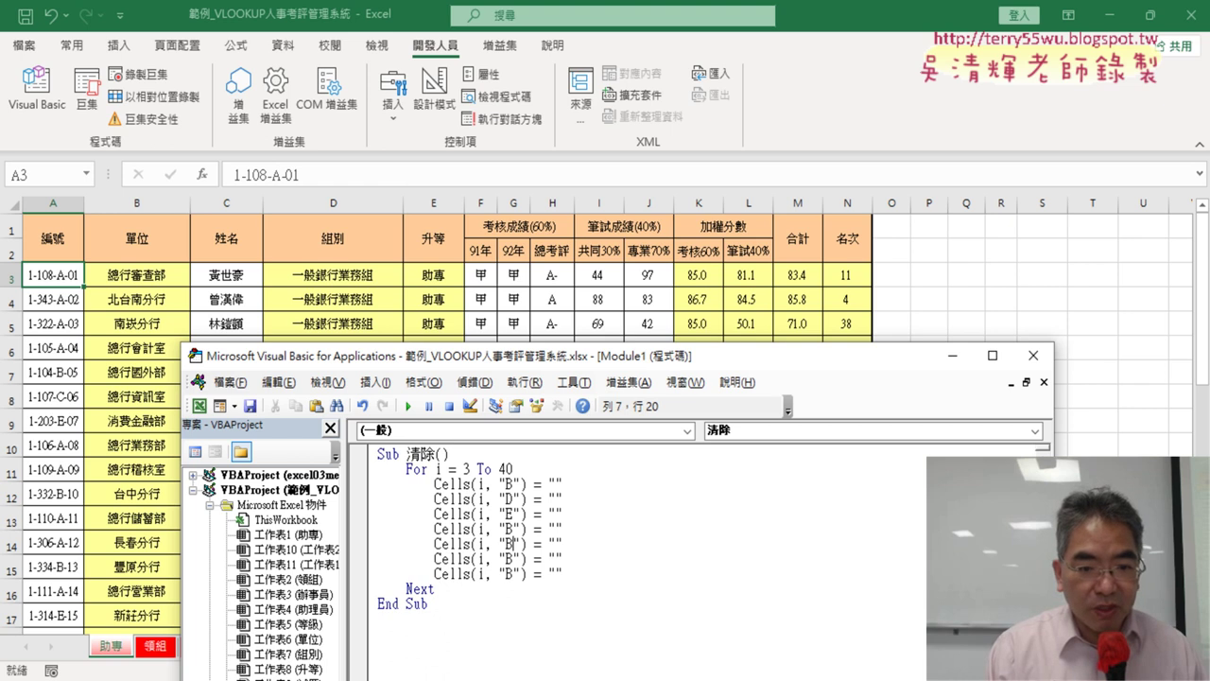
double_click(507, 528)
key("BackSpace")
type("K")
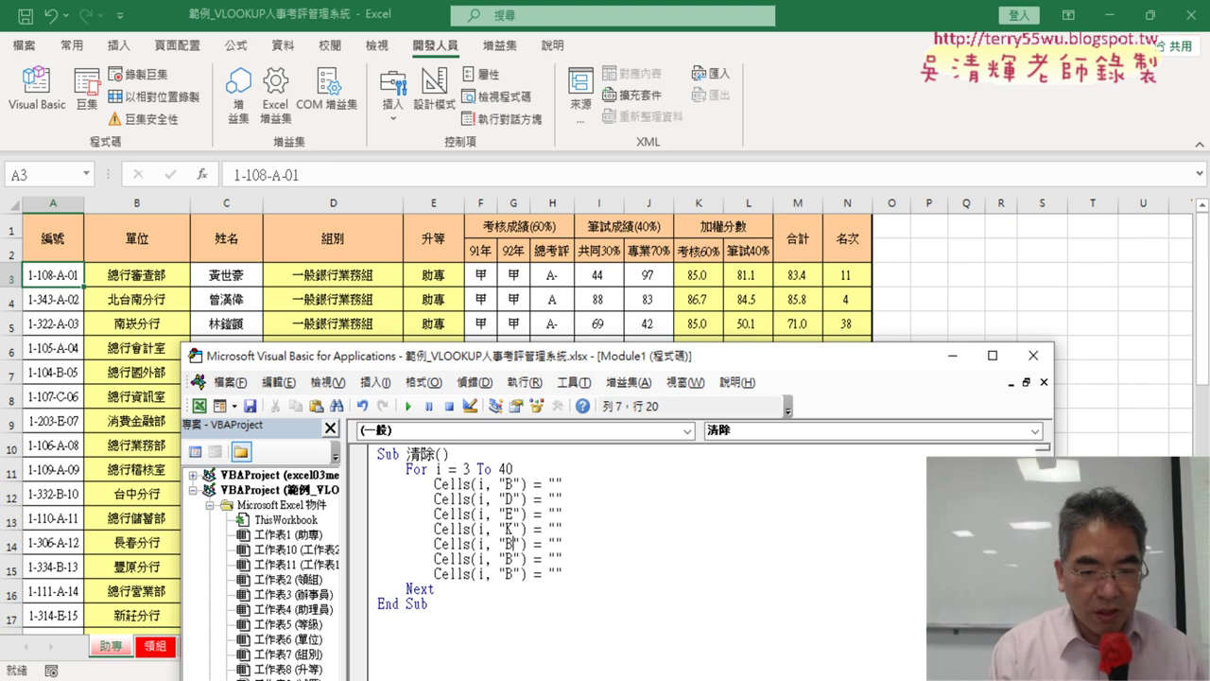
key("BackSpace")
type("L")
double_click(508, 558)
key("BackSpace")
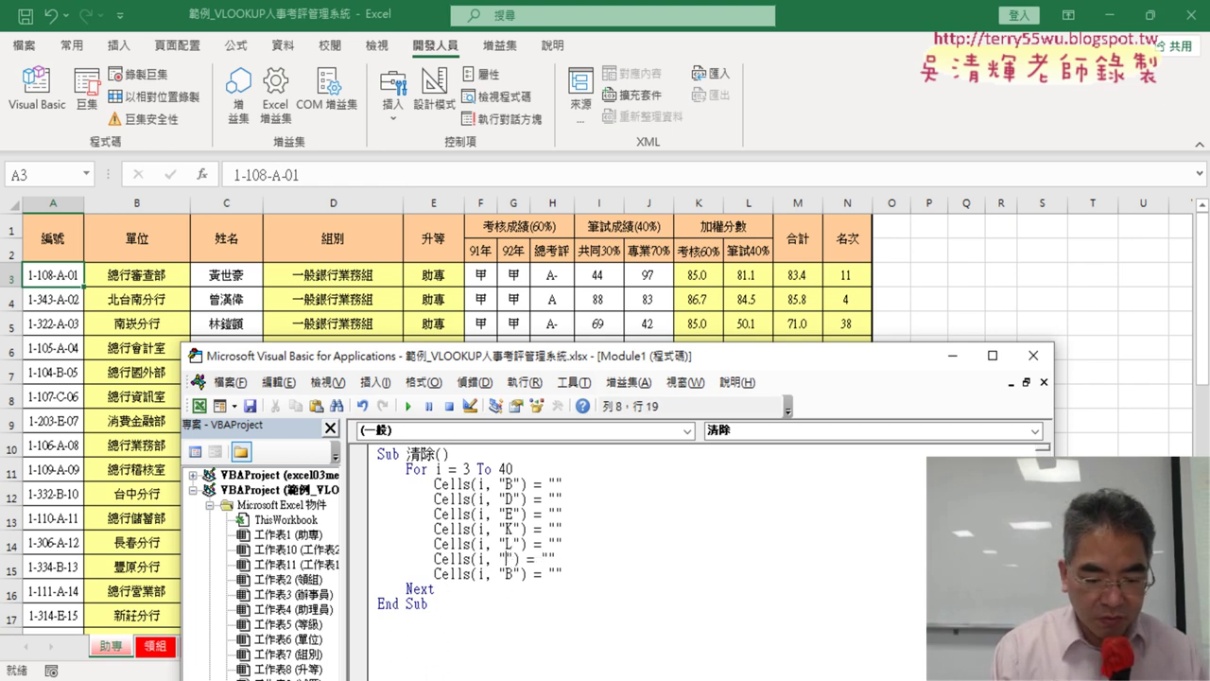
type("M")
double_click(506, 573)
key("BackSpace")
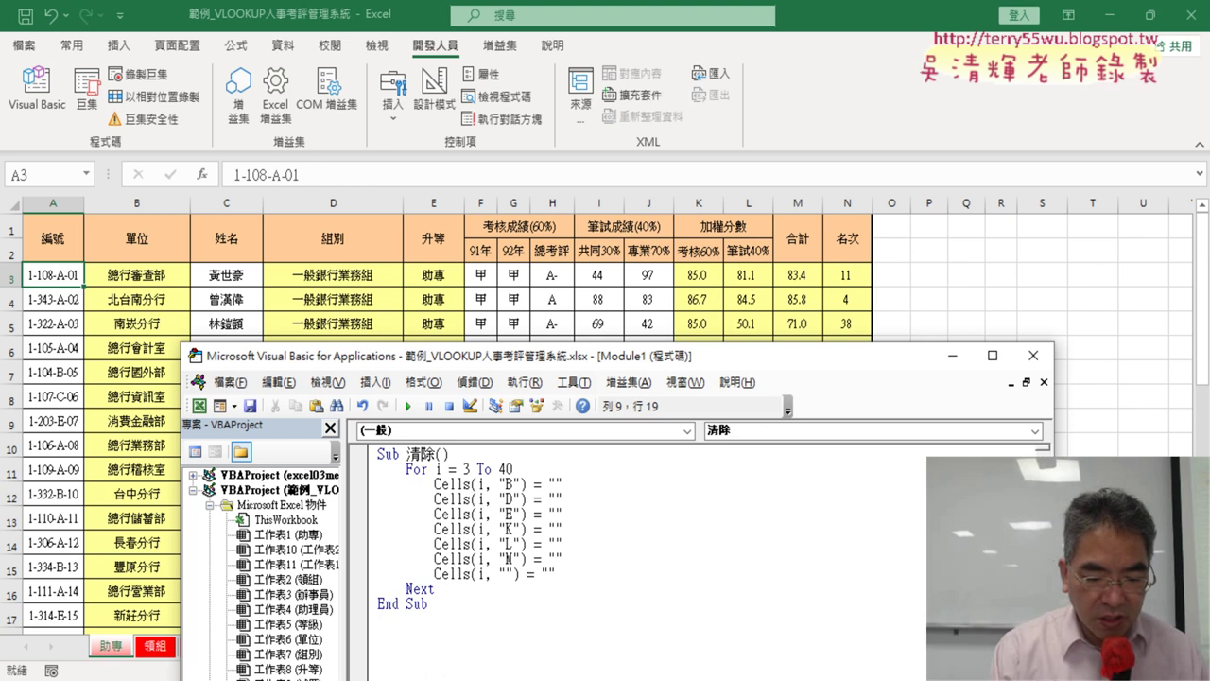
type("N")
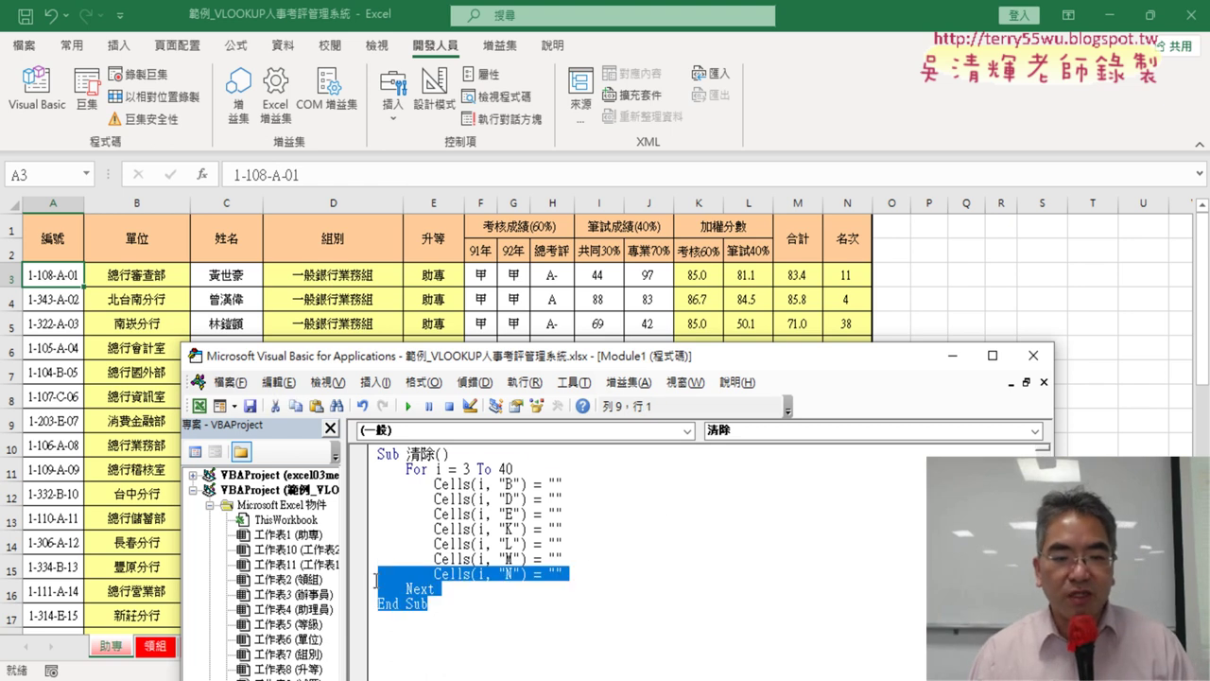
Copy the whole 清除 procedure and paste a duplicate below its End Sub.
left_click_drag(437, 605, 339, 451)
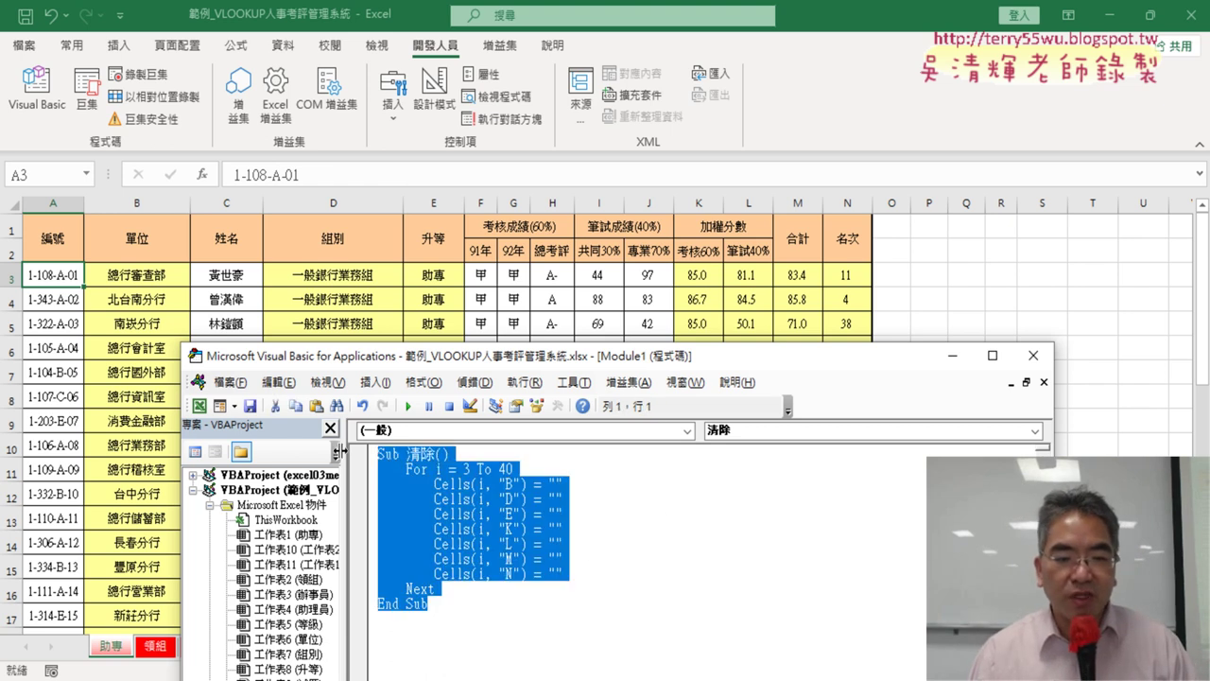
right_click(413, 550)
left_click(482, 268)
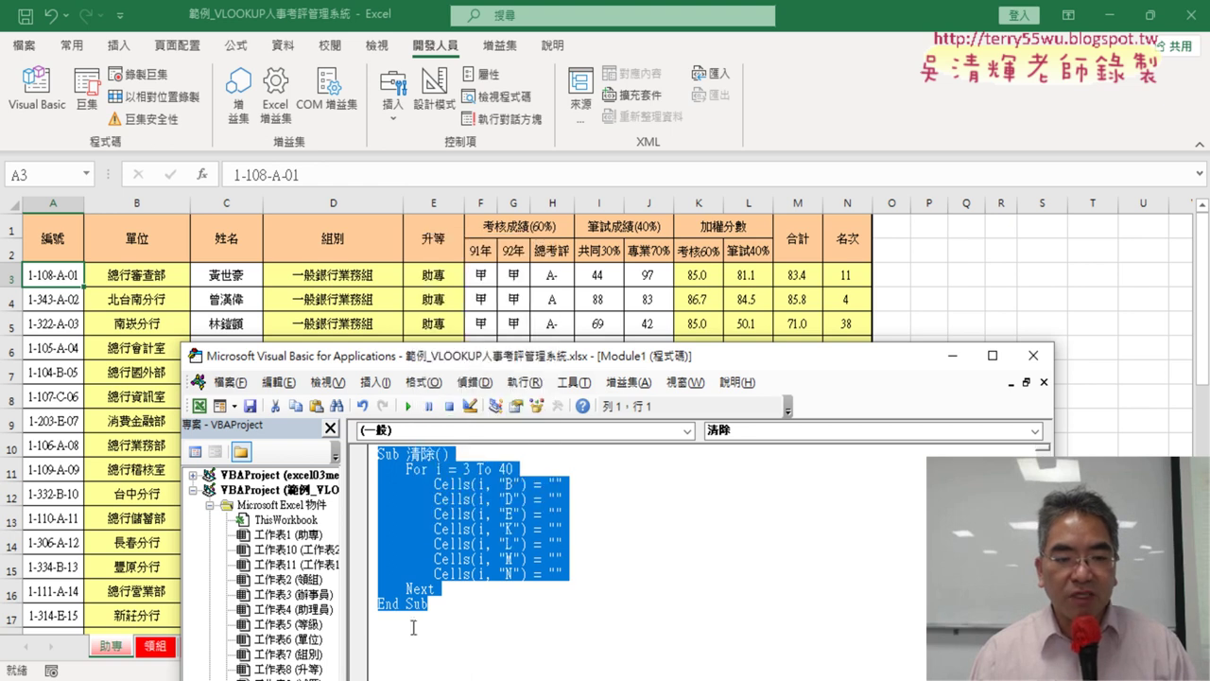
left_click(413, 627)
key("ctrl+v")
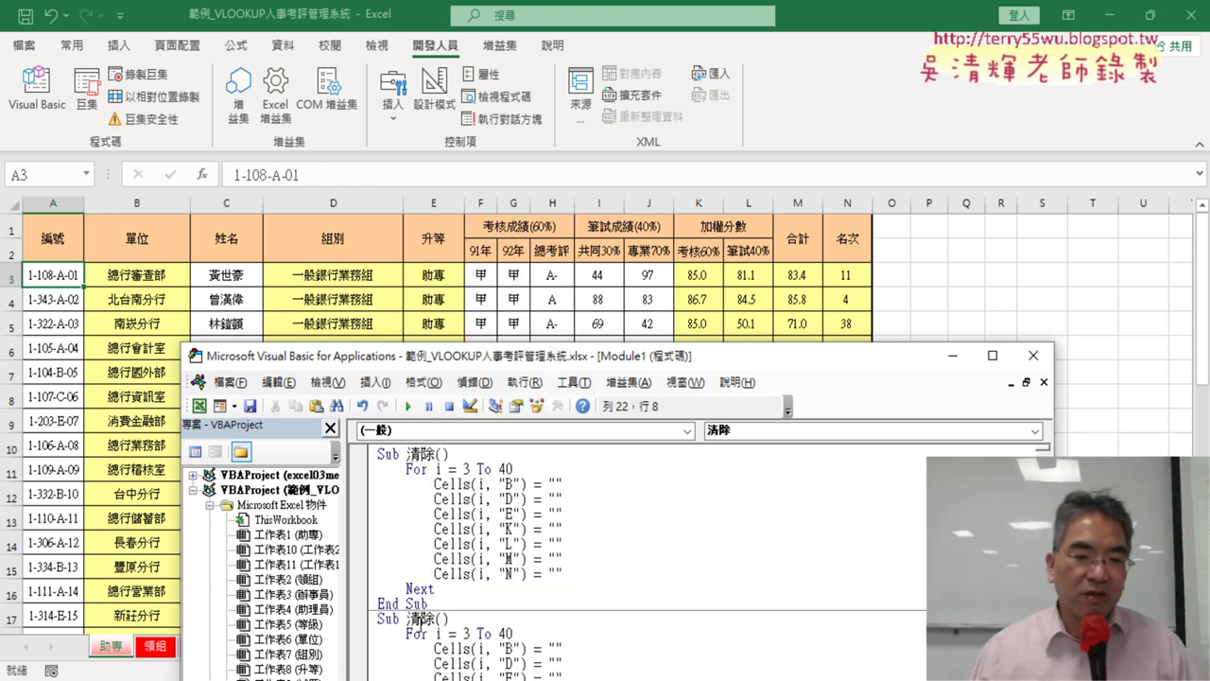
Rename the duplicated procedure's Sub name to 考評().
left_click_drag(580, 354, 576, 233)
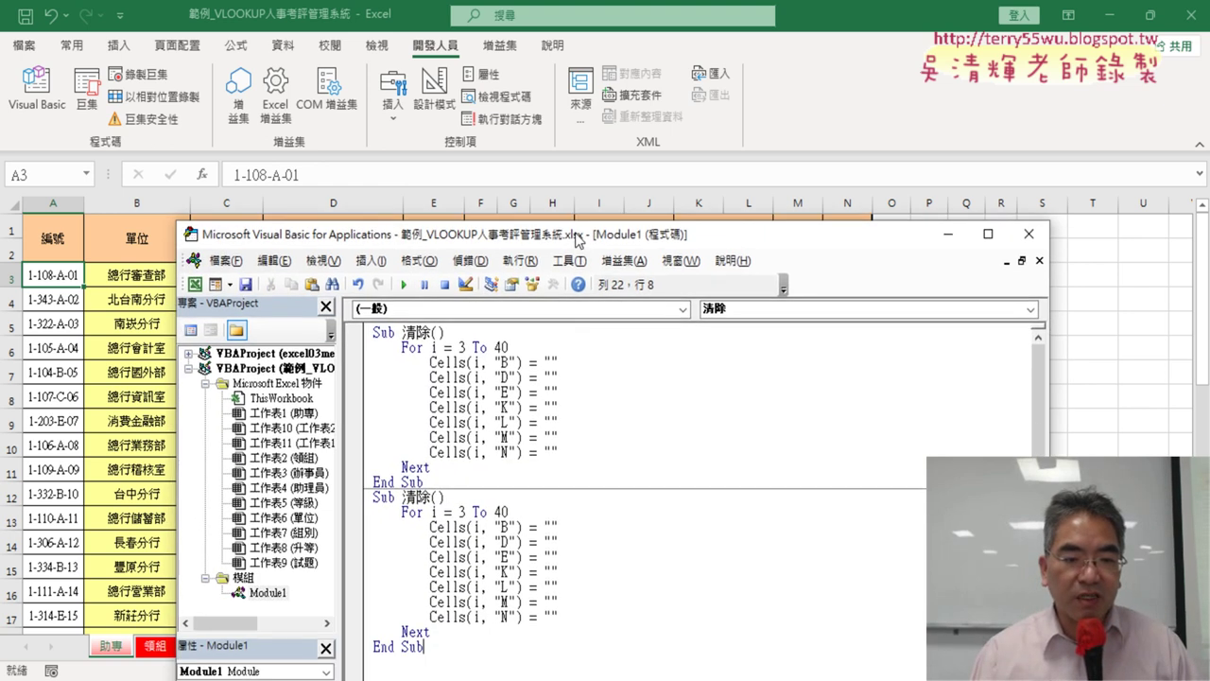
left_click_drag(432, 496, 402, 496)
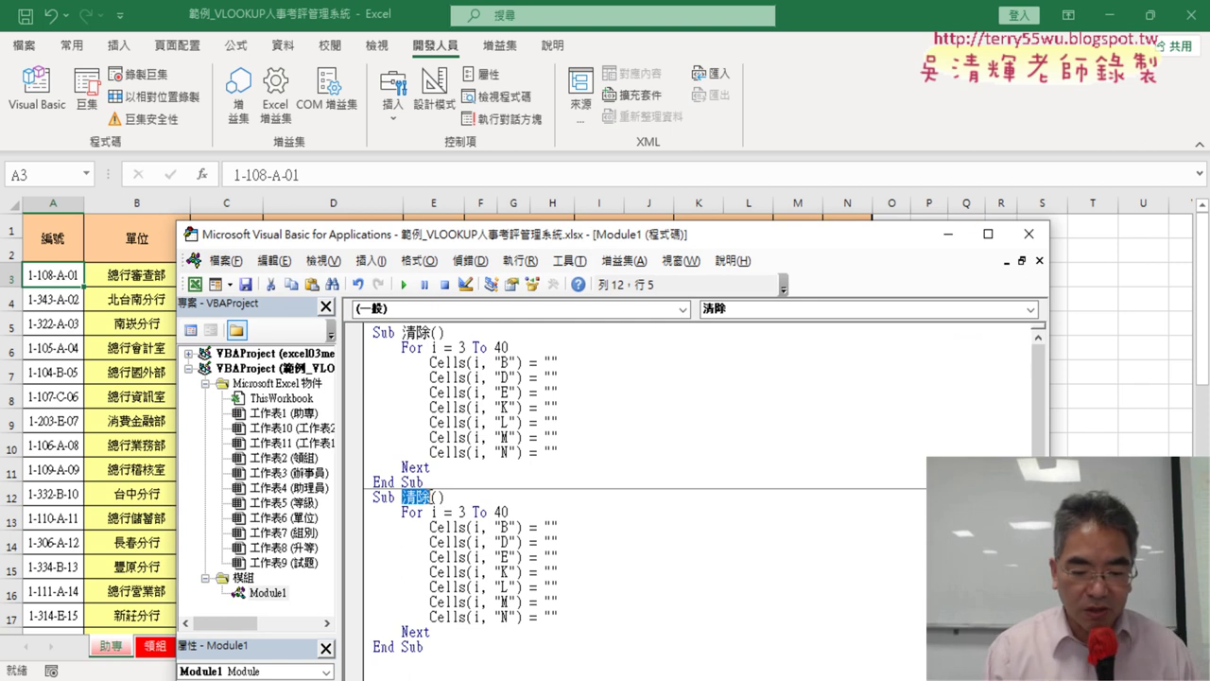
type("k")
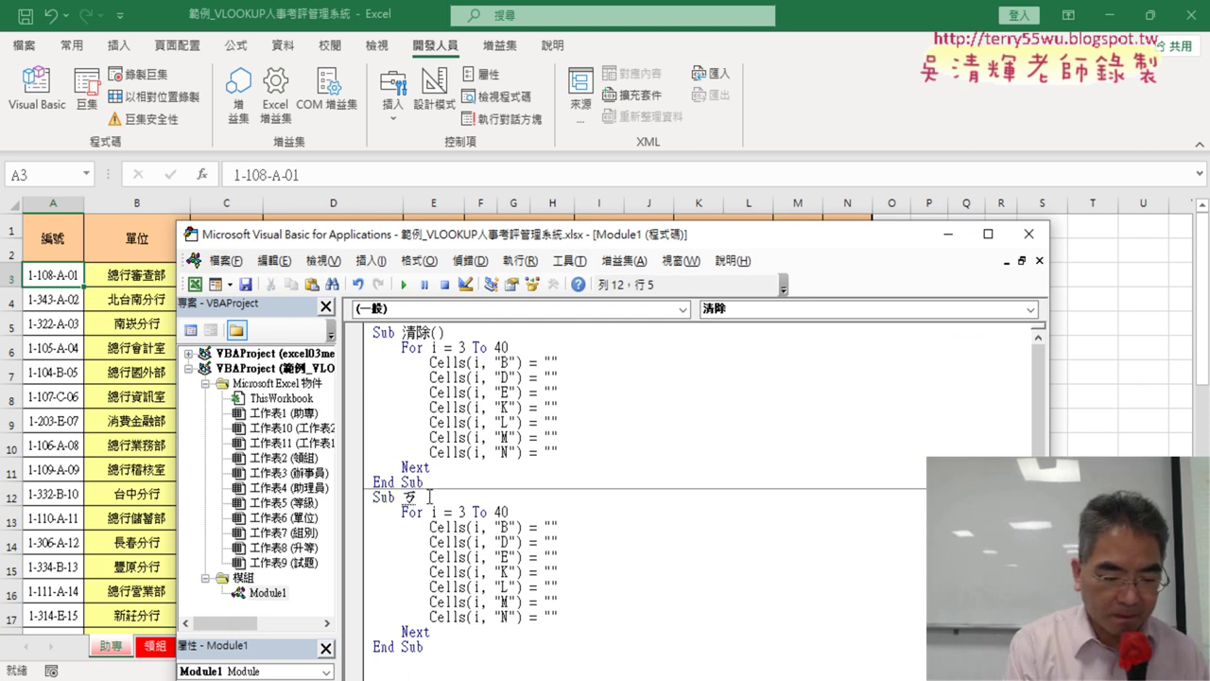
type("考試")
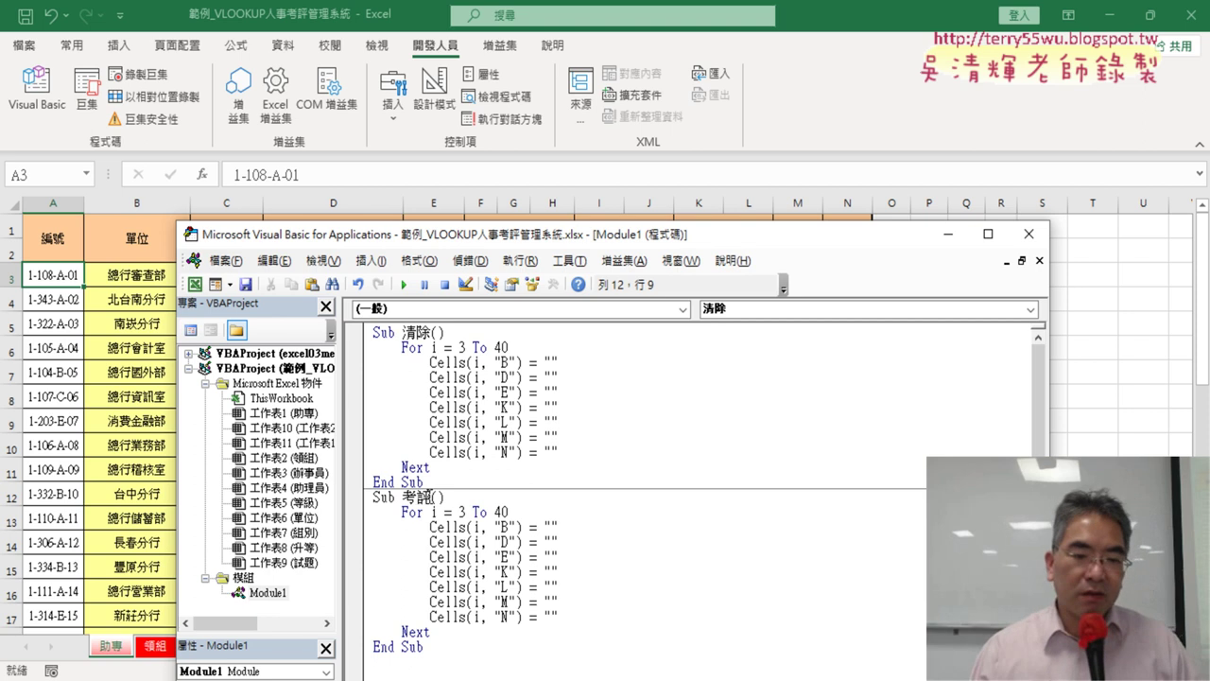
type("()")
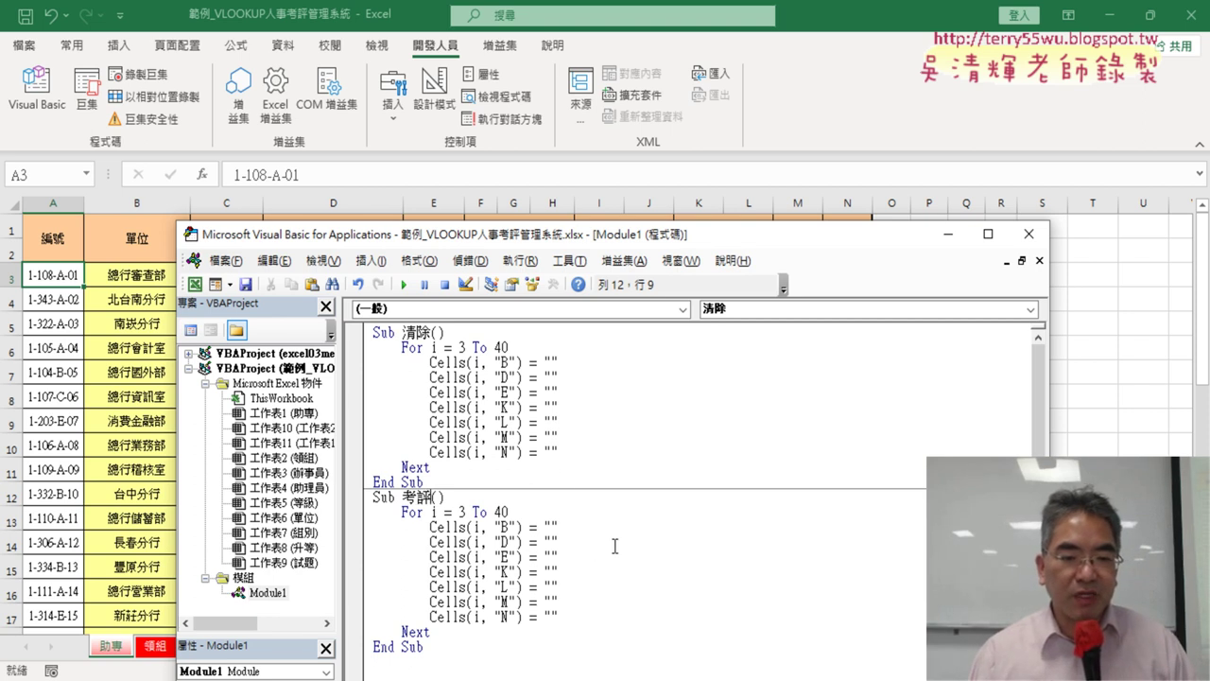
left_click(475, 527)
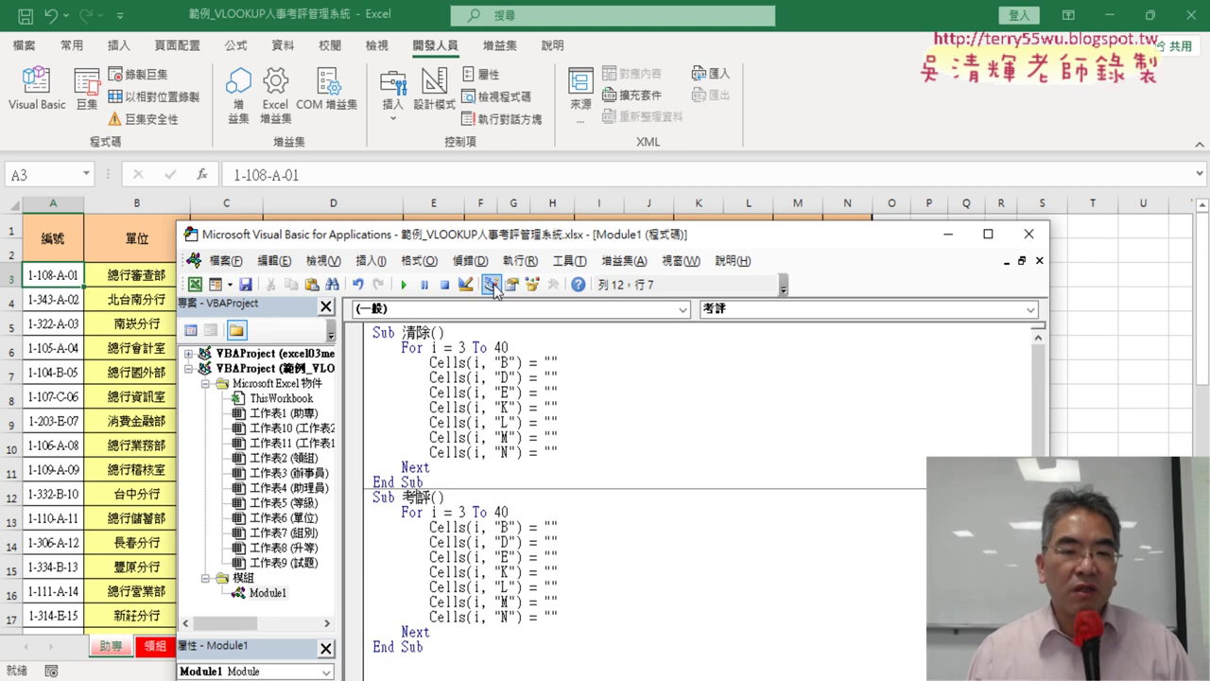
Copy B3's VLOOKUP formula and paste it between the quotes of the column B line.
left_click_drag(506, 242, 511, 316)
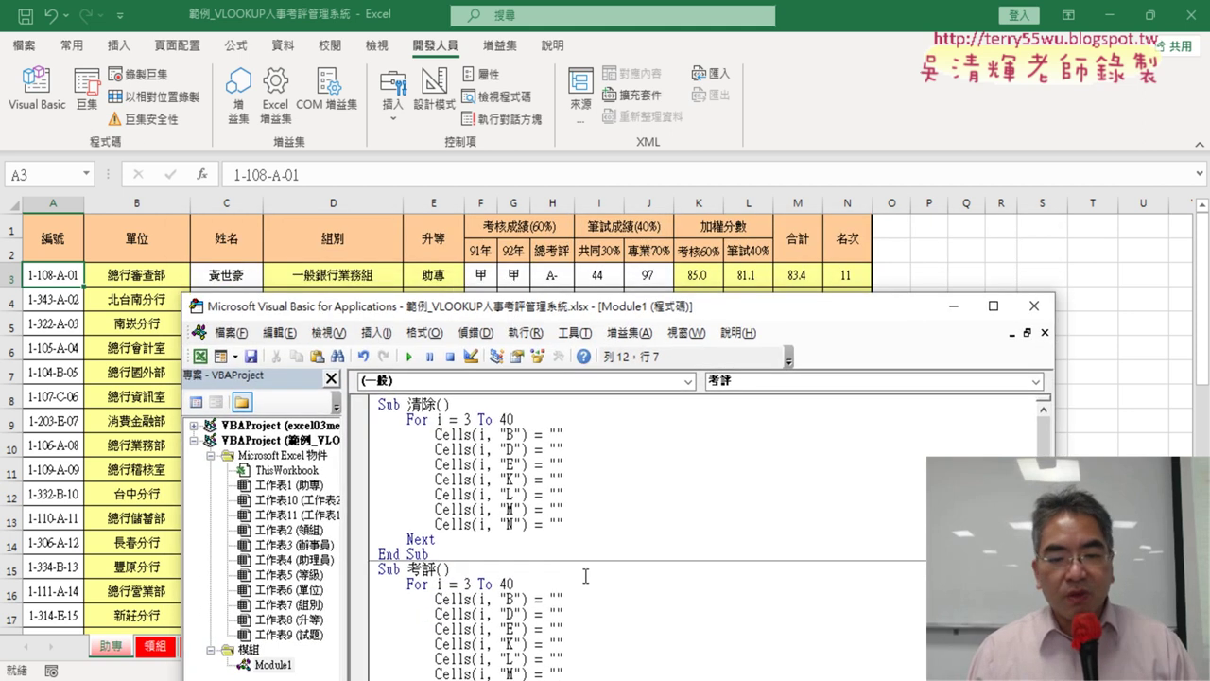
key("shift+Right")
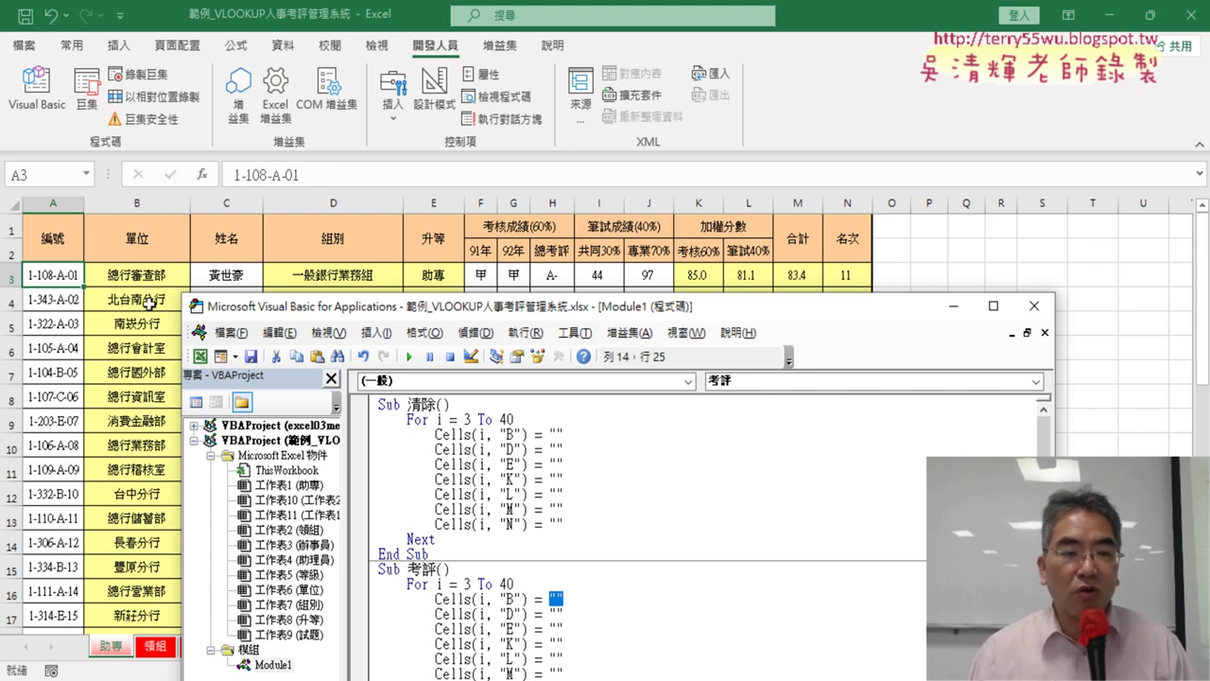
left_click(542, 593)
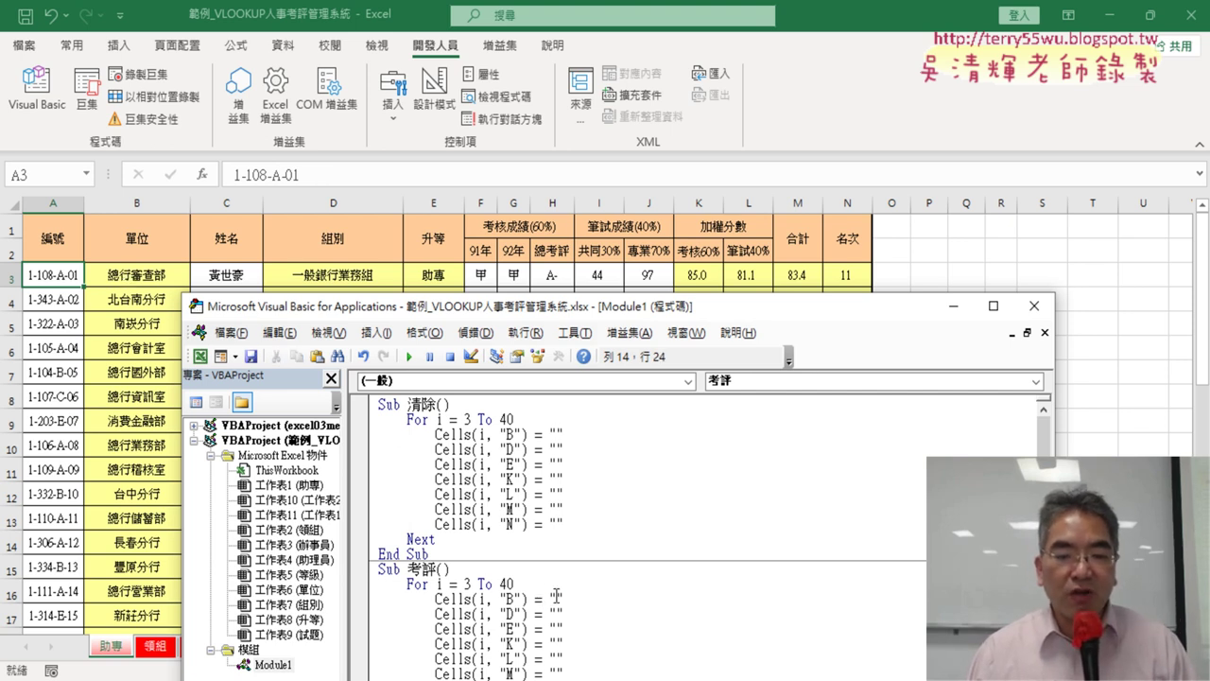
left_click(557, 596)
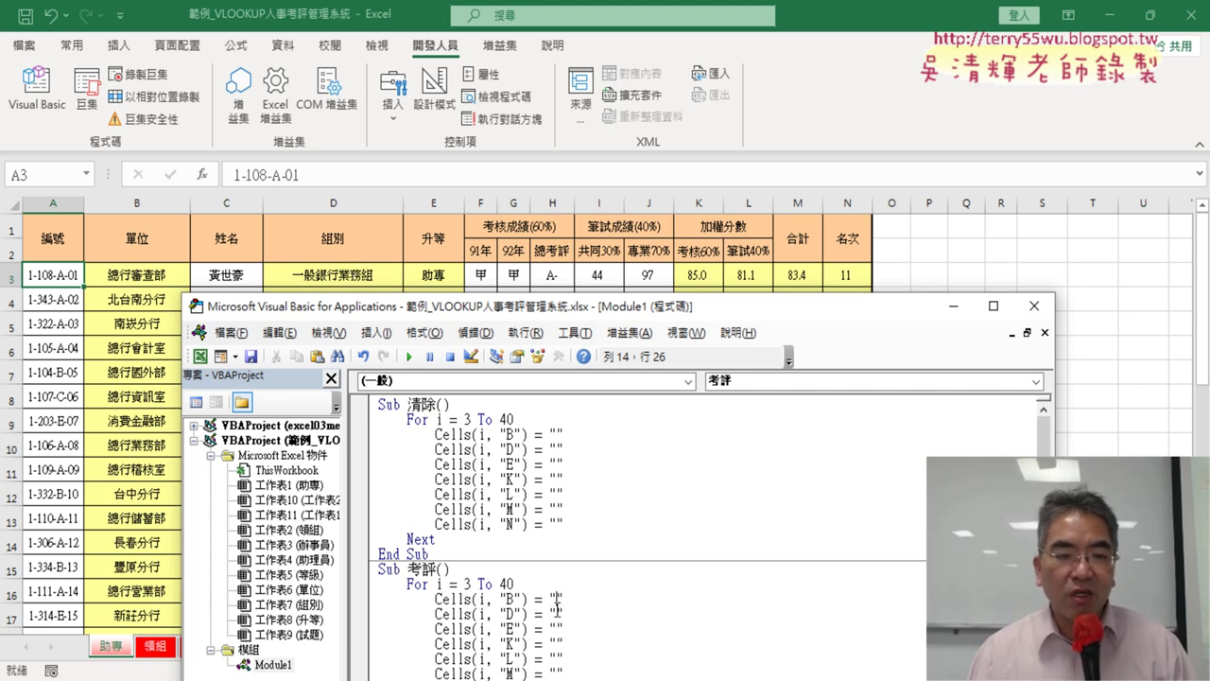
left_click(142, 275)
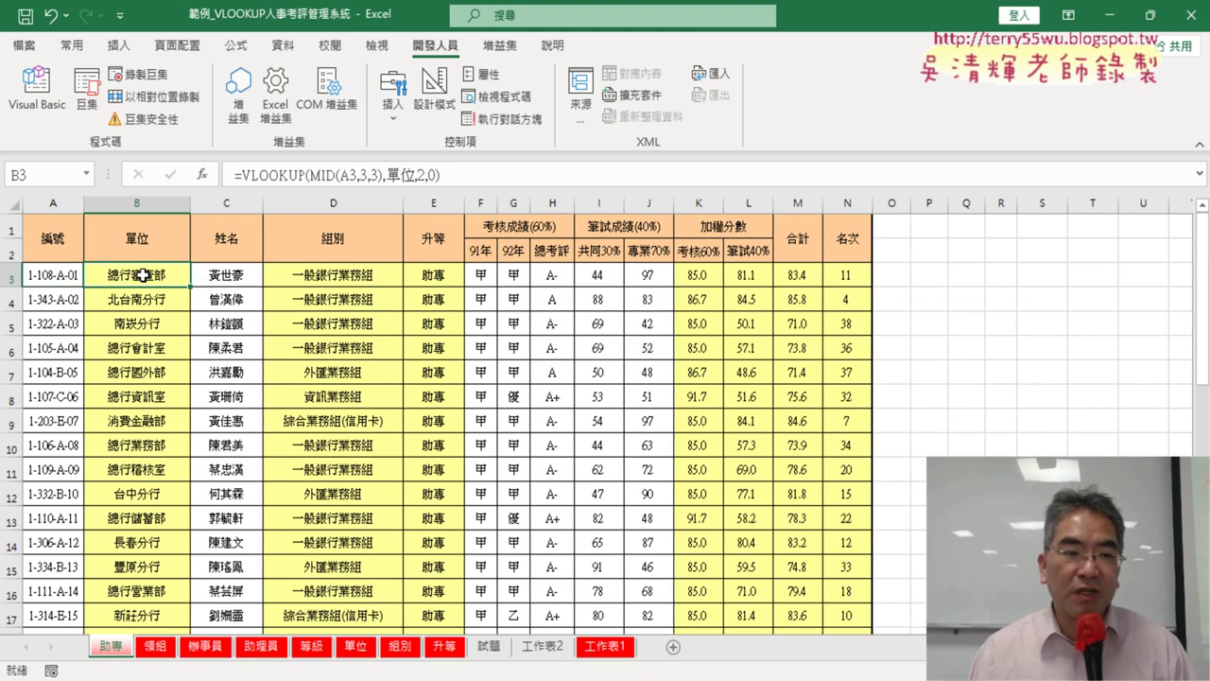
left_click_drag(462, 174, 235, 175)
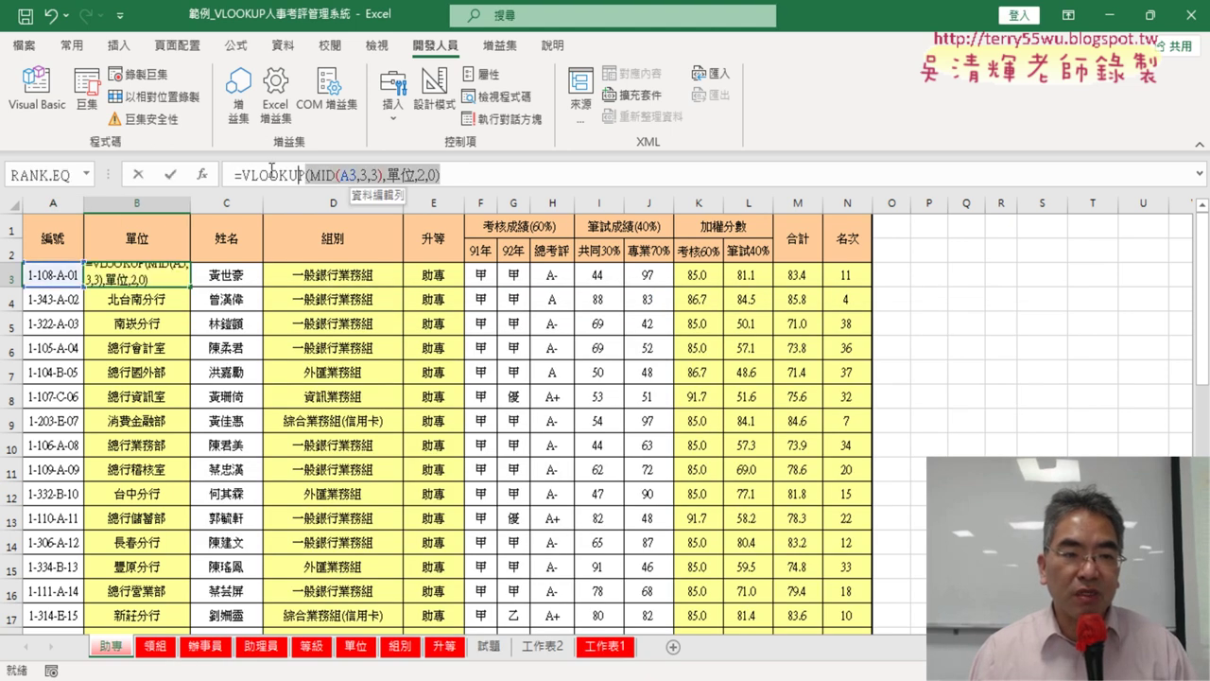
right_click(287, 174)
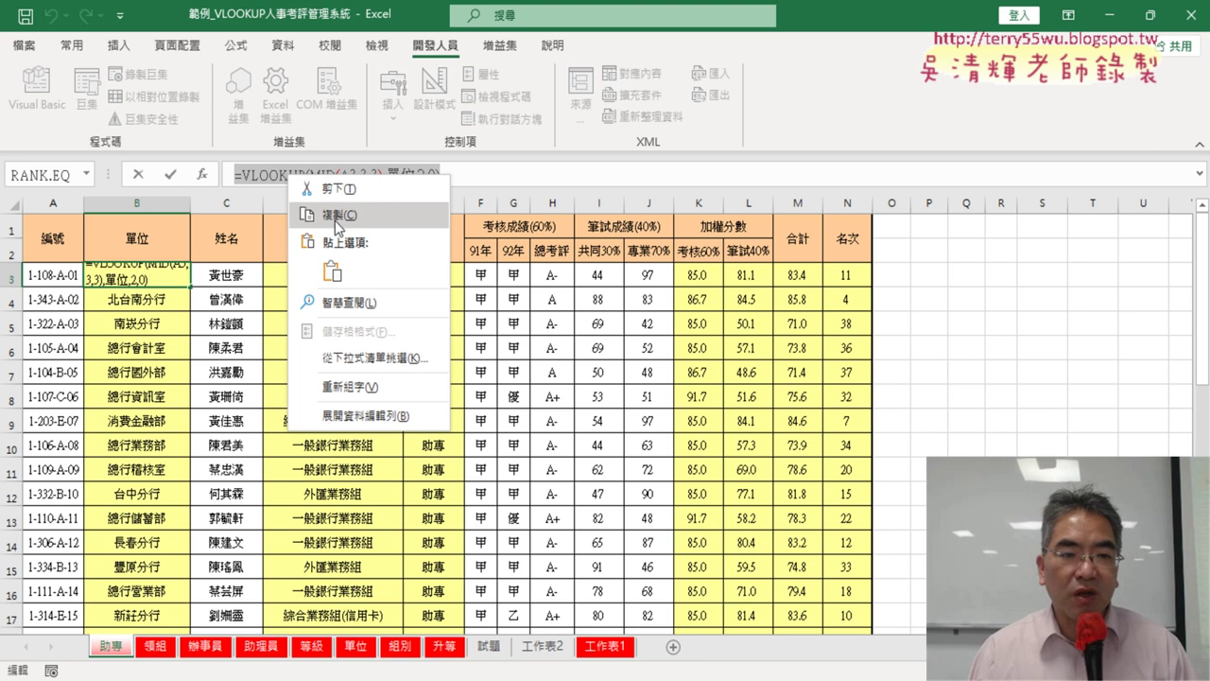
left_click(335, 215)
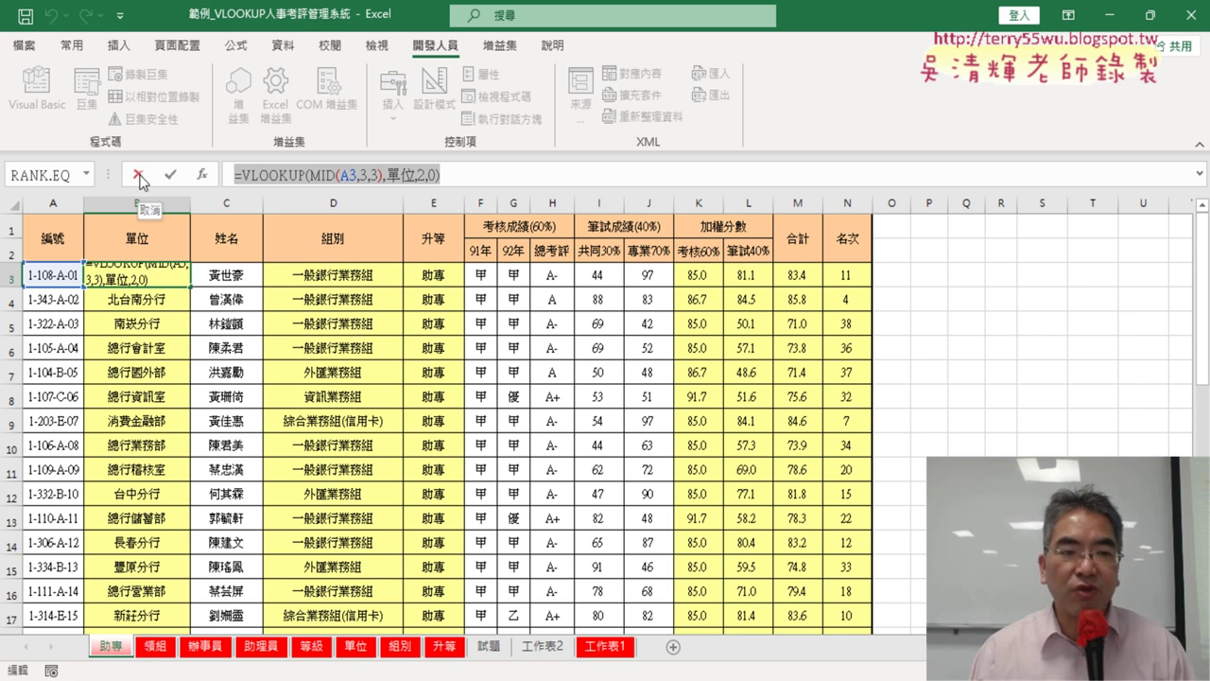
right_click(283, 175)
left_click(312, 212)
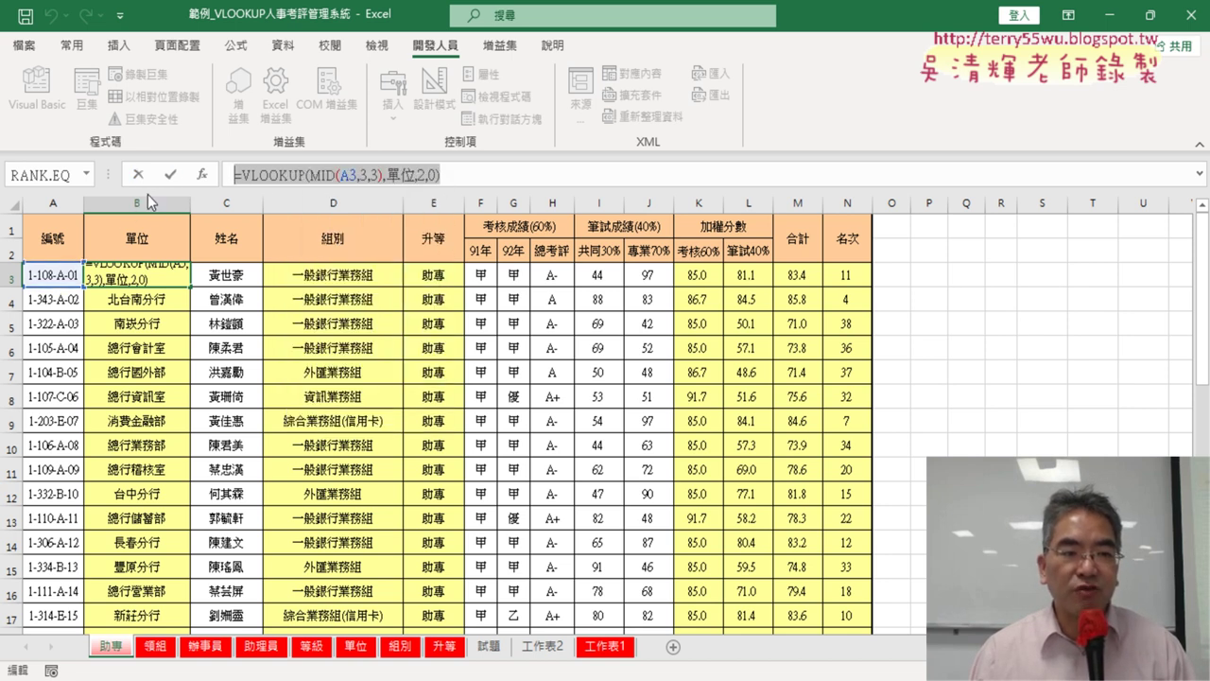
left_click(138, 175)
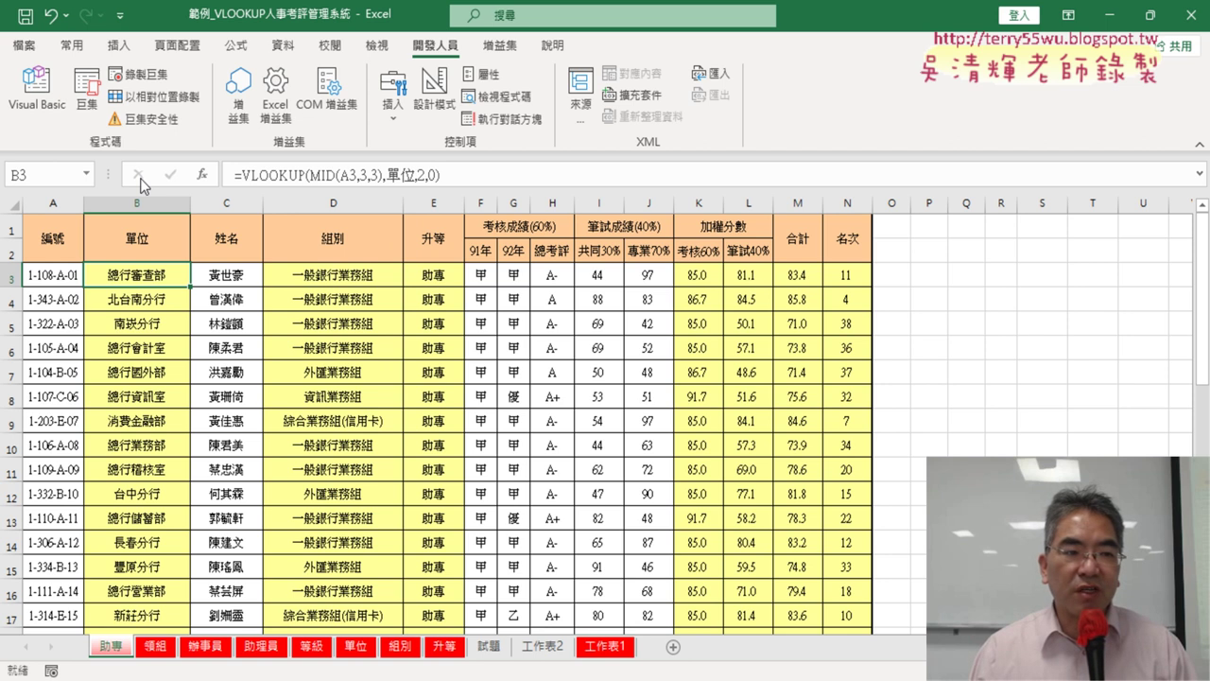
left_click(37, 90)
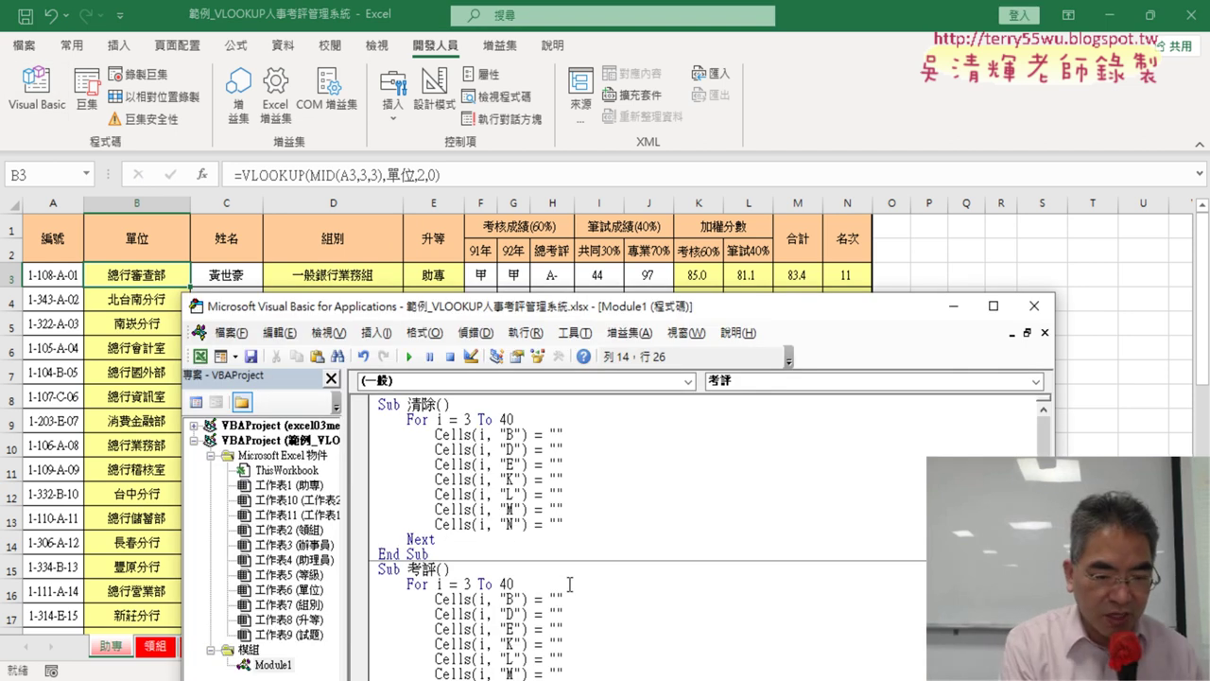
key("ctrl+v")
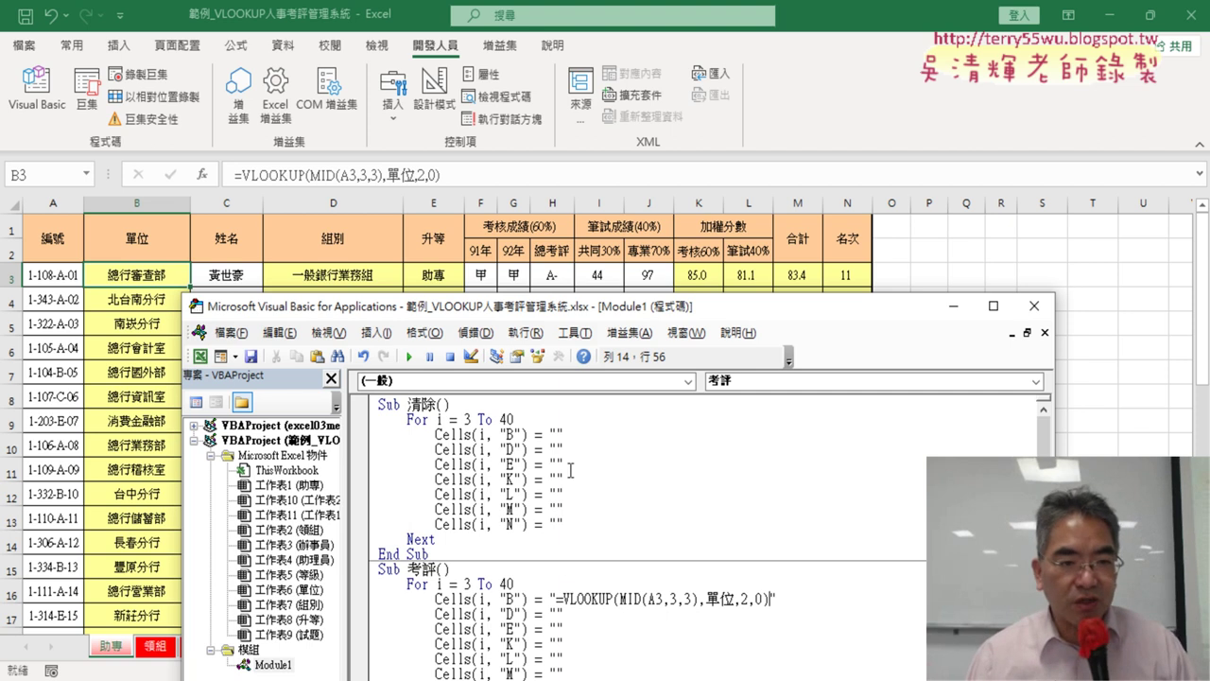
Copy D3's formula into the quotes of the 考評 macro's column D line.
left_click(348, 273)
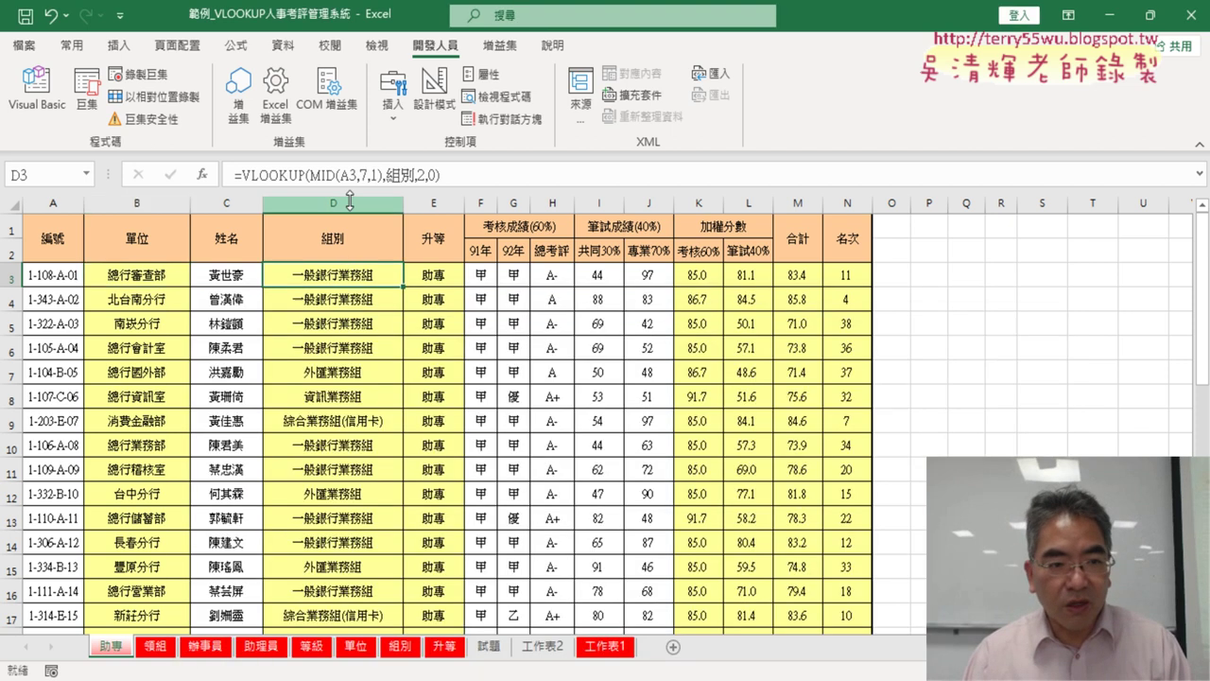
double_click(348, 274)
left_click_drag(237, 178, 454, 183)
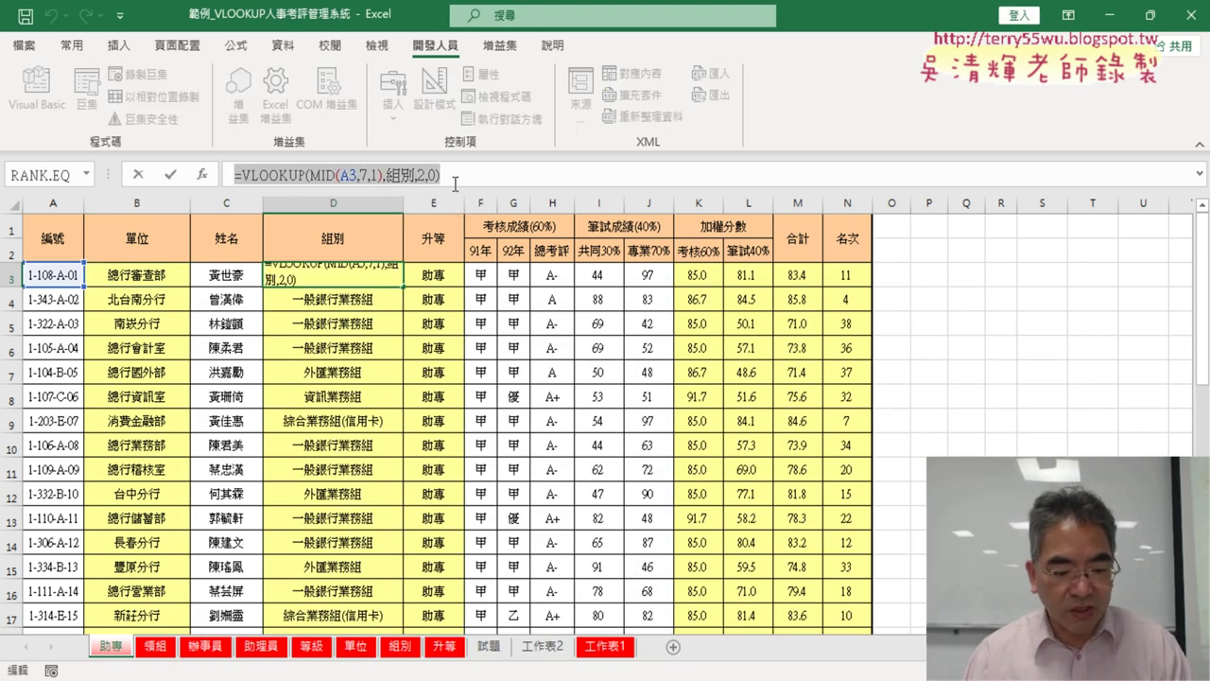
left_click(140, 175)
left_click(37, 90)
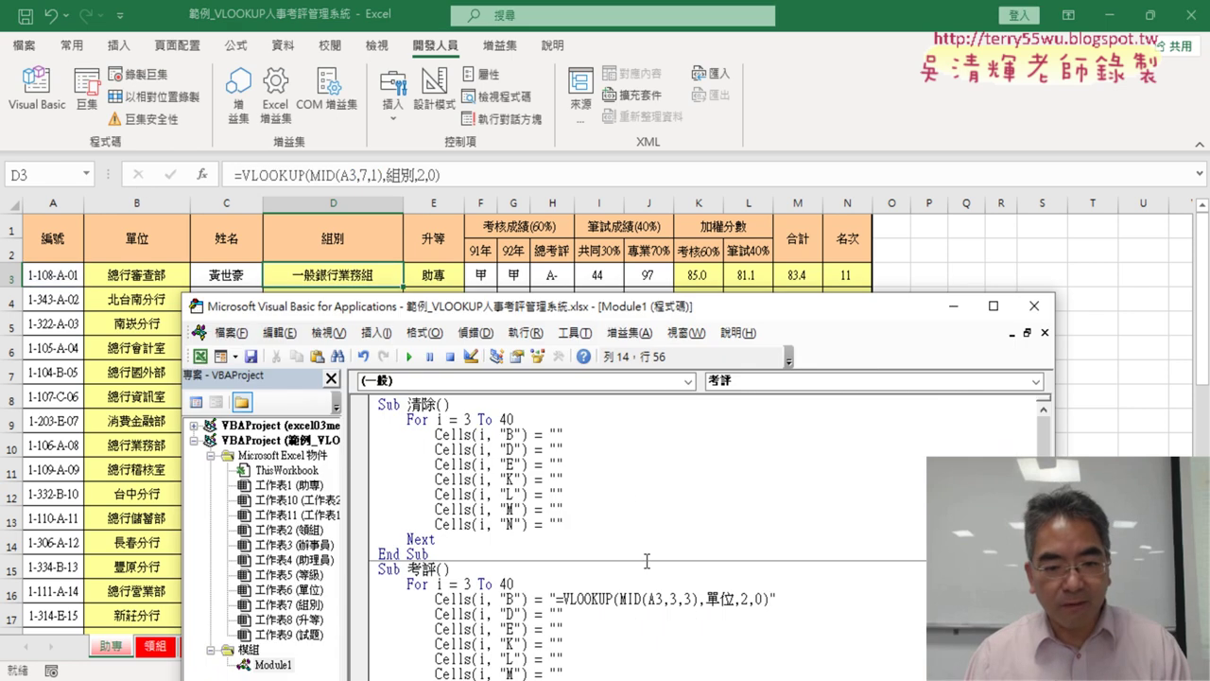
left_click(558, 614)
key("ctrl+v")
Copy E3's formula into the quotes of the column E line.
left_click(433, 275)
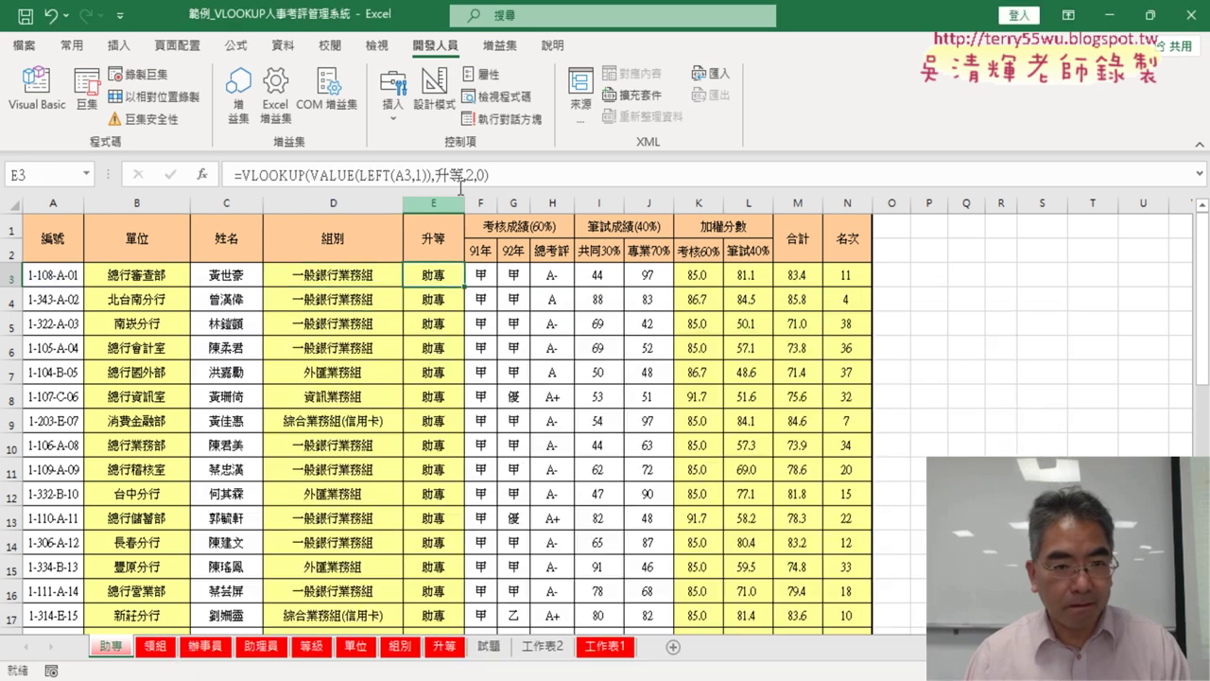
left_click_drag(490, 176, 234, 176)
left_click(139, 175)
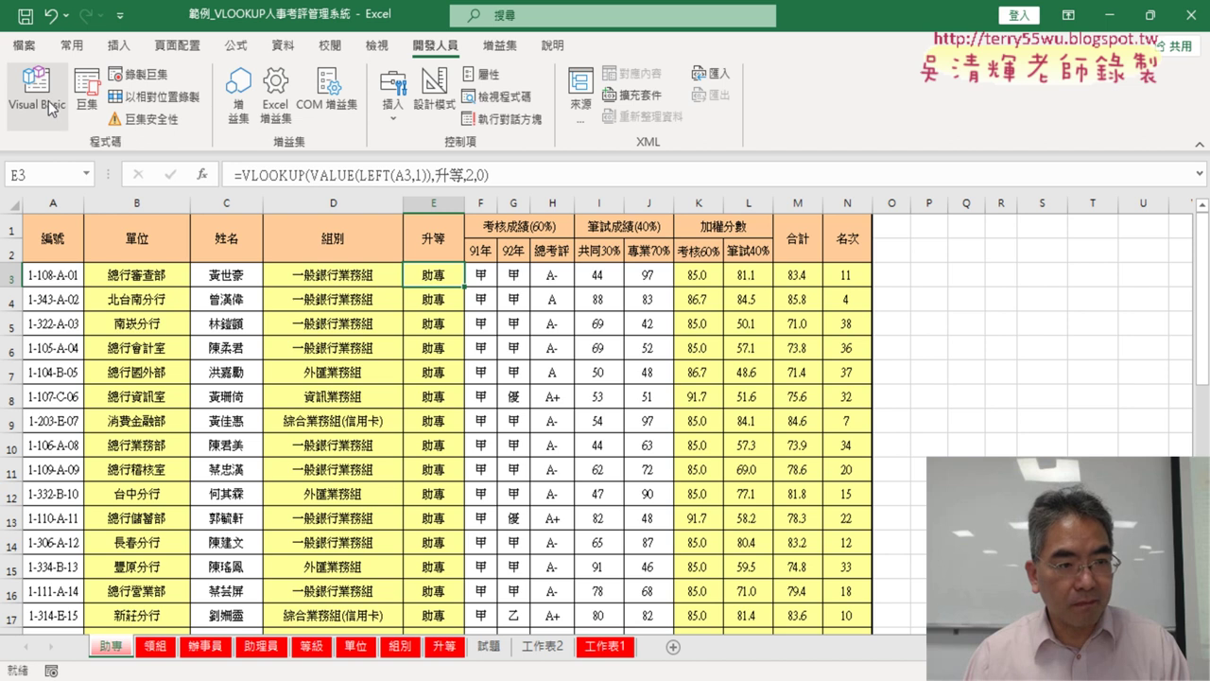
left_click(48, 100)
left_click(558, 629)
key("ctrl+v")
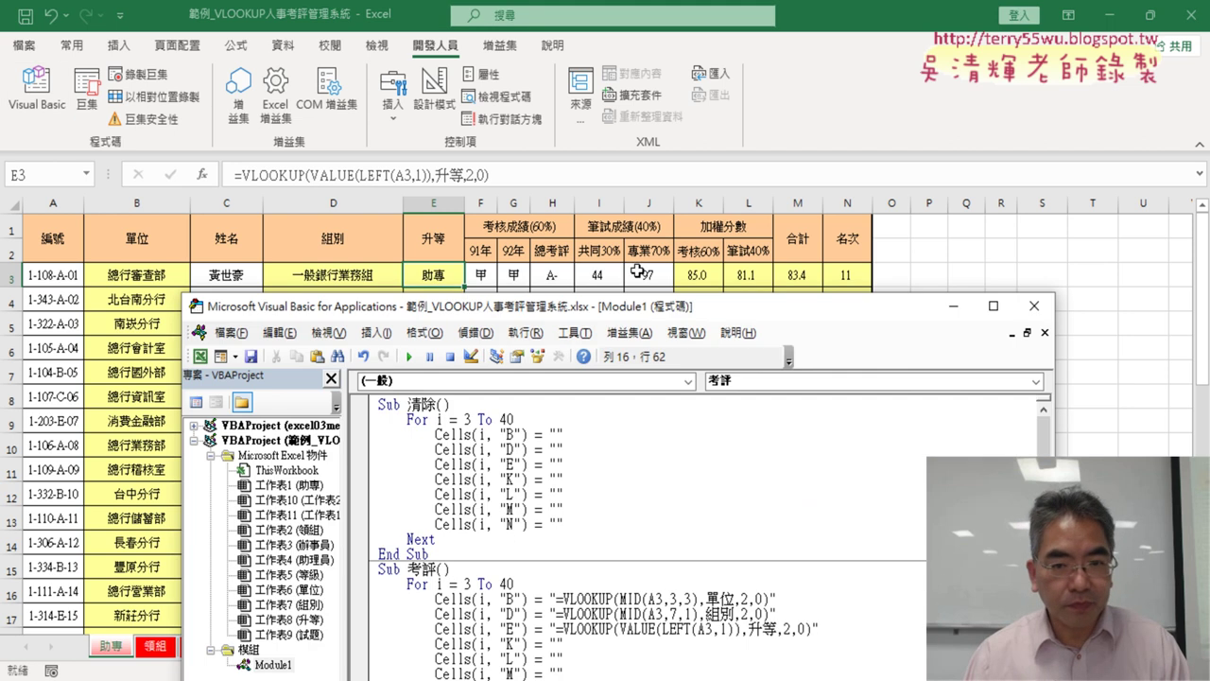
Paste K3's AVERAGE-VLOOKUP formula into the macro's K line.
left_click(688, 272)
left_click_drag(905, 176, 235, 176)
key("ctrl+c")
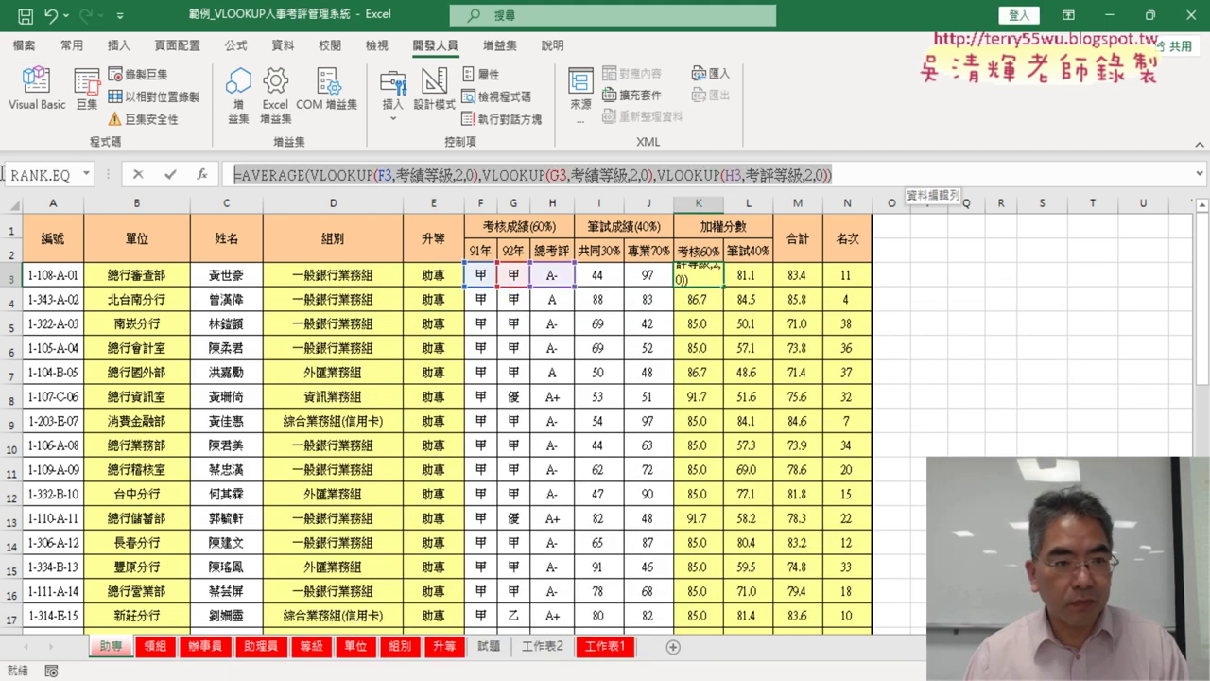
left_click(138, 174)
left_click(37, 94)
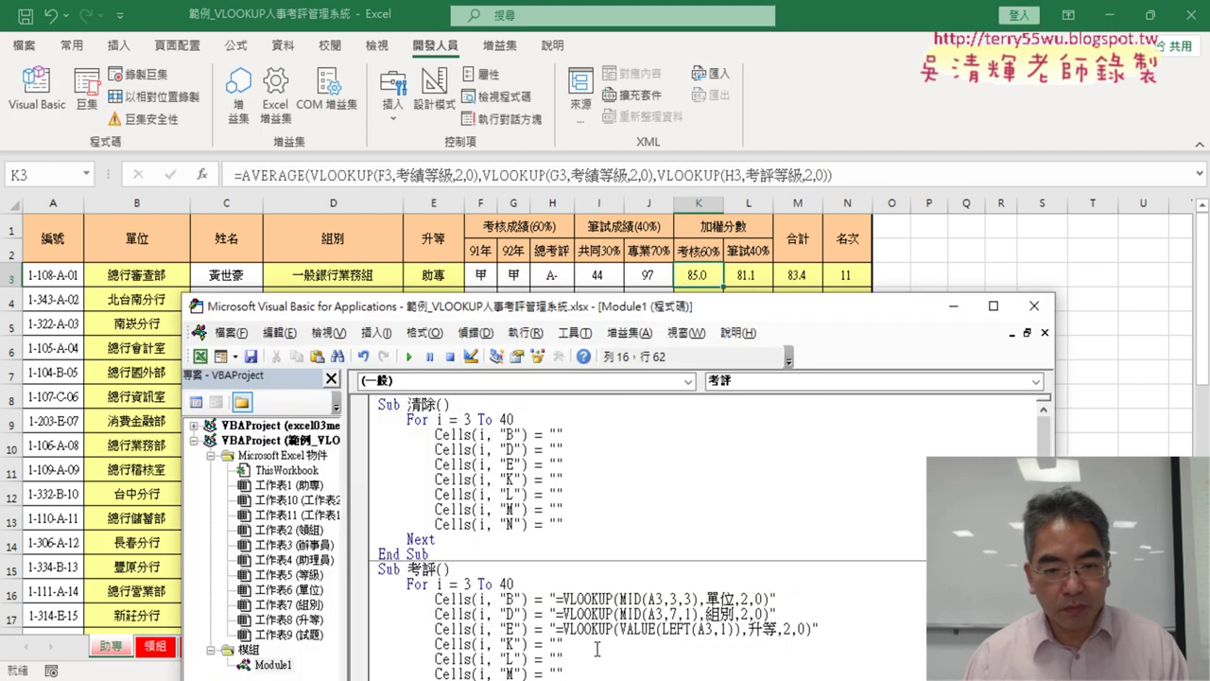
key("ctrl+v")
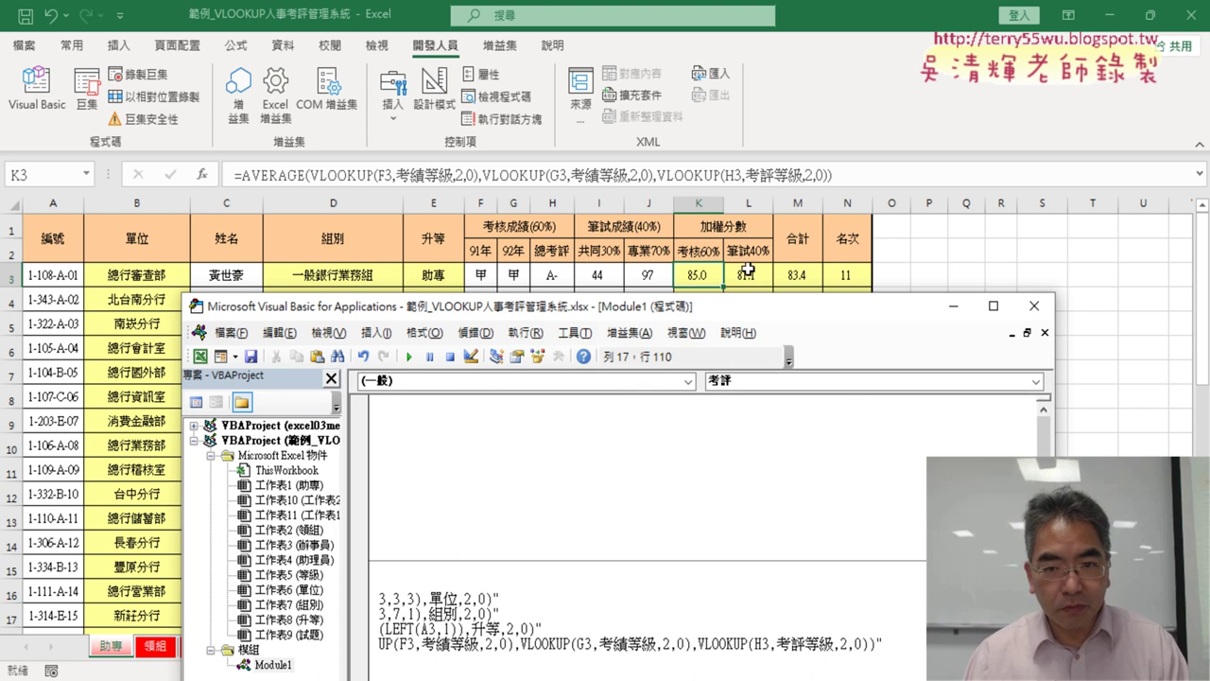
Write L3's formula =I3*0.3+J3*0.7 into the macro's L line.
left_click(749, 274)
double_click(747, 274)
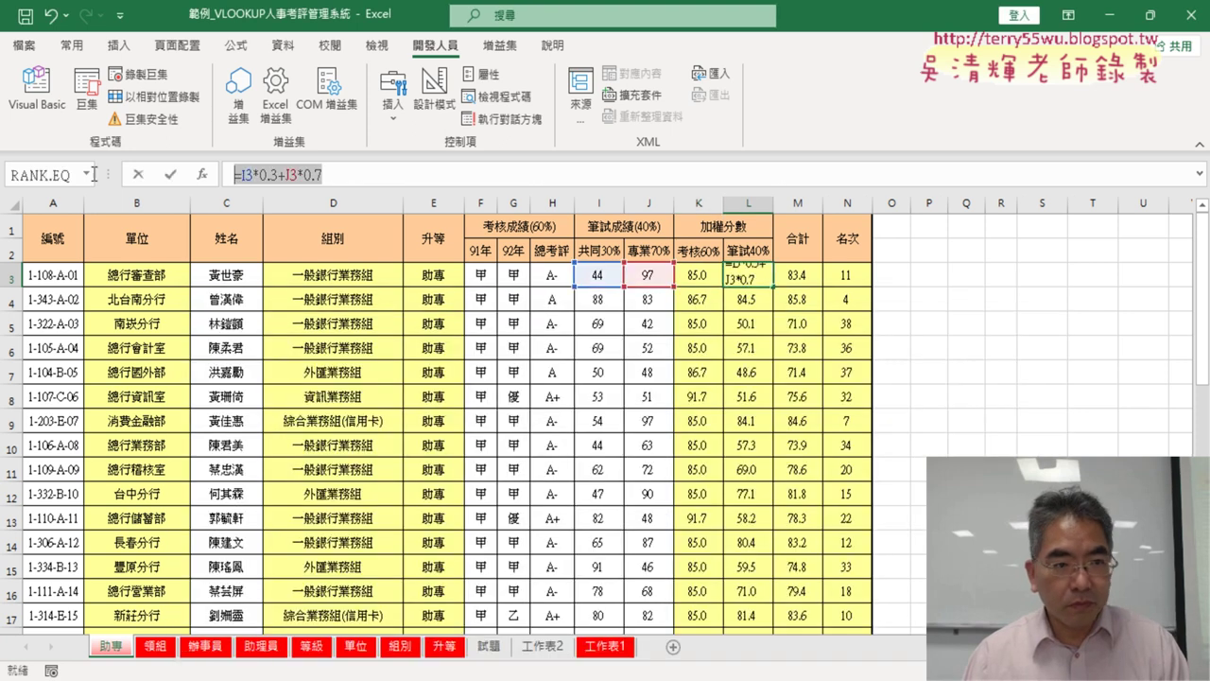
key("Escape")
left_click(36, 90)
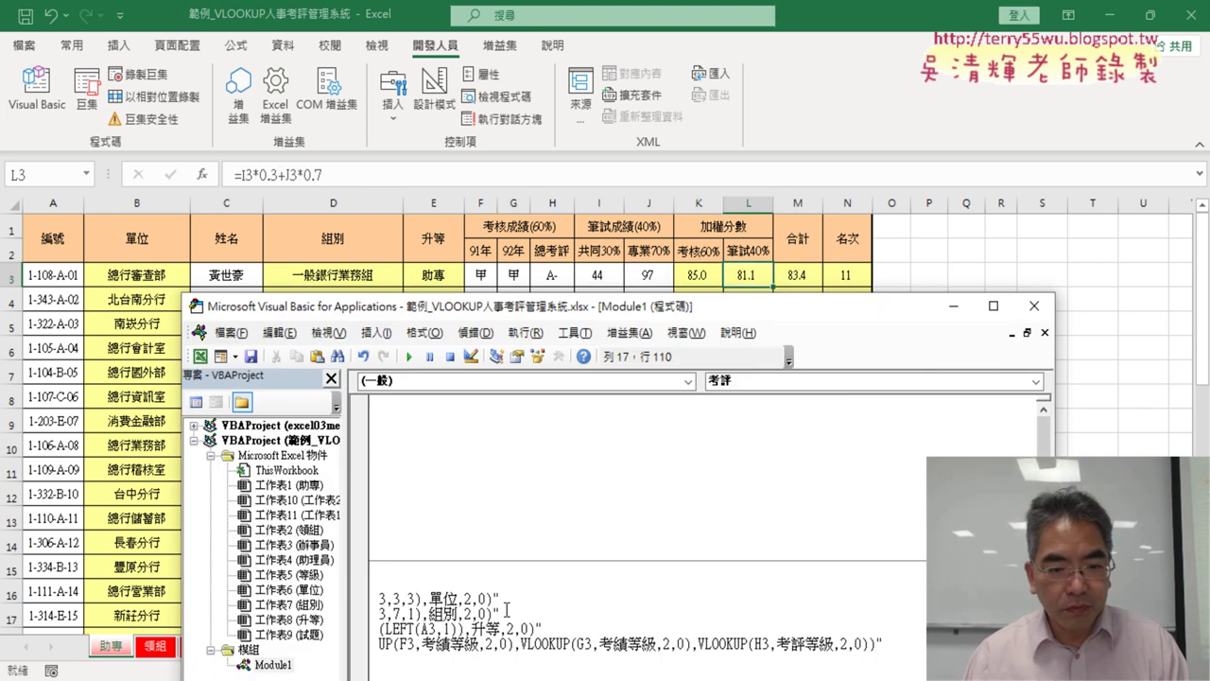
mouse_move(632, 308)
left_mouse_down()
mouse_move(641, 233)
mouse_move(626, 73)
left_mouse_up()
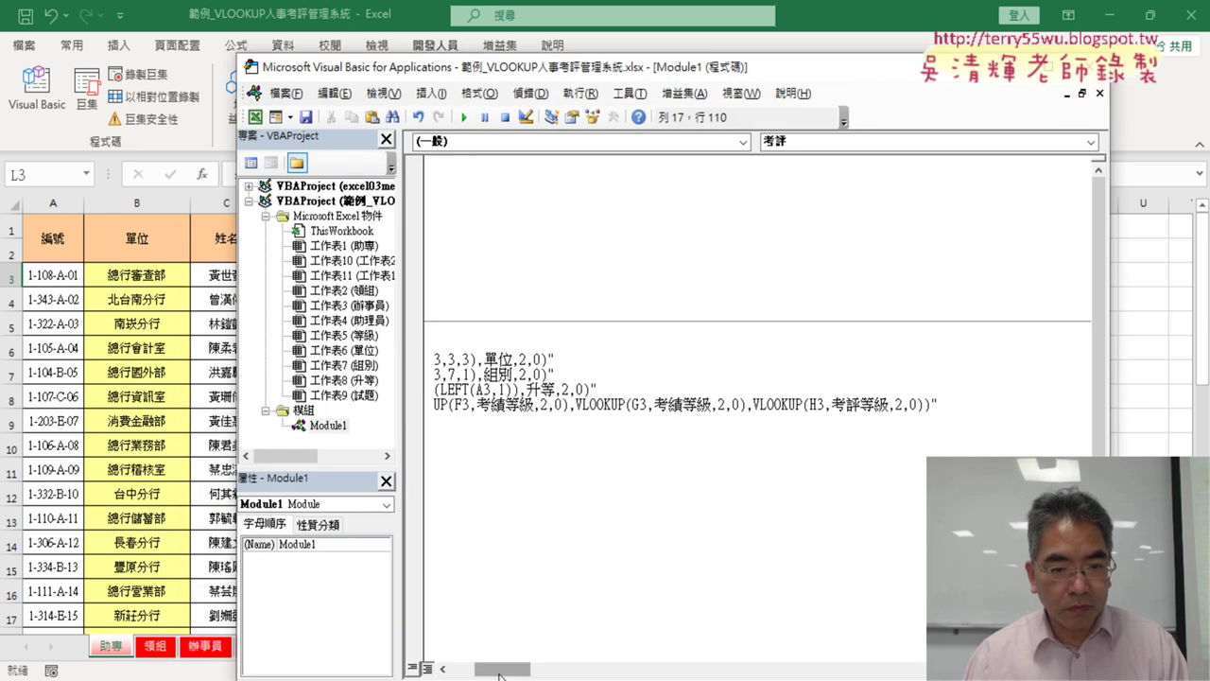
key("Down")
key("Left")
type("=I3*0.3+J3*0.7")
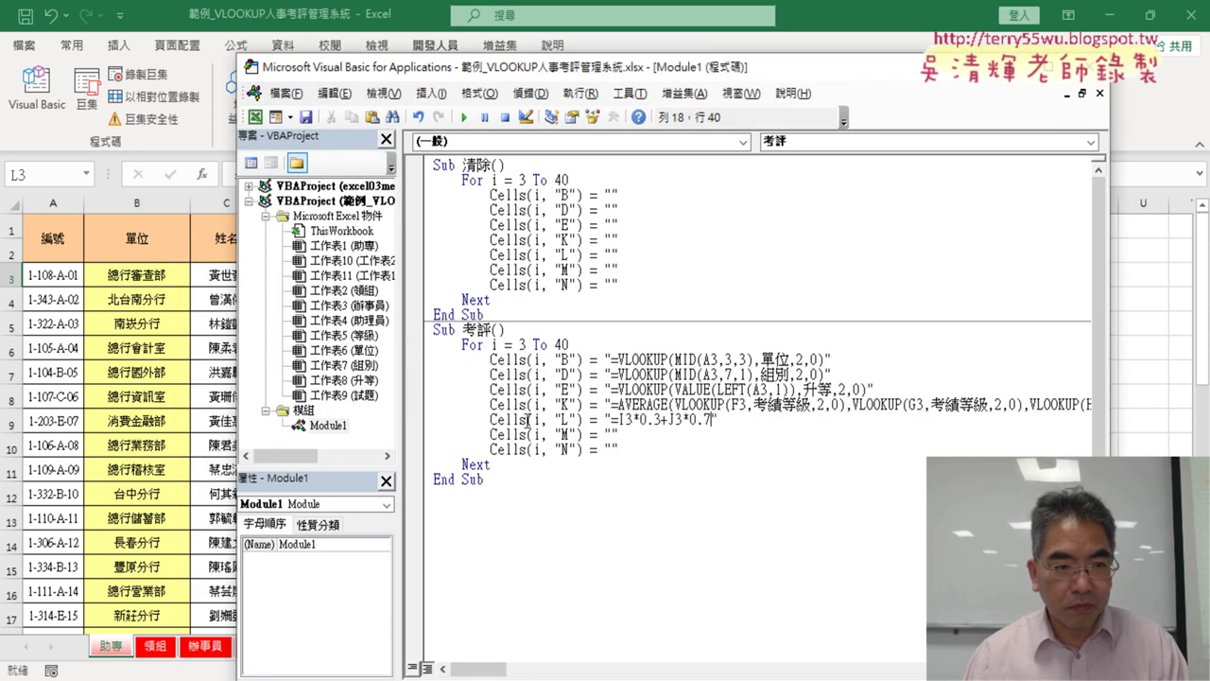
Write M3's formula =K3*0.6+L3*0.4 into the macro's M line.
left_click(232, 329)
left_click(791, 276)
double_click(790, 274)
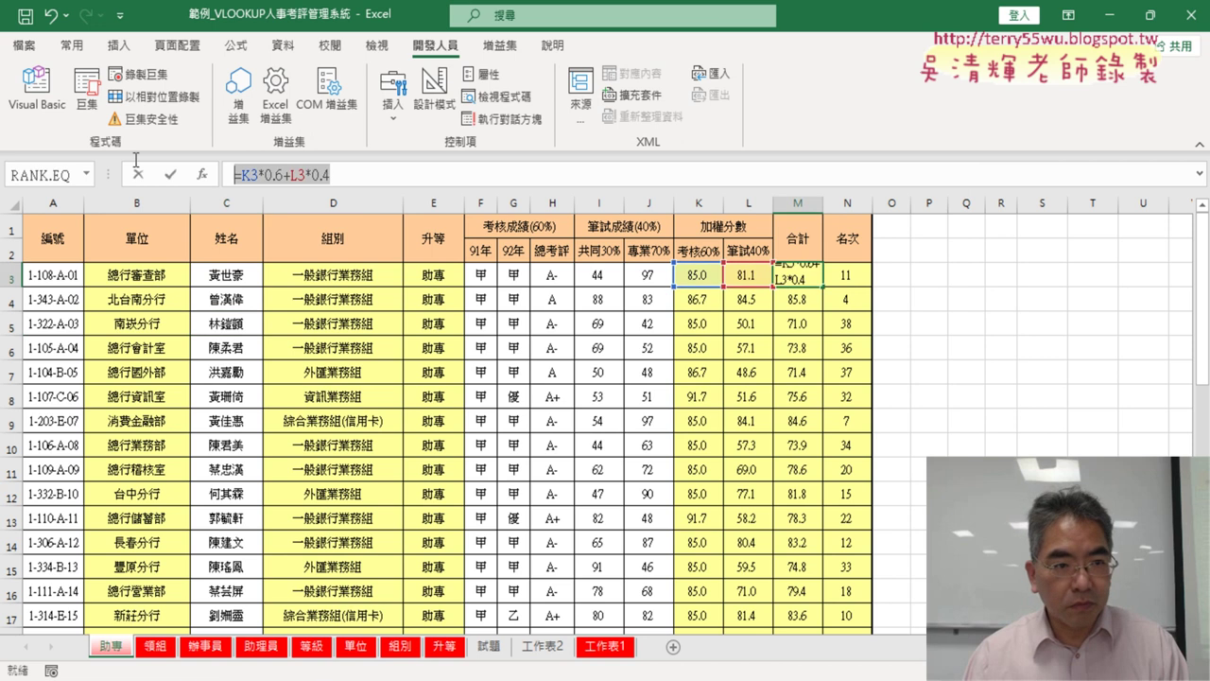
key("Escape")
left_click(36, 90)
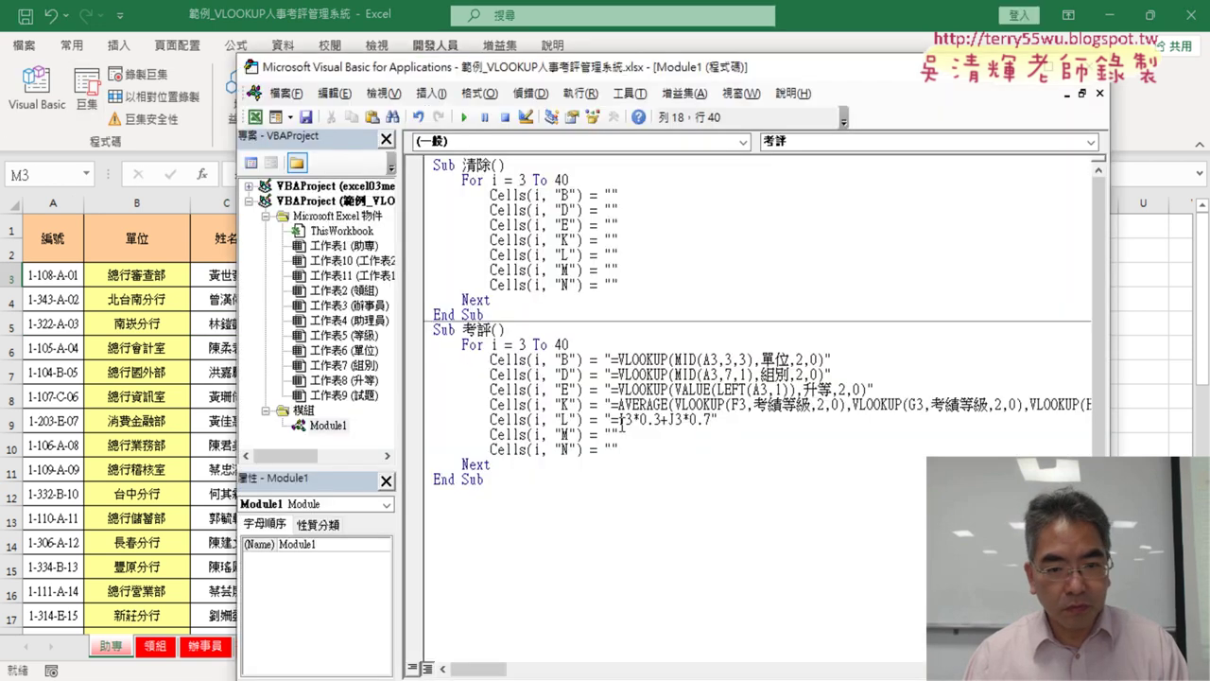
type("=K3*0.6+L3*0.4")
Paste N3's =RANK.EQ(M3,M$3:M$40) into the N line and narrow the editor.
left_click(140, 393)
left_click(851, 277)
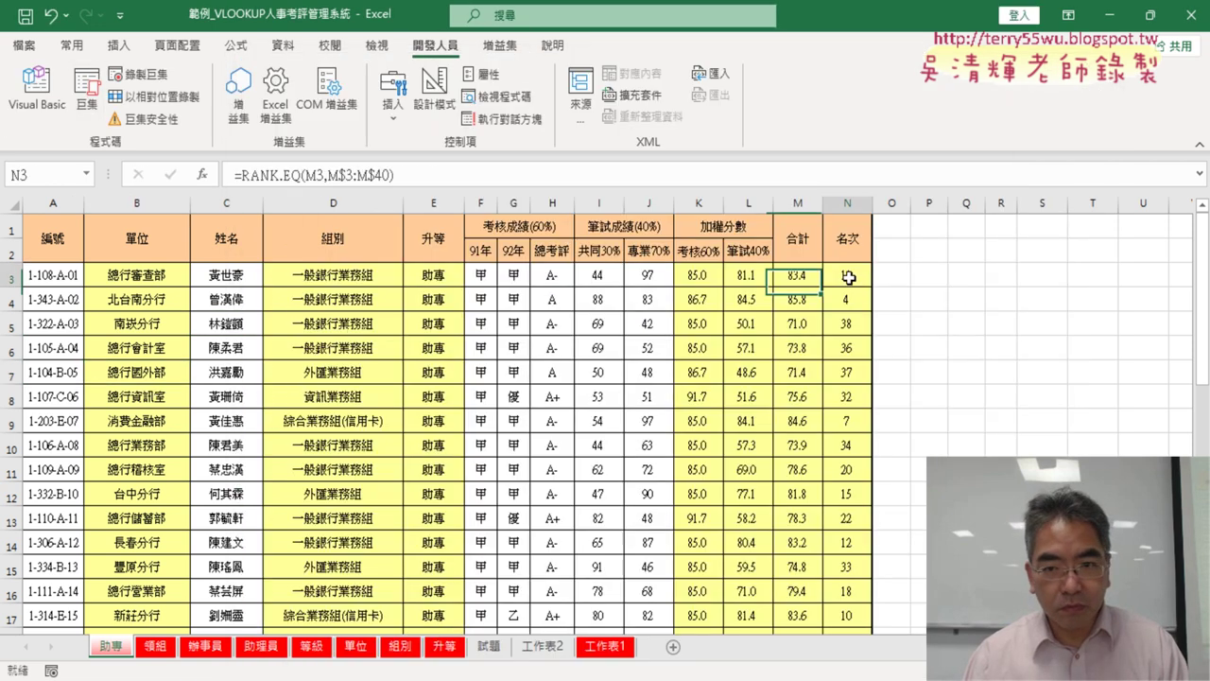
left_click_drag(464, 174, 151, 169)
key("ctrl+c")
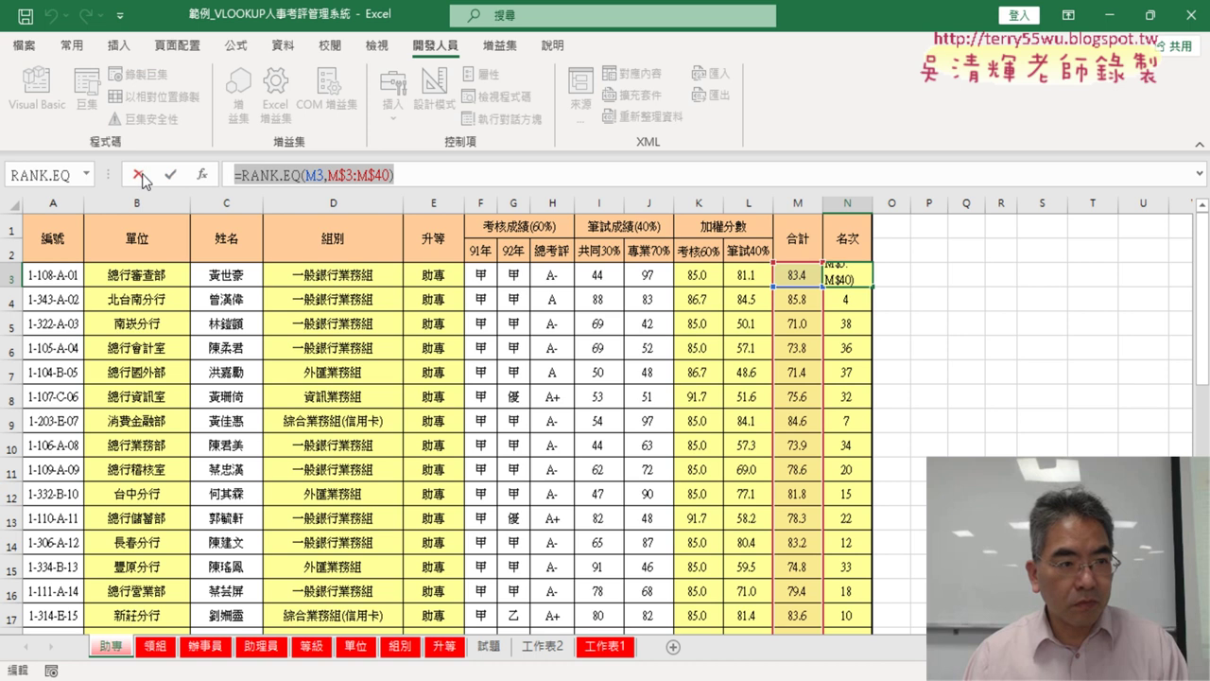
left_click(138, 174)
key("alt+F11")
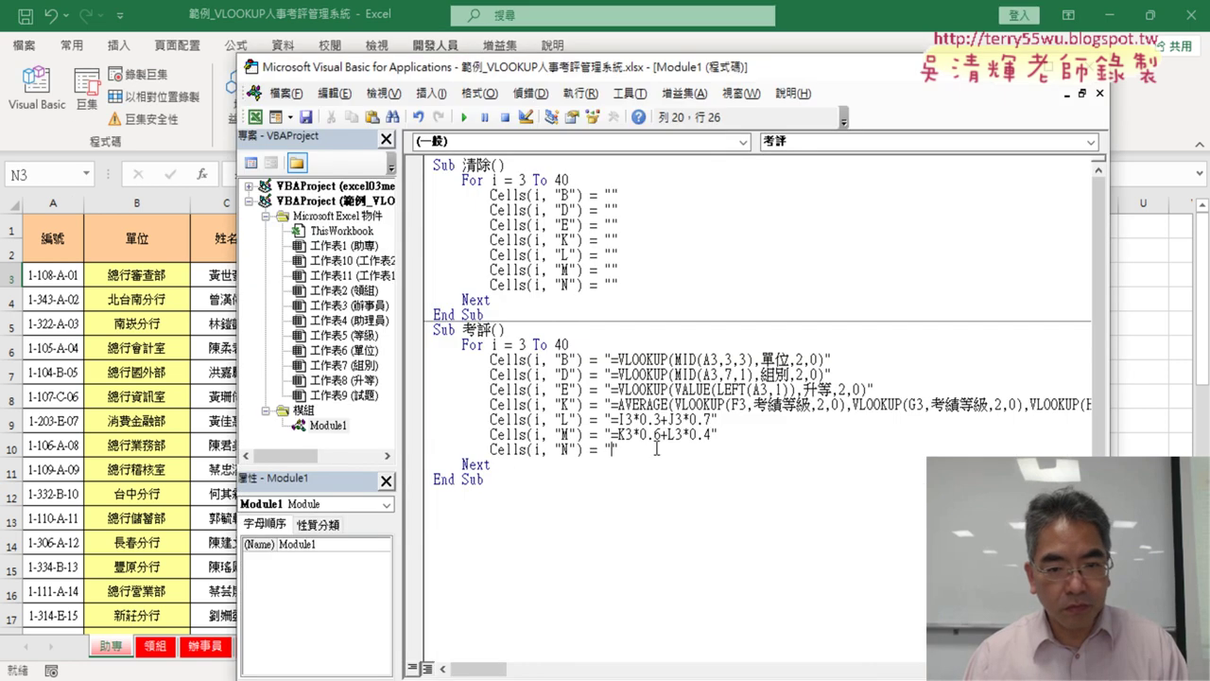
key("ctrl+v")
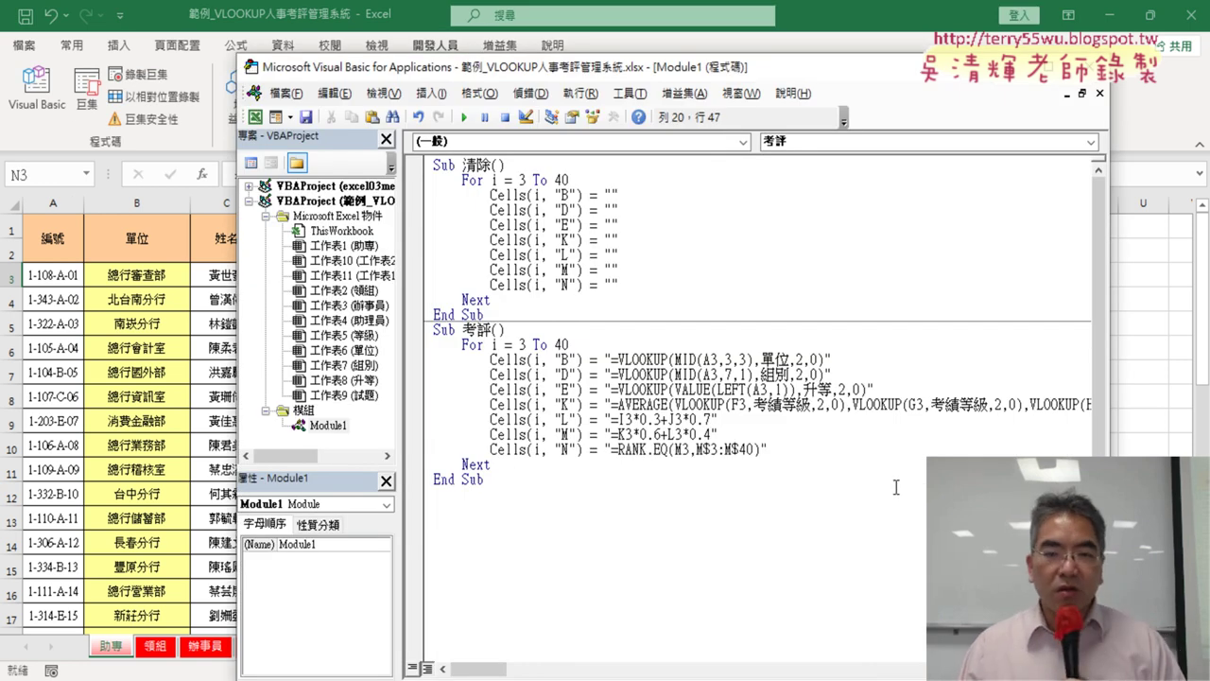
left_click_drag(1112, 424, 973, 423)
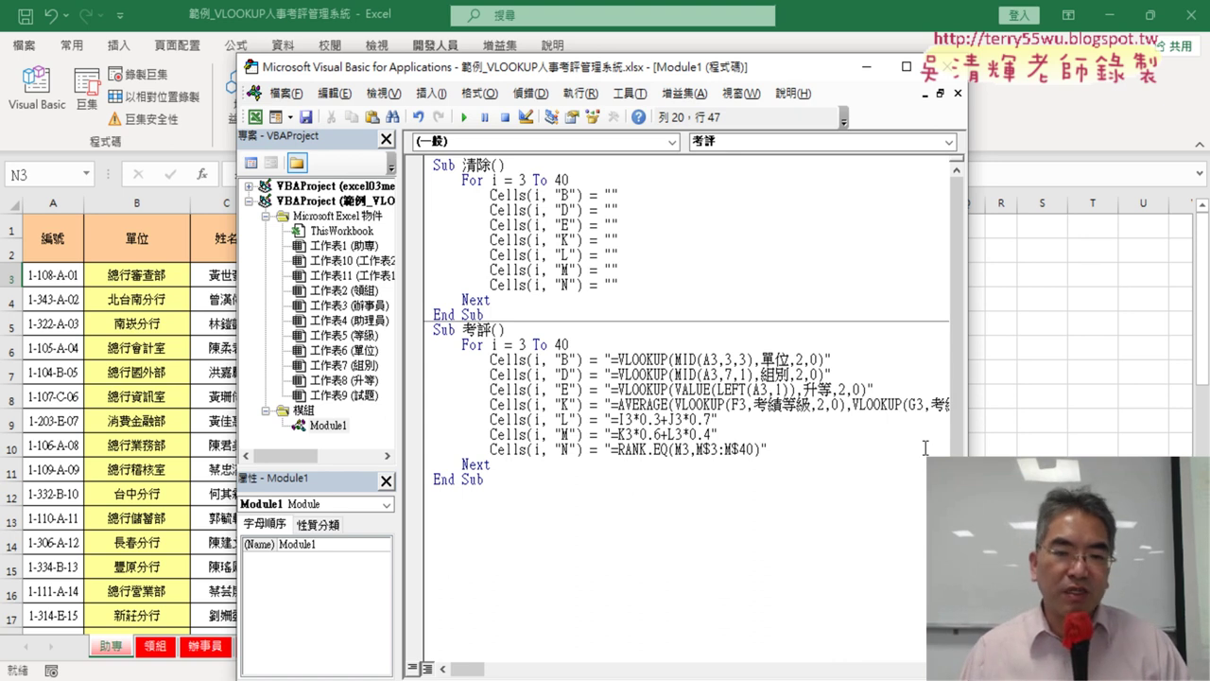
Step through the 清除 routine with F8, clearing B3 and D3 on row 3.
left_click_drag(670, 78, 897, 81)
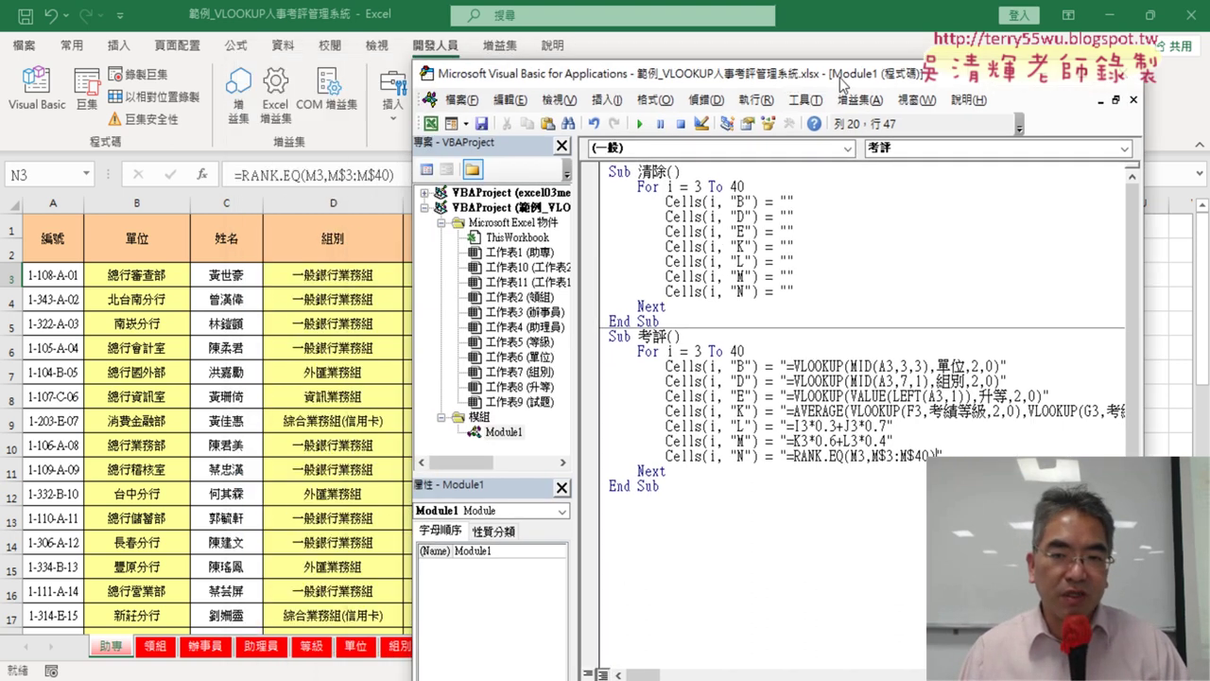
left_click(755, 273)
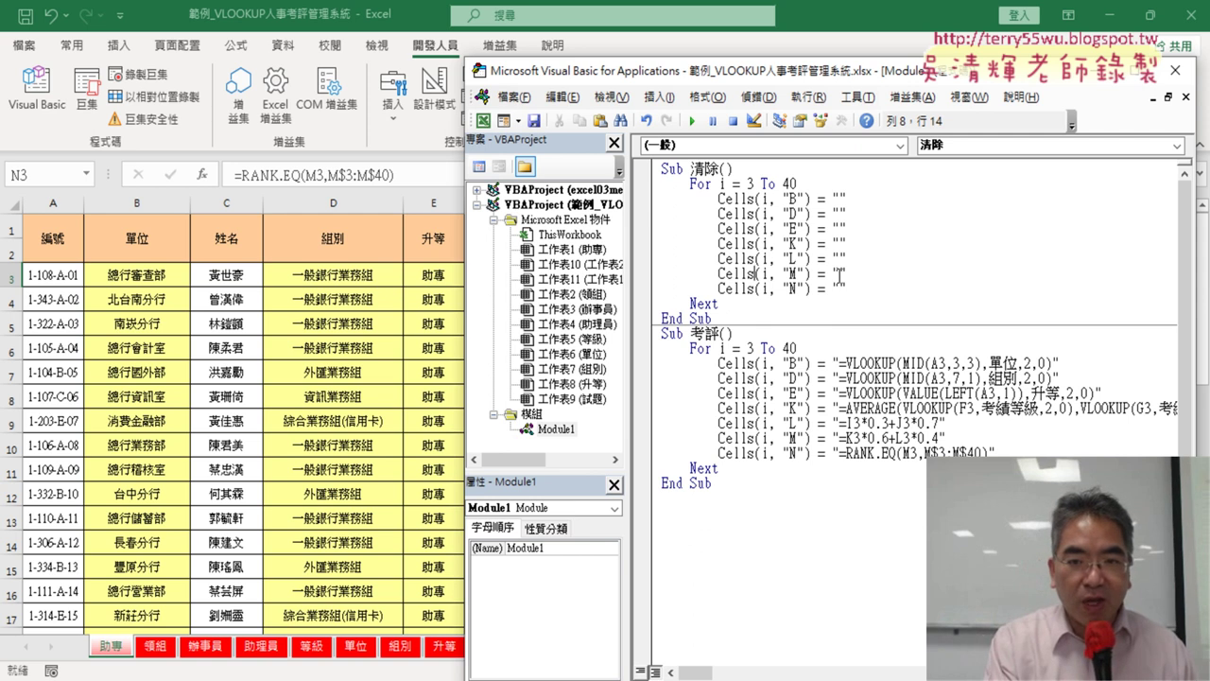
key("F8")
key("F8")
key("F8")
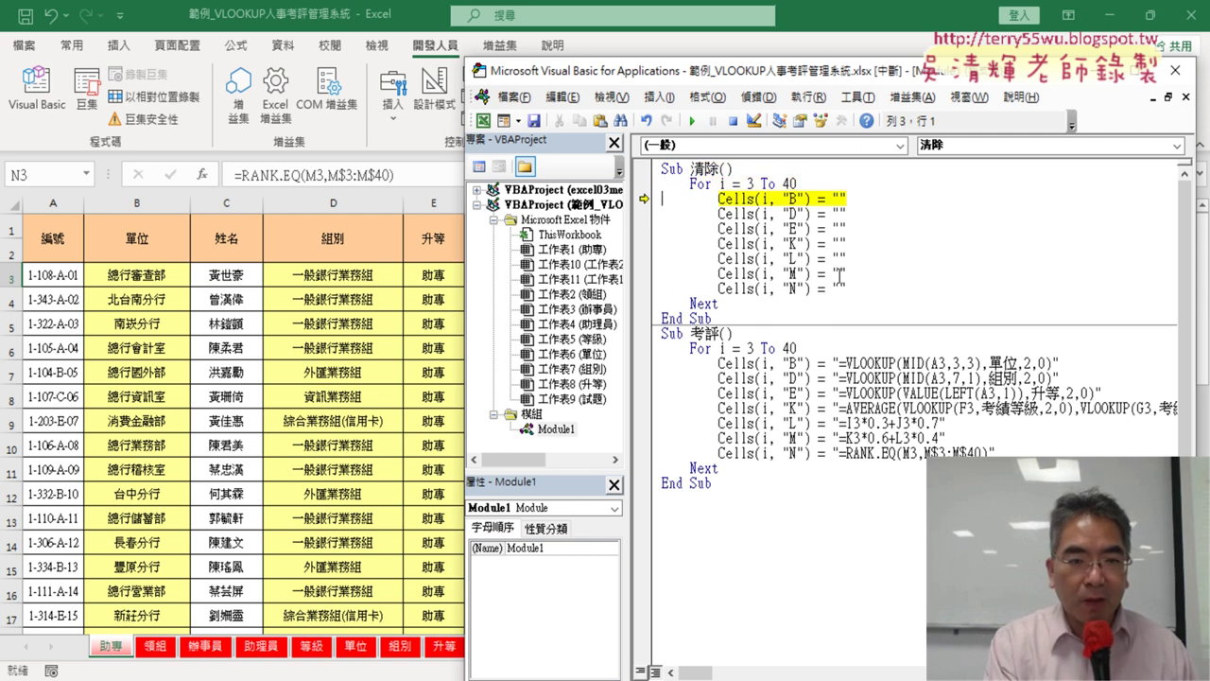
key("F8")
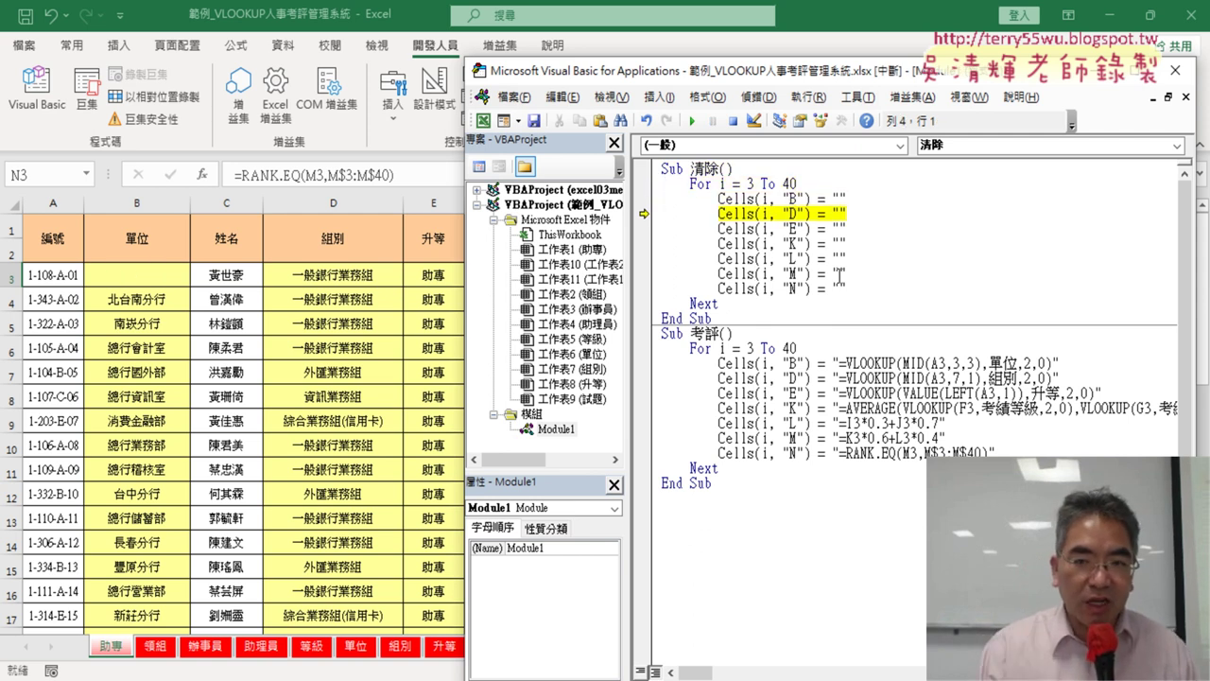
mouse_move(768, 198)
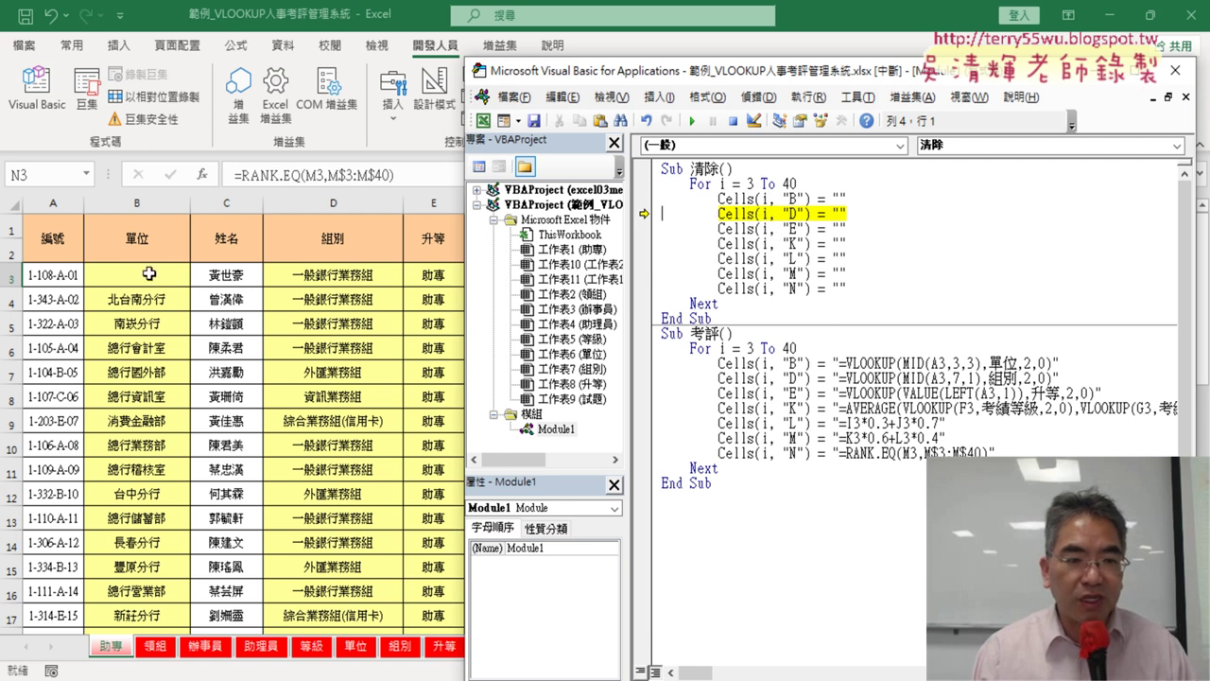
key("F8")
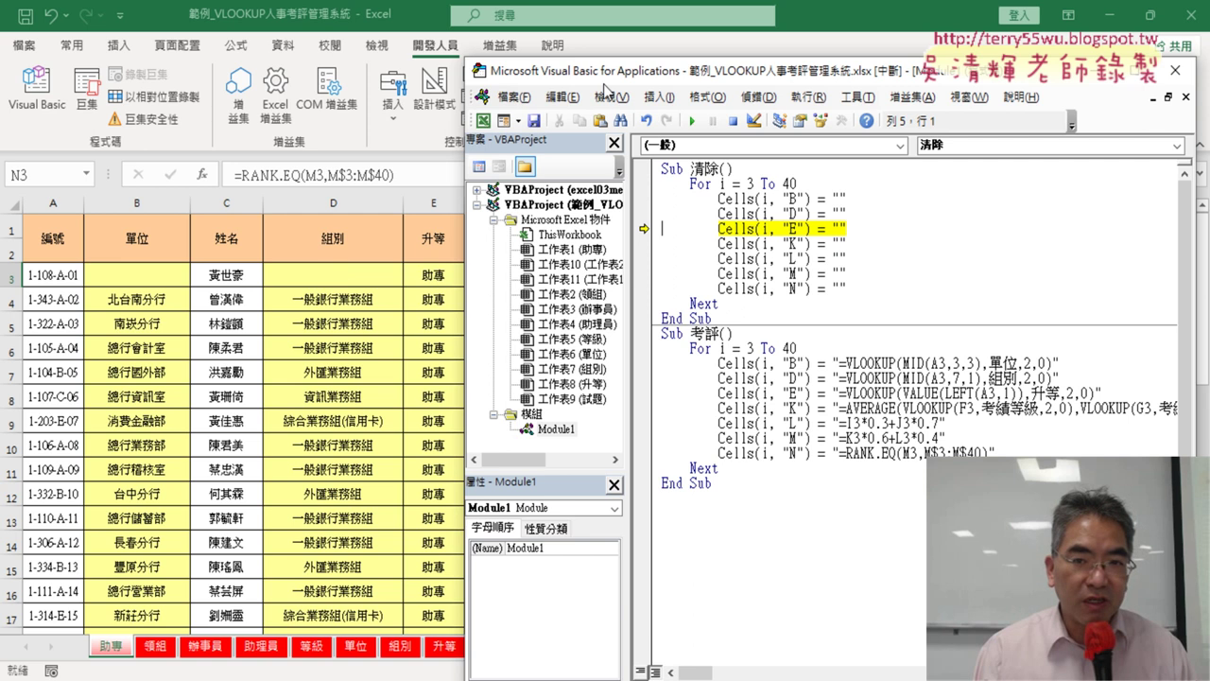
Keep stepping through rows 4 and 5, then run 清除 to completion.
left_click_drag(661, 71, 832, 93)
key("F8")
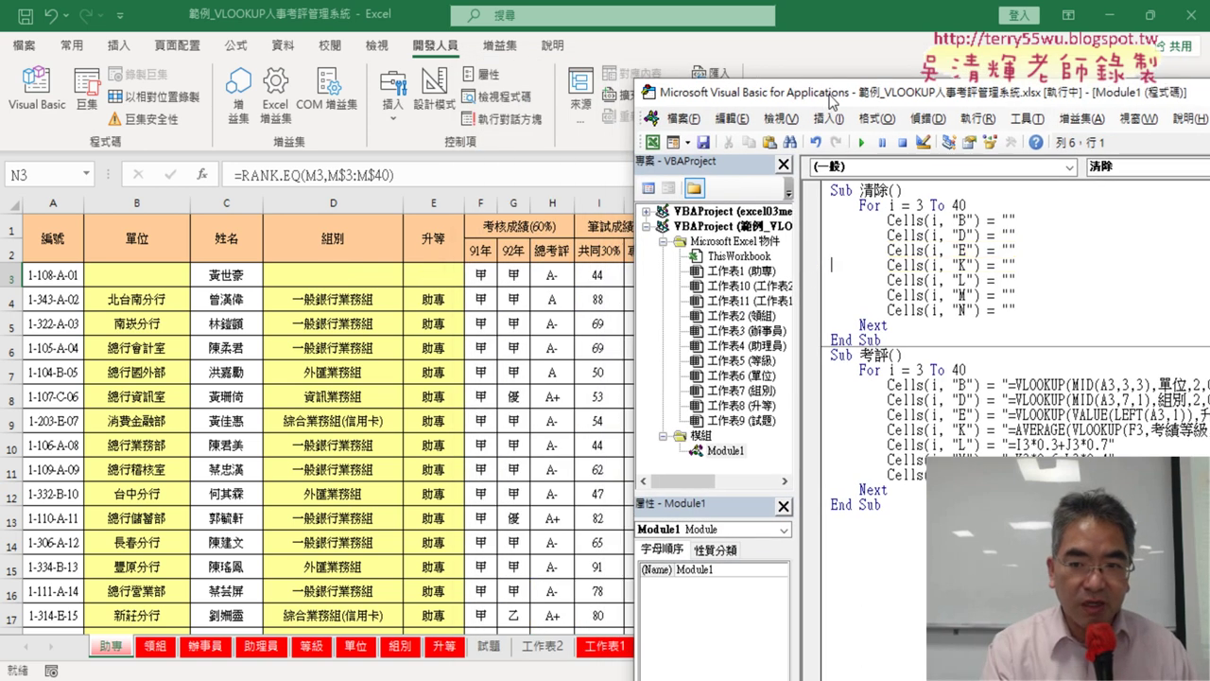
key("F8")
key("F8")
key("F8")
key("F8")
key("F8")
key("F8")
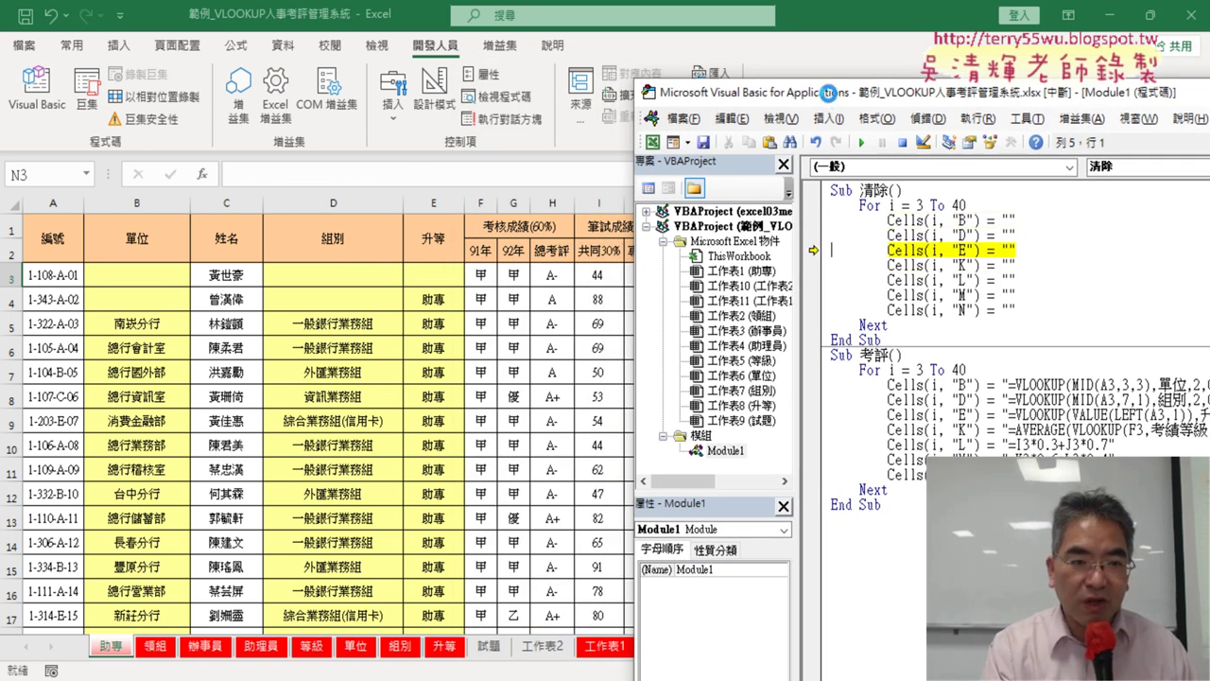
key("F8")
key("F8")
key("F8")
key("F8")
key("F8")
key("F8")
key("F8")
key("F8")
key("F8")
key("F8")
key("F8")
key("F8")
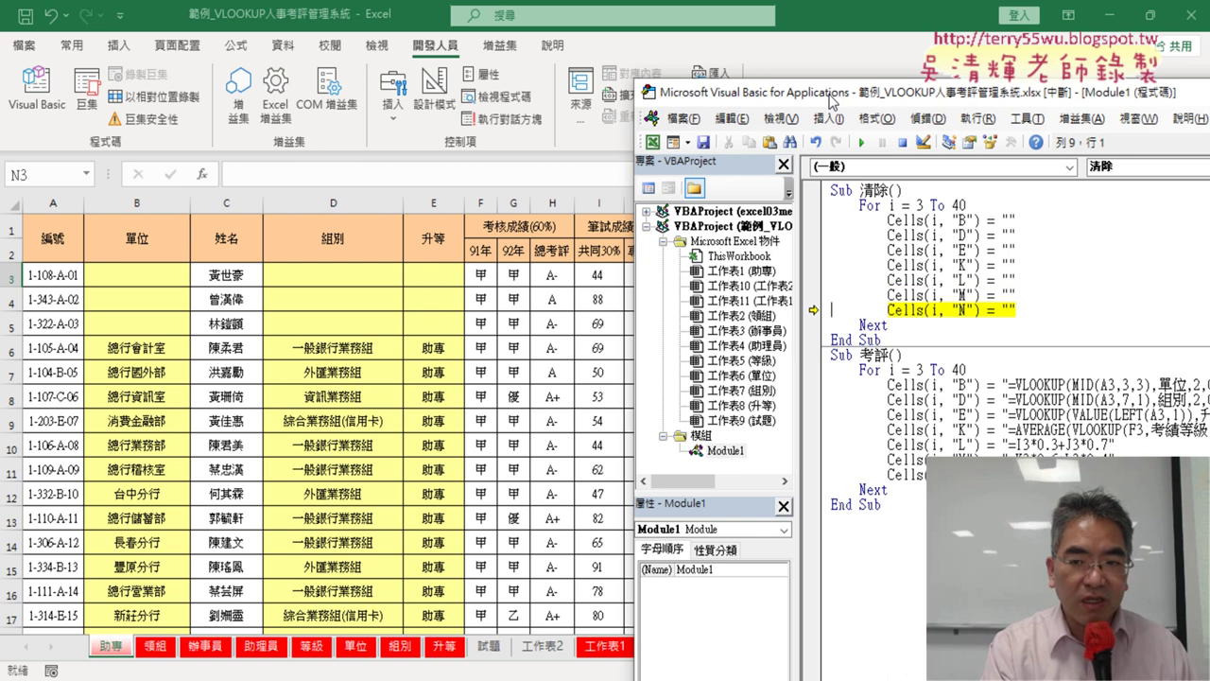
key("F8")
mouse_move(892, 205)
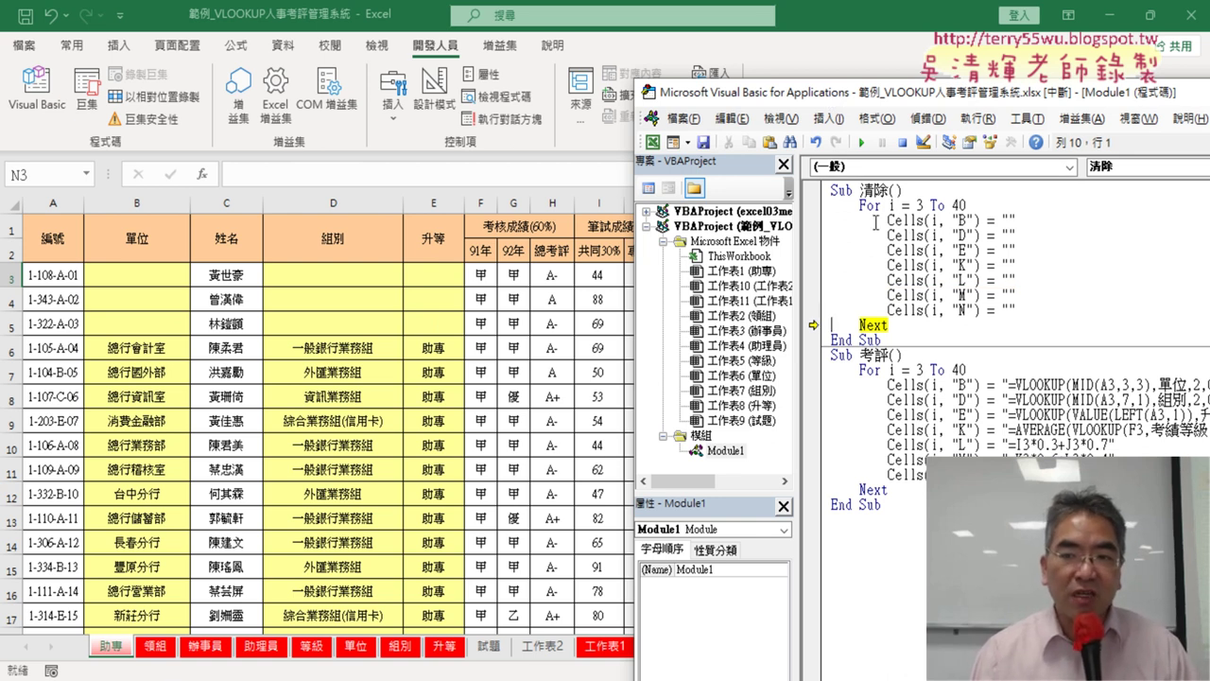
left_click(862, 142)
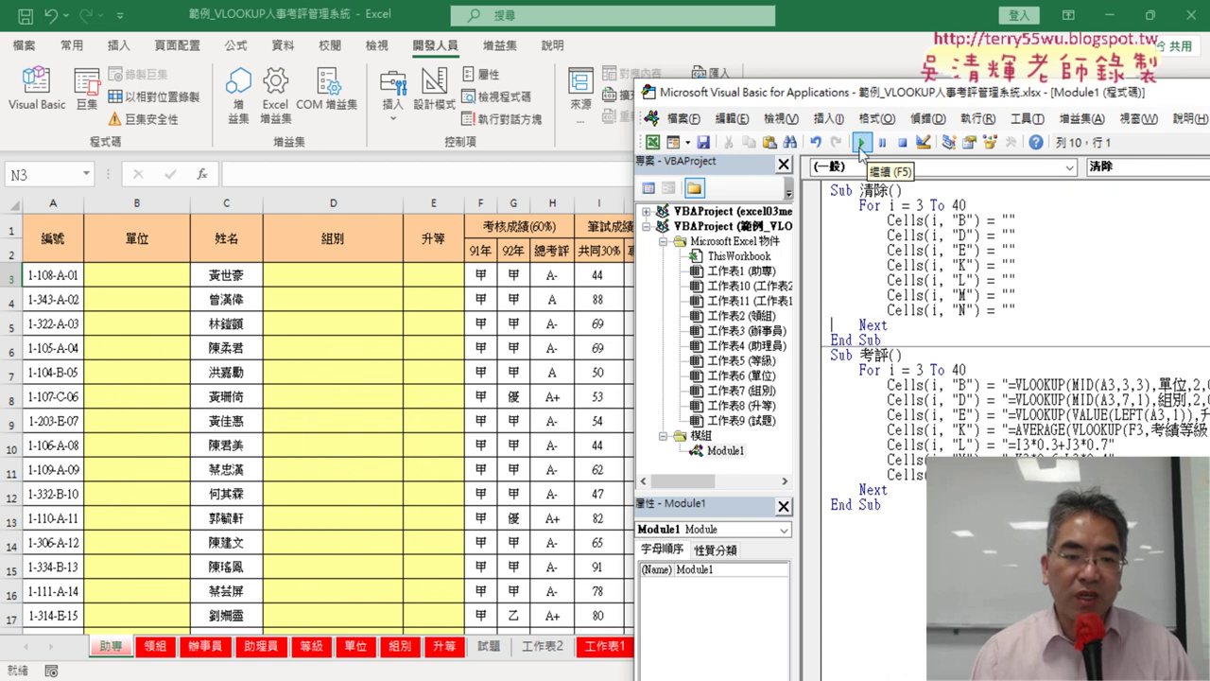
Run the 考評 macro from the VBA editor to refill the cleared table.
left_click(150, 315)
scroll(797, 421, "down", 7)
scroll(797, 421, "down", 4)
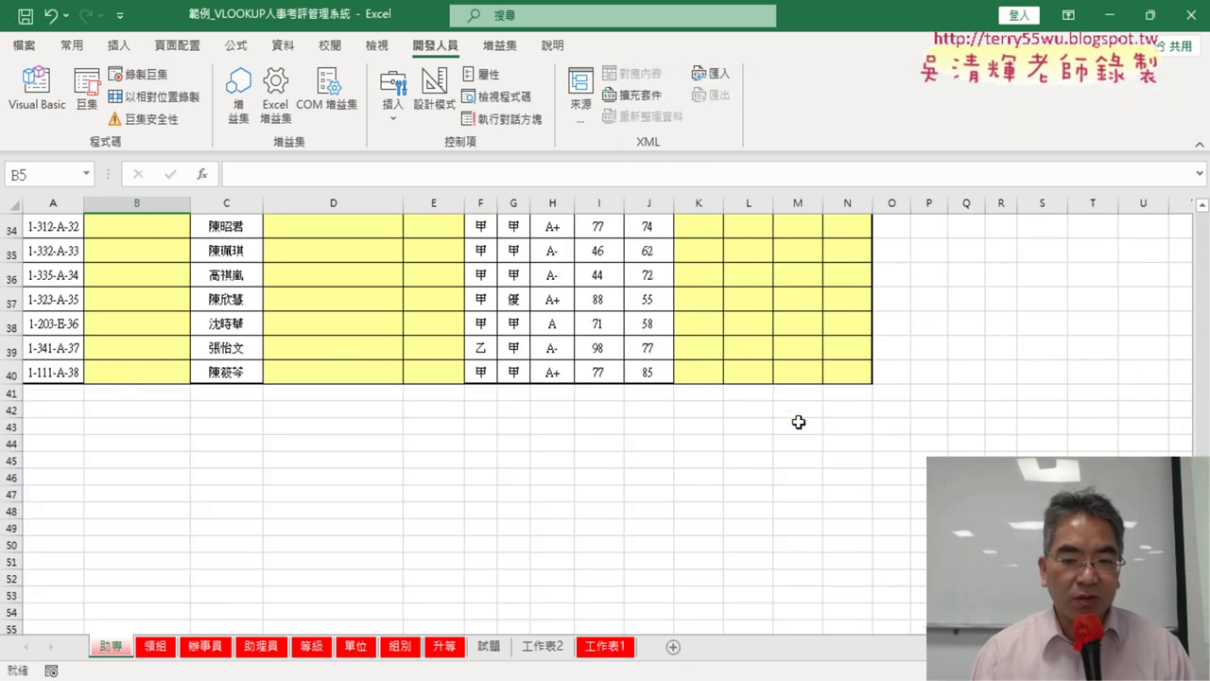
scroll(797, 421, "up", 5)
scroll(799, 421, "up", 6)
left_click(36, 90)
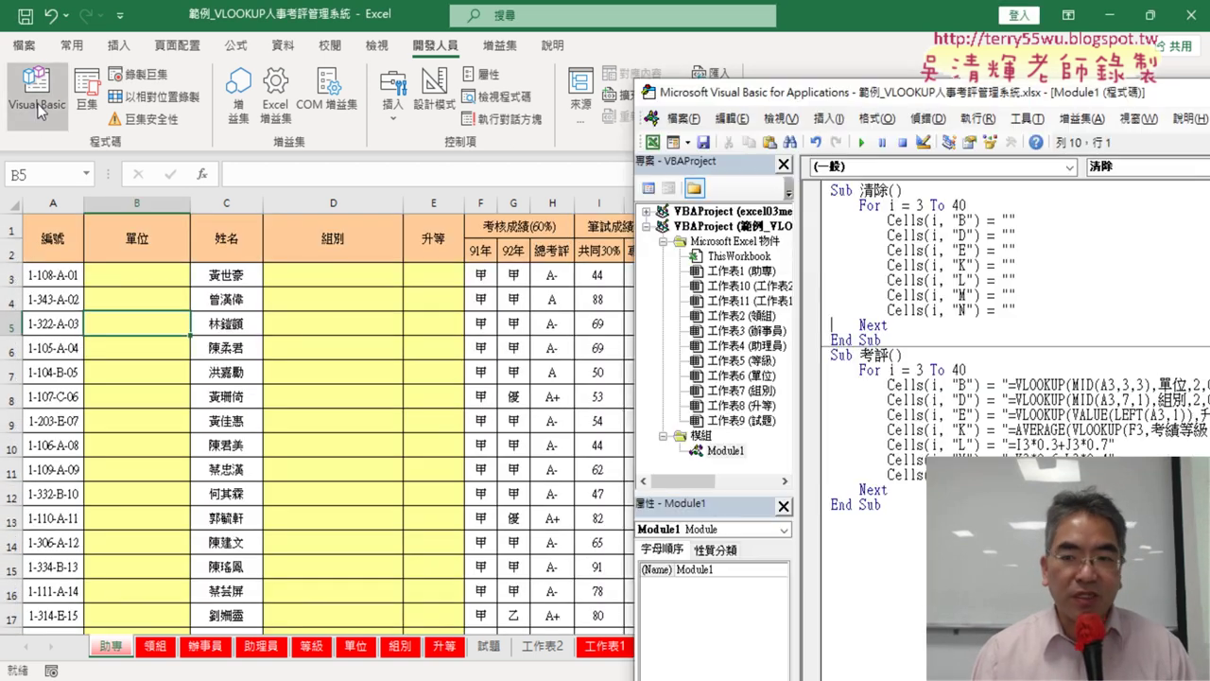
left_click(1084, 385)
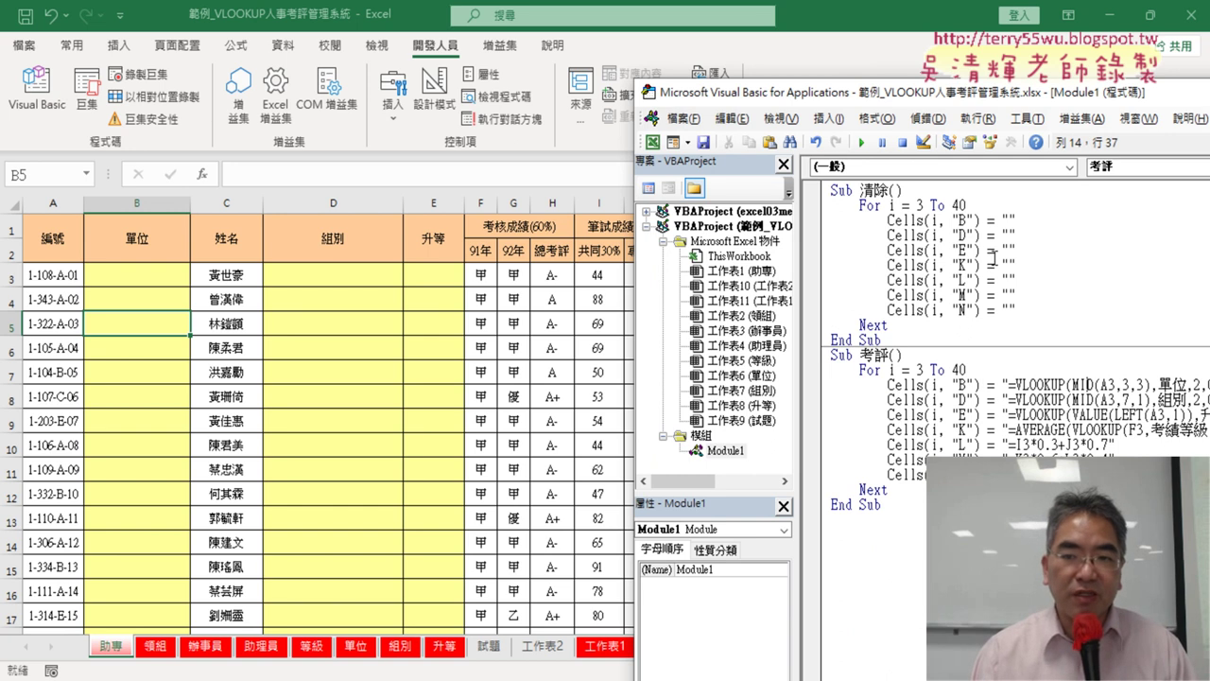
left_click(862, 142)
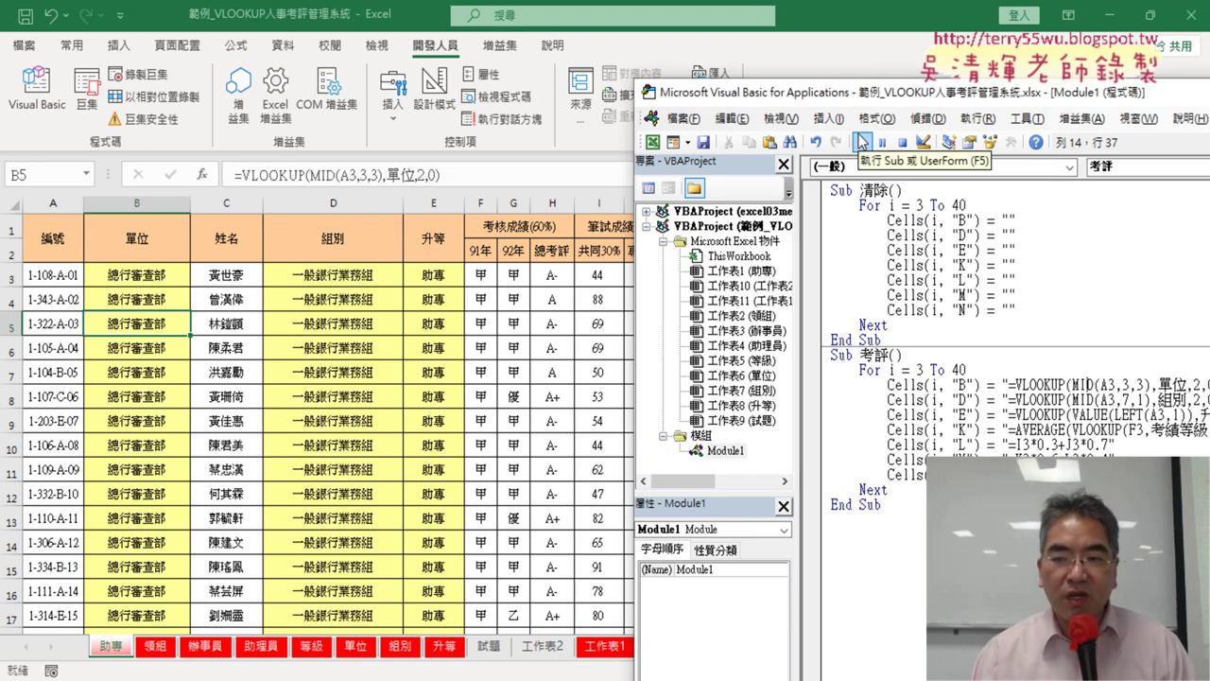
Compare the formulas in B3, B4 and B5, which all still reference row 3.
left_click(134, 281)
left_click(138, 299)
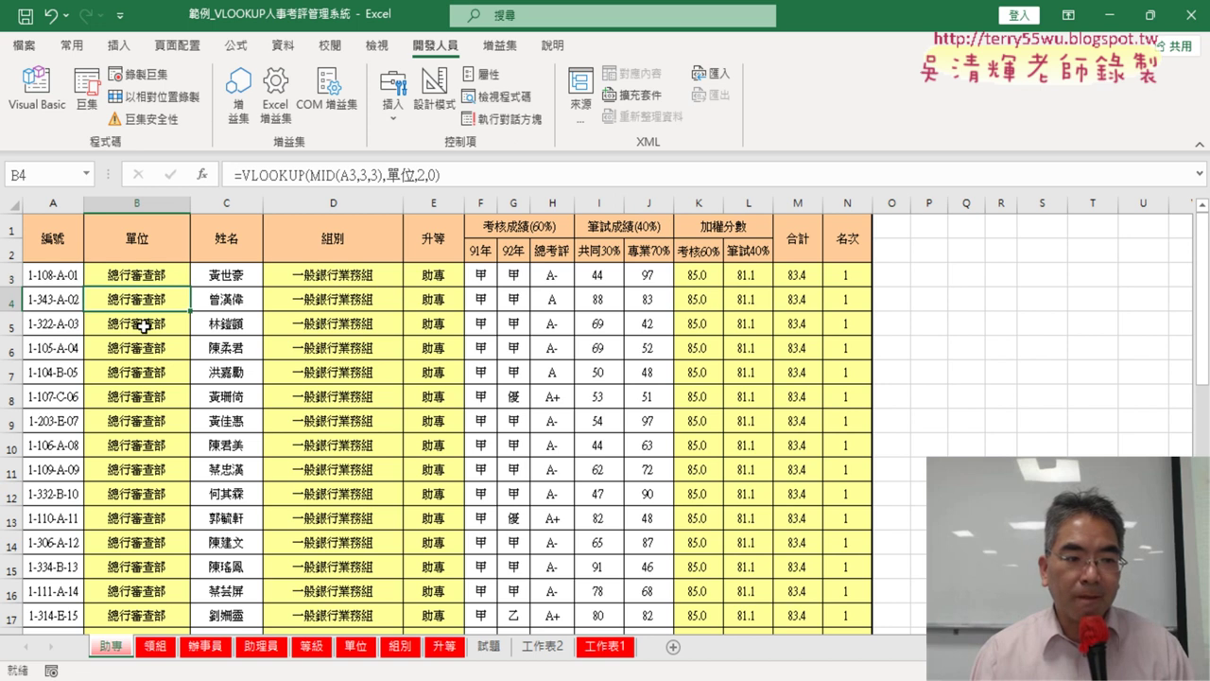
left_click(143, 324)
left_click(150, 274)
left_click(149, 296)
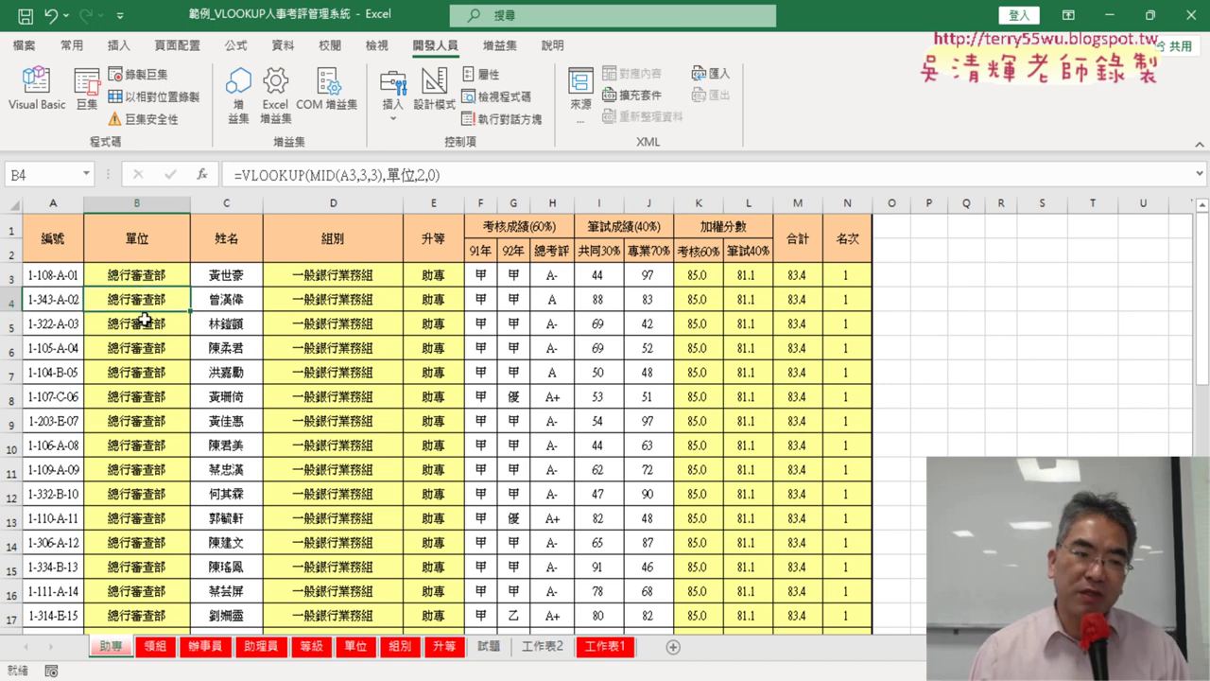
left_click(146, 327)
left_click(153, 277)
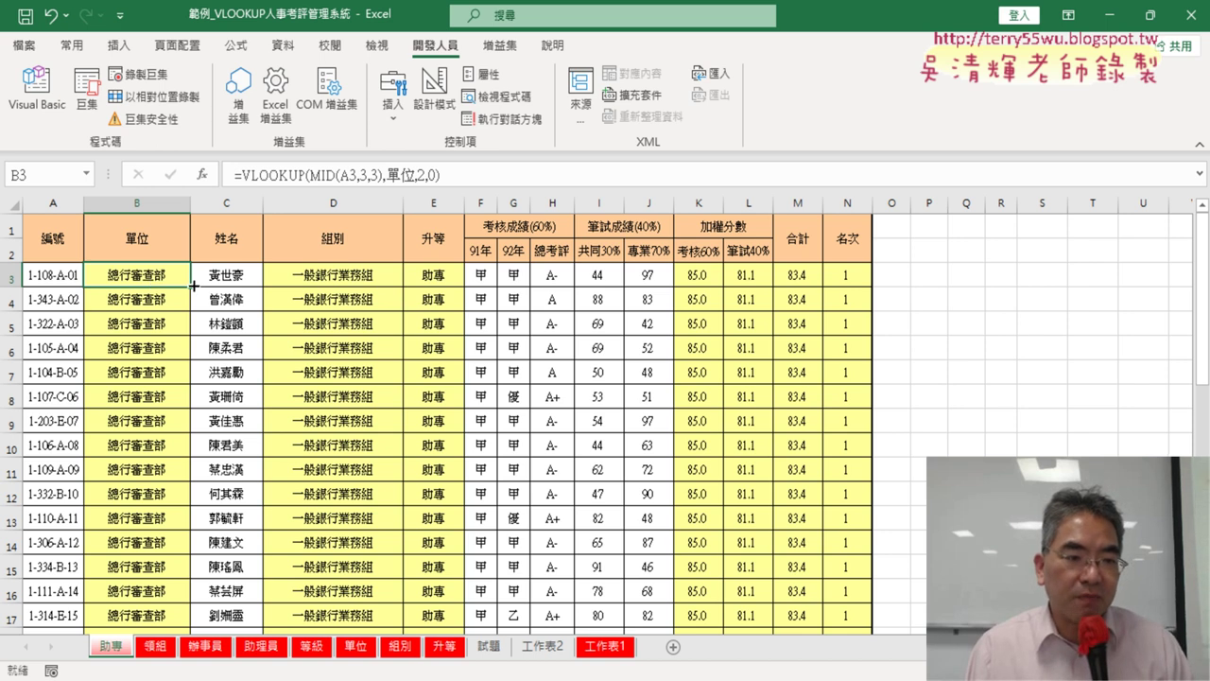
Fill B3's unit lookup formula down column B and check B4 and B5.
double_click(191, 285)
left_click(158, 301)
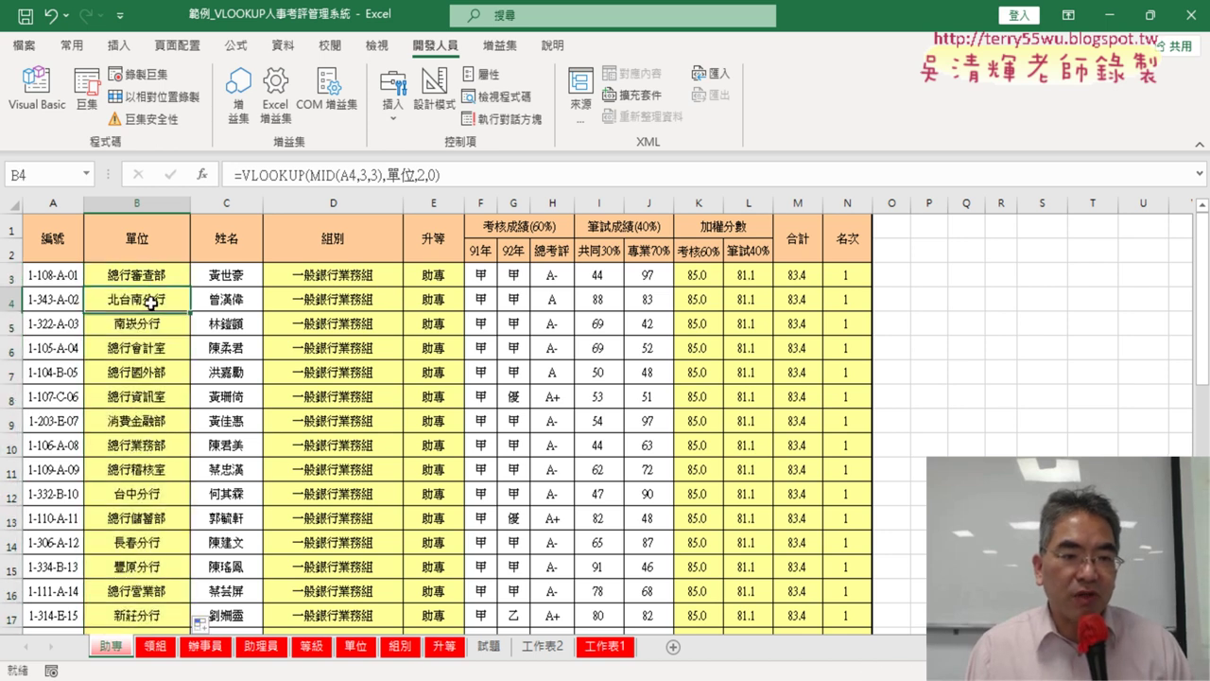
left_click(144, 272)
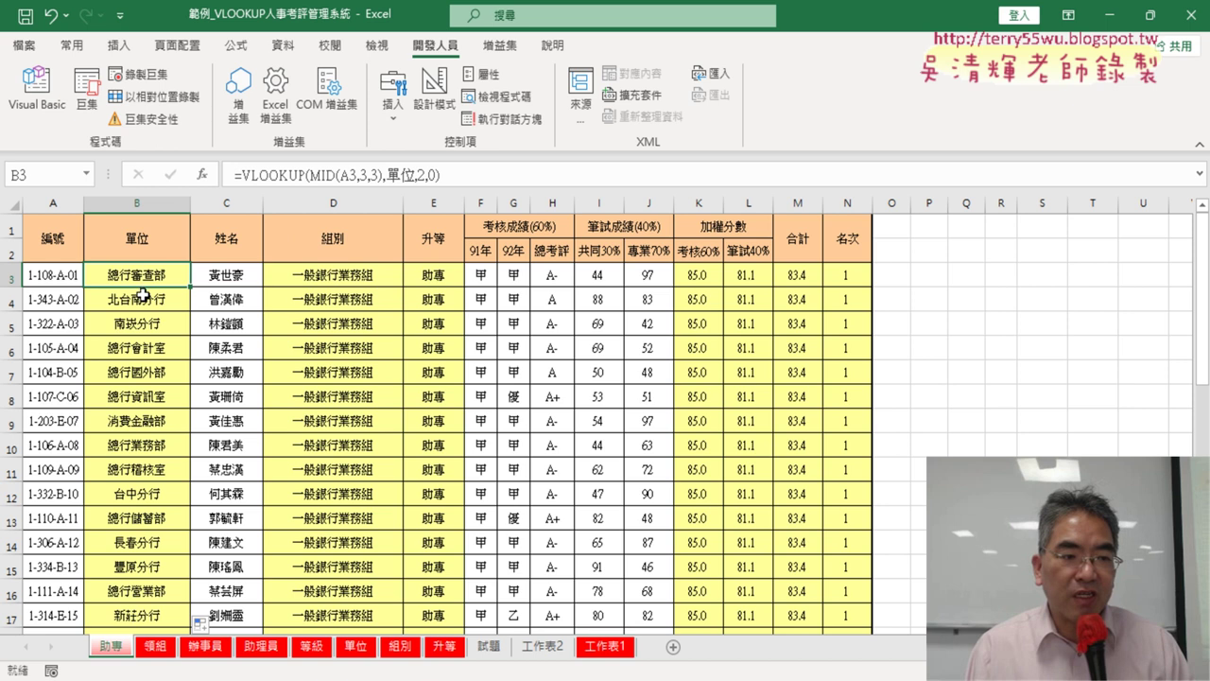
left_click(146, 297)
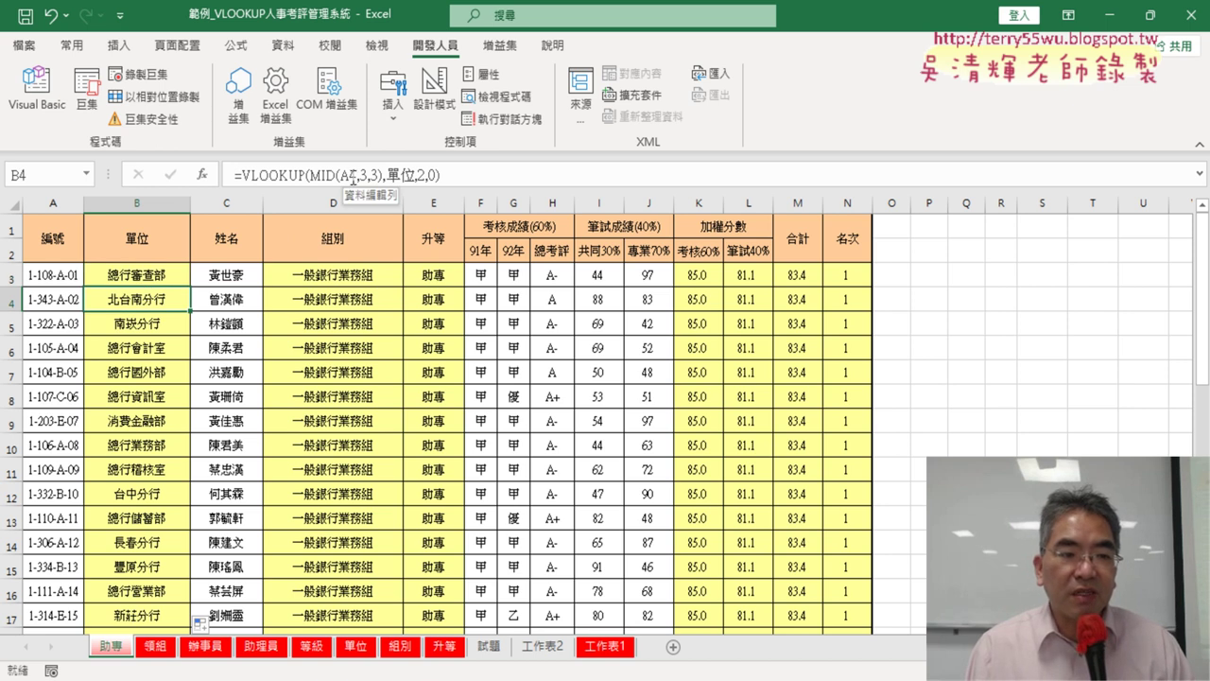
left_click(155, 323)
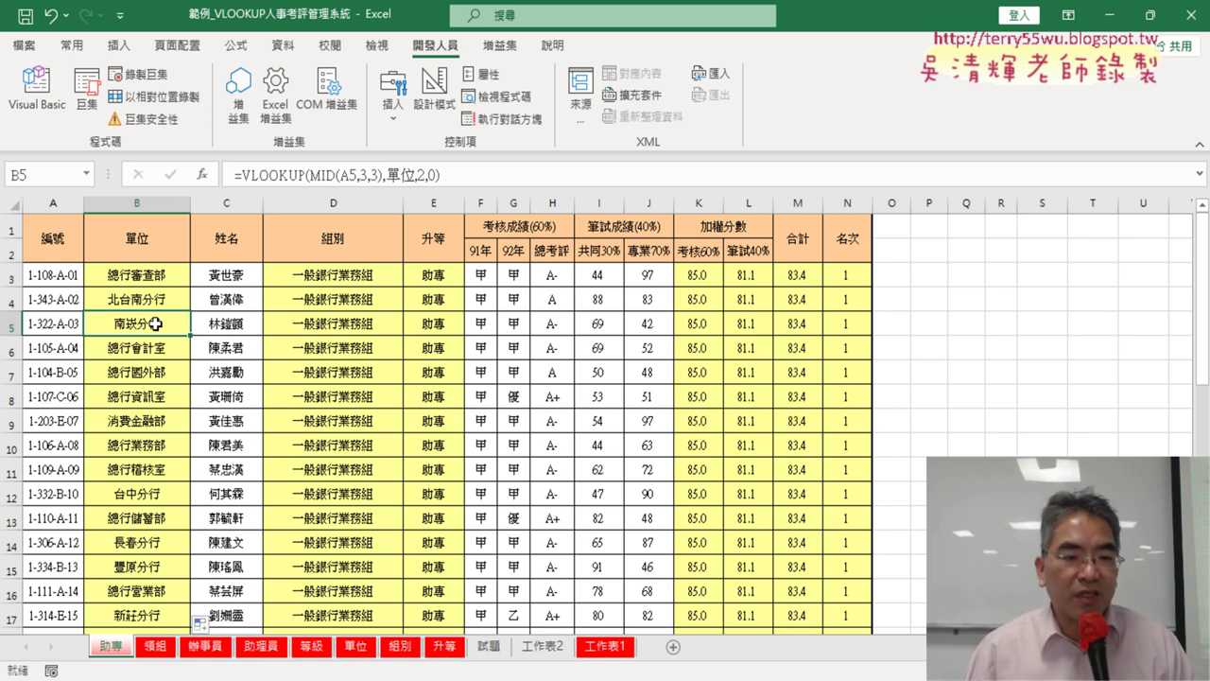
Fill D3's group and E3's promotion lookups down columns D and E.
left_click(329, 281)
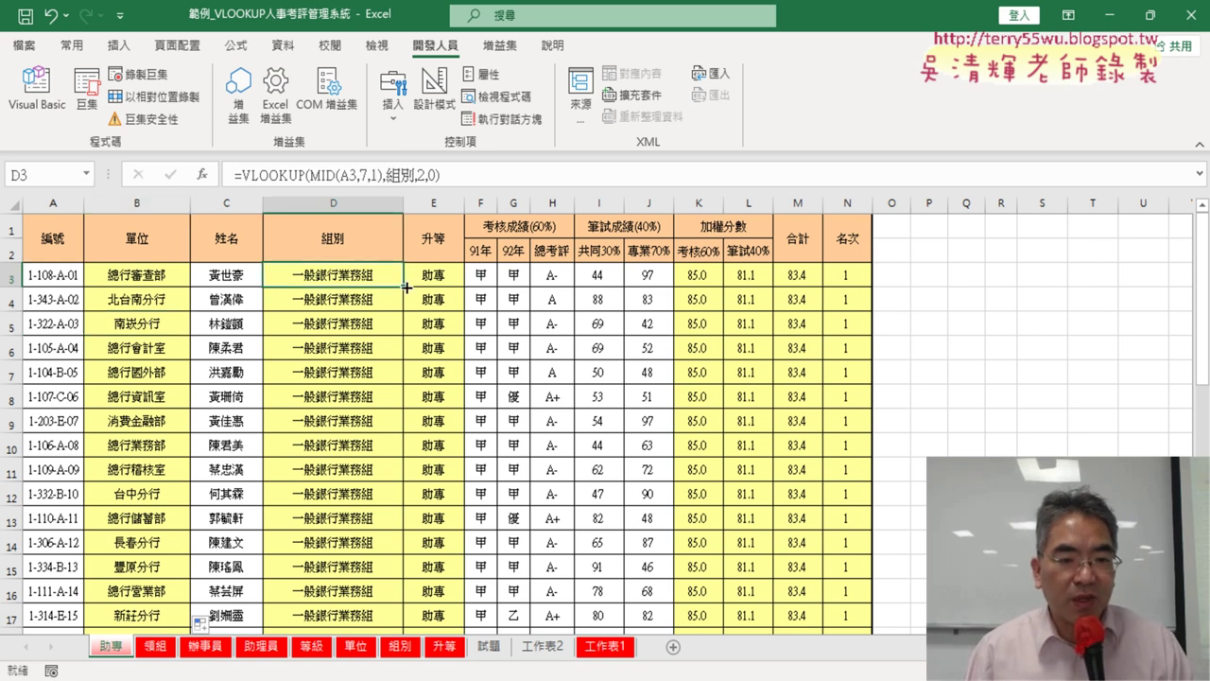
double_click(406, 286)
left_click(352, 299)
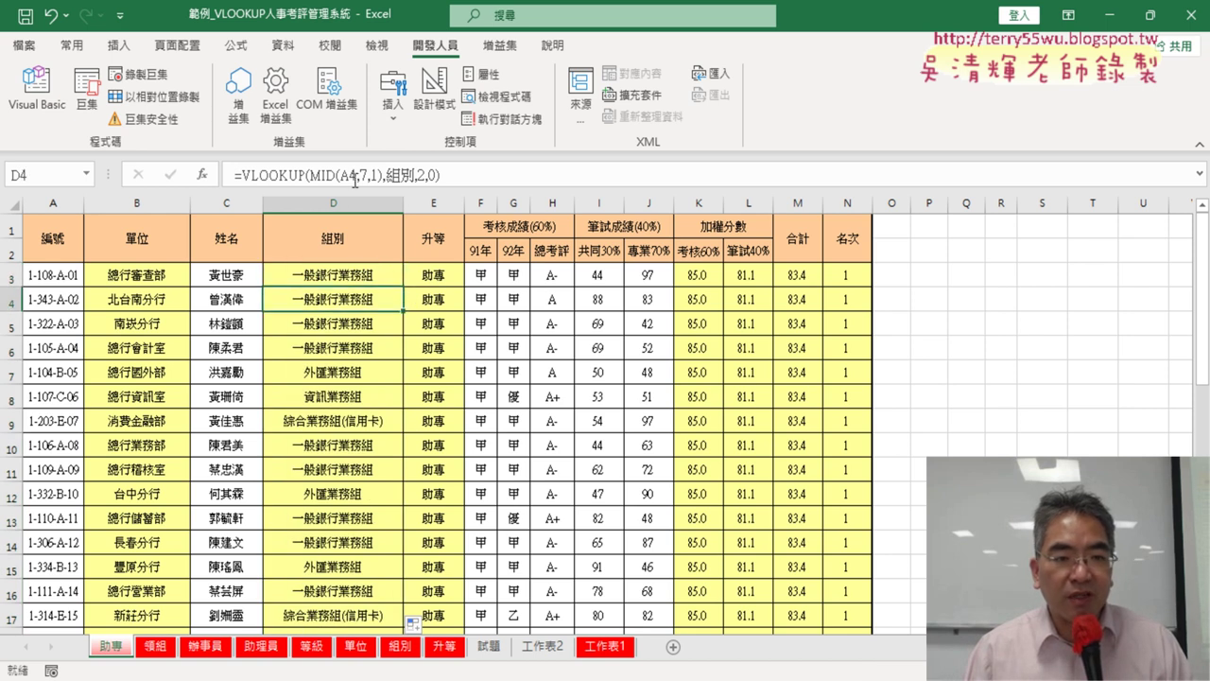
left_click(423, 281)
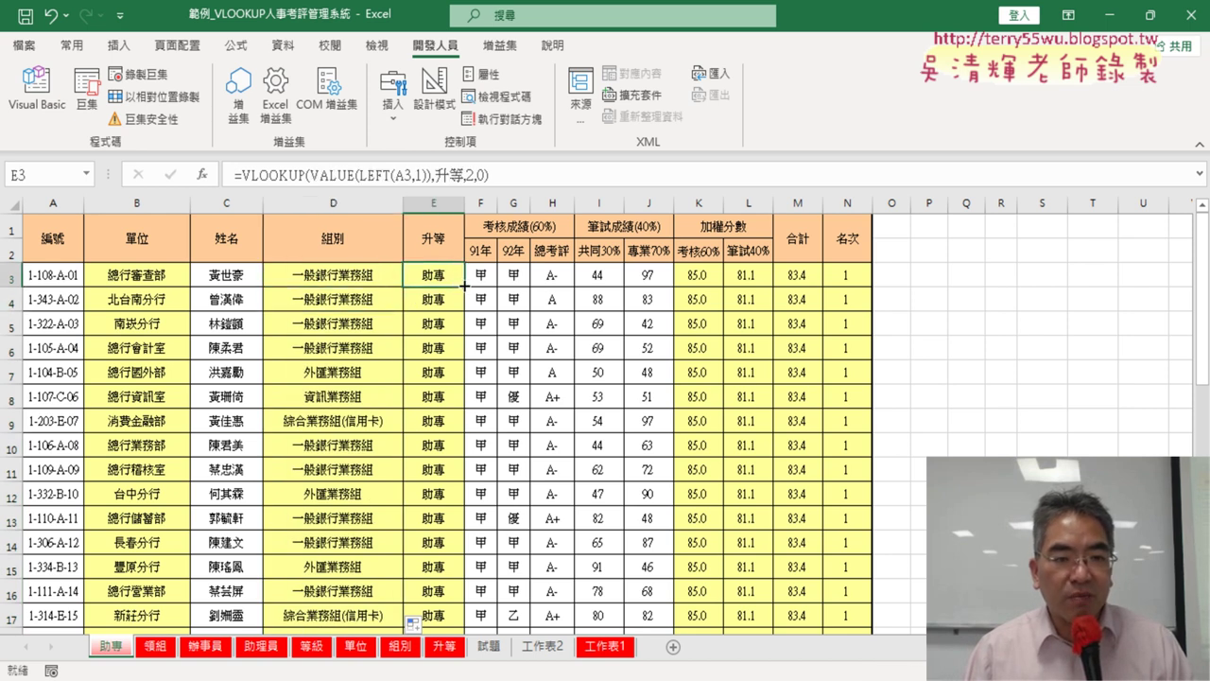
double_click(465, 286)
key("Down")
key("Up")
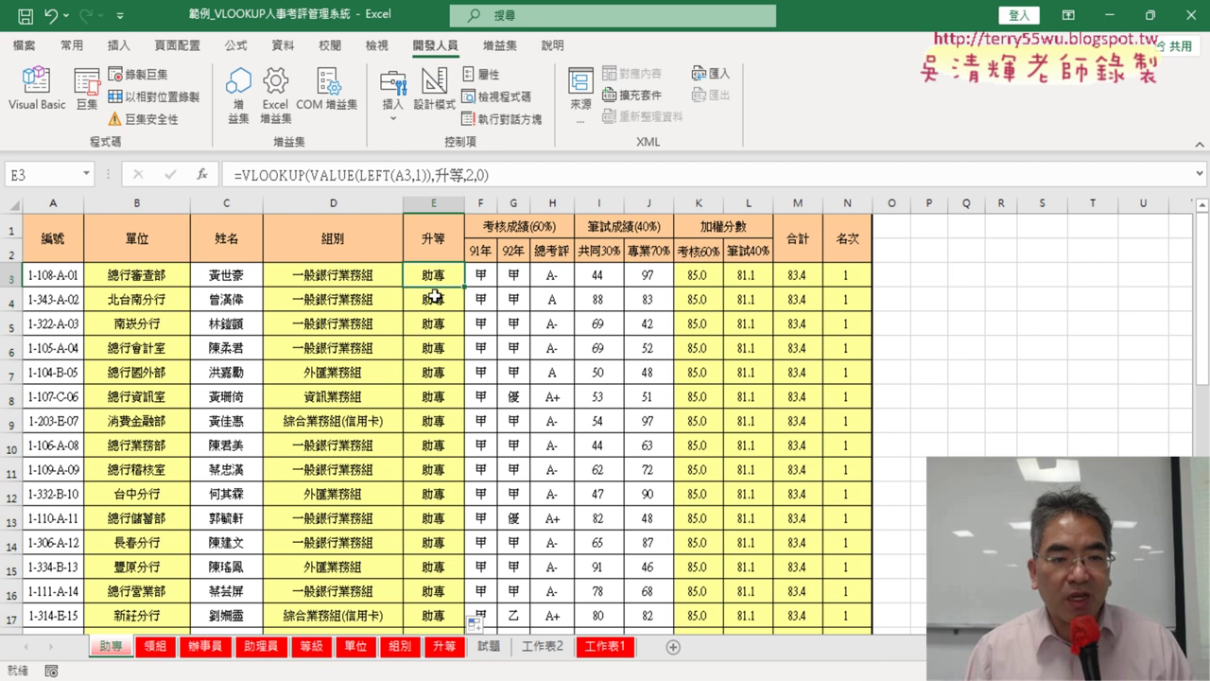
key("Down")
key("Up")
key("Down")
key("Up")
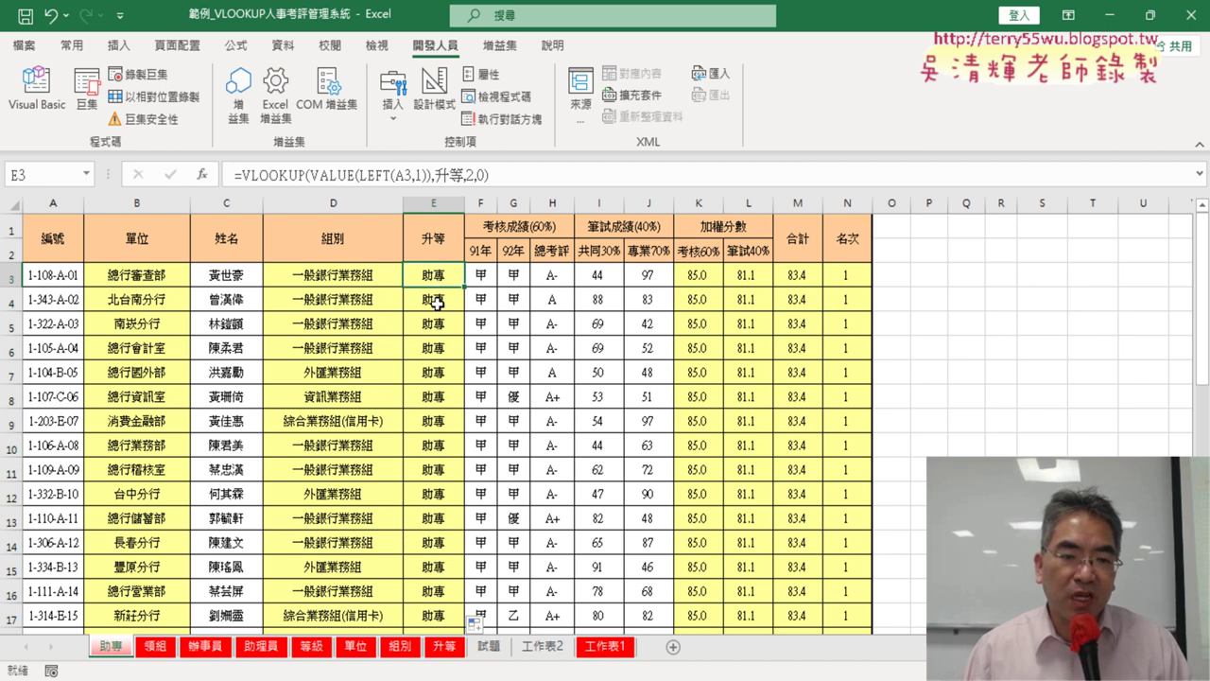
left_click(716, 278)
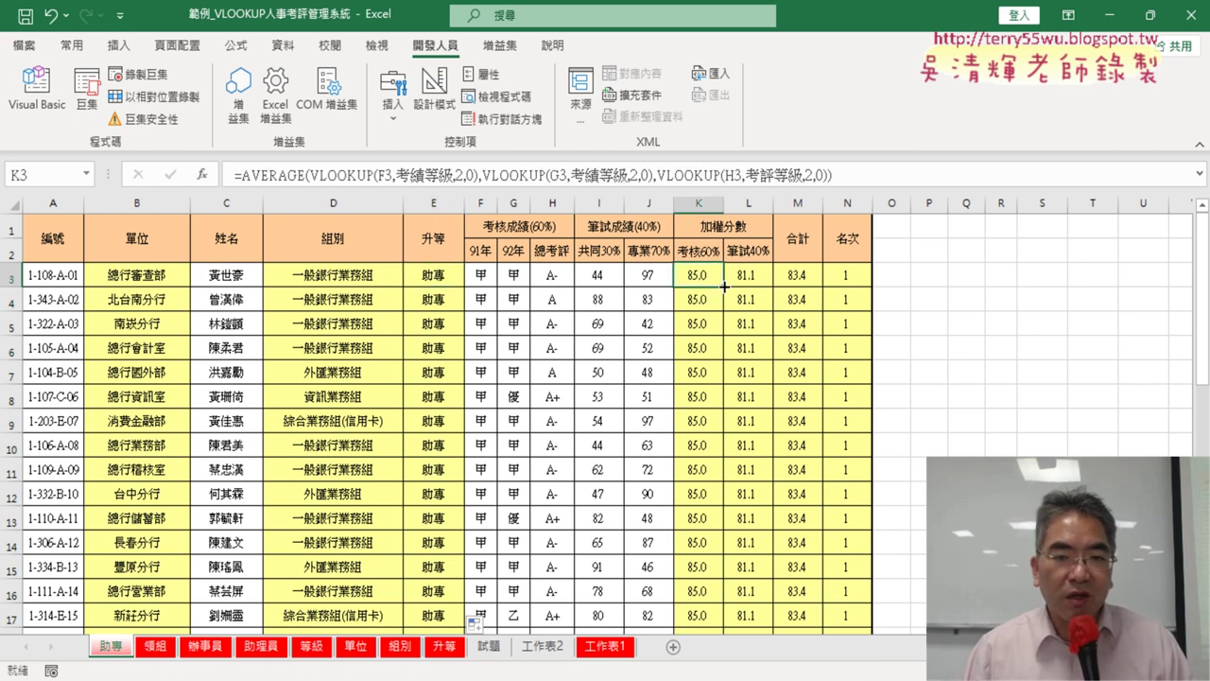
Fill K3's average and L3's weighted exam formulas down columns K and L.
double_click(725, 286)
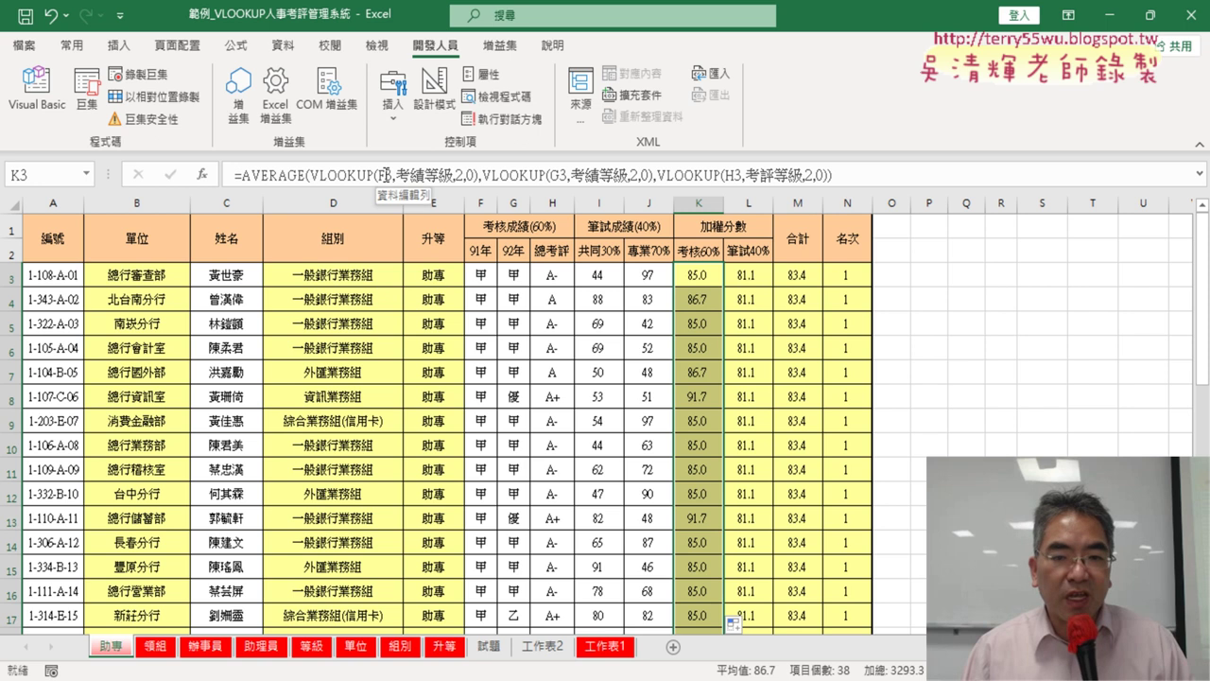
left_click(708, 300)
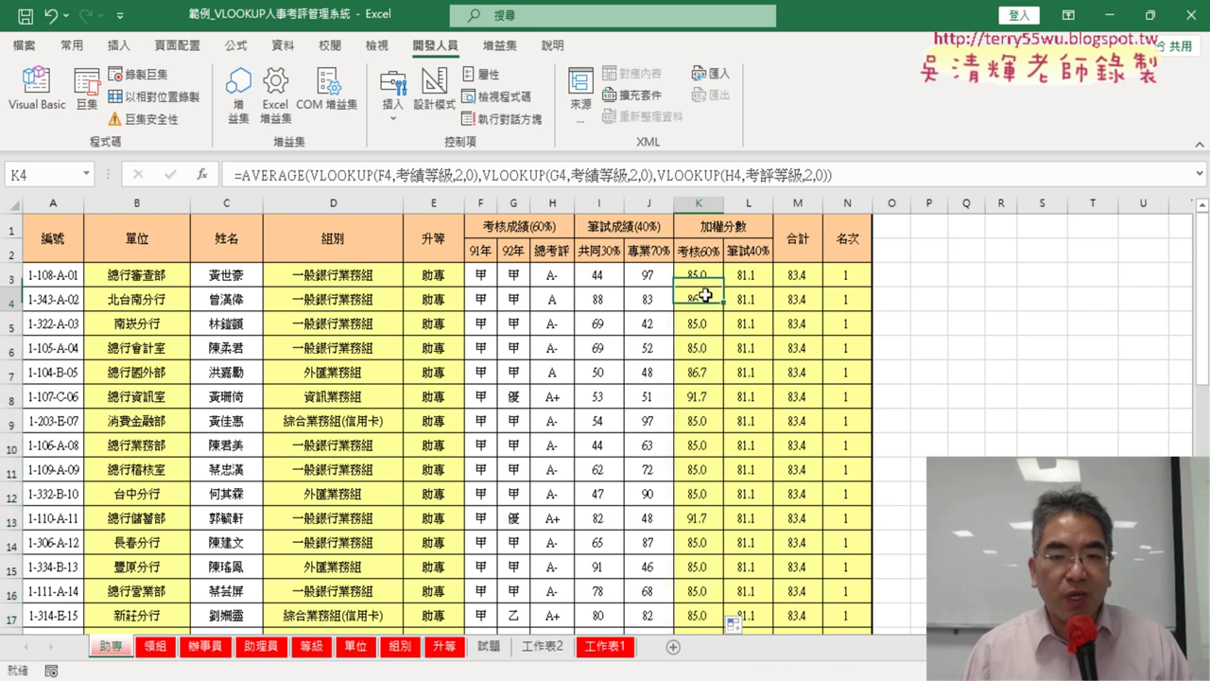
left_click(708, 274)
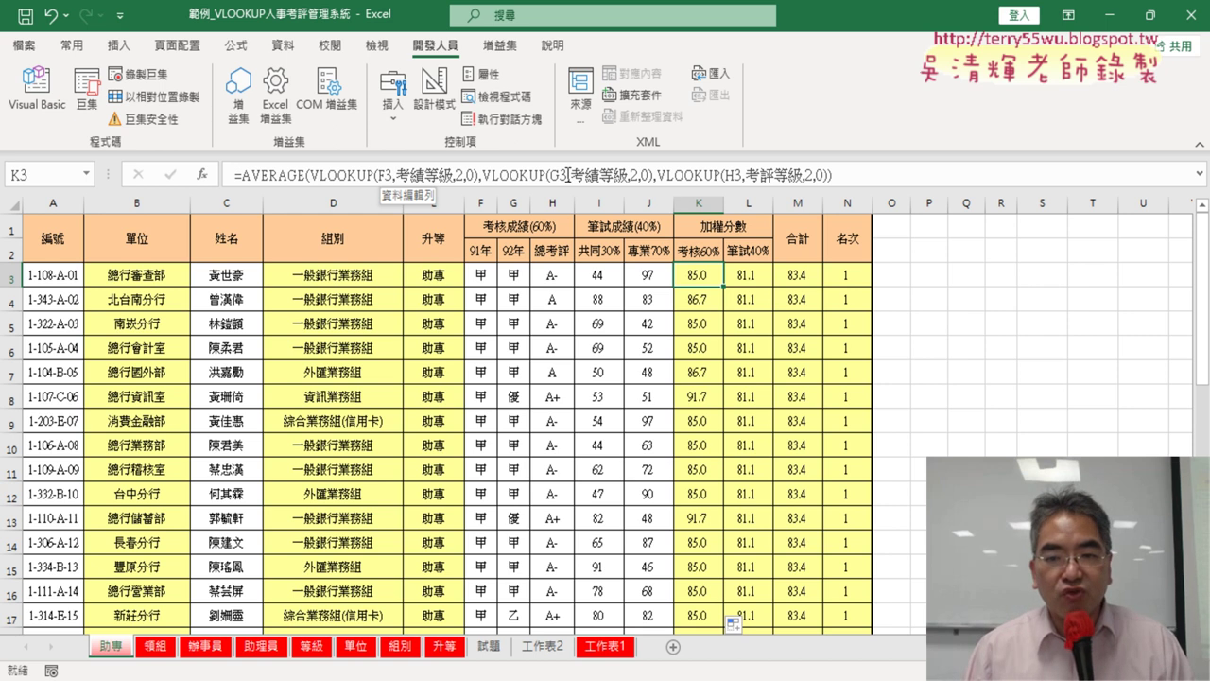
left_click(766, 276)
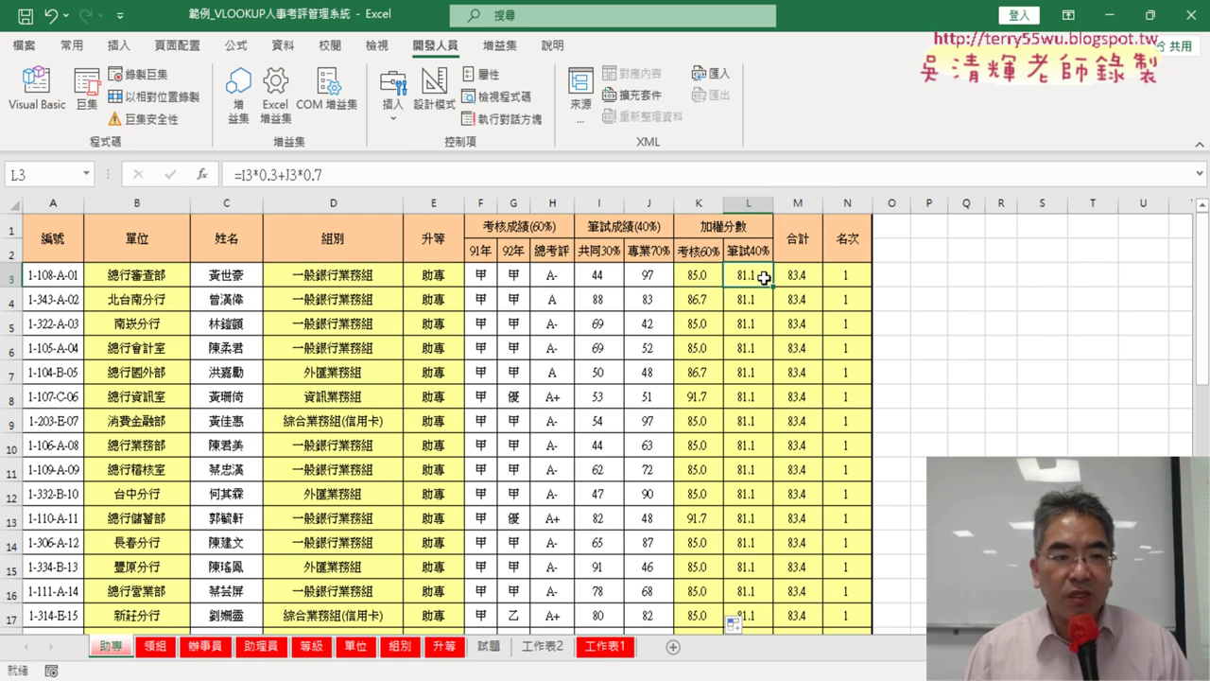
double_click(774, 288)
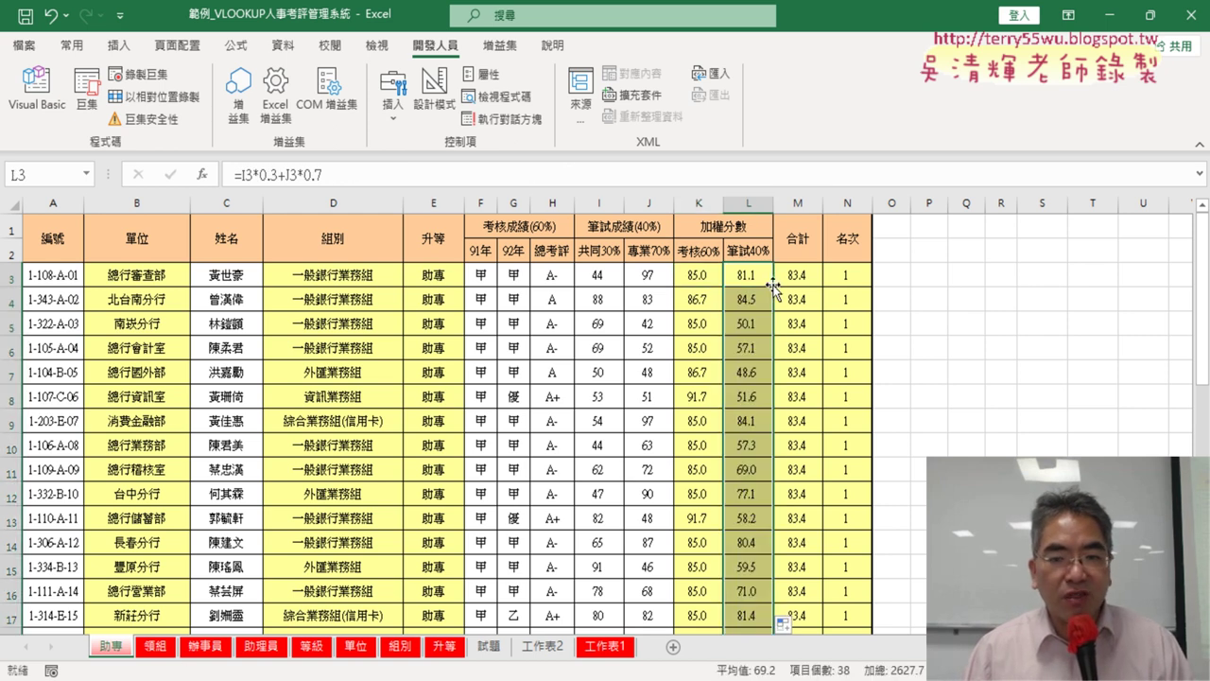
left_click(750, 299)
left_click(753, 274)
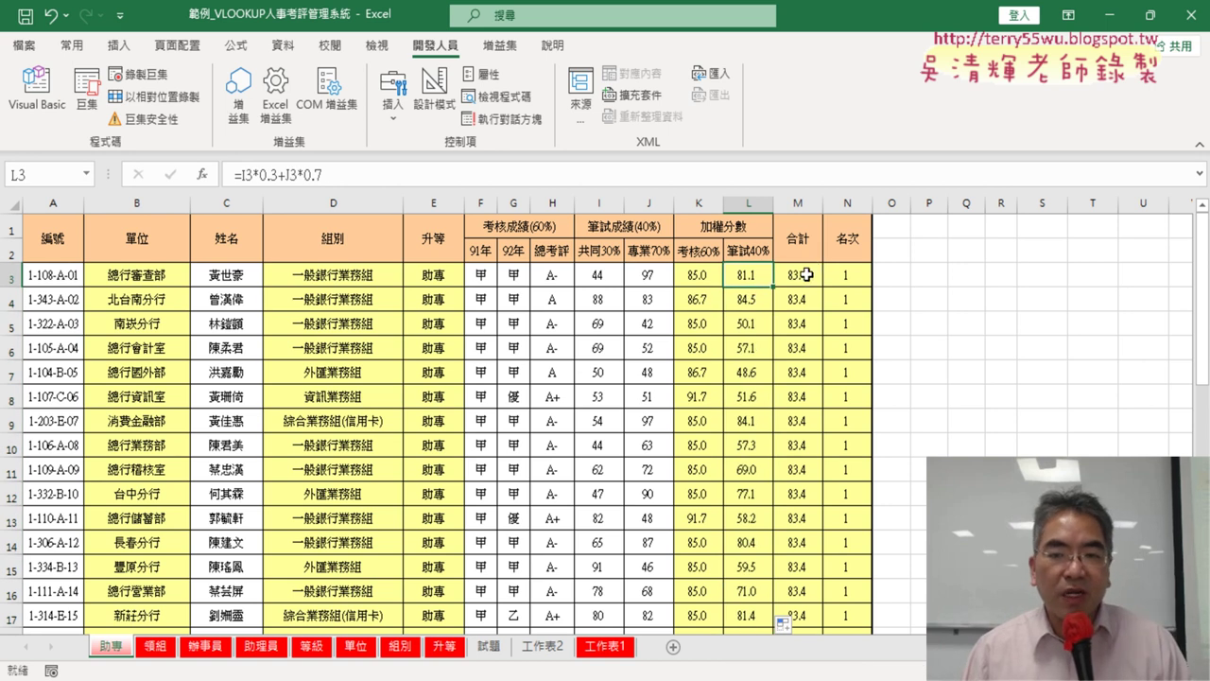
Fill M3's total and N3's RANK.EQ formulas down columns M and N.
left_click(805, 278)
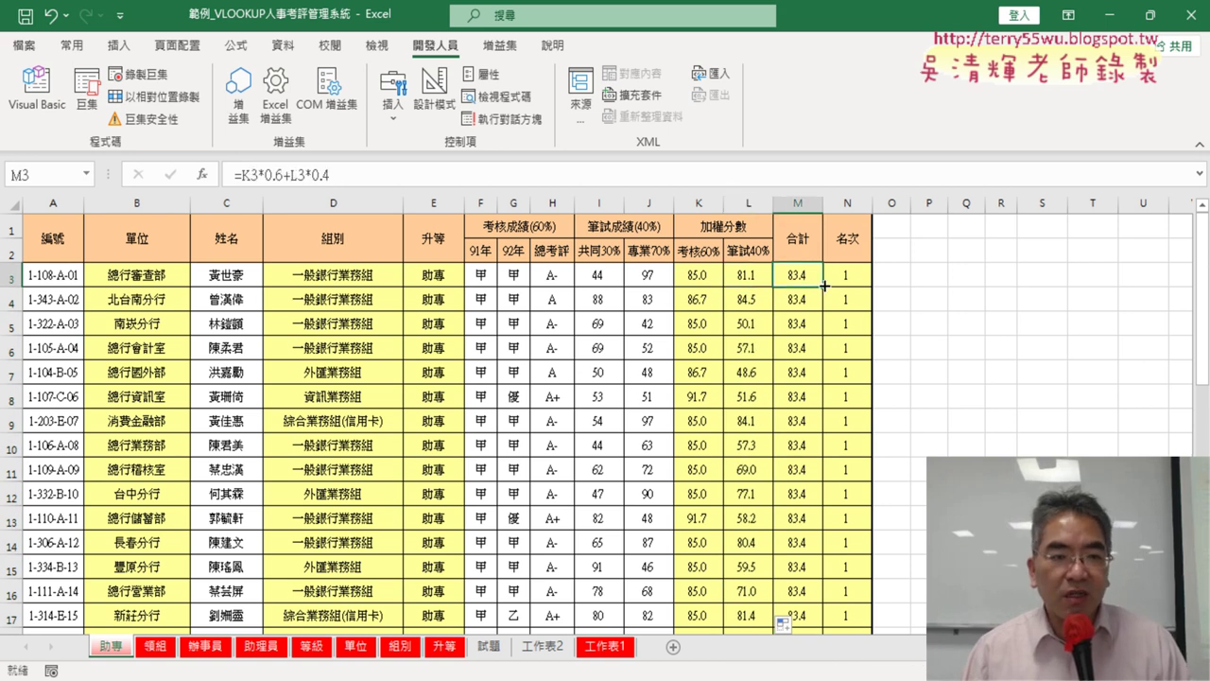
double_click(823, 284)
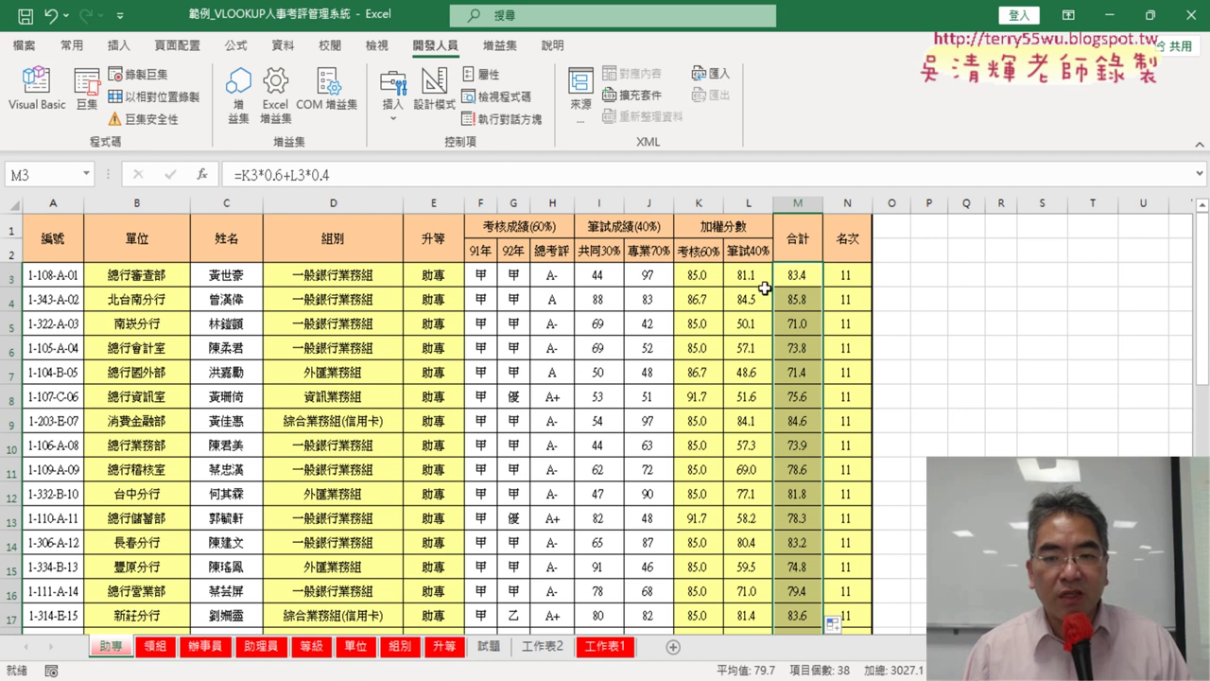
left_click(806, 299)
left_click(847, 275)
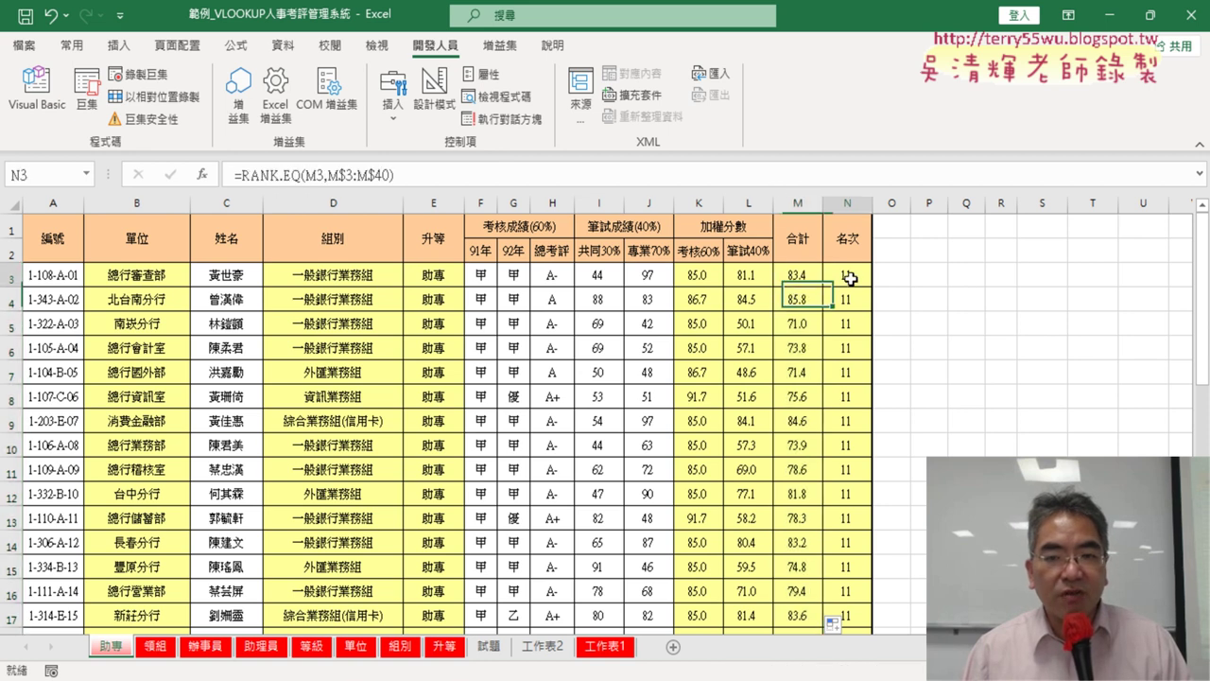
double_click(872, 290)
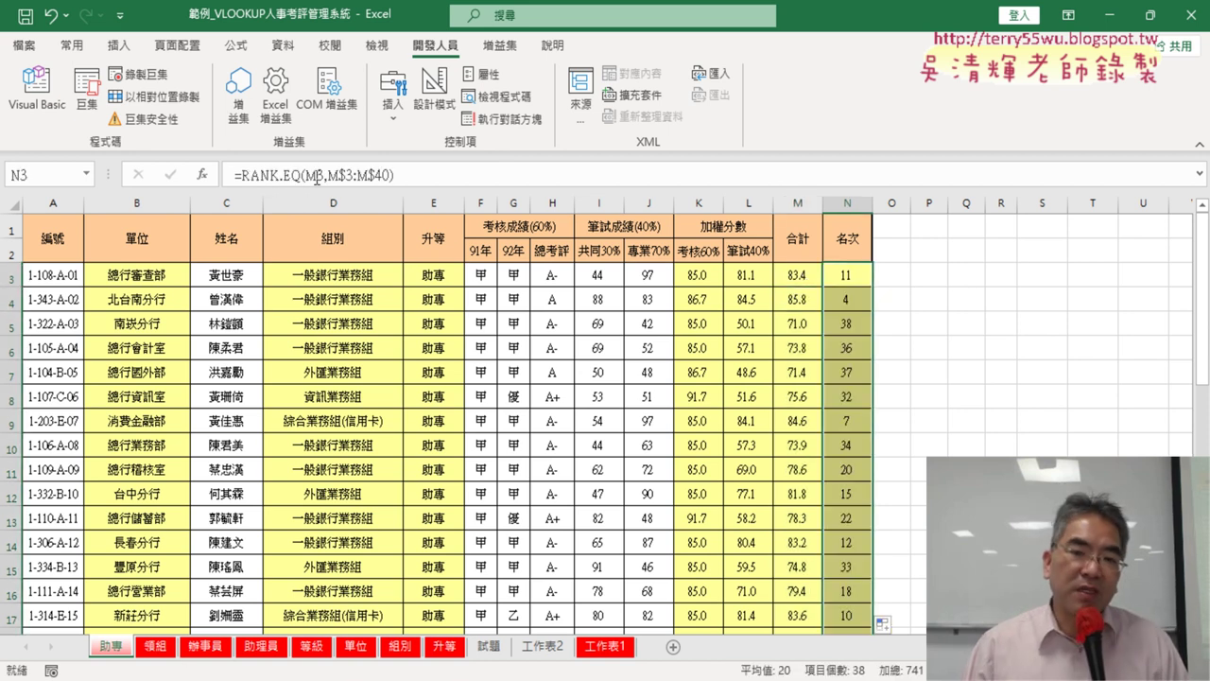
left_click(844, 300)
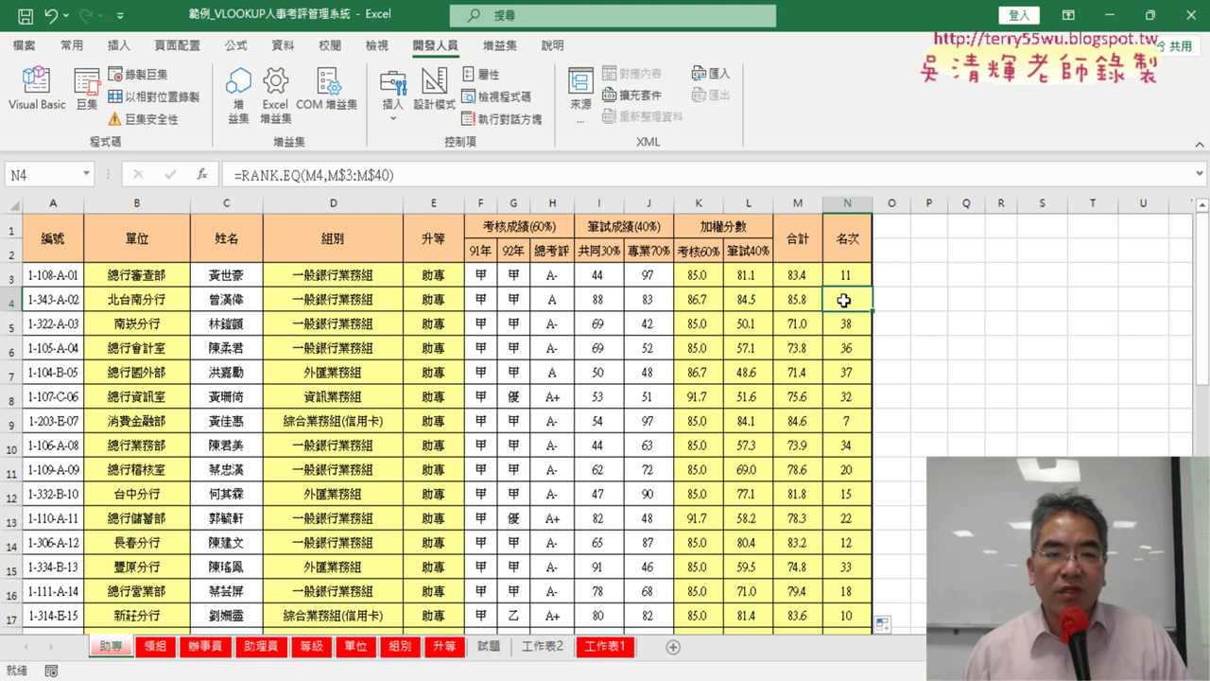
left_click(57, 99)
Replace A3 with A" & i & " in the MID formulas of the B and D lines.
left_click_drag(879, 94, 374, 81)
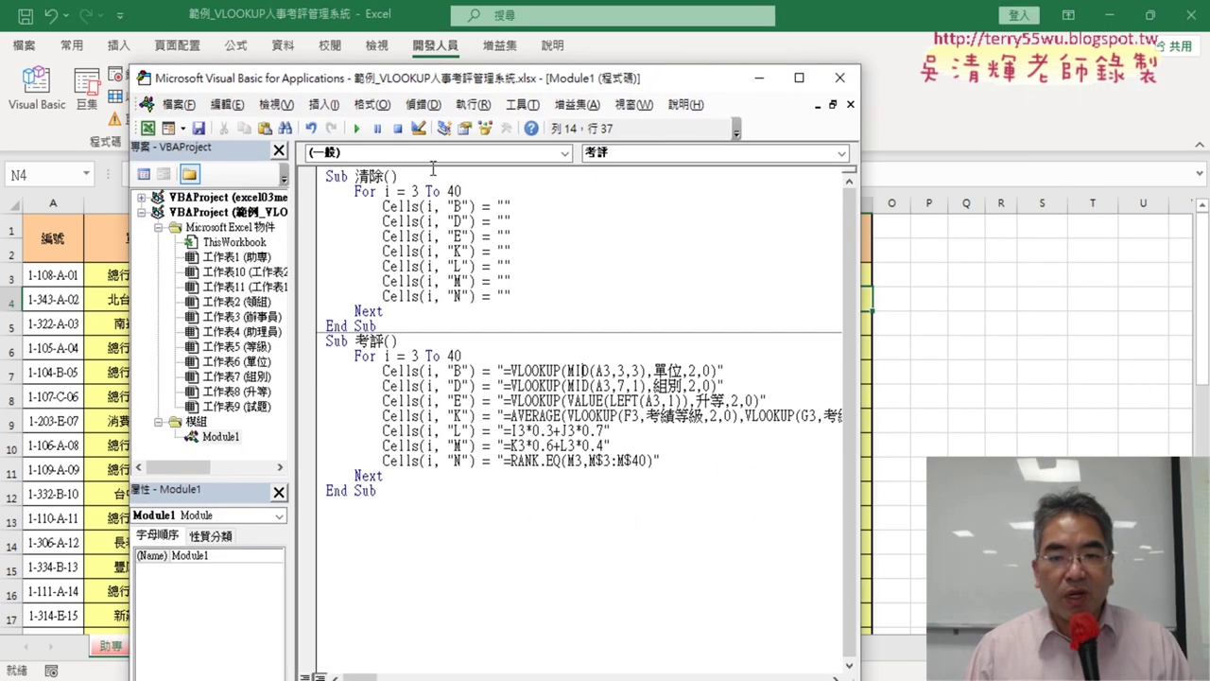
left_click_drag(860, 399, 1161, 388)
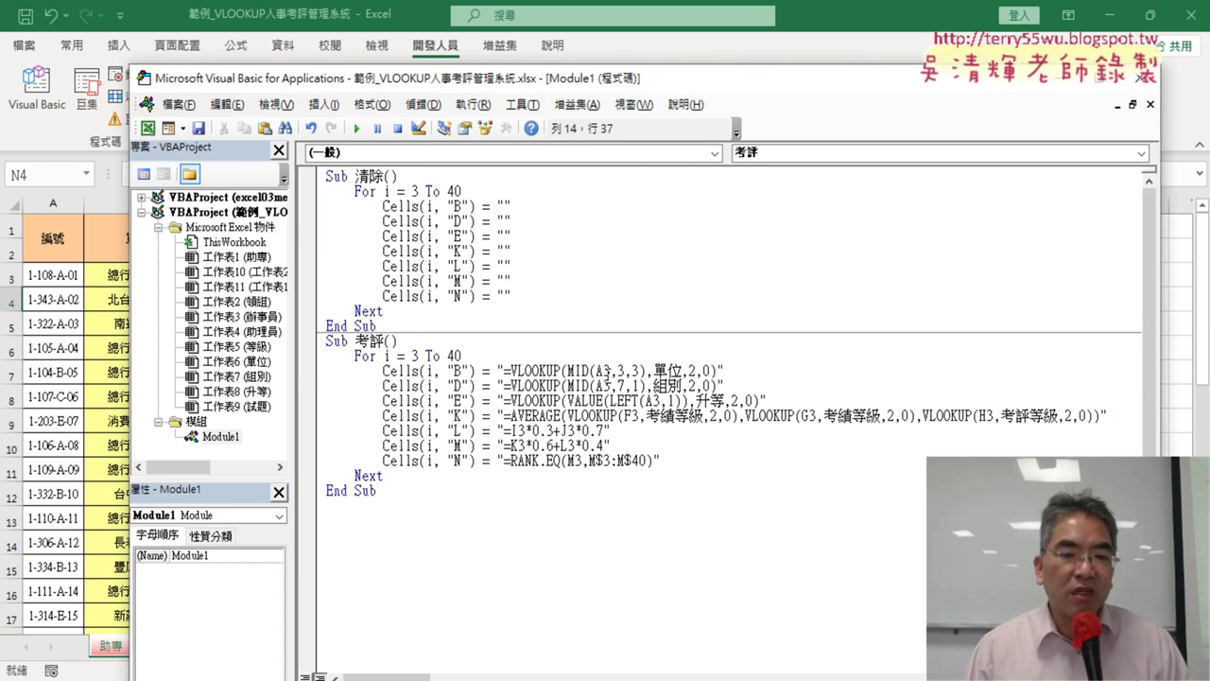
left_click_drag(611, 371, 602, 371)
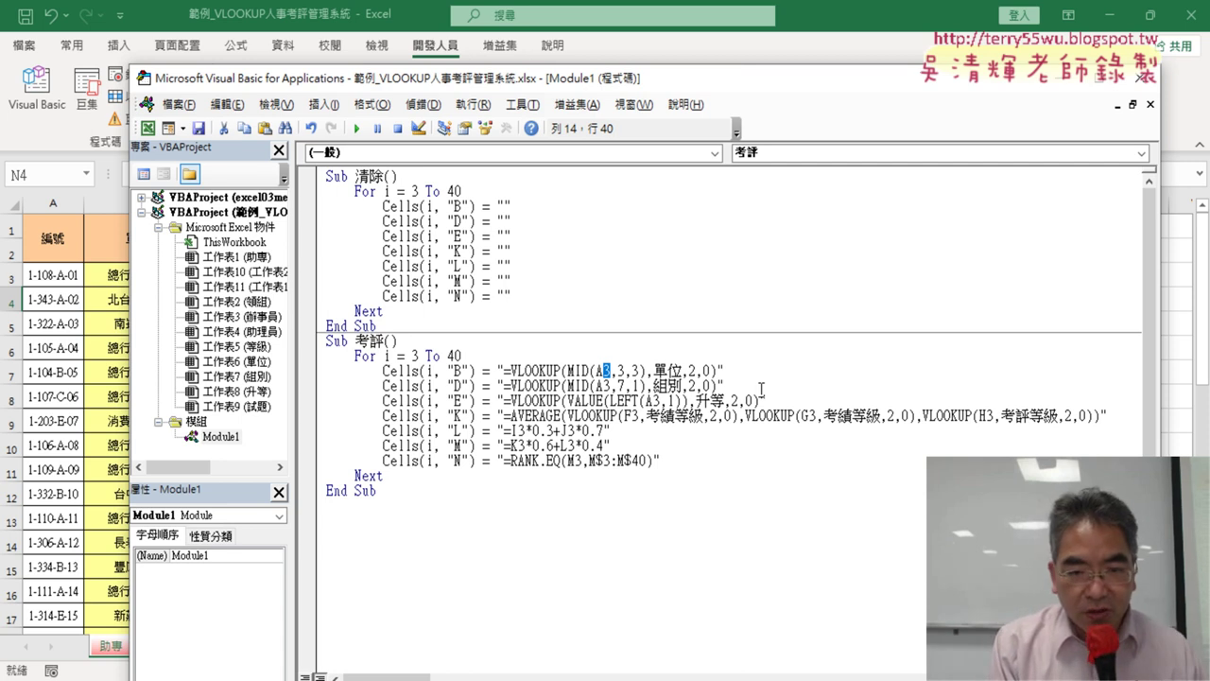
type("\"\"")
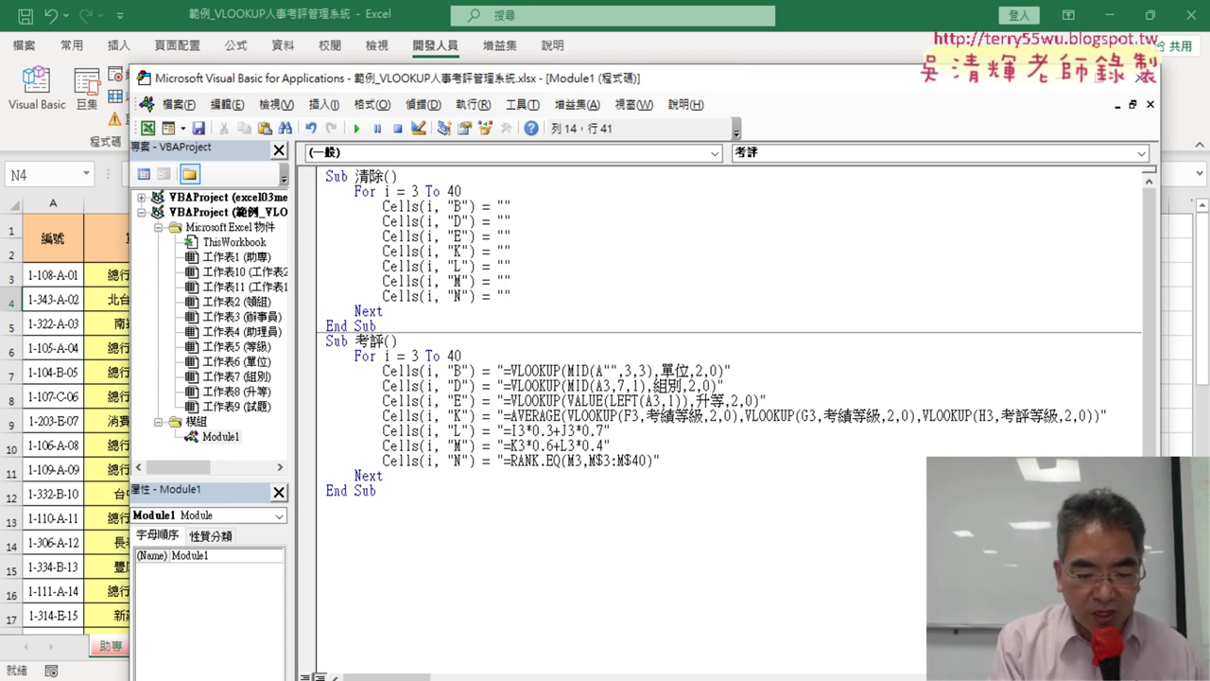
type("&&")
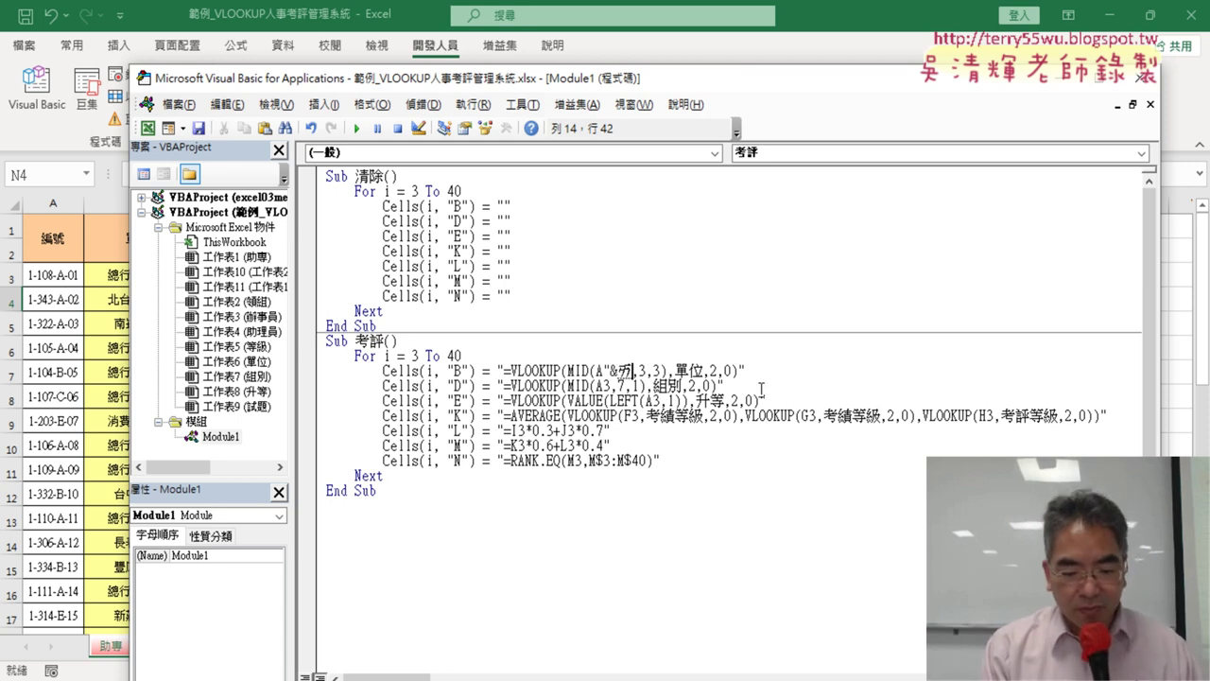
type("i &")
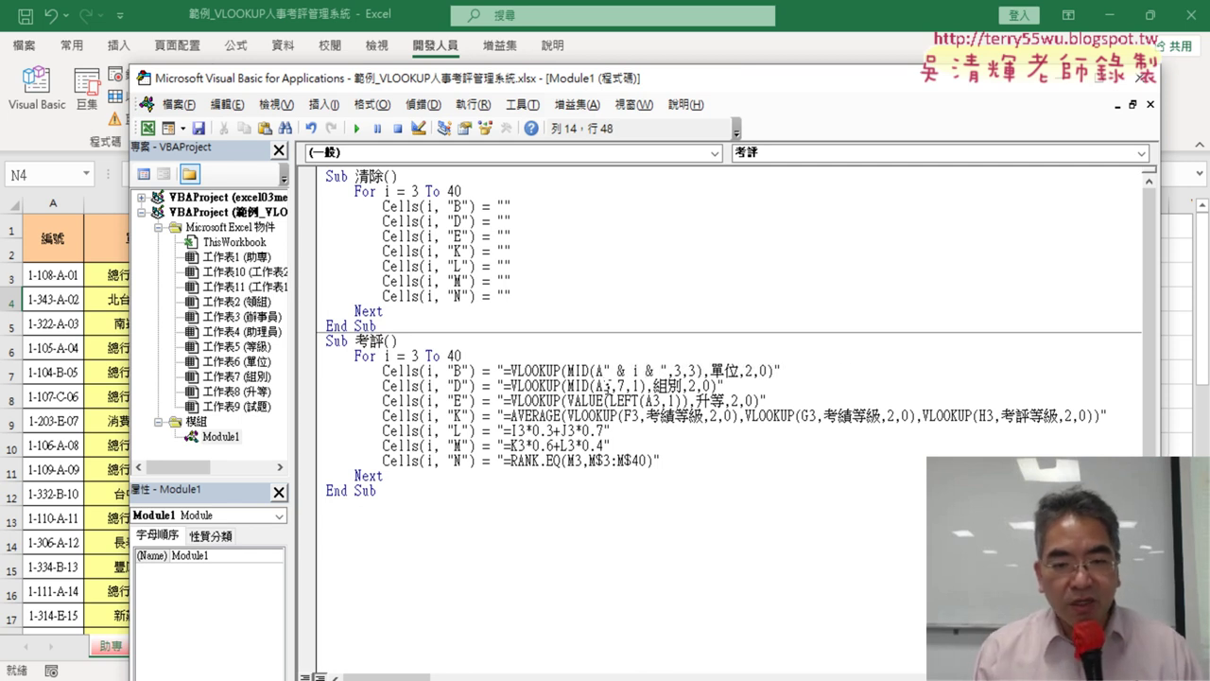
left_click_drag(606, 385, 613, 385)
type("\"")
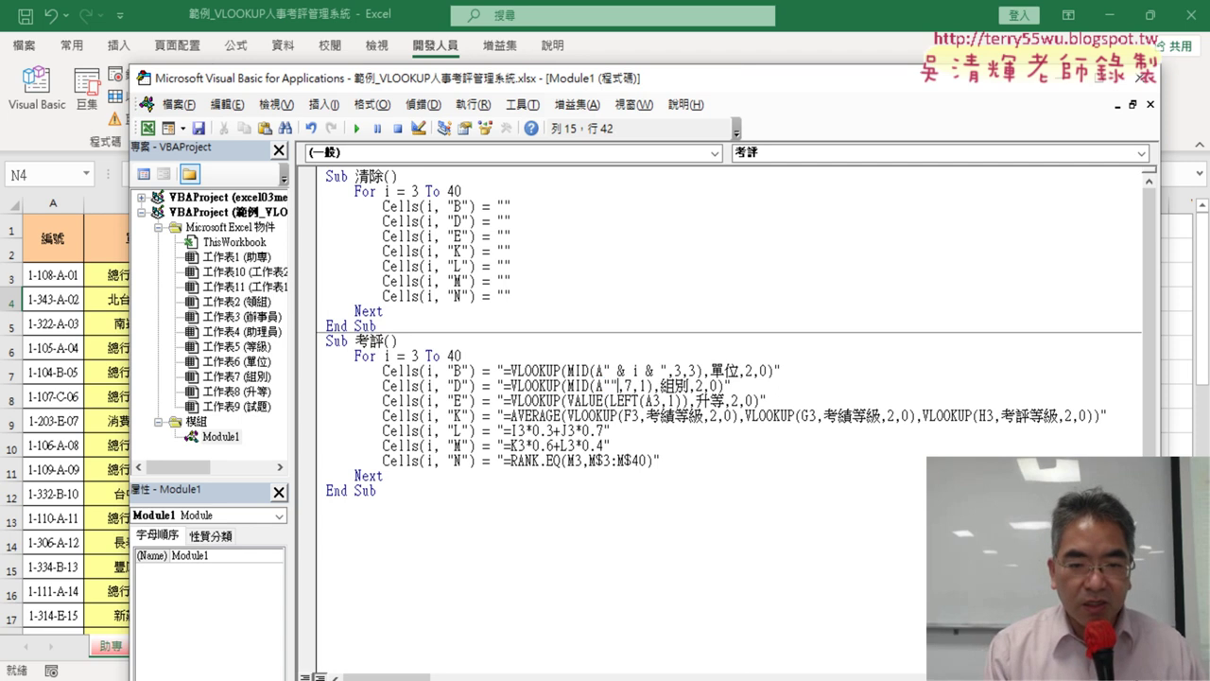
type(" &")
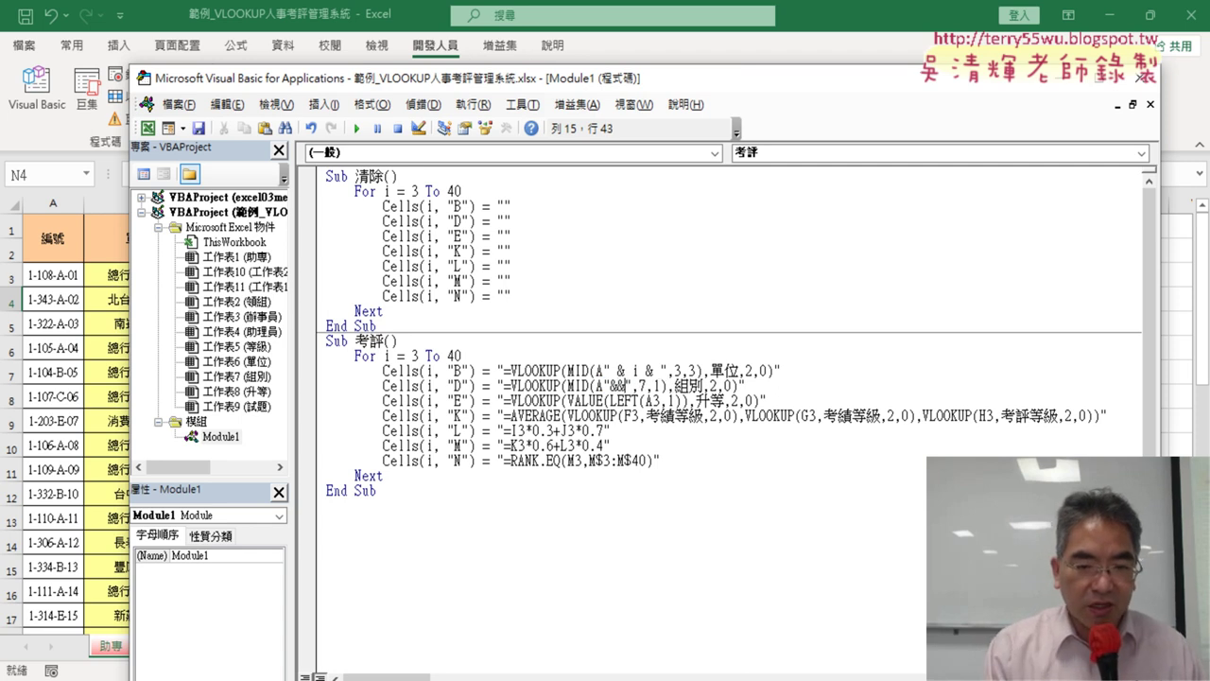
type("i &")
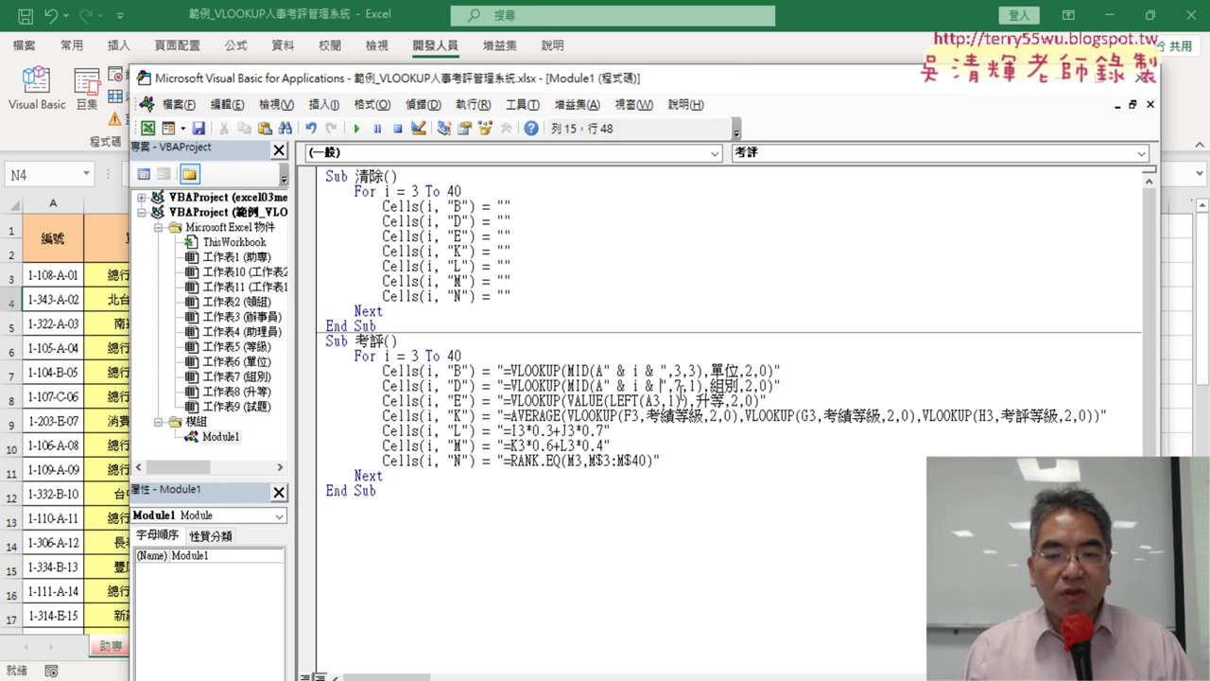
left_click_drag(603, 386, 661, 386)
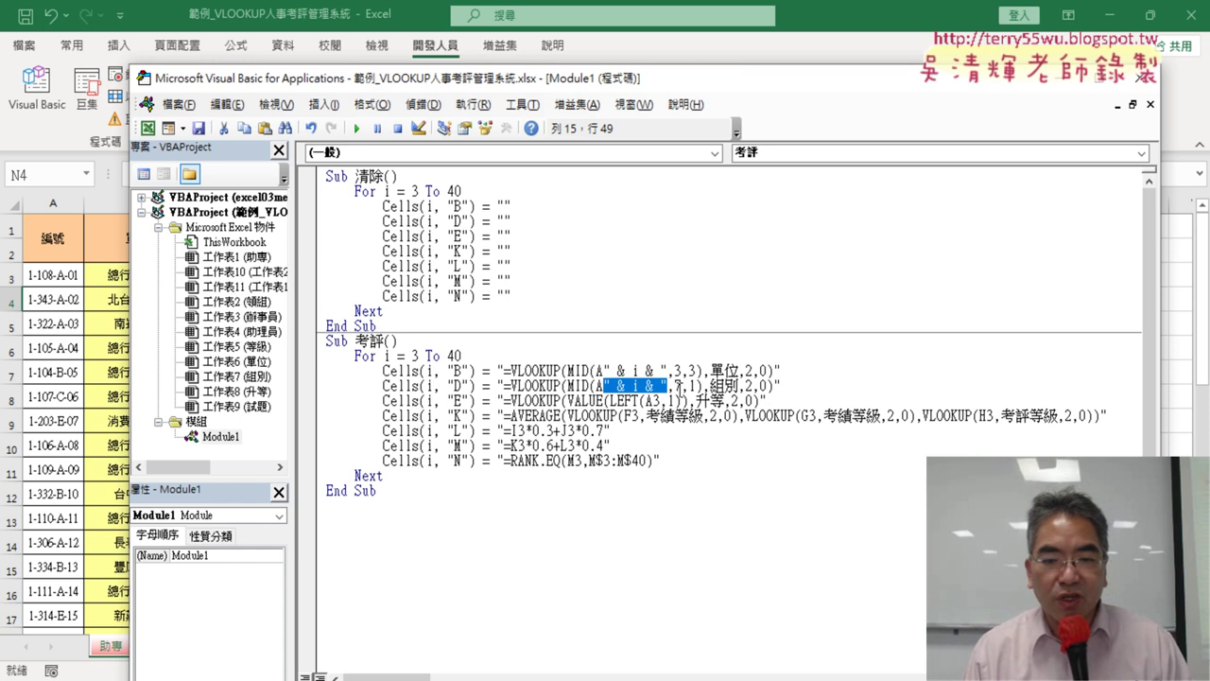
Copy the " & i & " piece and paste it into the E line's LEFT reference.
right_click(649, 388)
left_click(717, 104)
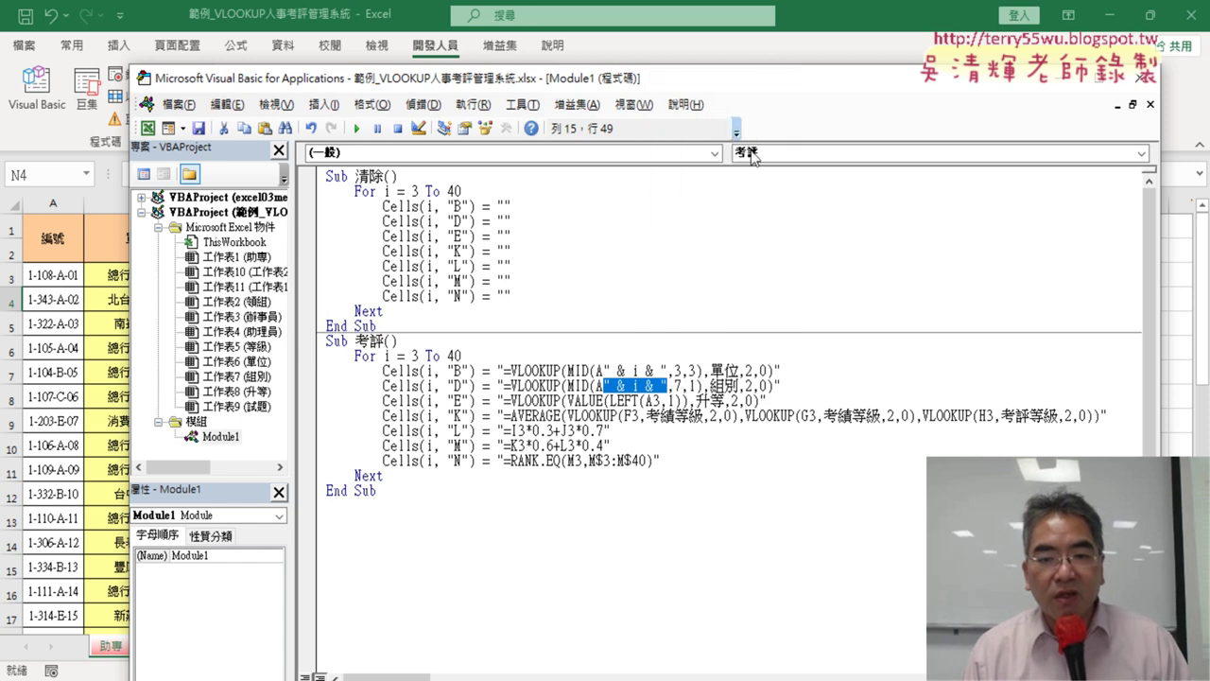
left_click(659, 400)
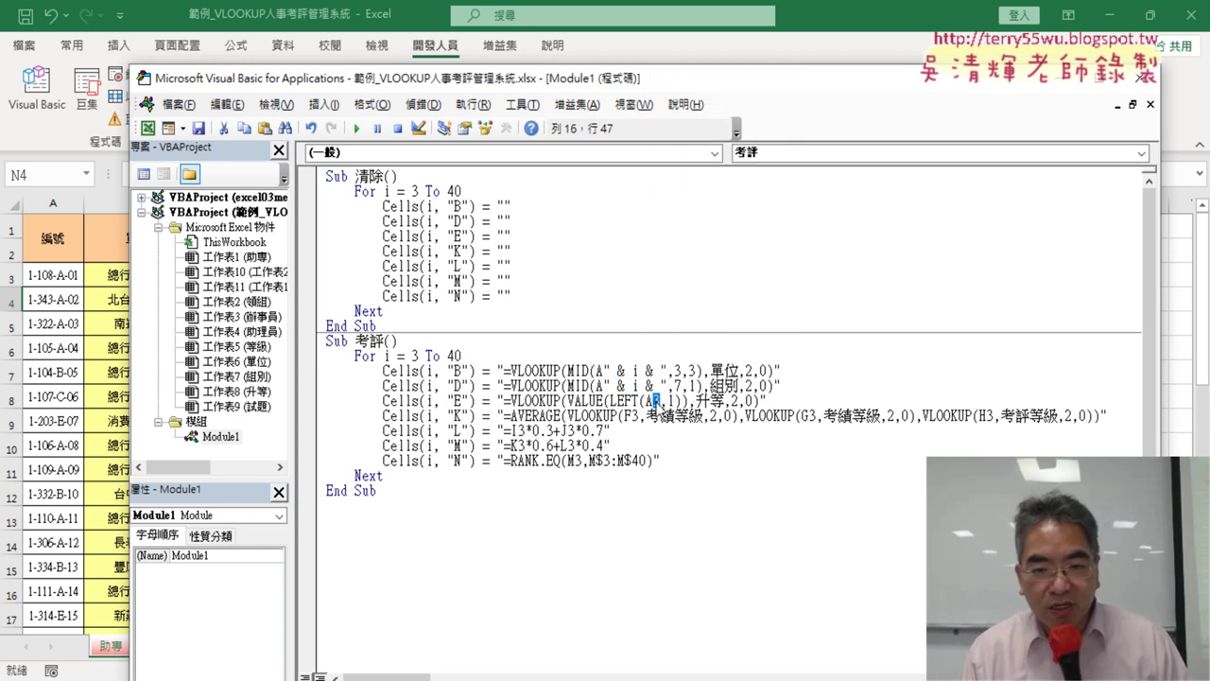
right_click(656, 403)
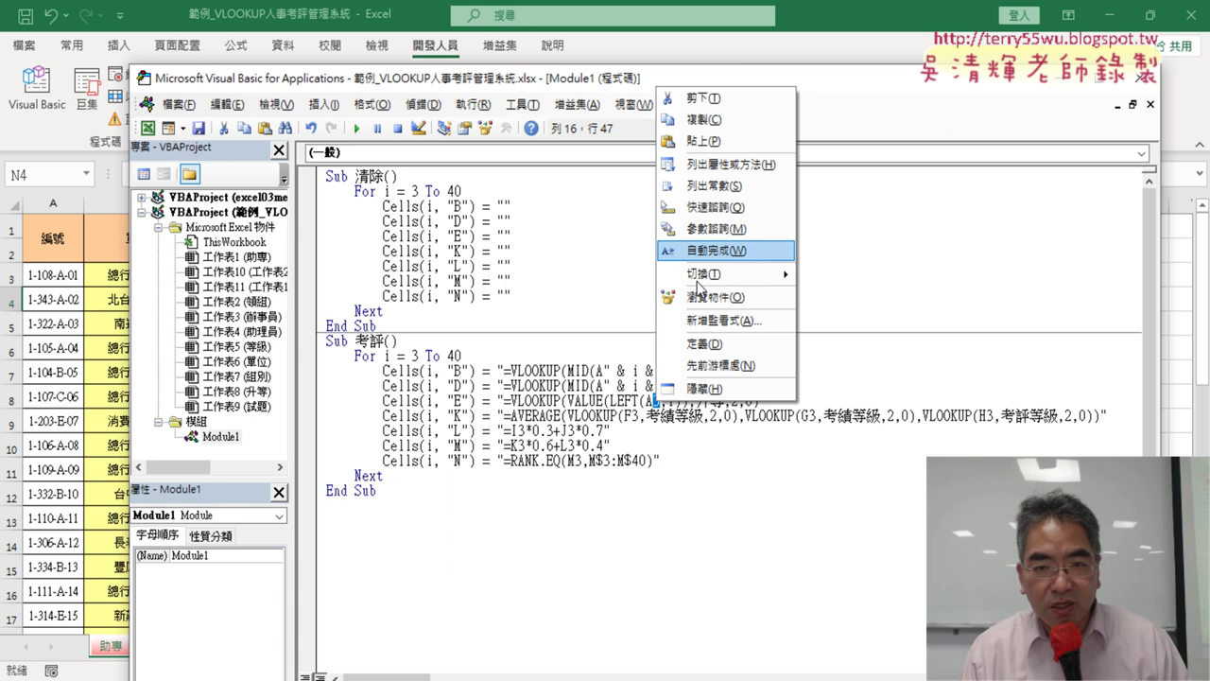
left_click(723, 143)
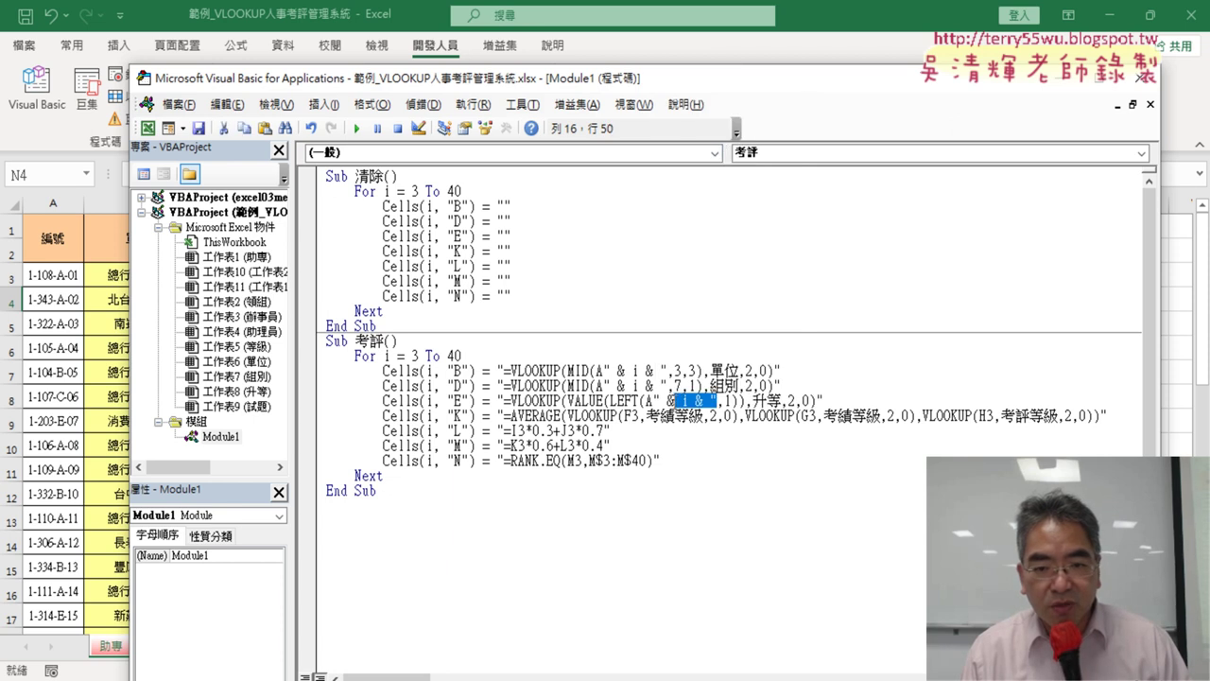
Replace row 3 in F3, G3 and H3 on the K line with the row variable.
left_click_drag(631, 416, 639, 415)
right_click(636, 423)
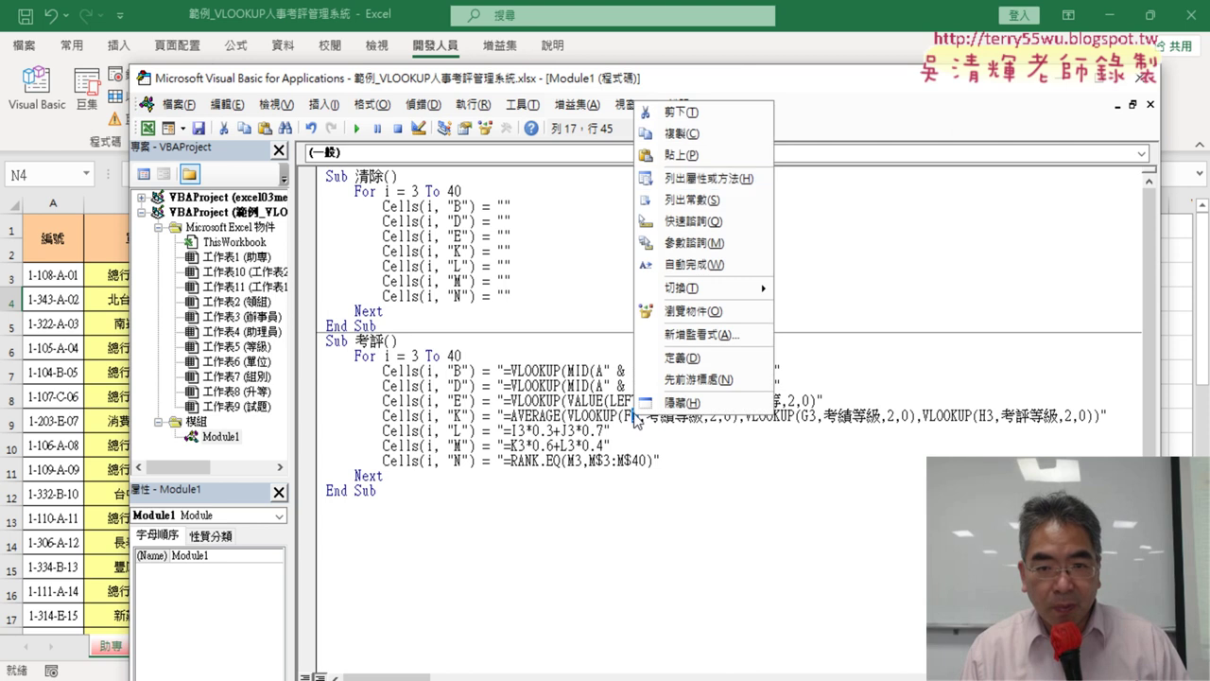
left_click(681, 154)
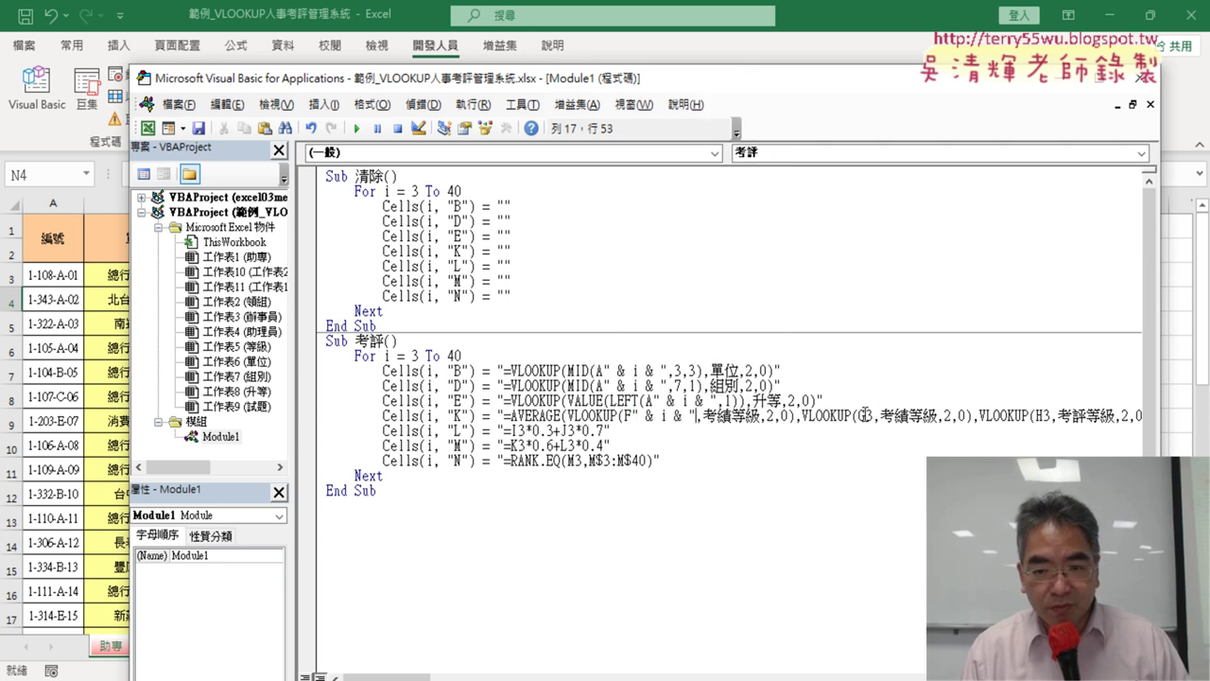
right_click(871, 422)
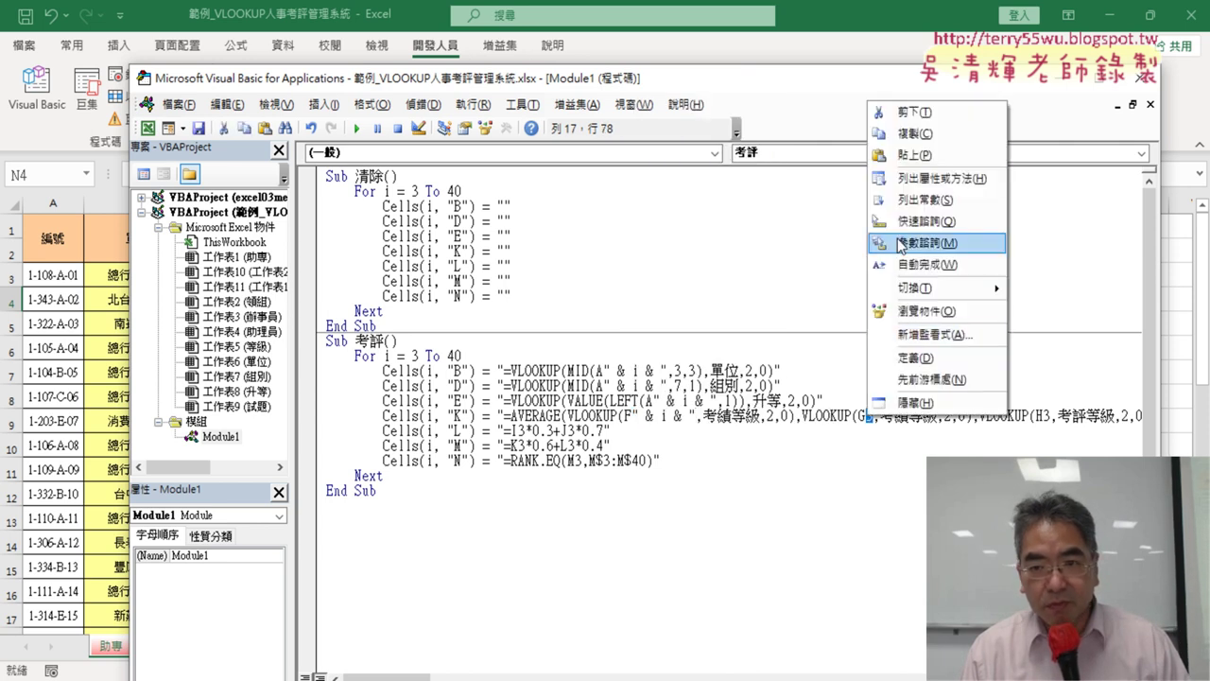
left_click(913, 156)
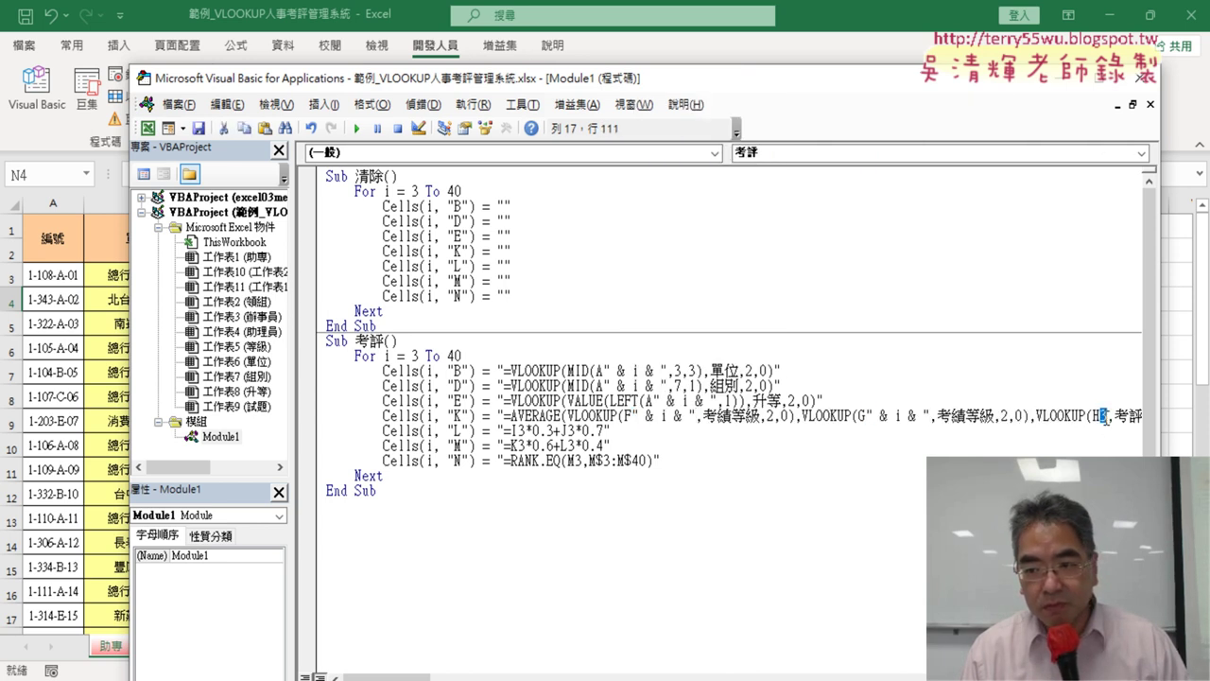
right_click(1103, 418)
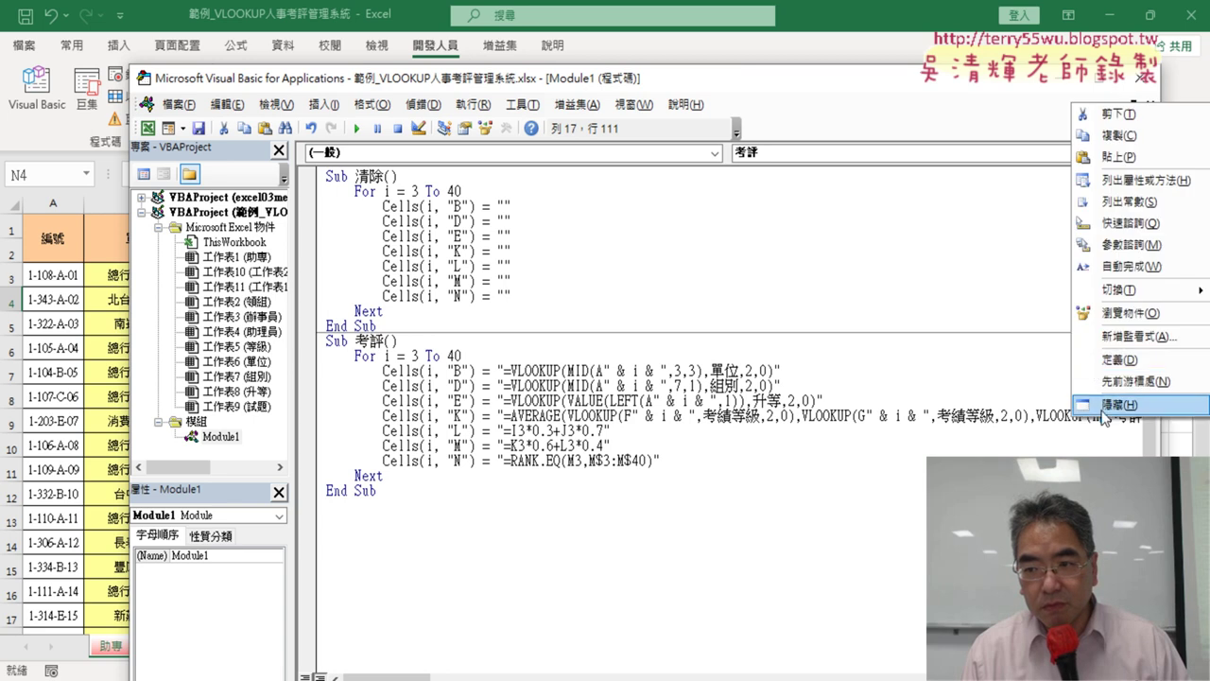
left_click(1111, 157)
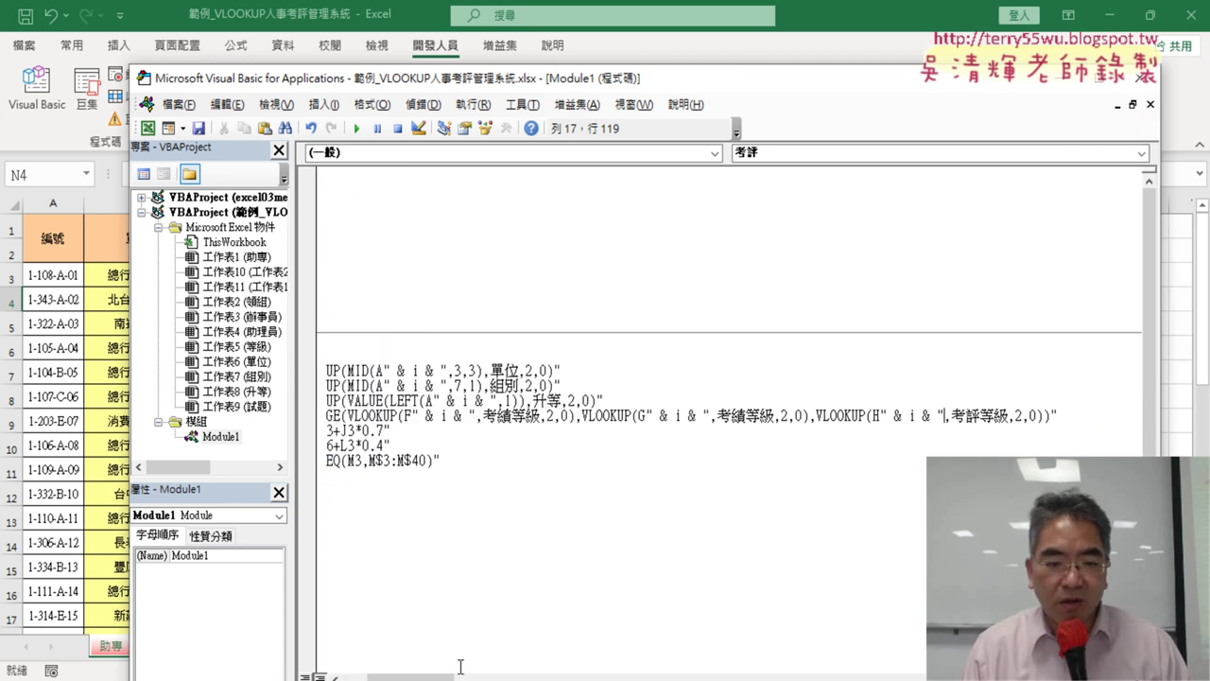
left_click(336, 673)
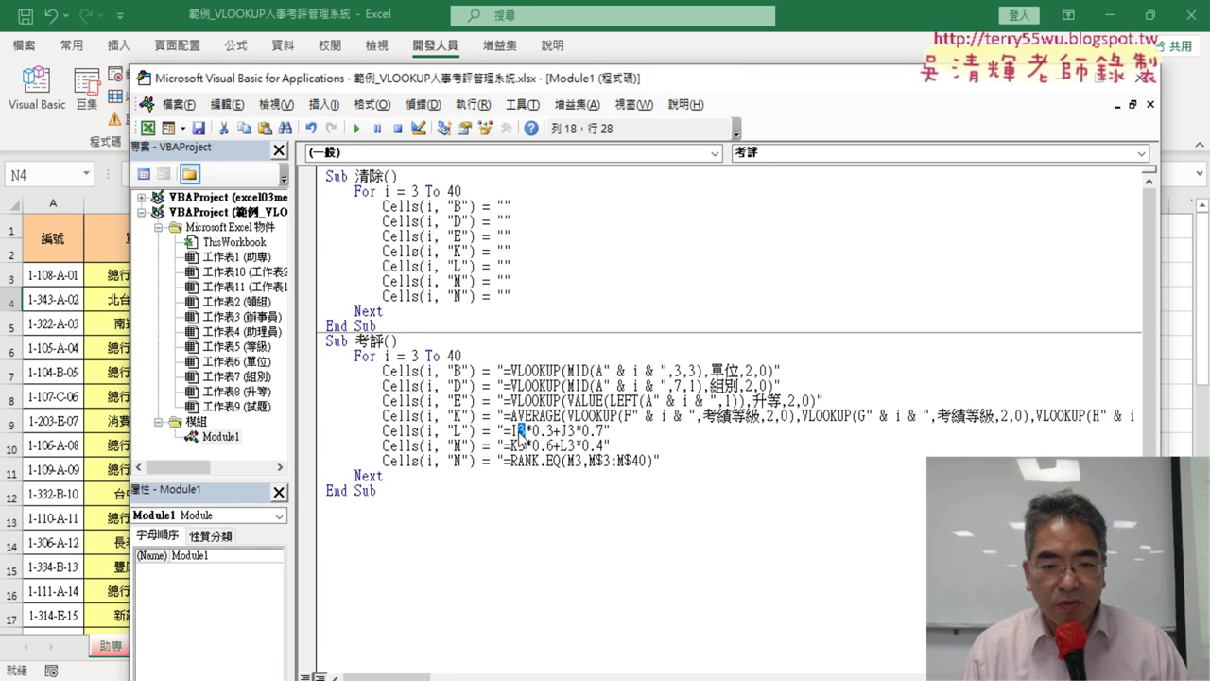
Replace row 3 in I3 and J3 on the L line with the row variable.
right_click(520, 437)
left_click(582, 166)
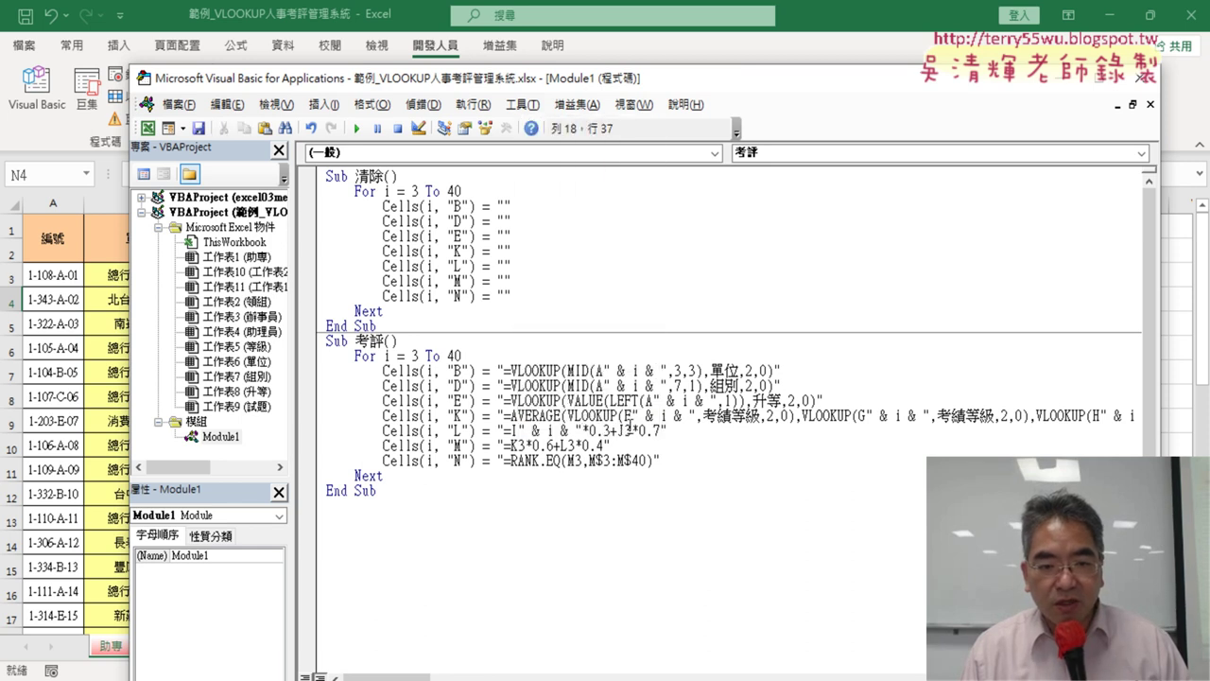
left_click_drag(631, 430, 624, 430)
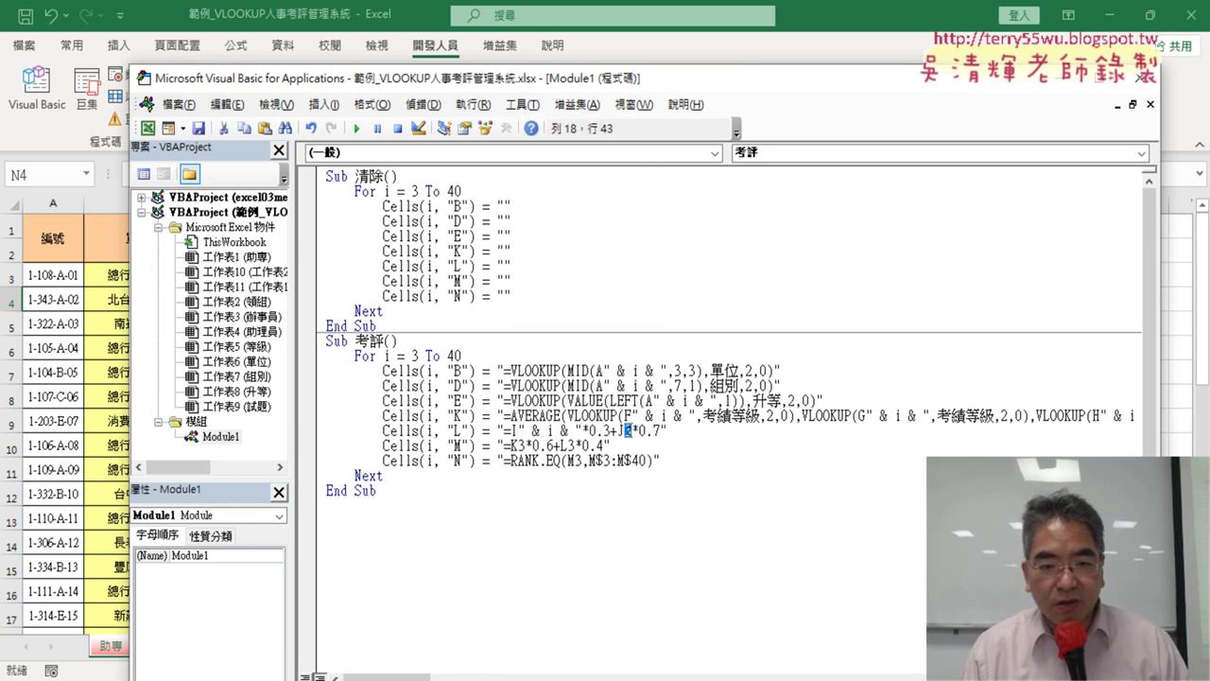
right_click(627, 437)
left_click(681, 166)
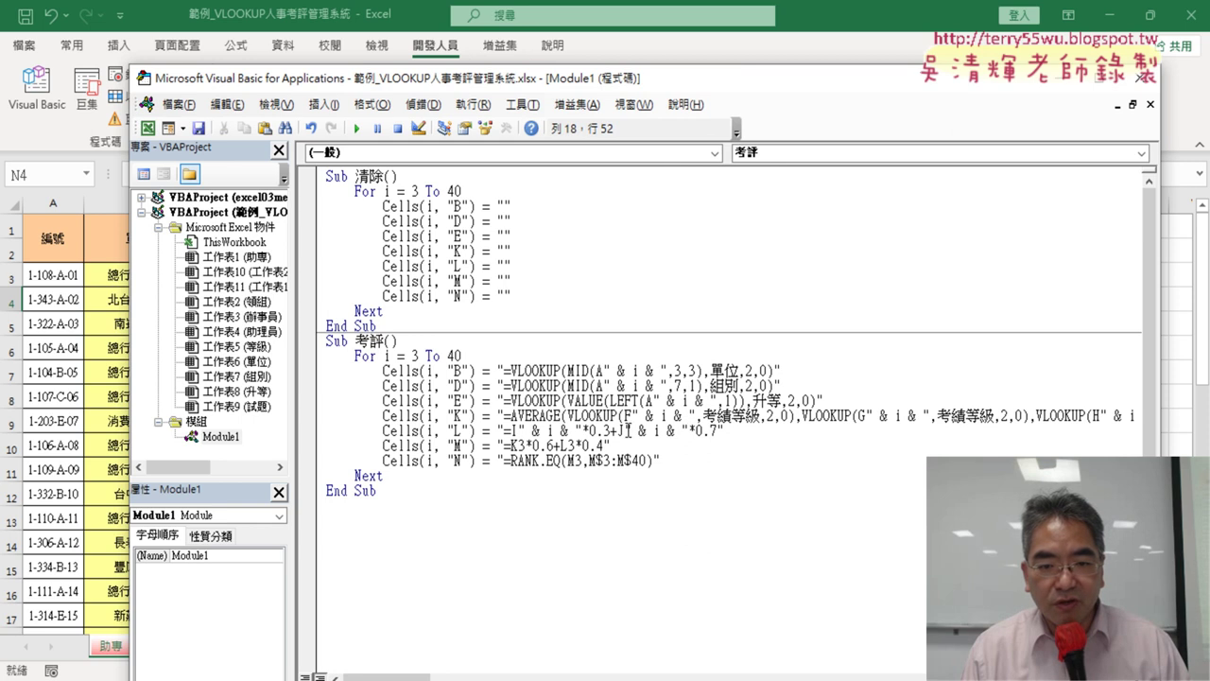
left_click_drag(625, 431, 661, 430)
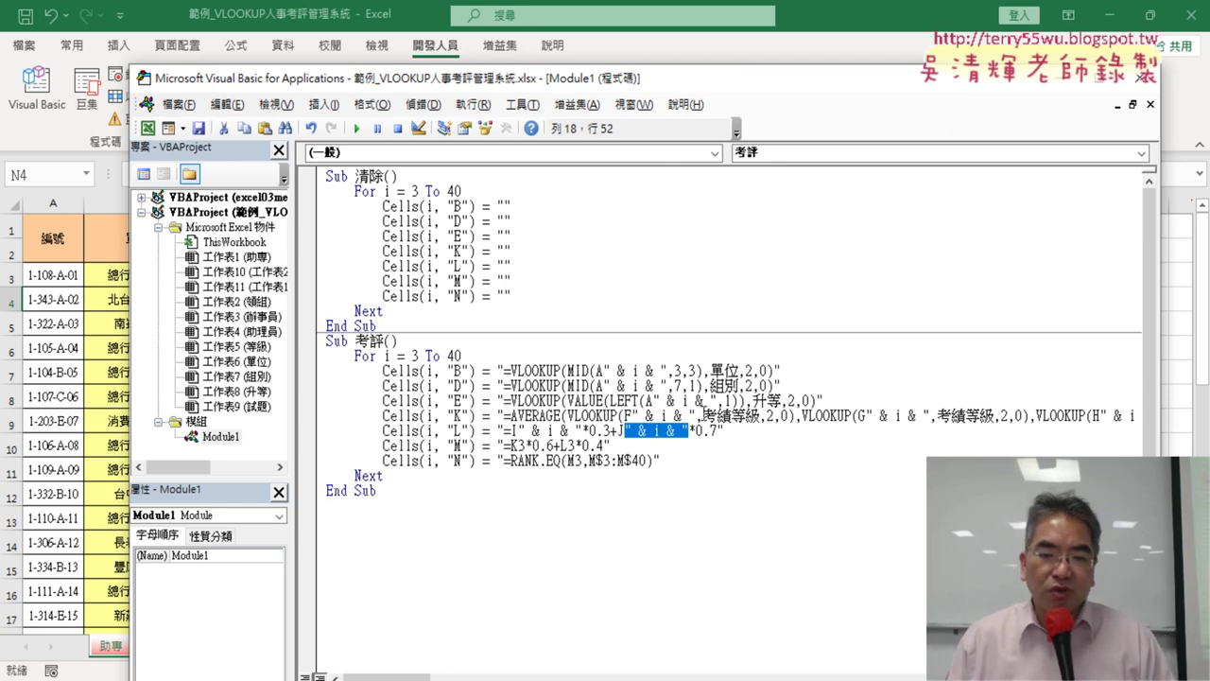
Use the row variable for K and L on the M line and in RANK.EQ's reference.
left_click(526, 445)
right_click(519, 446)
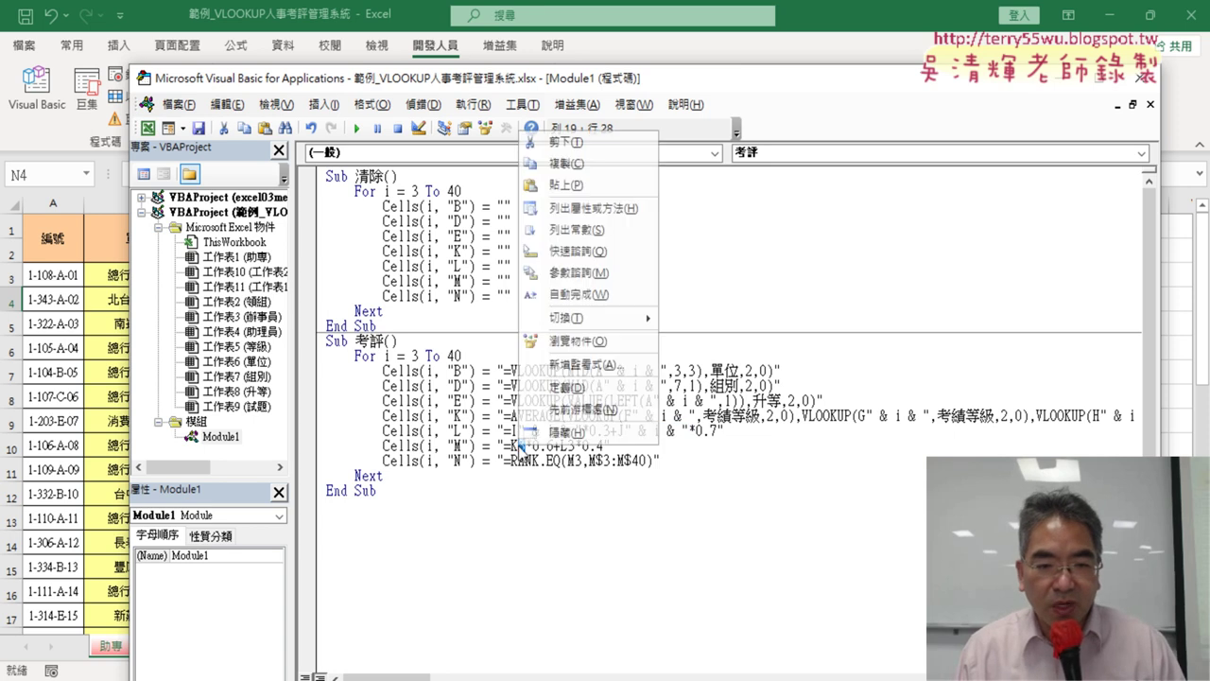
left_click(567, 180)
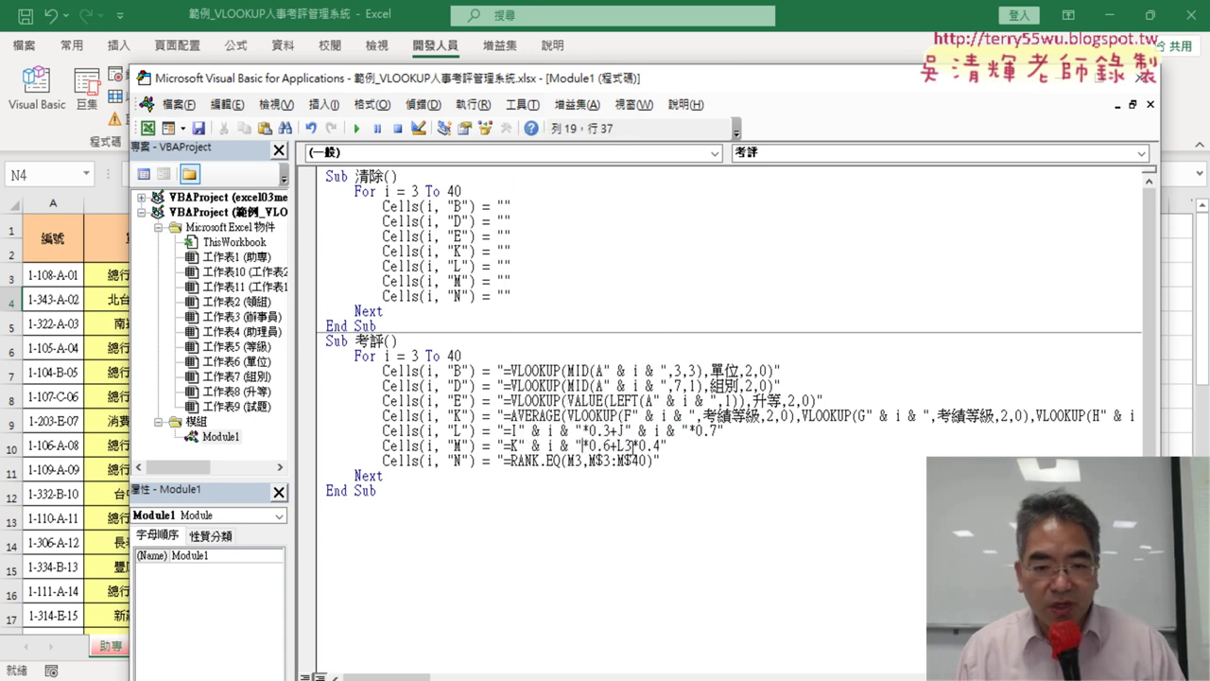
right_click(626, 454)
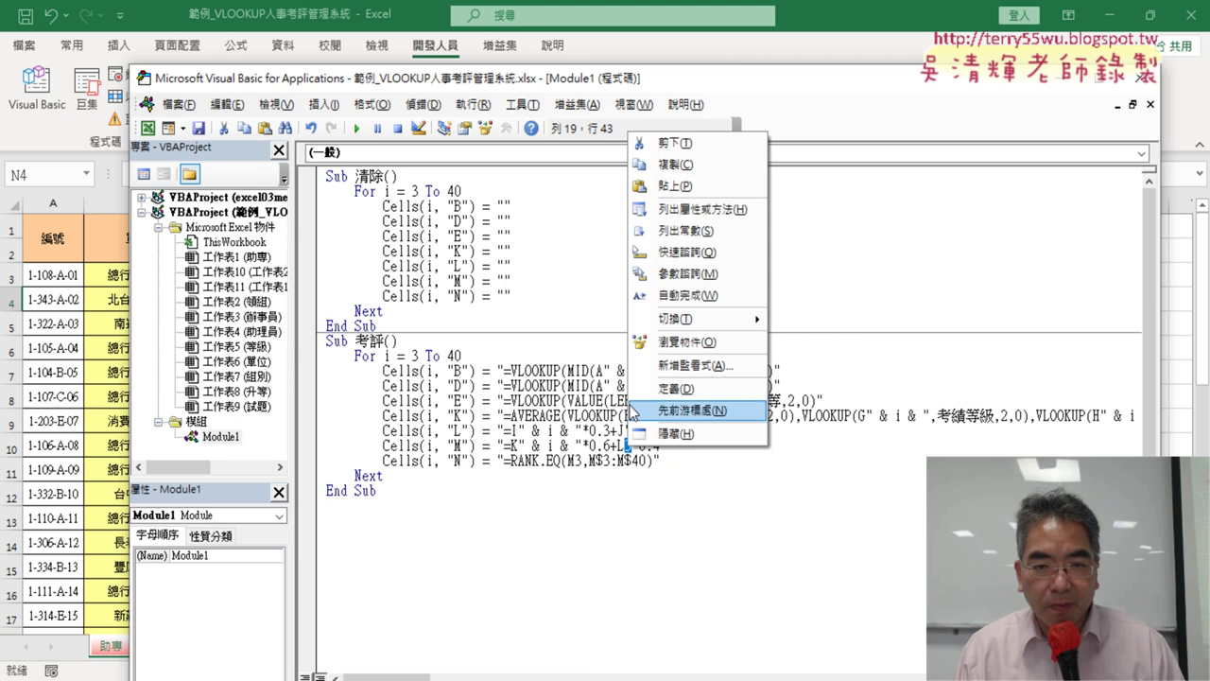
left_click(671, 189)
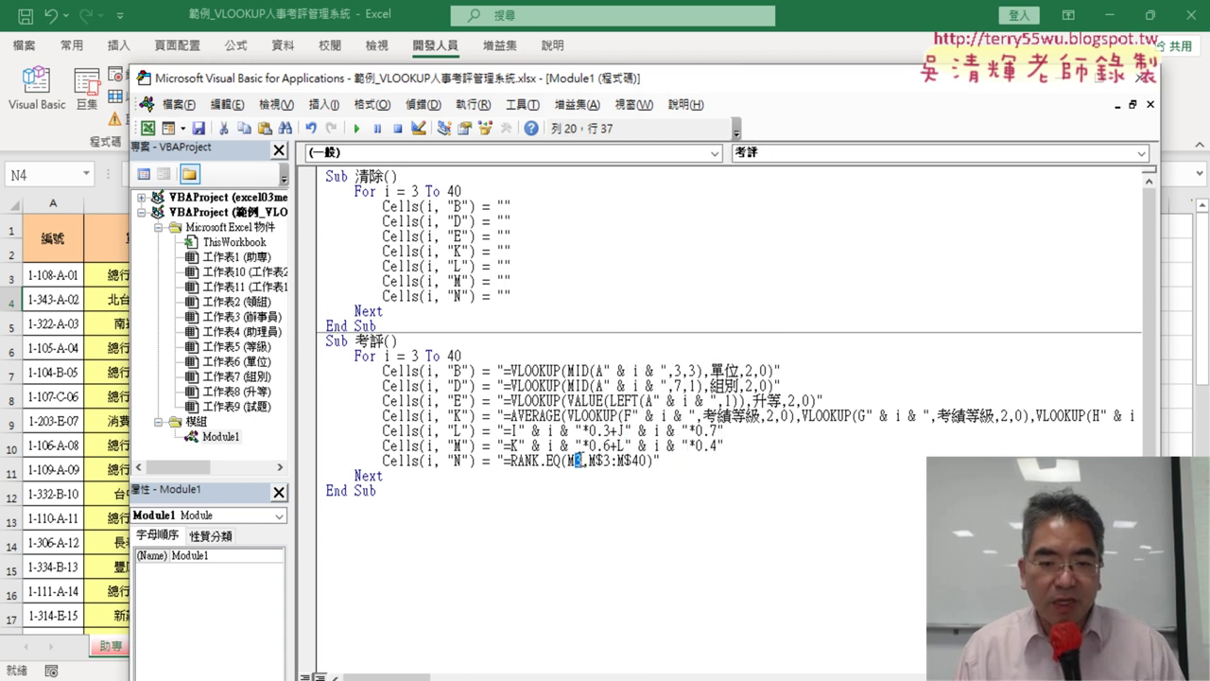
right_click(579, 468)
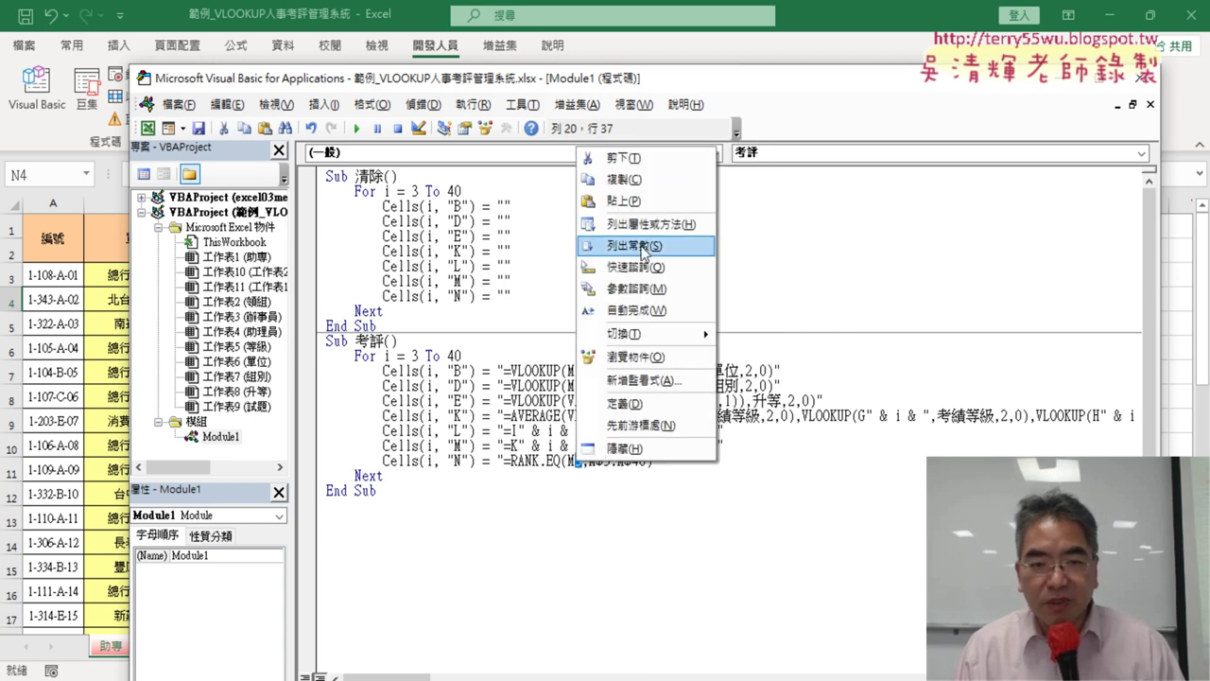
left_click(647, 204)
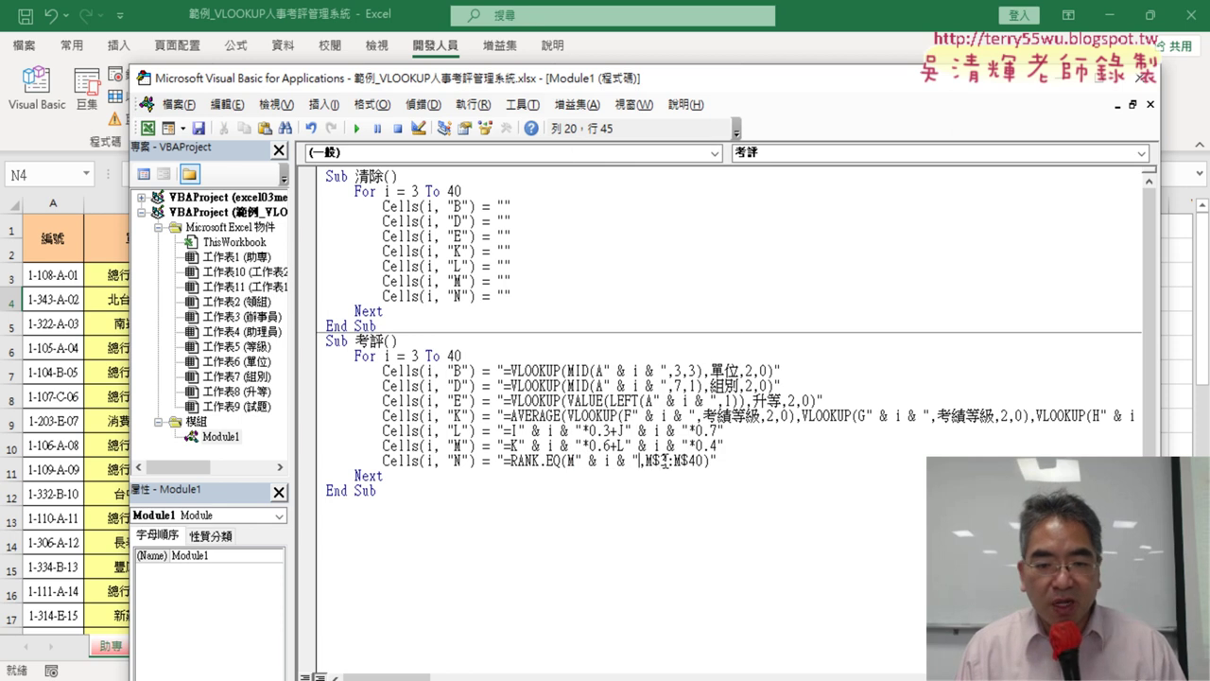
left_click_drag(568, 460, 620, 461)
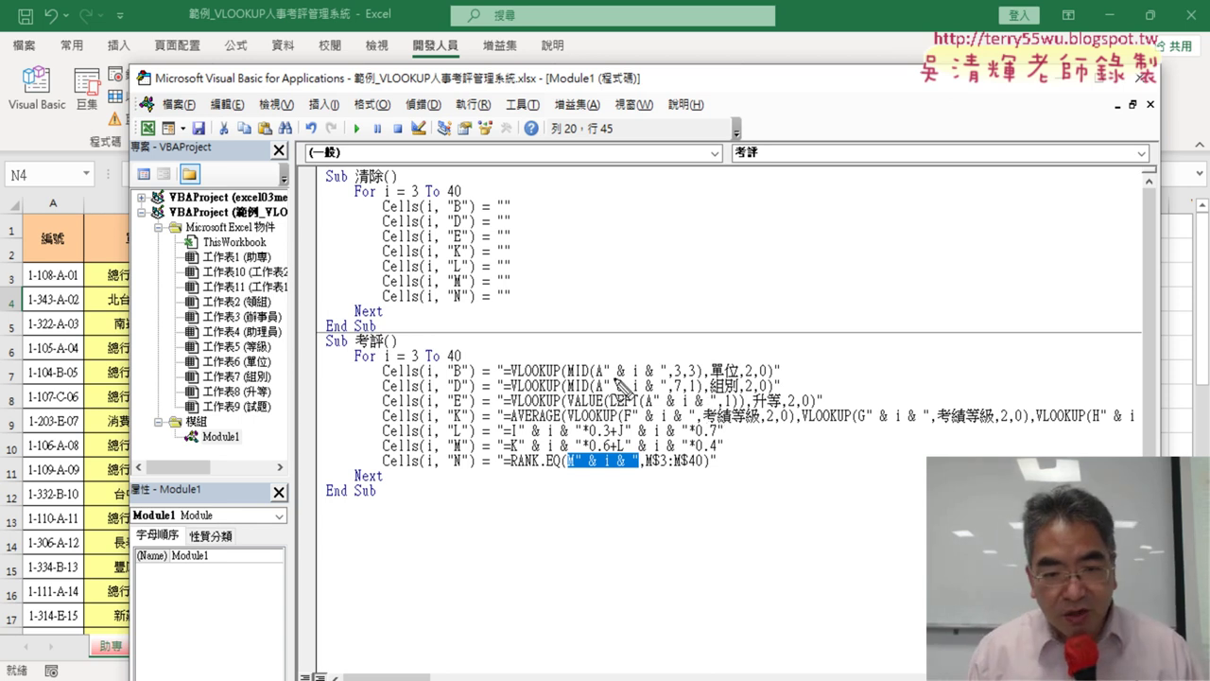
Review the row-variable references on each formula line, then narrow the editor beside the sheet.
mouse_move(610, 383)
left_mouse_down()
mouse_move(654, 378)
mouse_move(700, 409)
left_mouse_up()
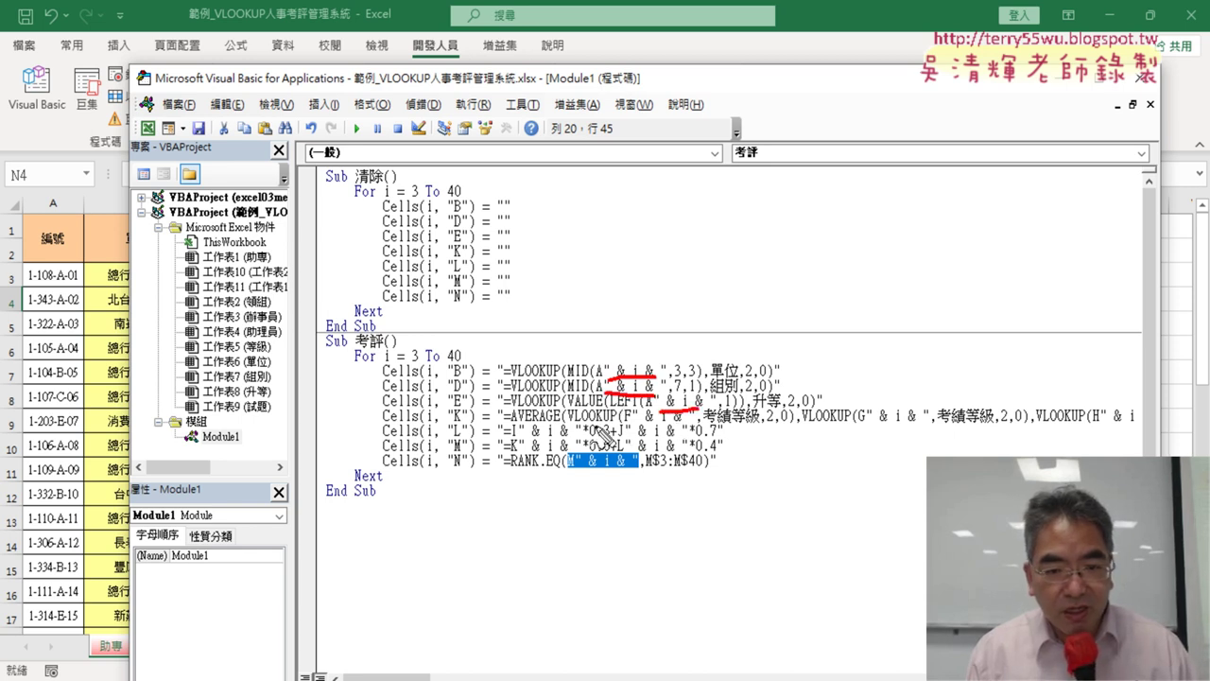
left_click_drag(640, 439, 677, 436)
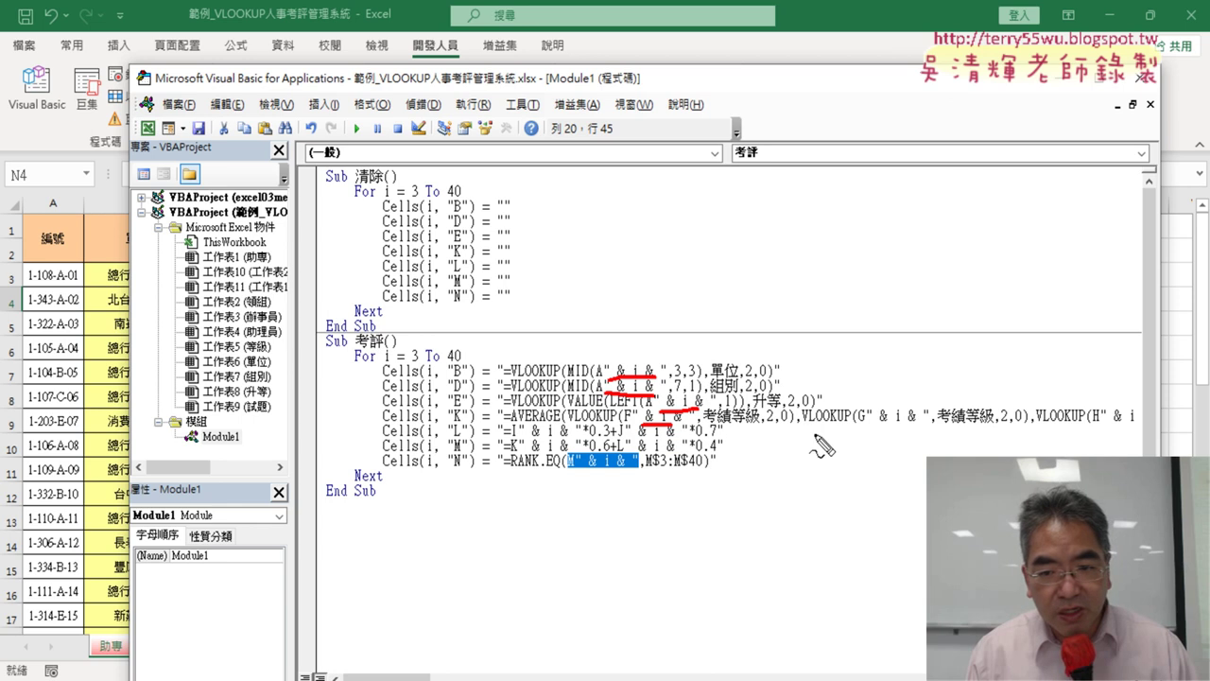
left_click_drag(866, 426, 919, 425)
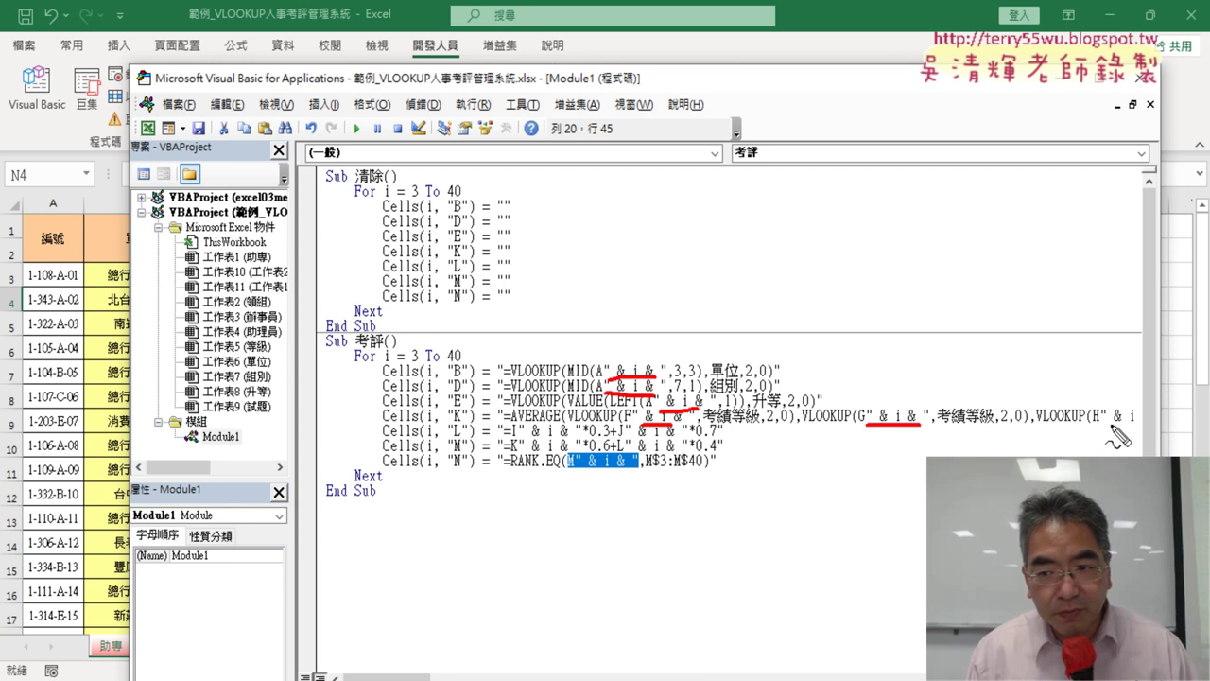
left_click_drag(1112, 423, 1149, 421)
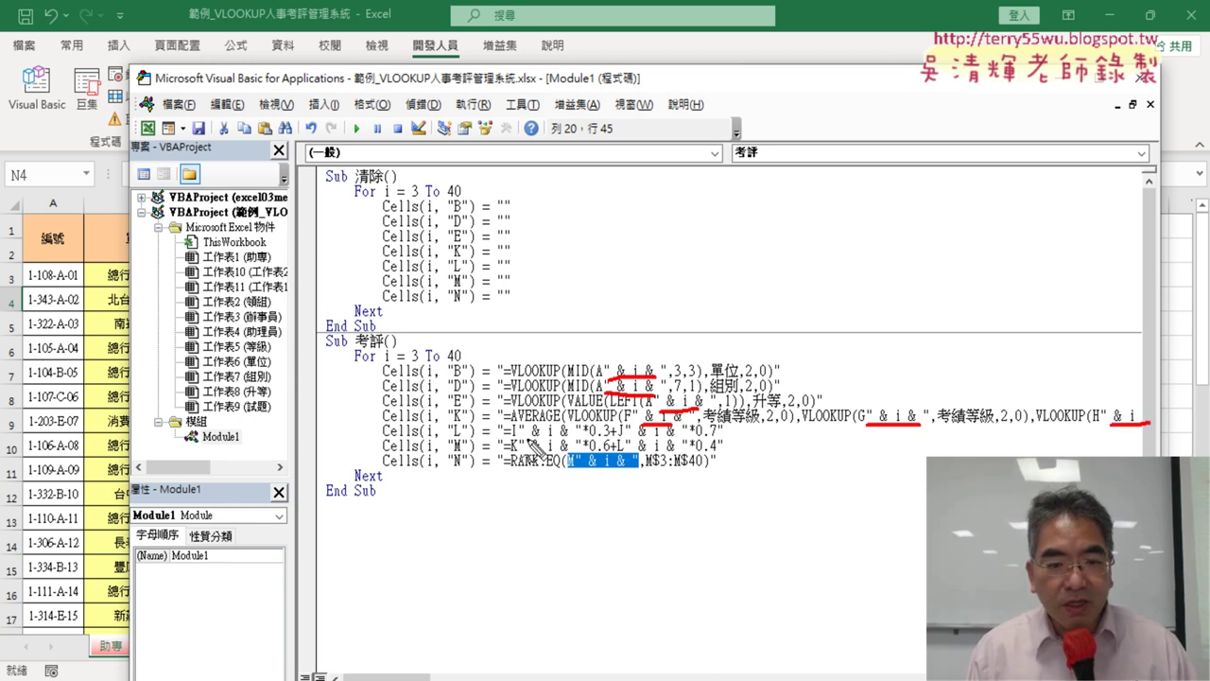
left_click_drag(525, 438, 677, 436)
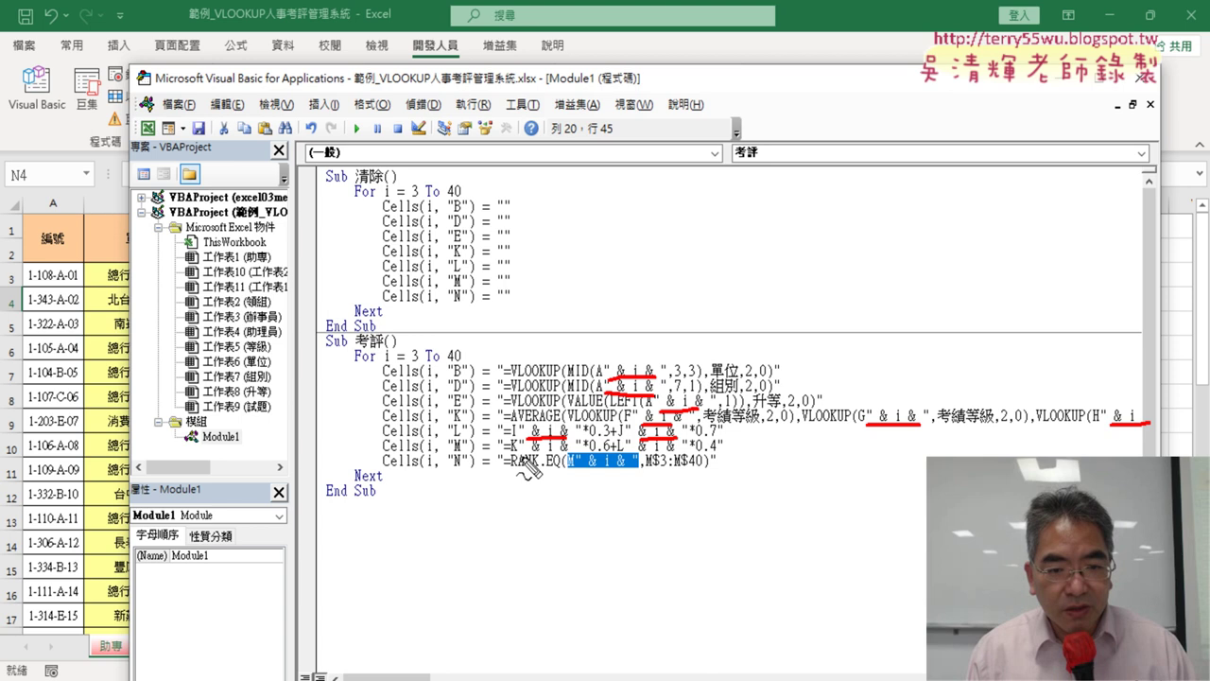
left_click_drag(529, 452, 635, 467)
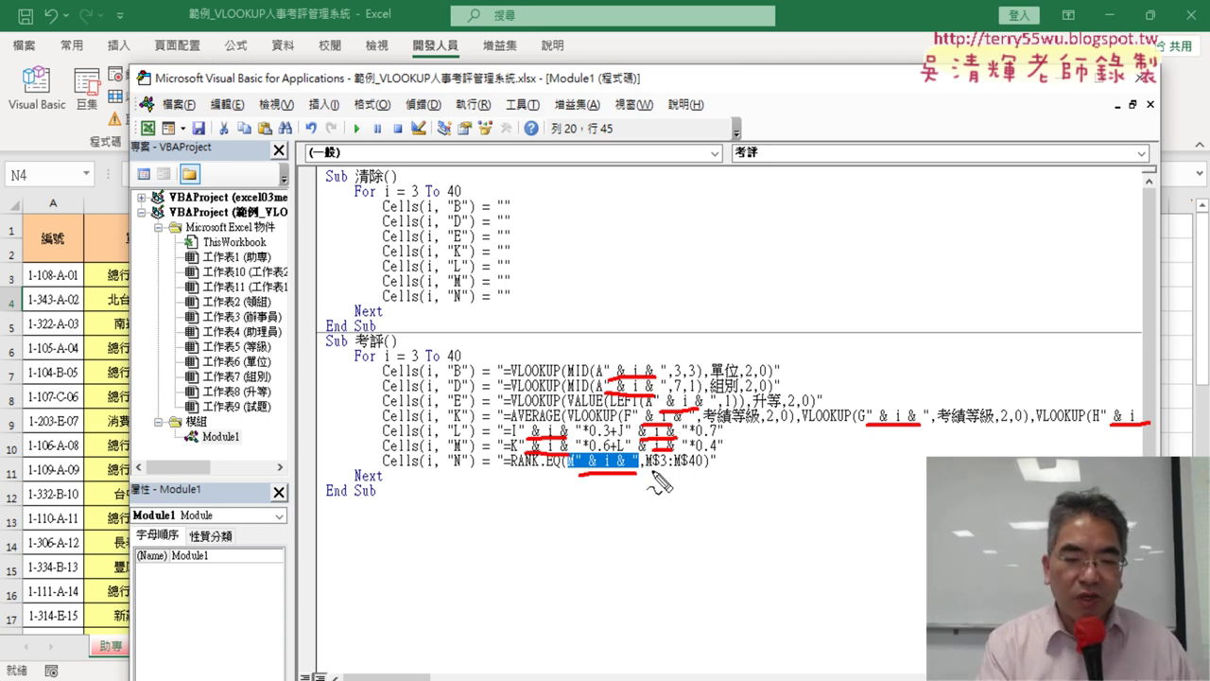
key("Escape")
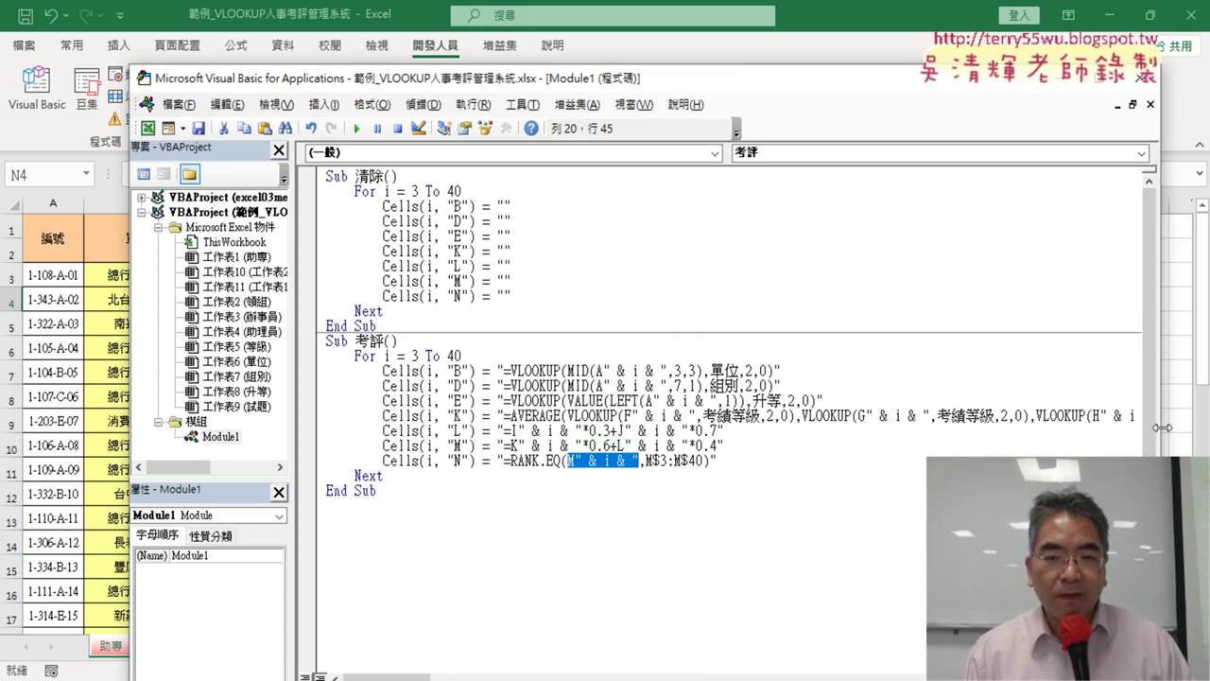
left_click_drag(1162, 428, 1052, 427)
Run the 清除 macro, then the 考評 macro, from the Module1 code.
left_click_drag(502, 90, 675, 69)
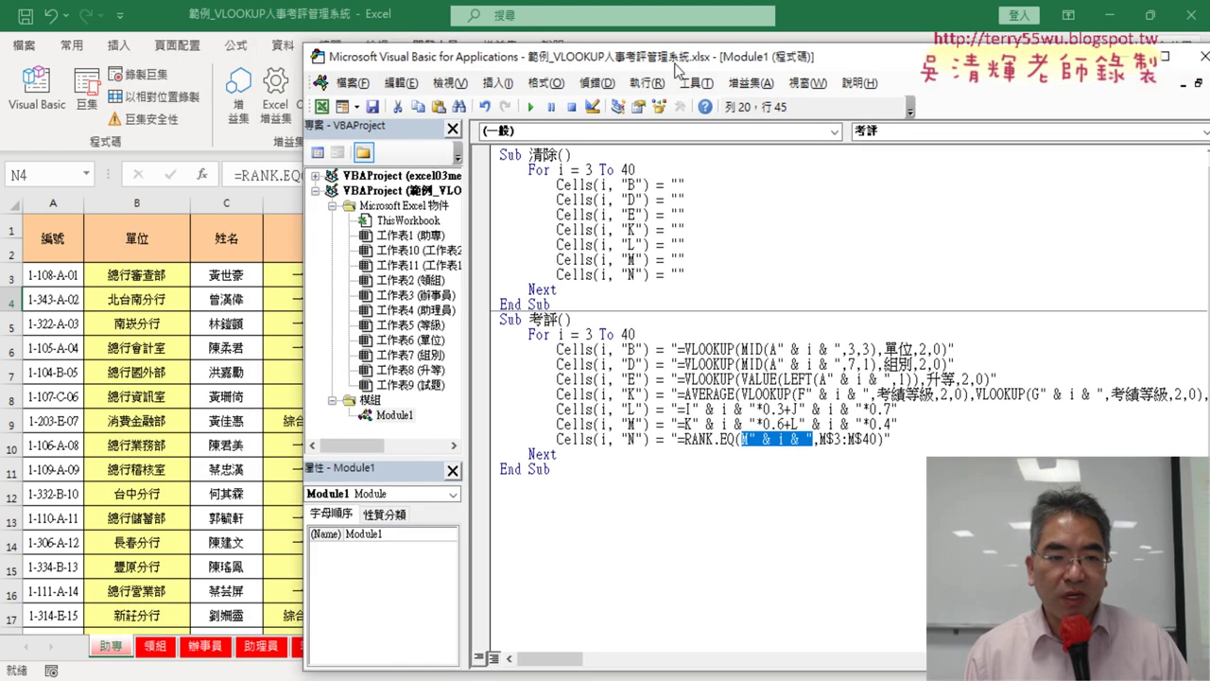
left_click(593, 244)
left_click(532, 108)
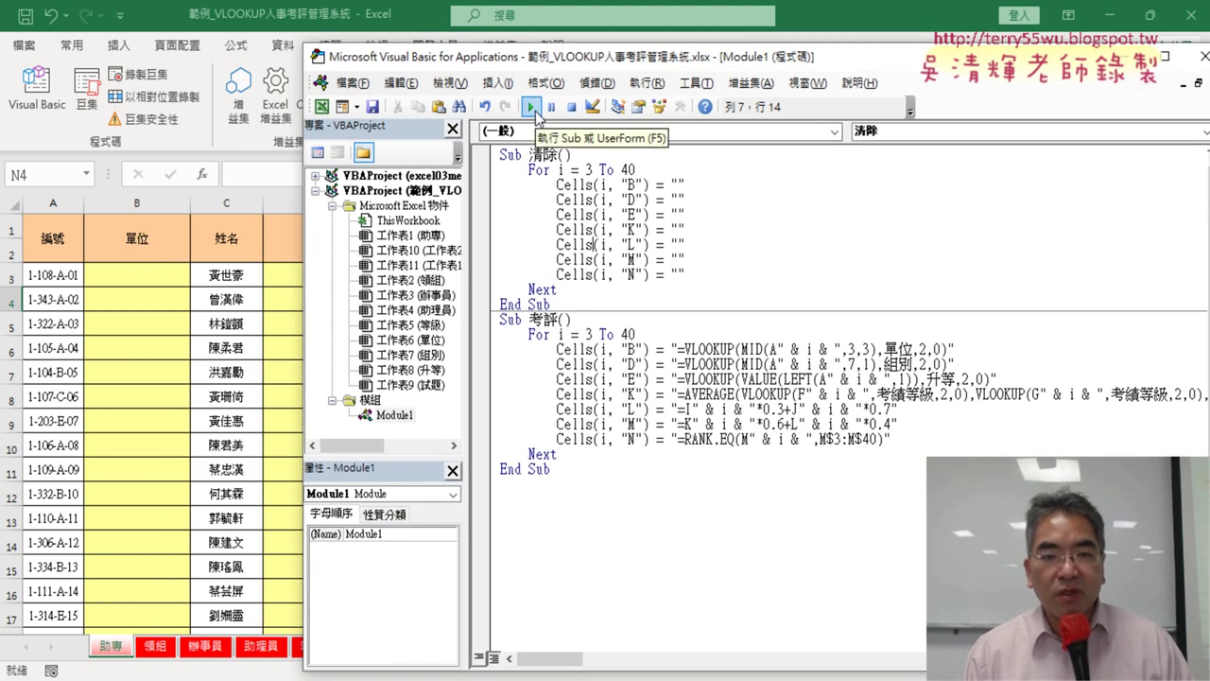
left_click(643, 394)
left_click(532, 108)
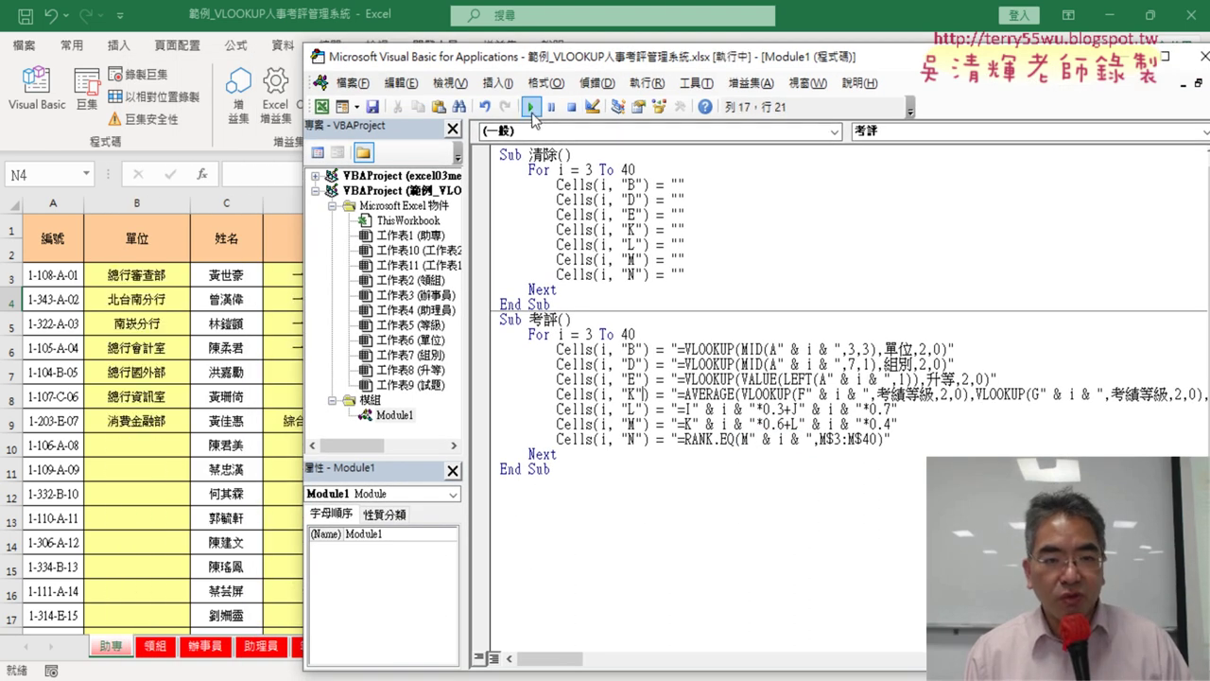
Check the generated formulas in column B and the 組別 formulas in column D.
left_click(151, 299)
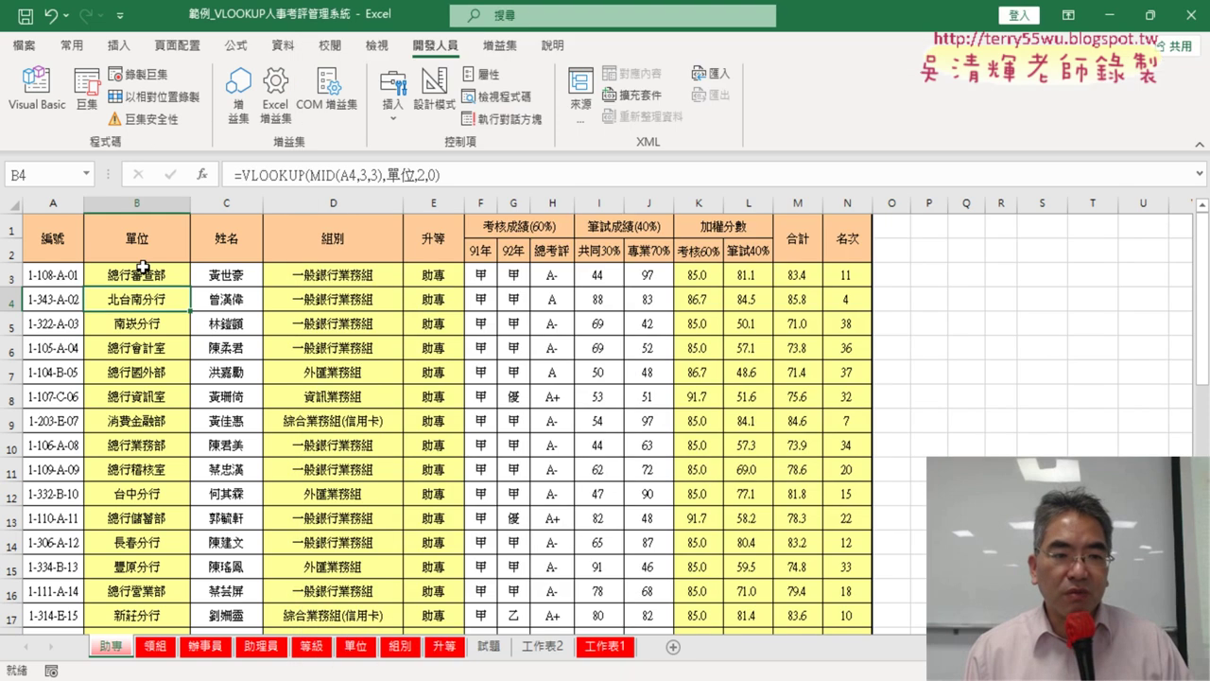
left_click(144, 267)
left_click(147, 298)
left_click(156, 328)
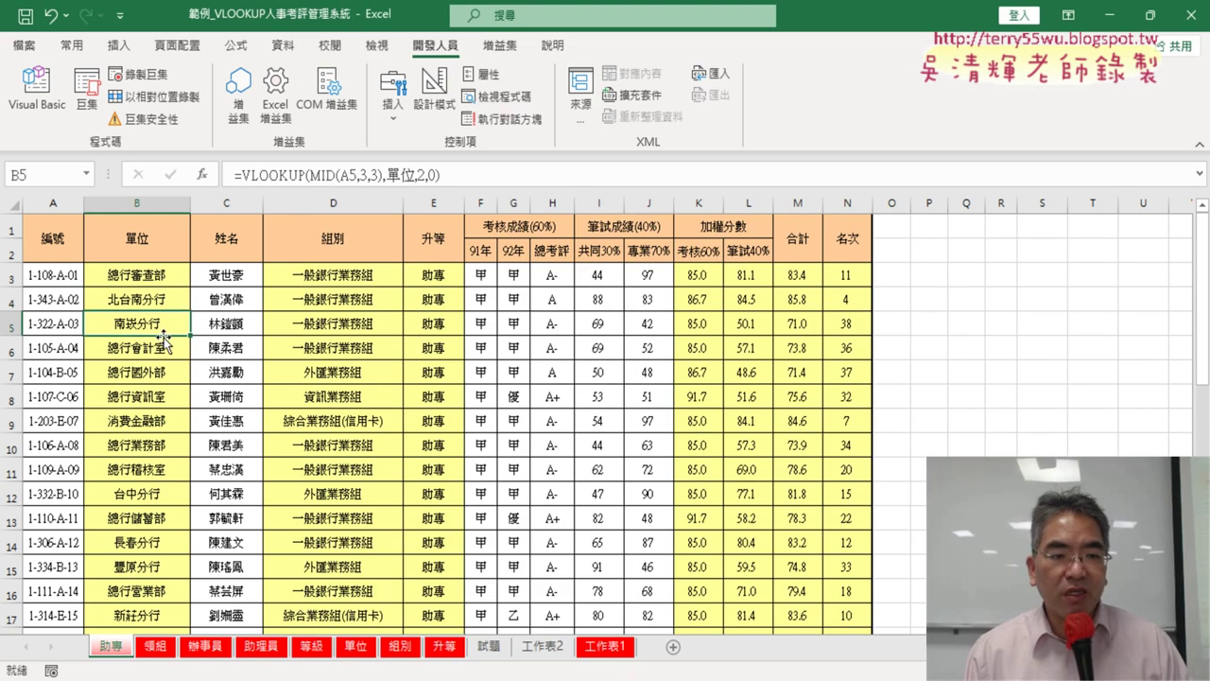
left_click(335, 278)
left_click(338, 300)
left_click(346, 326)
left_click(346, 346)
left_click(353, 276)
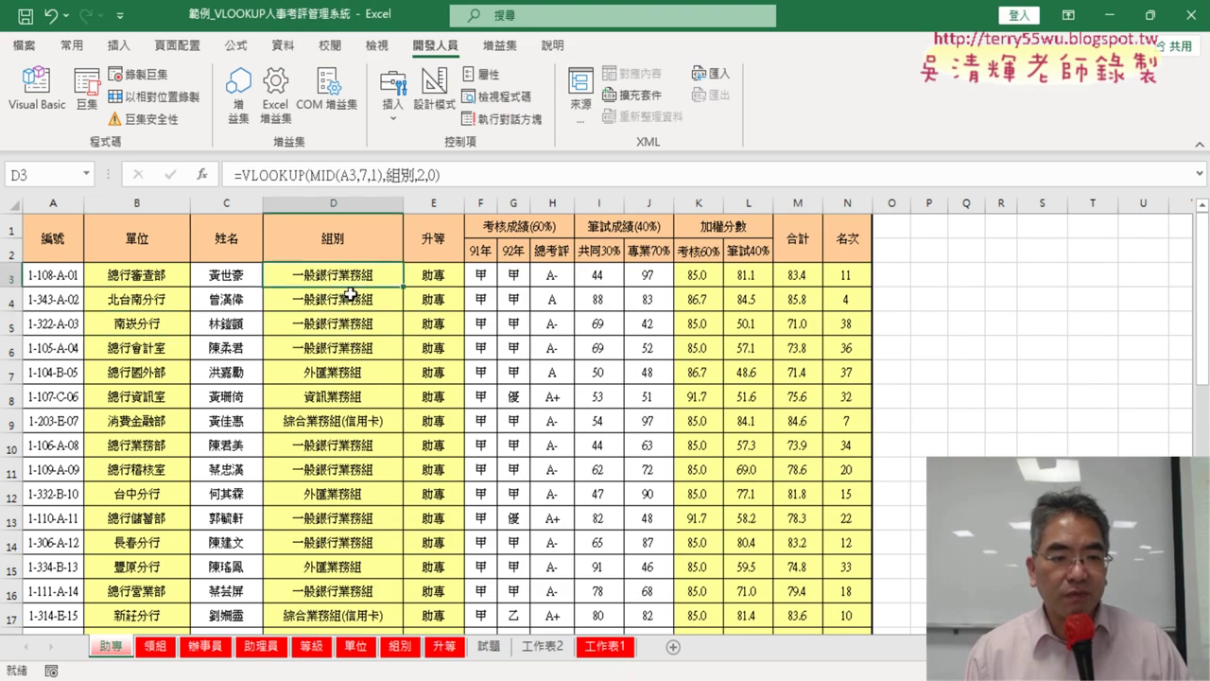
left_click(350, 295)
left_click(351, 321)
left_click(367, 300)
left_click(359, 275)
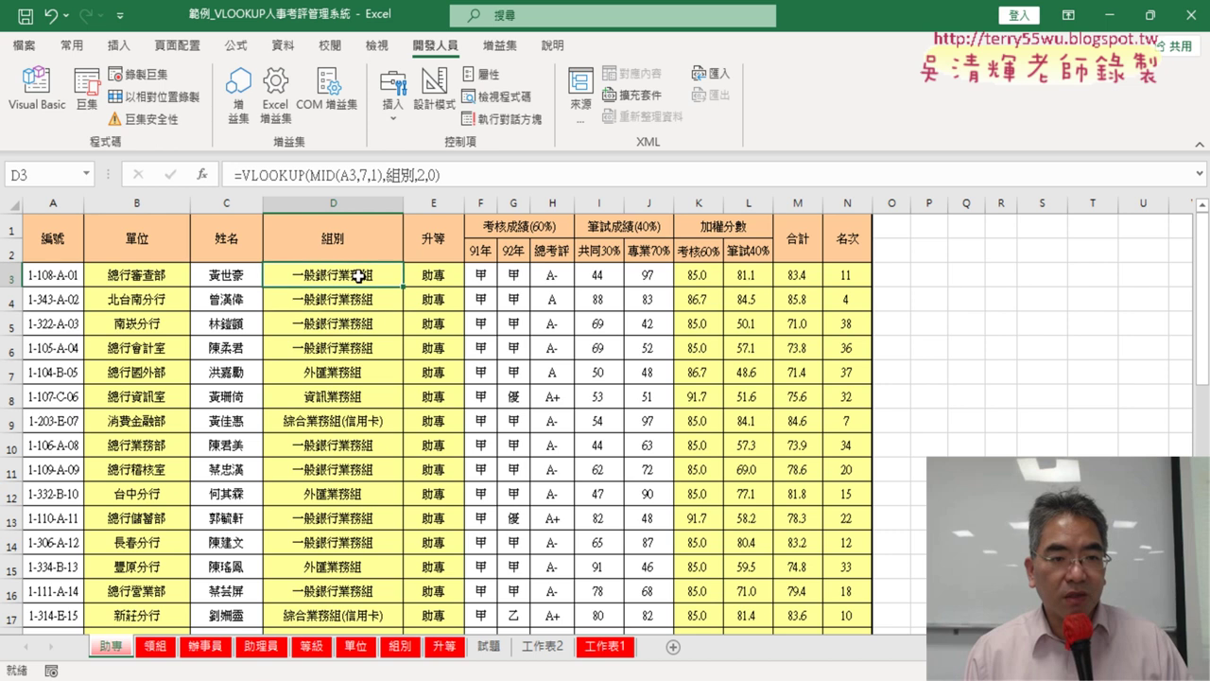
Check the 升等 formulas in column E, rows 3 to 7.
left_click(357, 299)
left_click(357, 324)
left_click(358, 348)
left_click(435, 281)
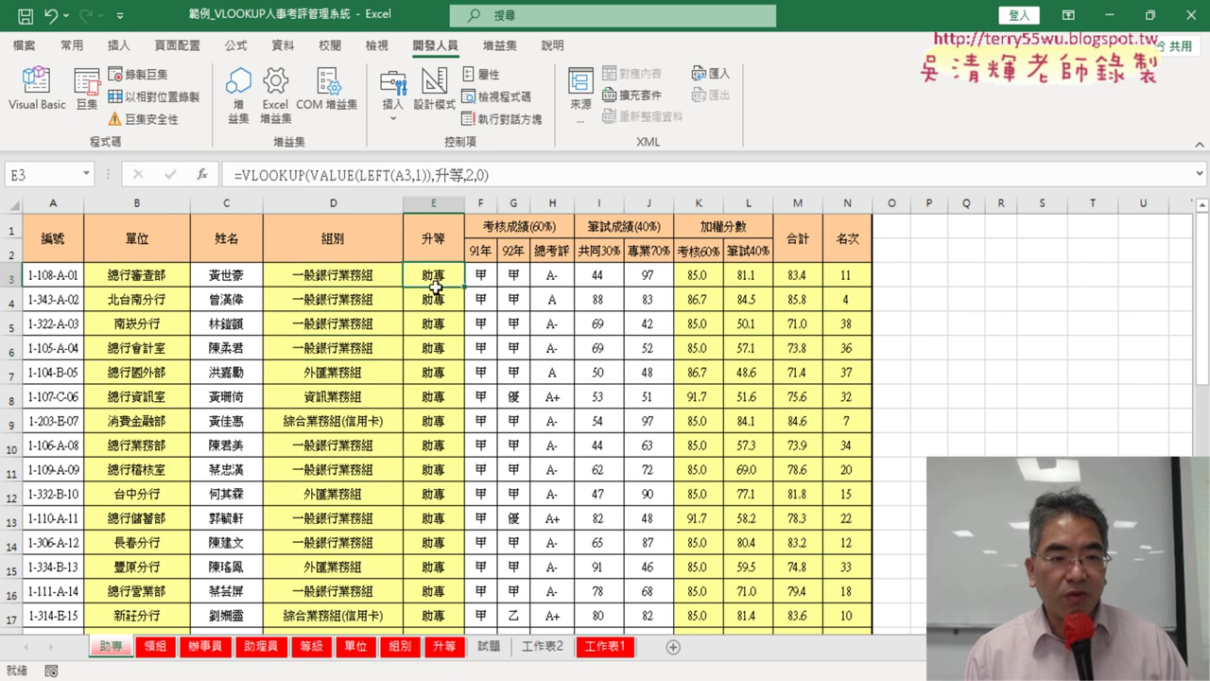
left_click(426, 301)
left_click(432, 325)
left_click(434, 348)
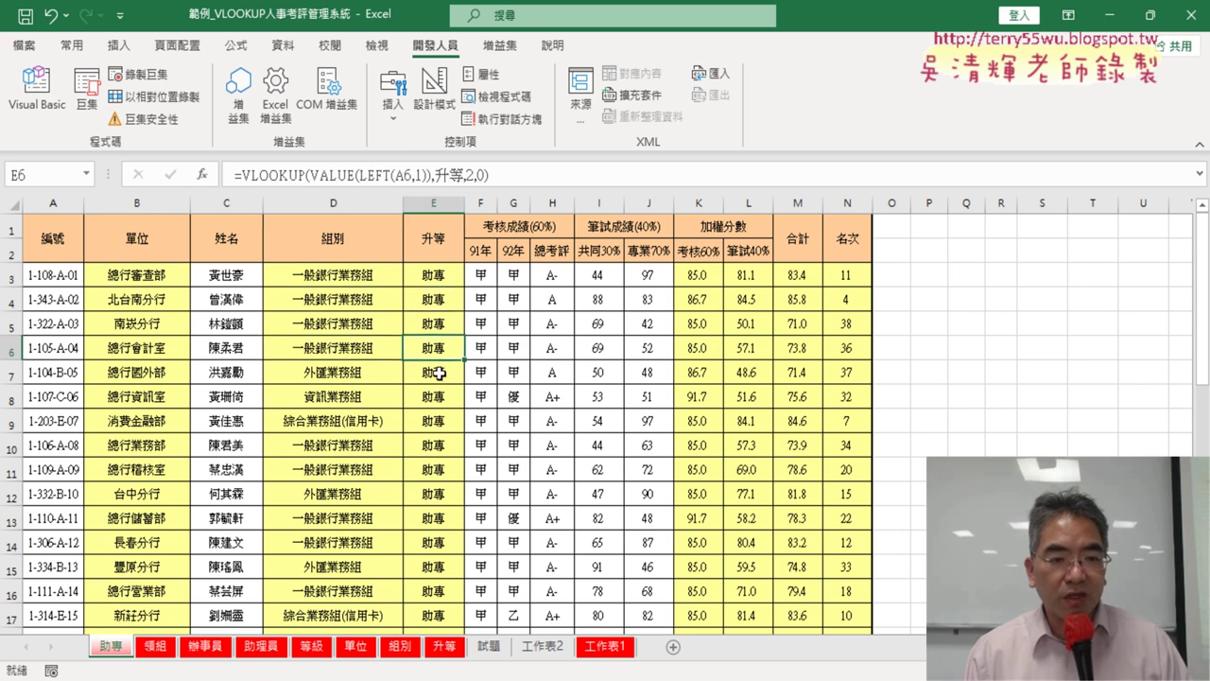
left_click(438, 373)
Check the K, L, M and N formulas in rows 3–4, then open the Macros list.
left_click(702, 275)
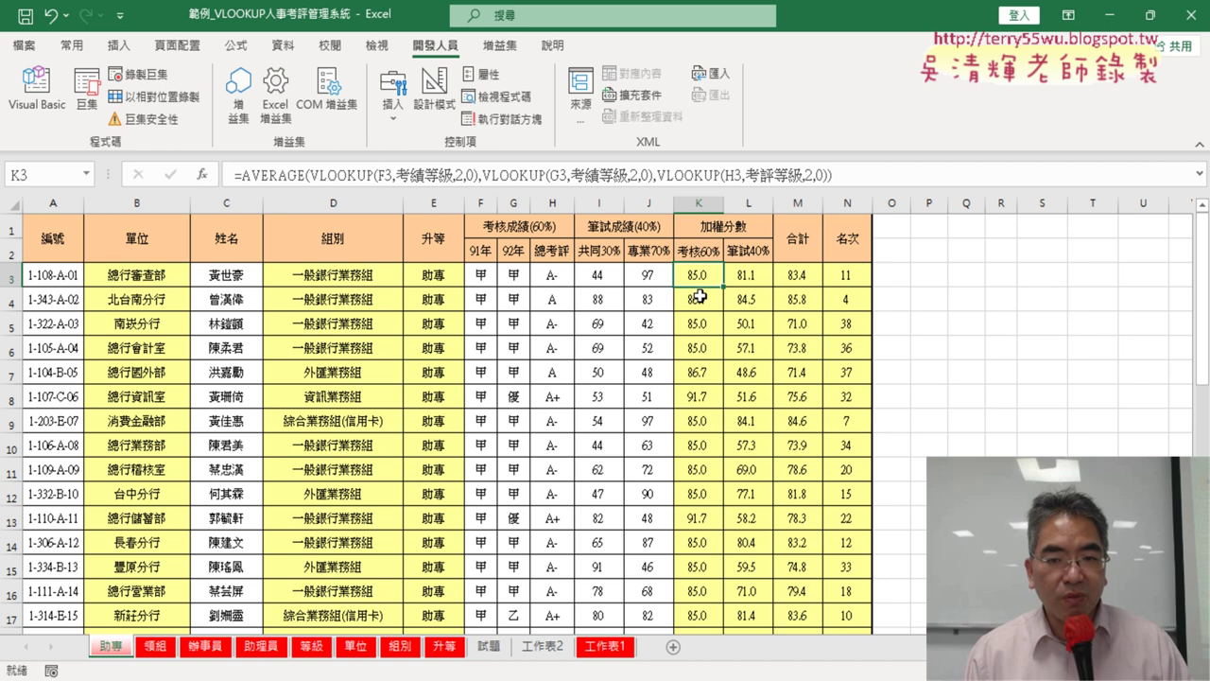
left_click(701, 297)
left_click(747, 278)
left_click(768, 295)
left_click(800, 275)
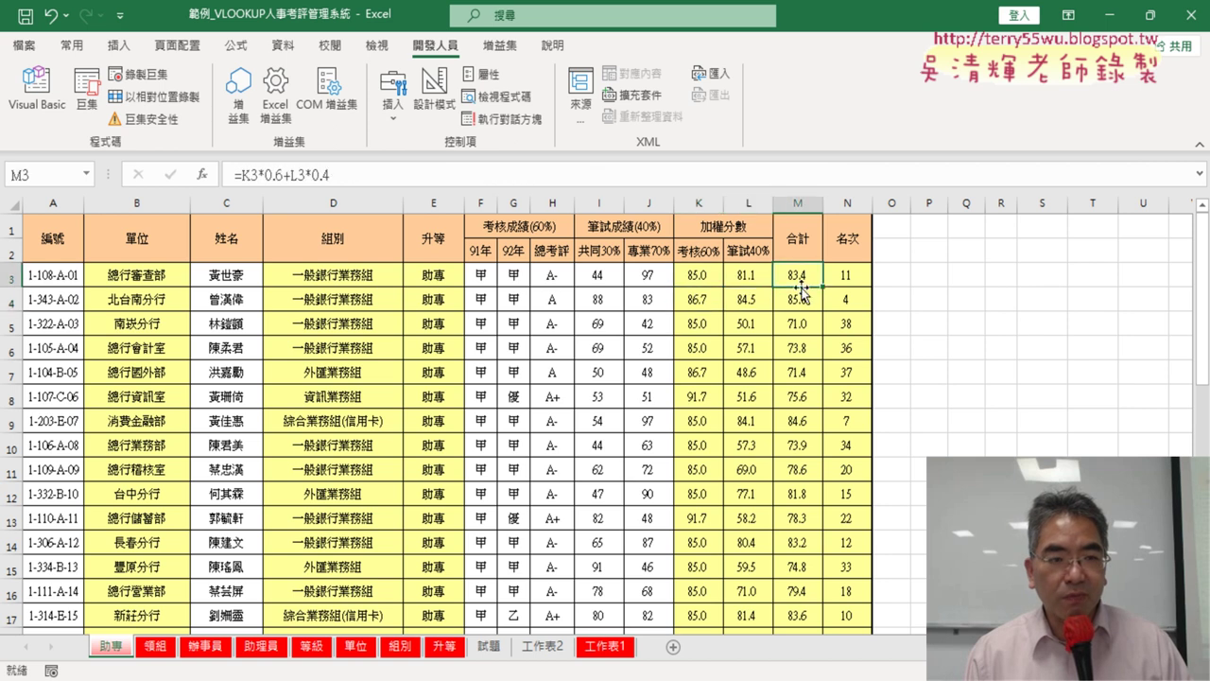
left_click(800, 297)
left_click(880, 276)
left_click(858, 272)
left_click(851, 299)
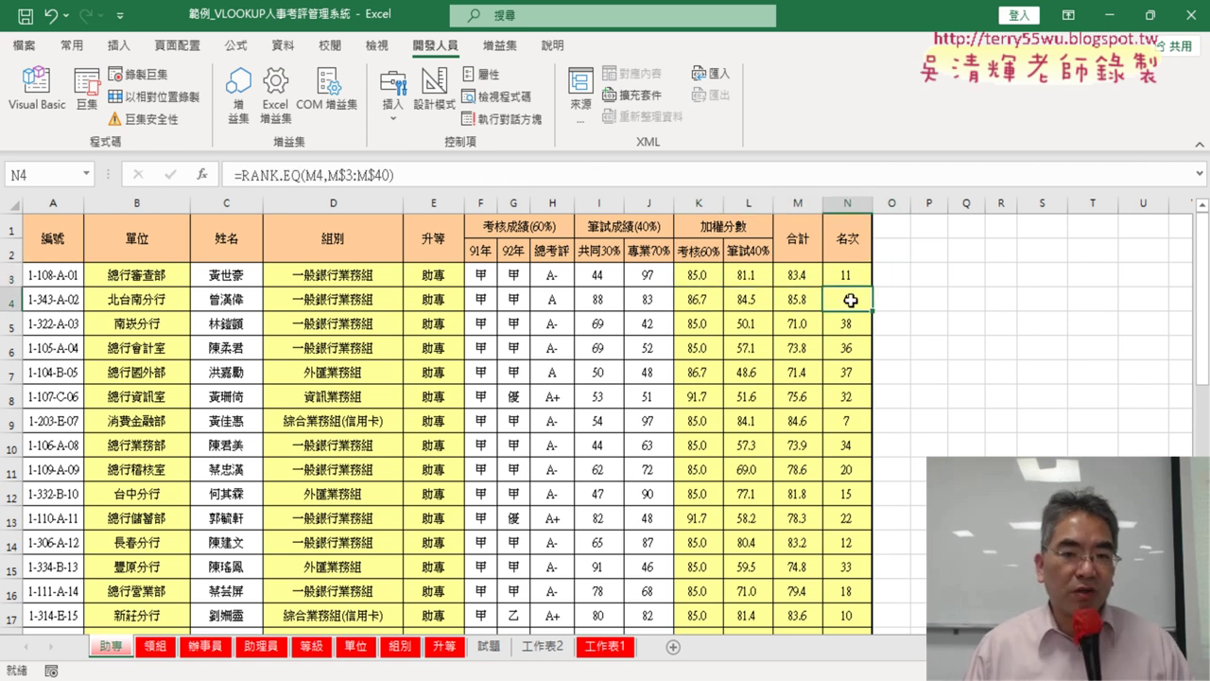
left_click(87, 95)
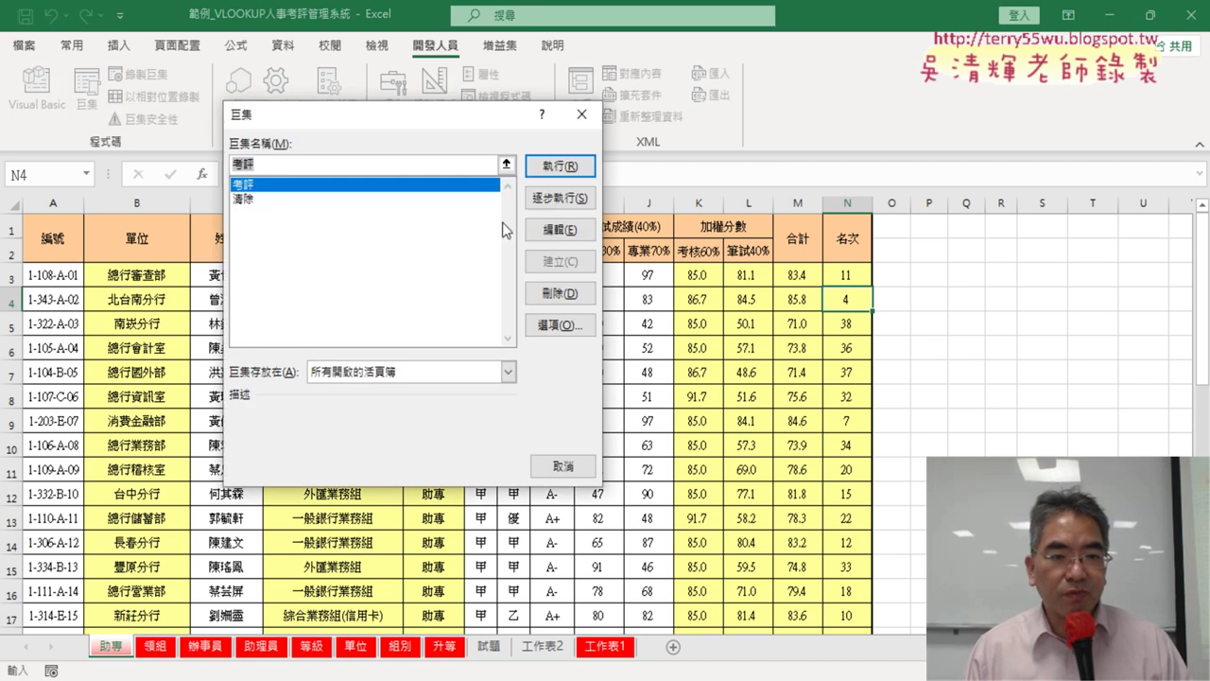
Close the Macros list and rerun 清除 then 考評 from the Module1 code.
left_click(581, 114)
left_click(36, 90)
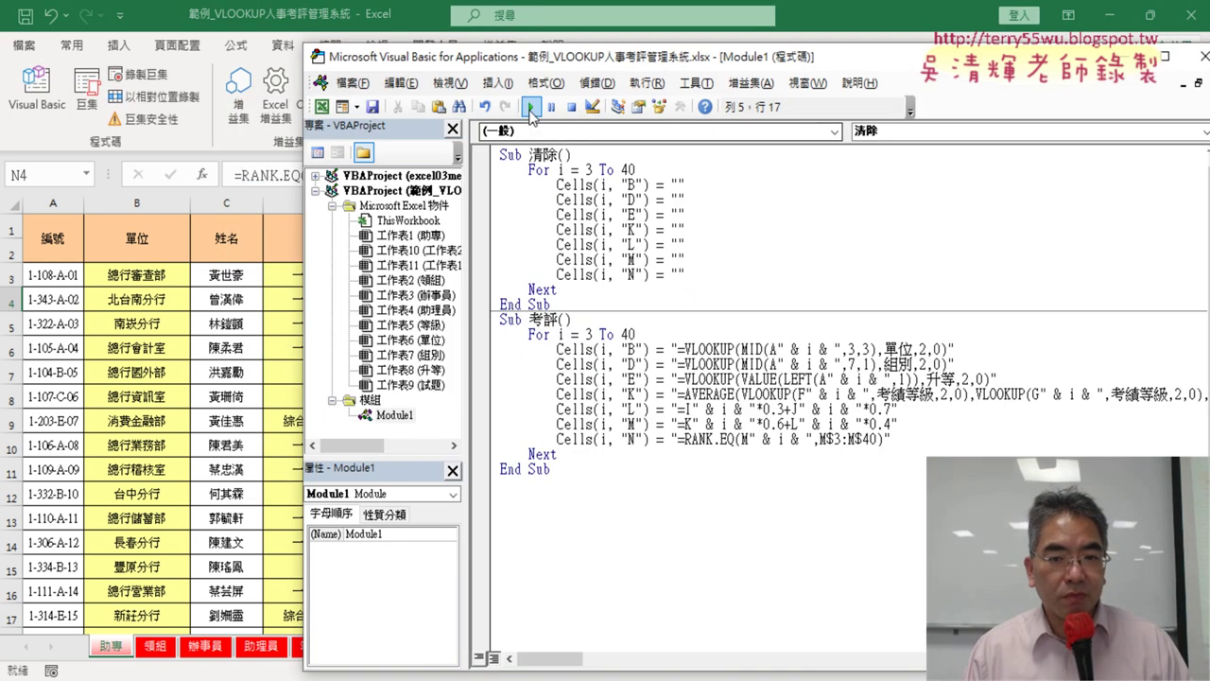
left_click(531, 106)
left_click(624, 378)
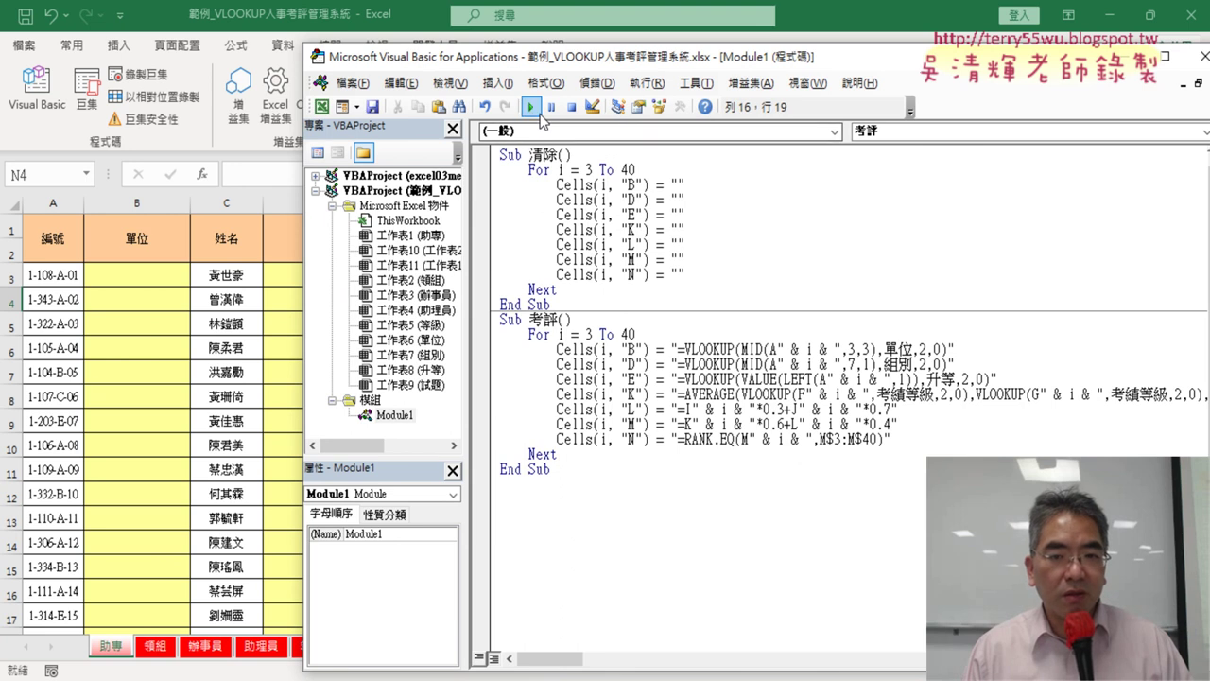
left_click(530, 107)
Shrink the code window to uncover column N, rerun both macros, then close the editor.
left_click_drag(856, 62, 639, 72)
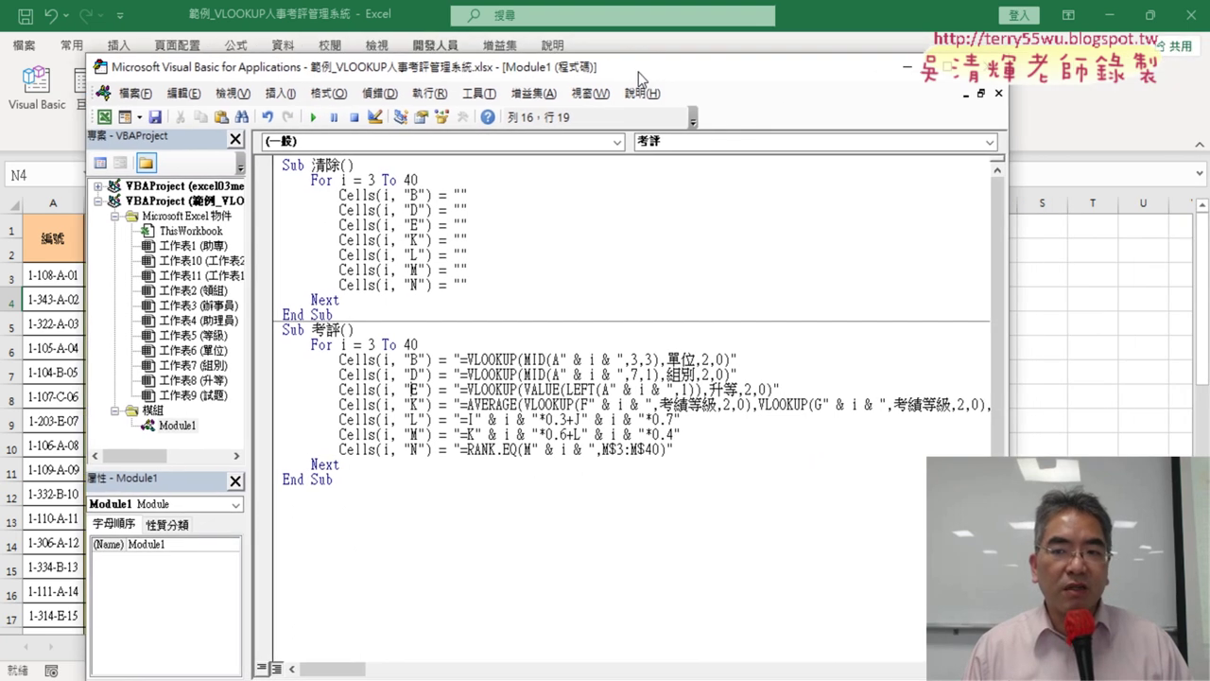
left_click_drag(1002, 249, 806, 274)
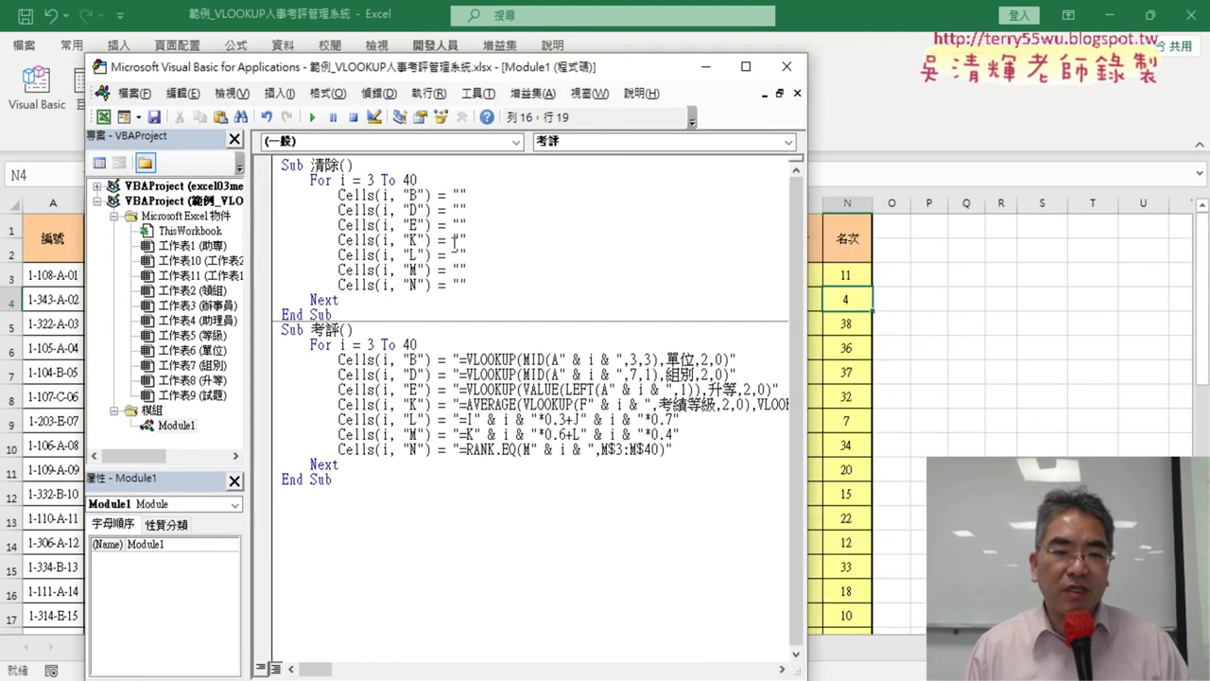
left_click(454, 240)
left_click(312, 116)
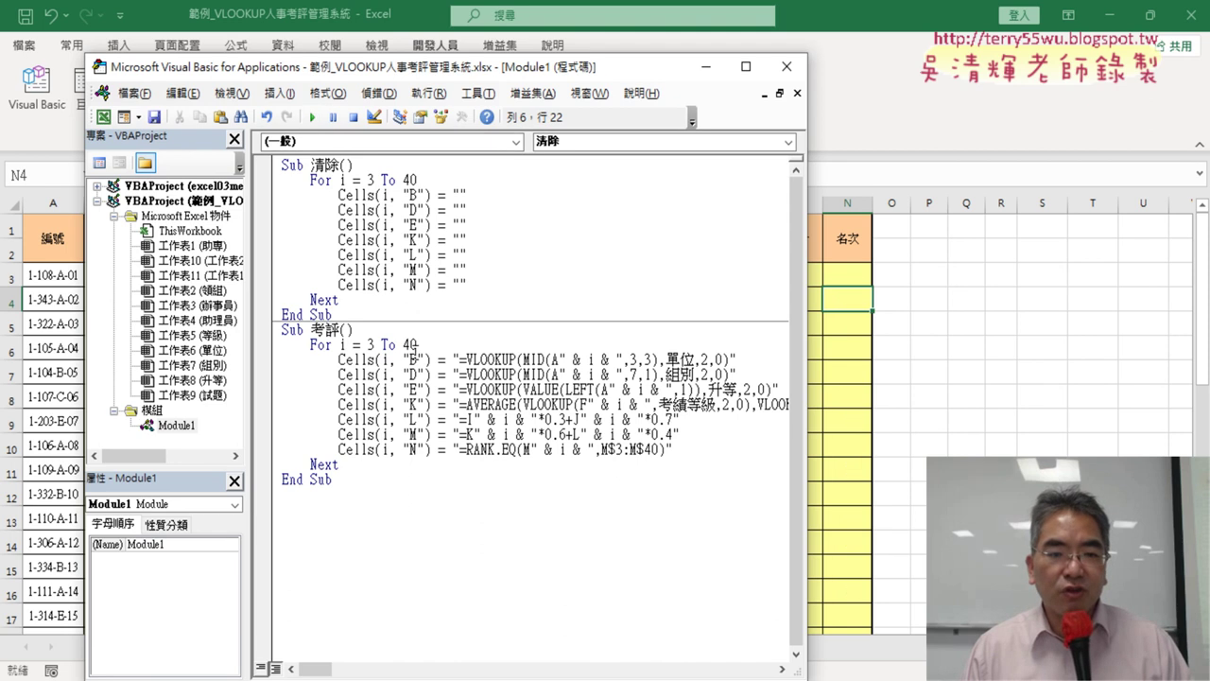
left_click(439, 374)
left_click(312, 116)
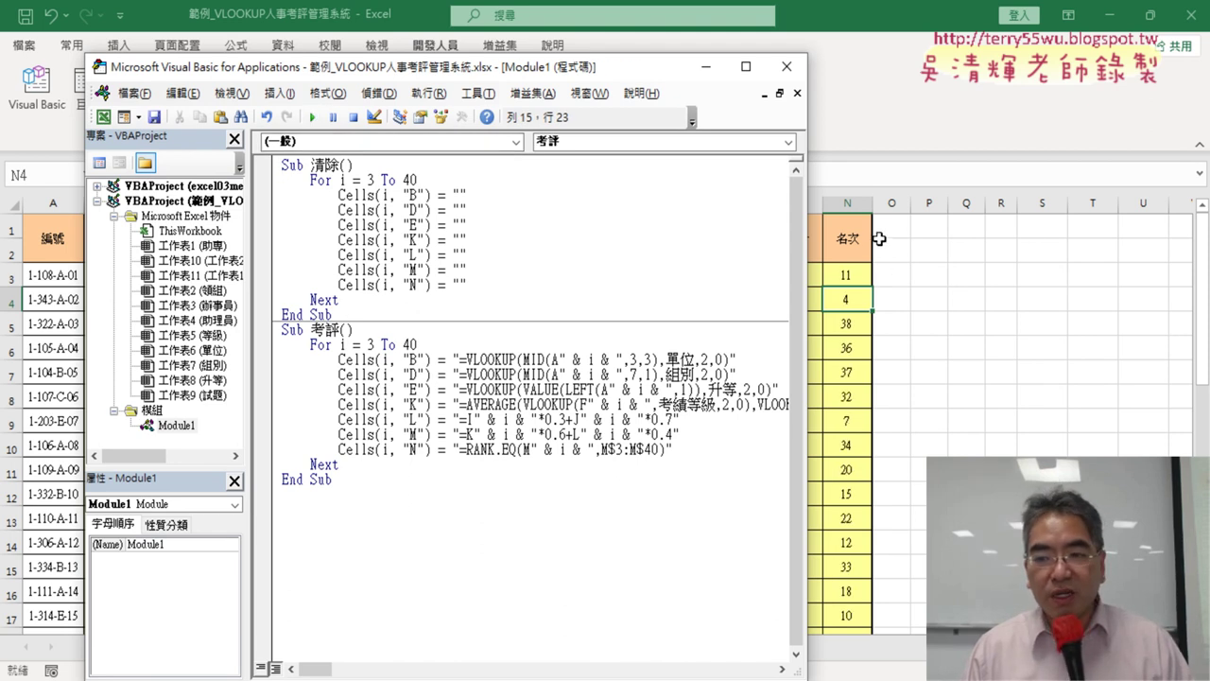
left_click(785, 66)
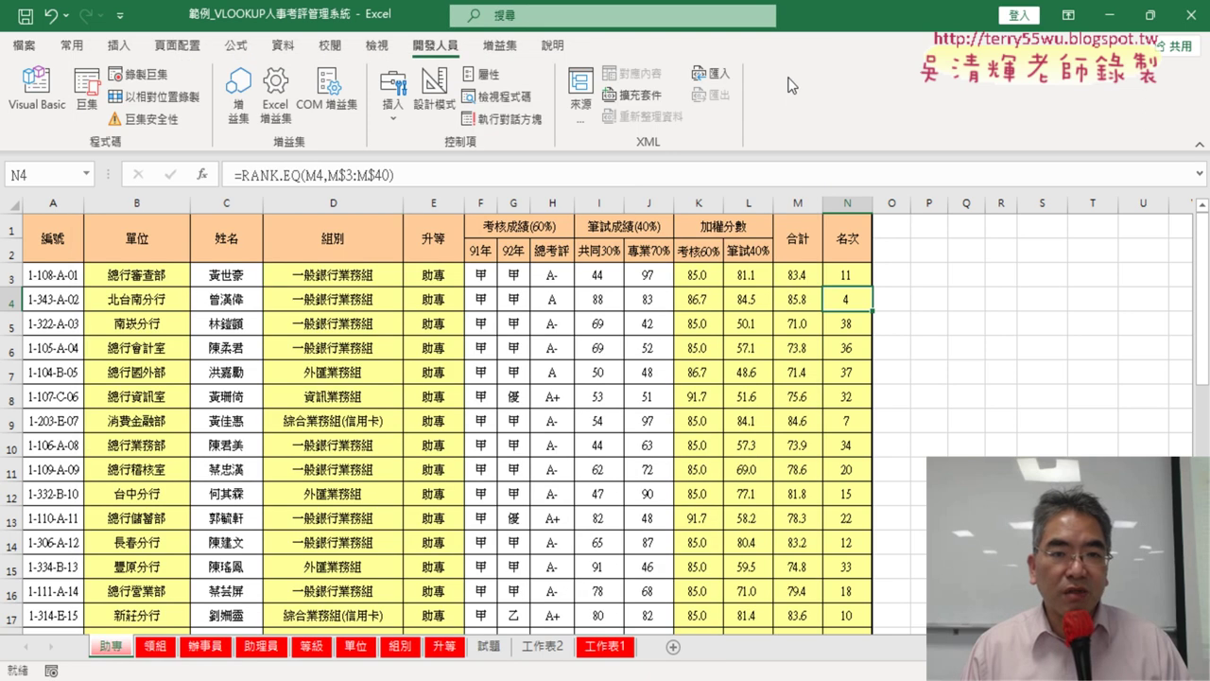
Draw a form button near P2 and assign it the 考評 macro.
left_click(393, 100)
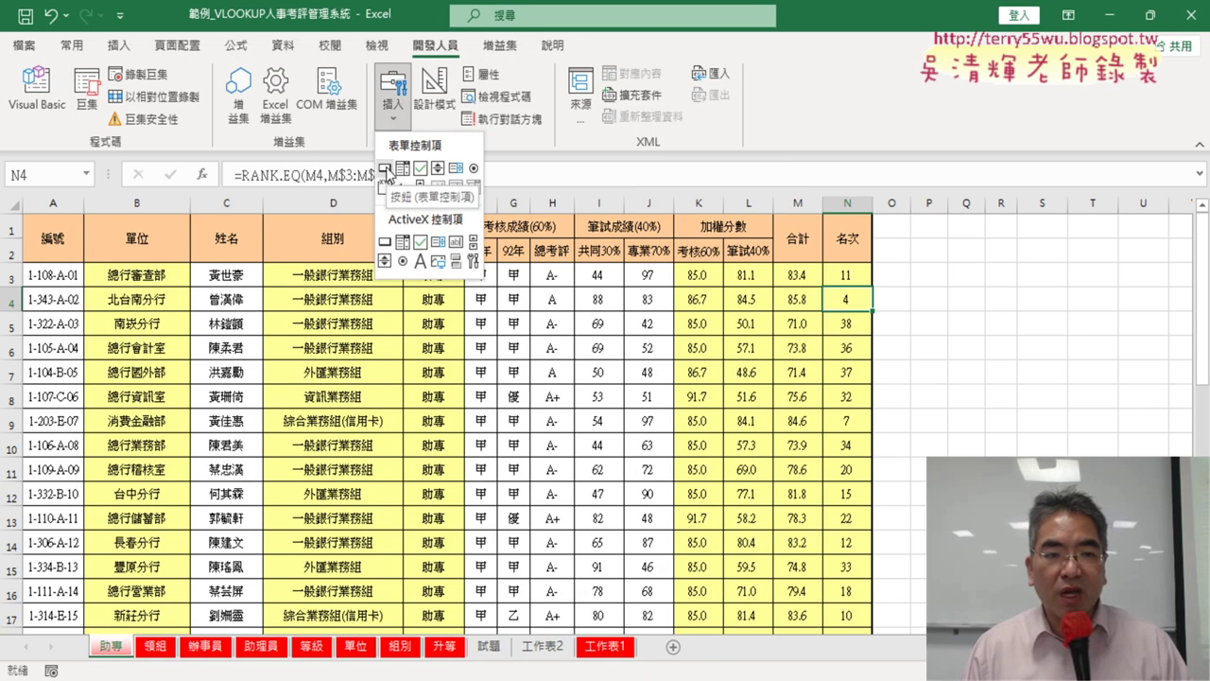
left_click(387, 170)
mouse_move(923, 244)
left_mouse_down()
mouse_move(999, 280)
mouse_move(1041, 279)
left_mouse_up()
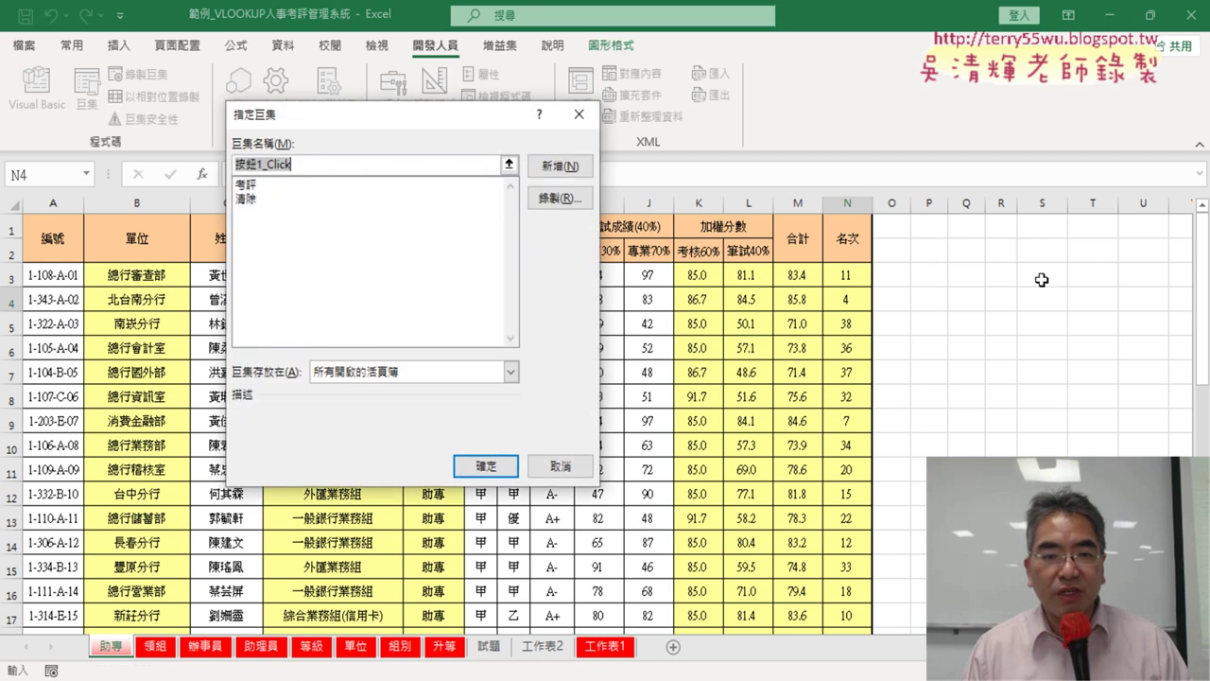
left_click(252, 185)
left_click_drag(266, 166, 224, 171)
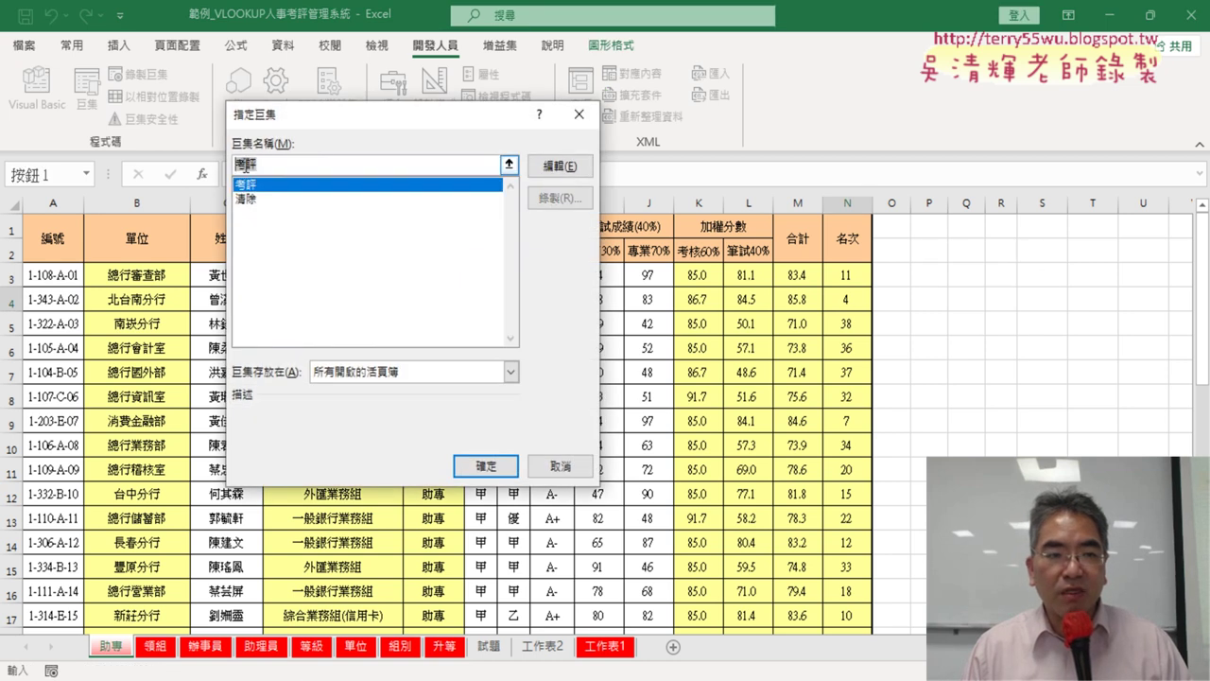
right_click(240, 164)
left_click(289, 196)
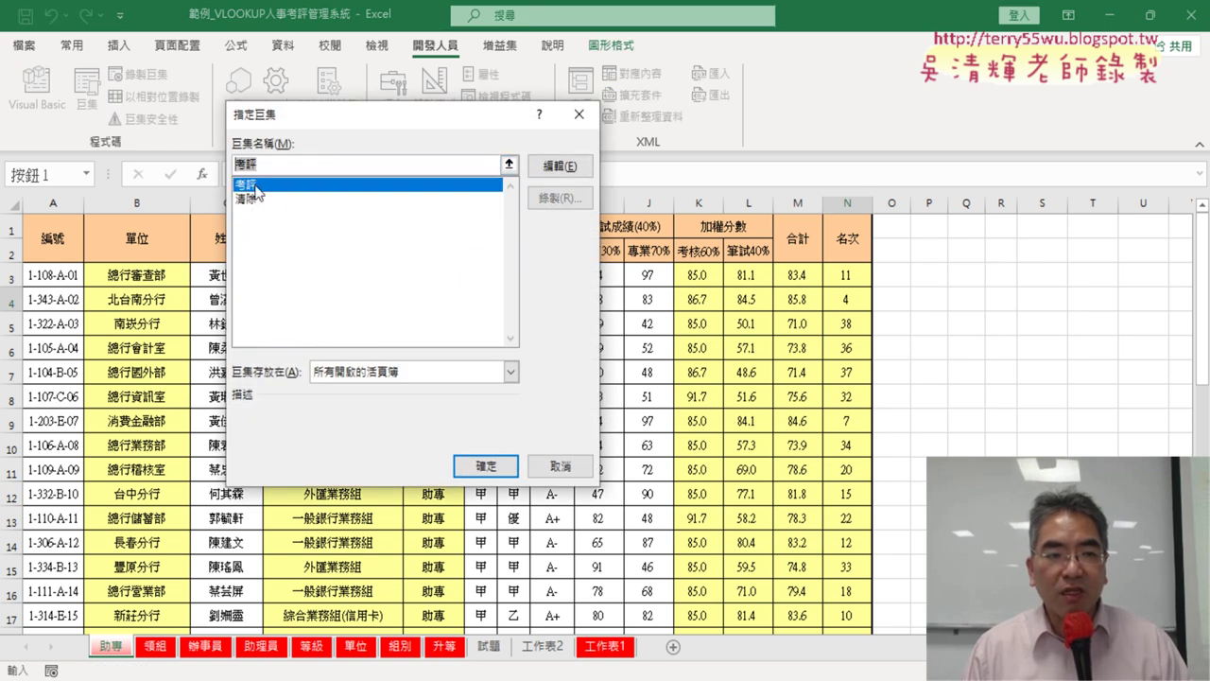
right_click(246, 160)
left_click(283, 195)
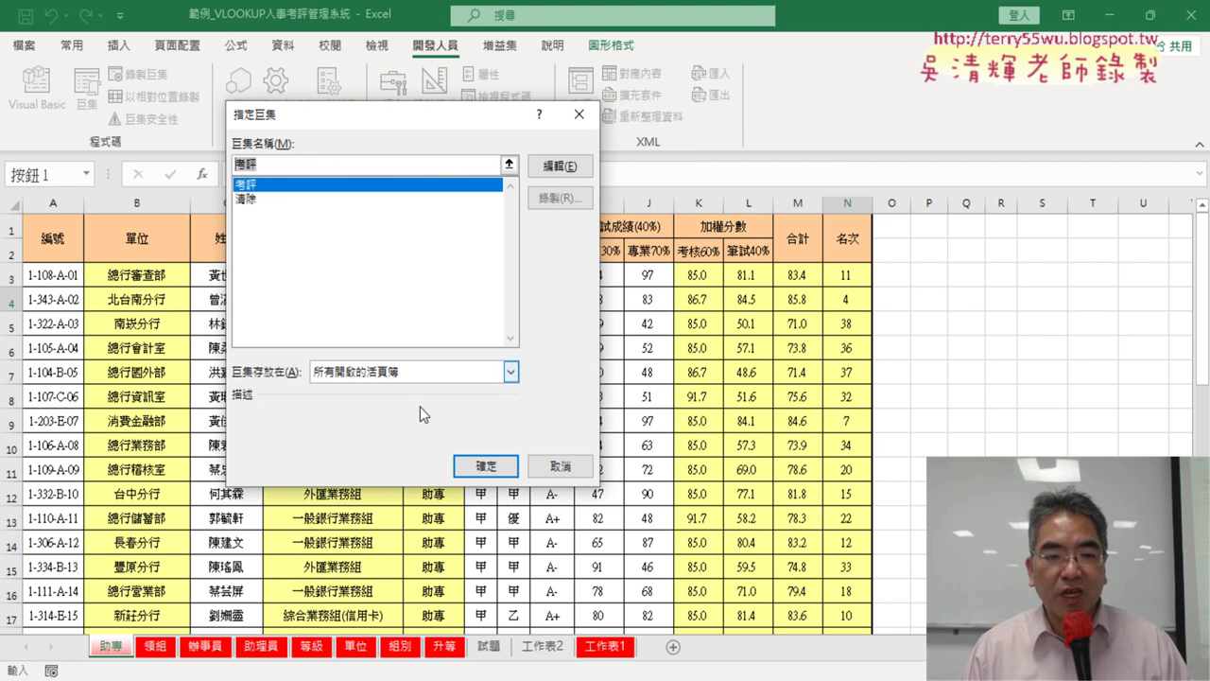
left_click(487, 467)
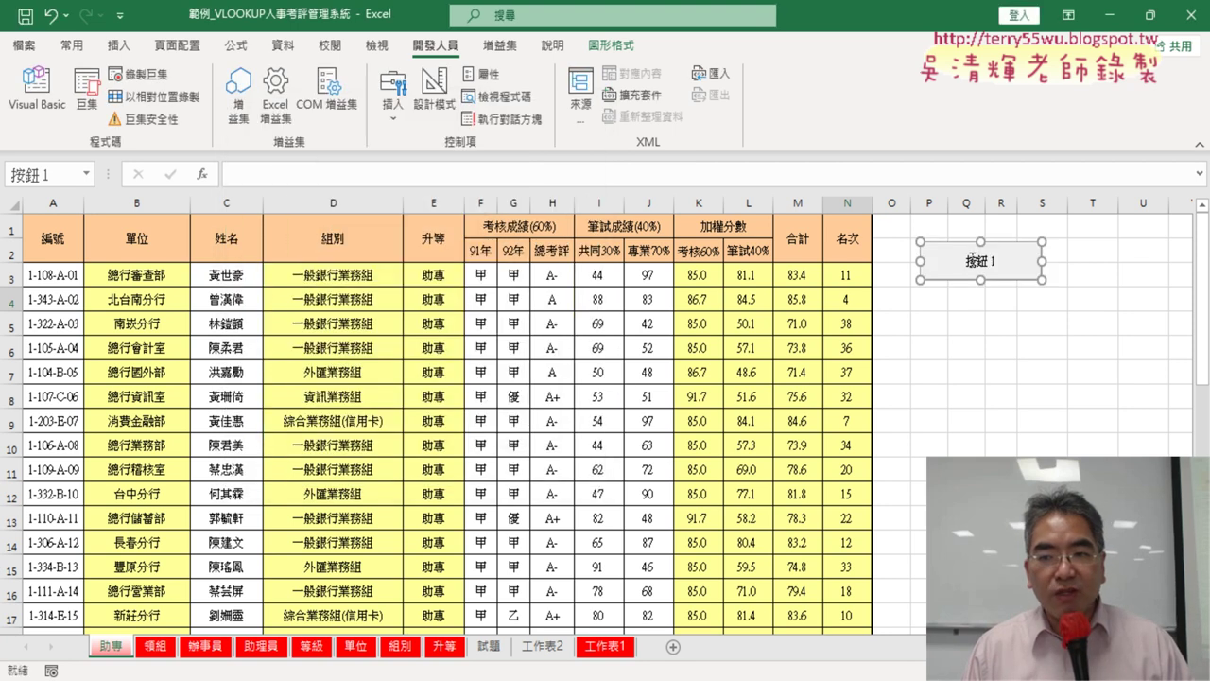
Replace the button's default caption with 考評.
left_click(973, 255)
key("BackSpace")
key("BackSpace")
key("BackSpace")
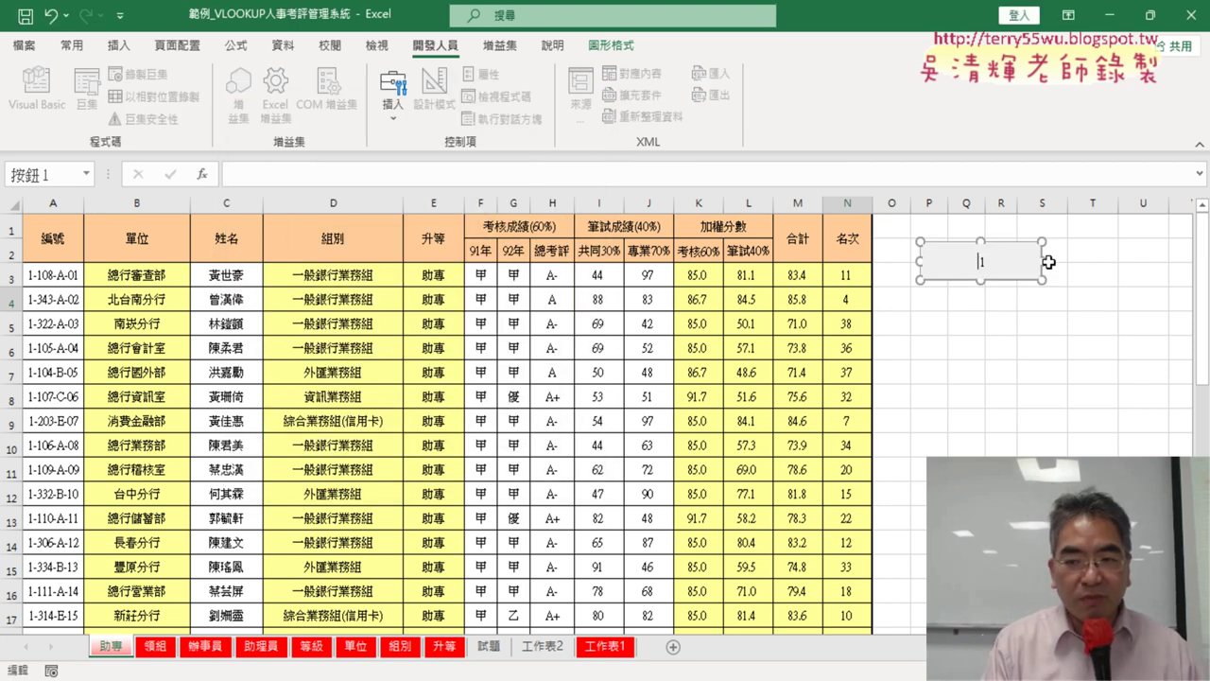
key("Delete")
type("考評")
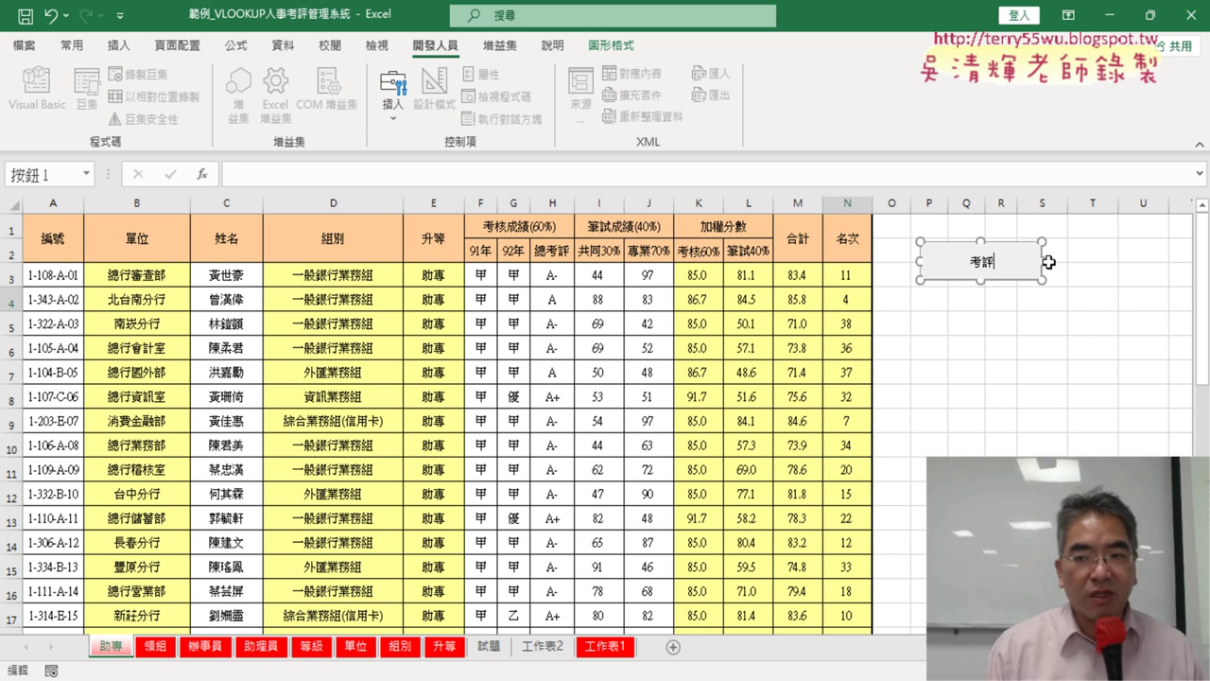
left_click(988, 451)
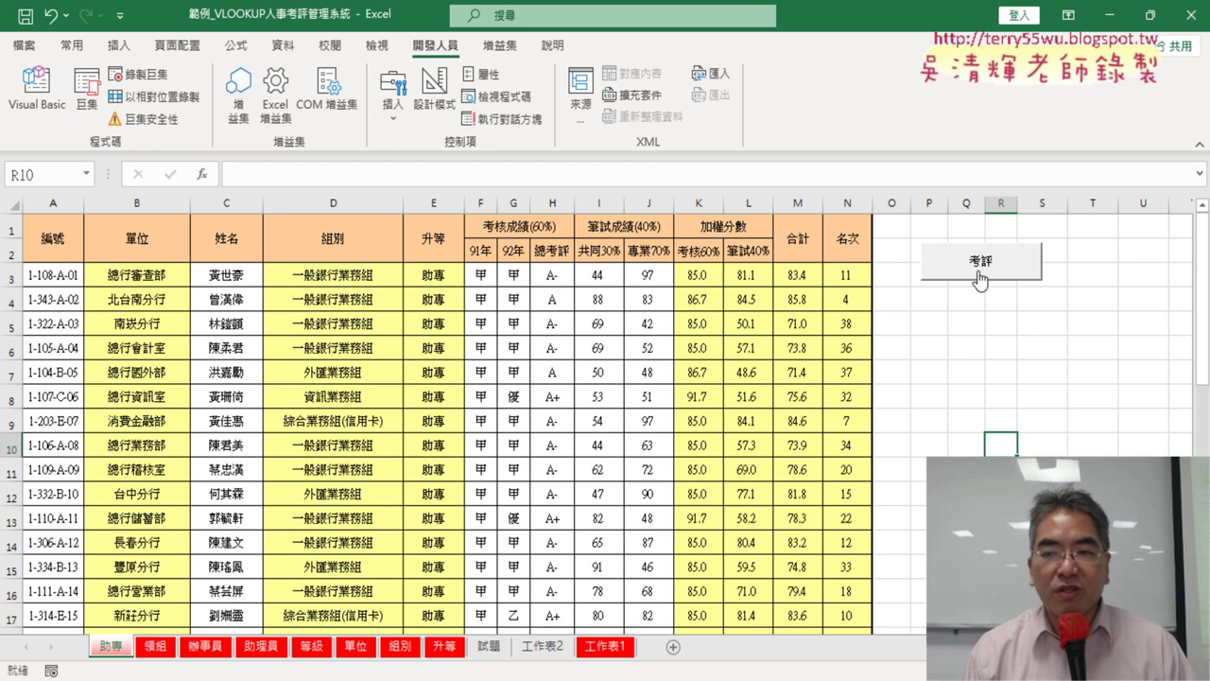
Copy the 考評 button and paste the copy at cell P4.
right_click(1015, 259)
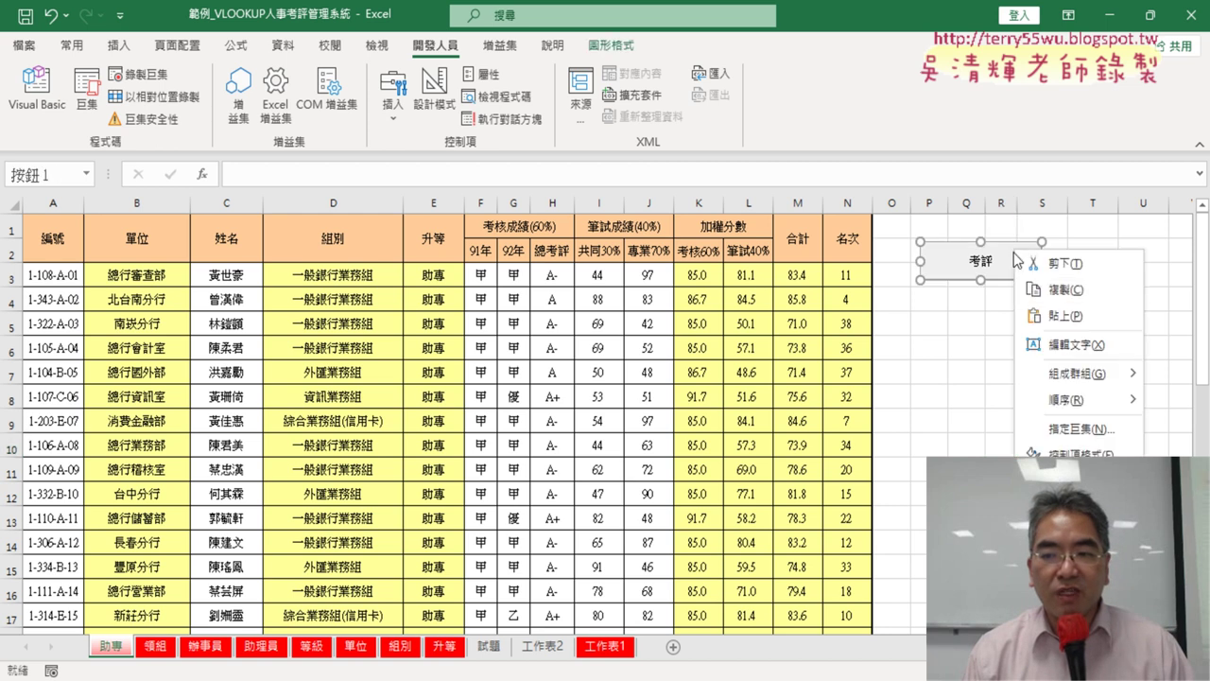
left_click(1072, 299)
left_click(934, 307)
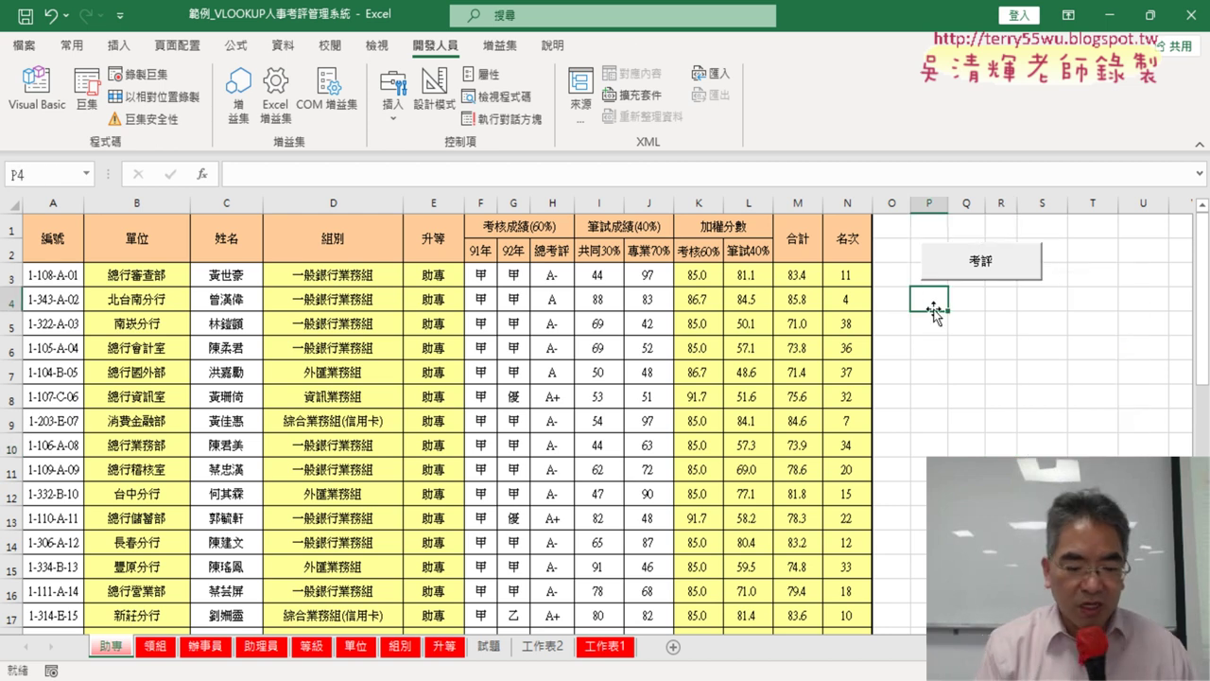
key("ctrl+v")
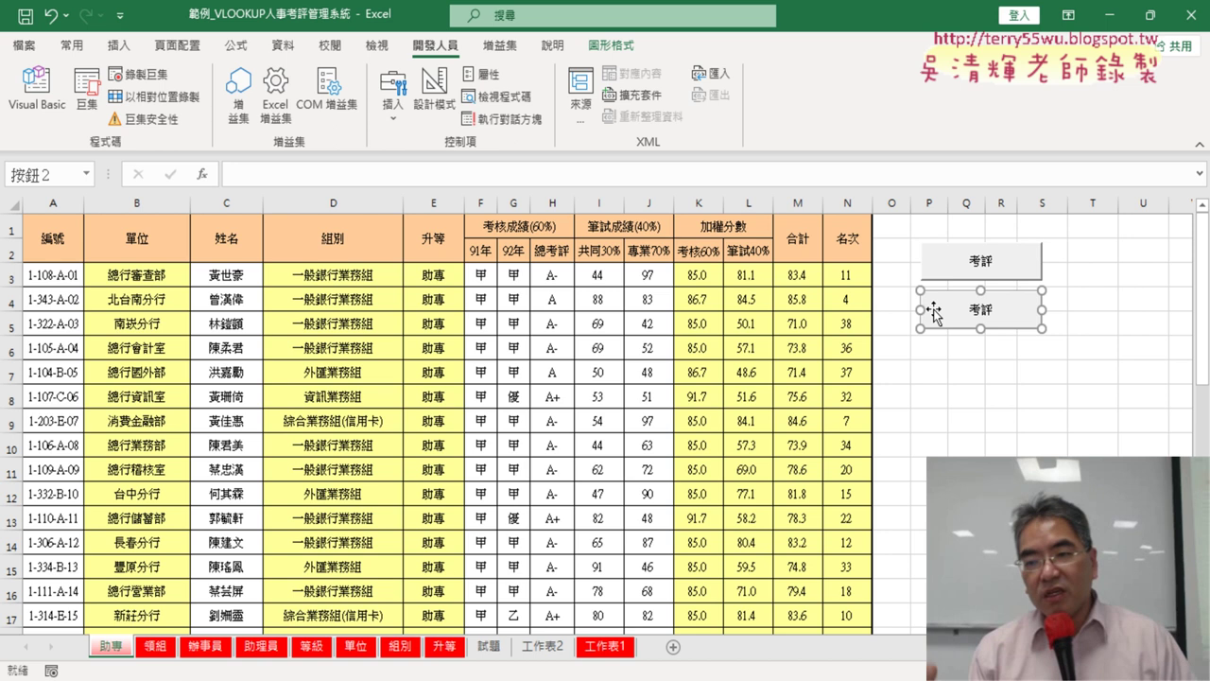
Assign the 清除 macro to the pasted button.
right_click(1013, 299)
left_click(1040, 556)
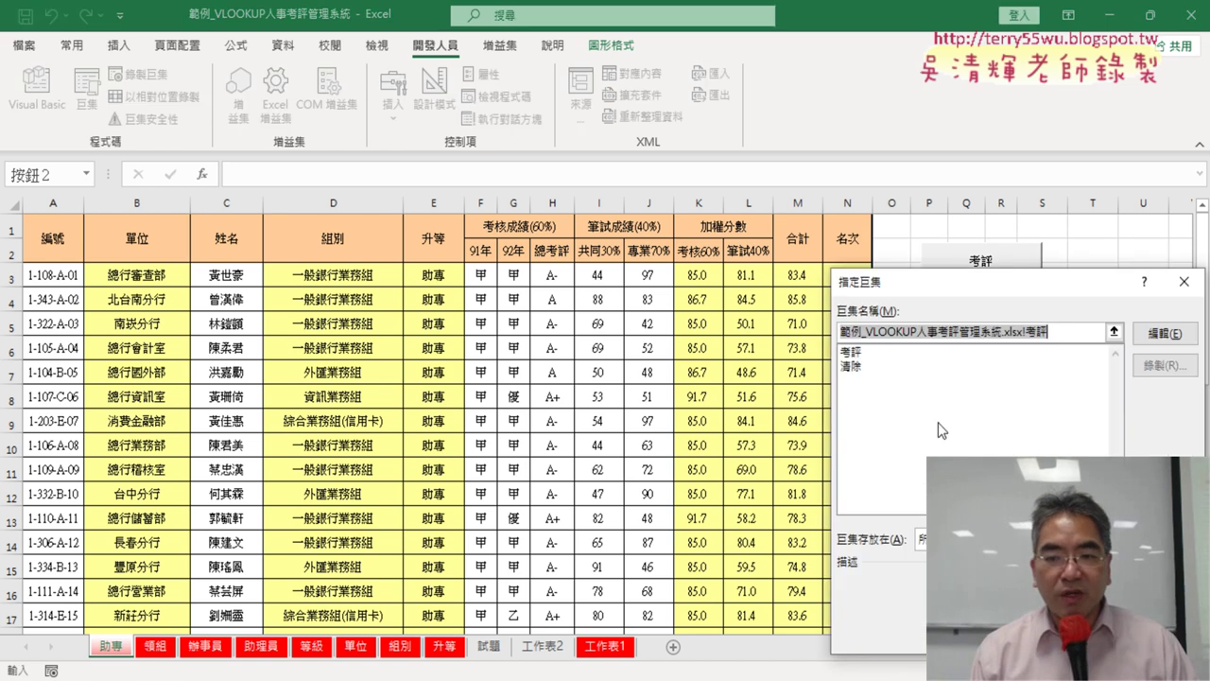
left_click(865, 366)
right_click(868, 332)
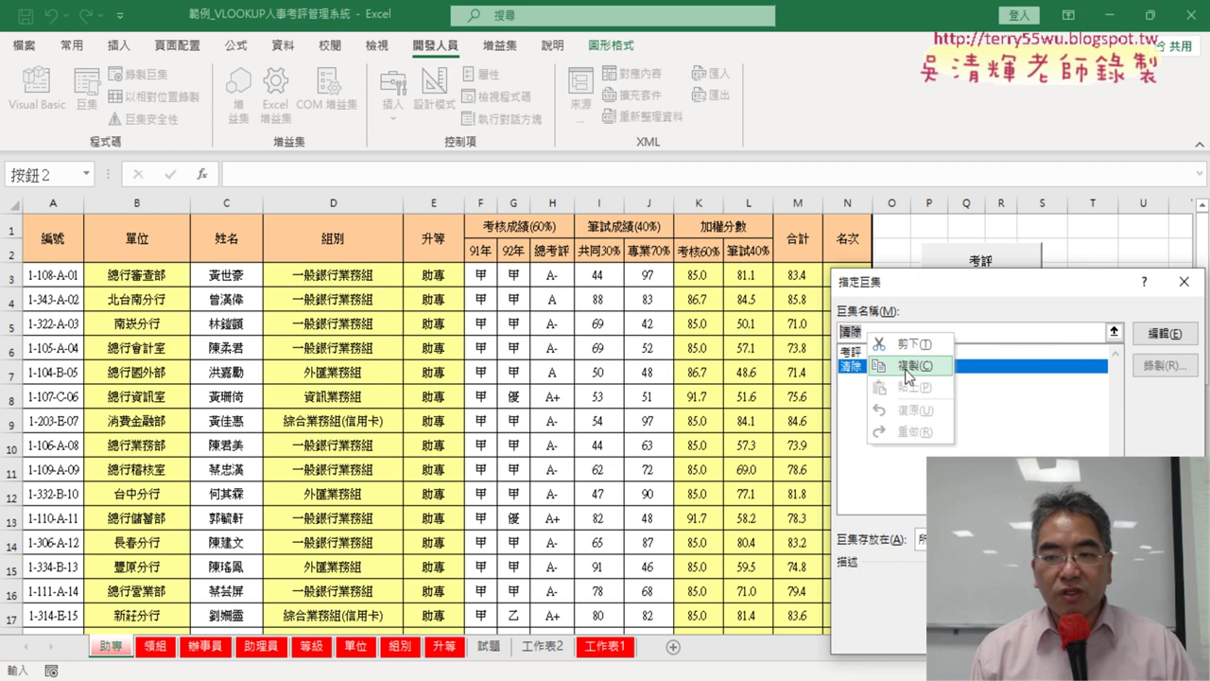
left_click(907, 379)
left_click(1087, 632)
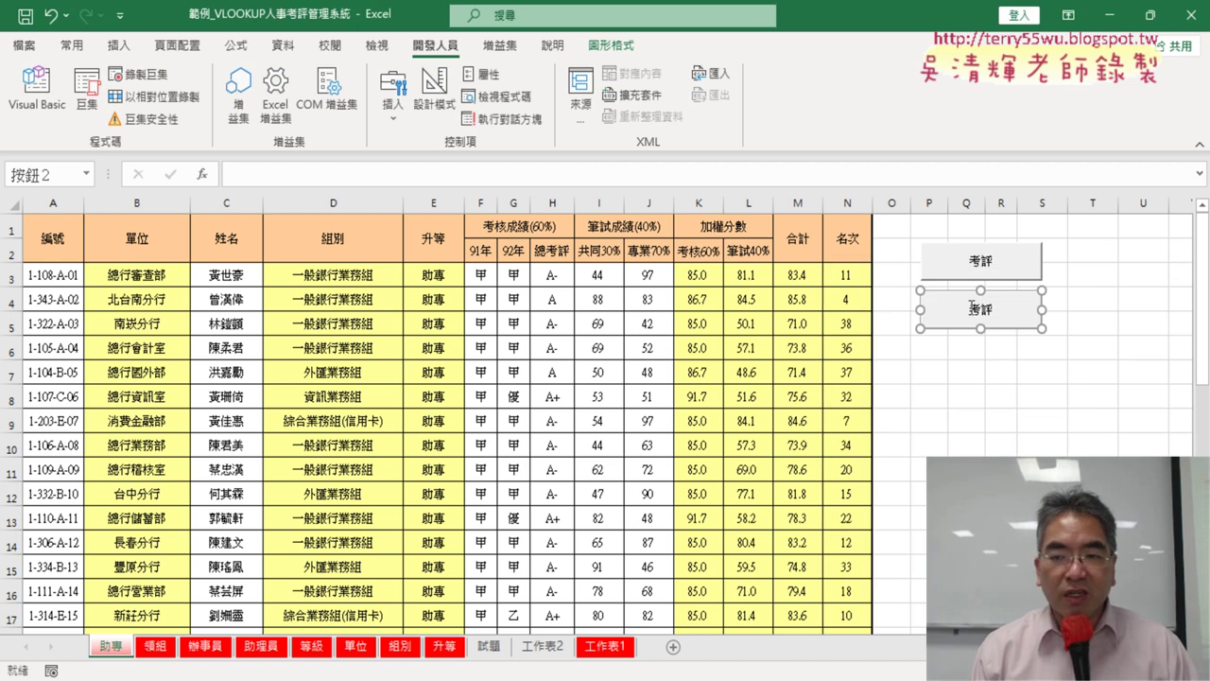
Change the copied button's caption from 考評 to 清除.
left_click(972, 306)
key("Delete")
key("Delete")
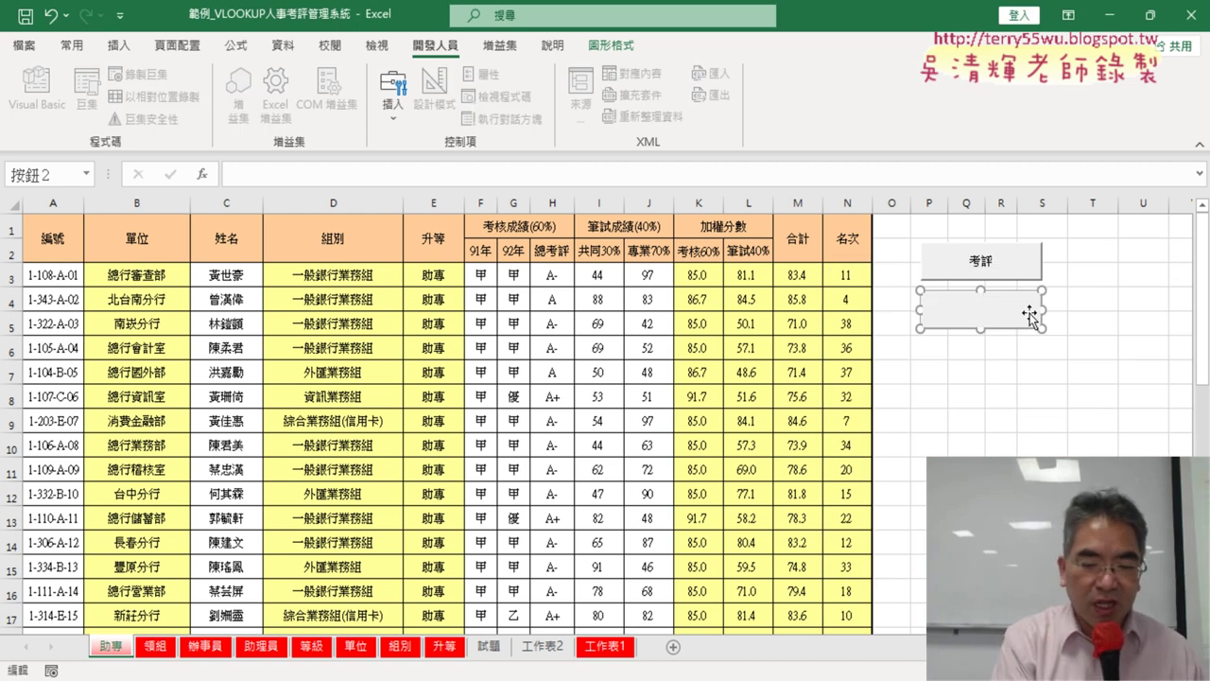
type("清除")
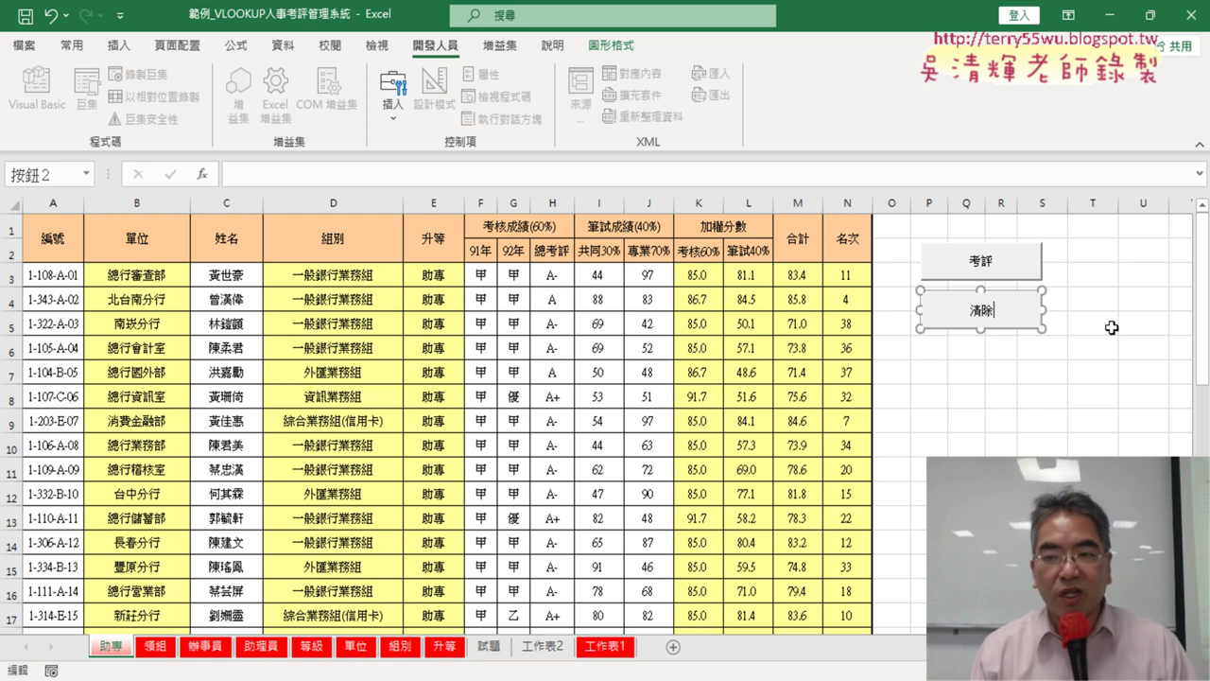
left_click(998, 428)
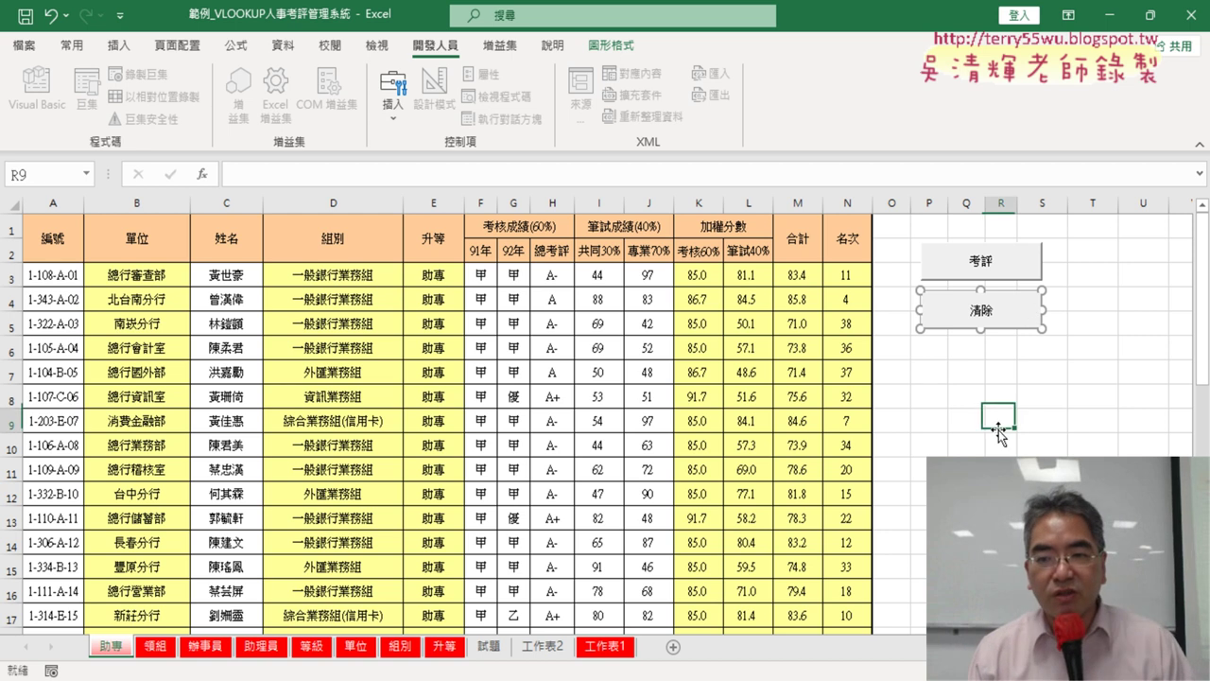
left_click(980, 320)
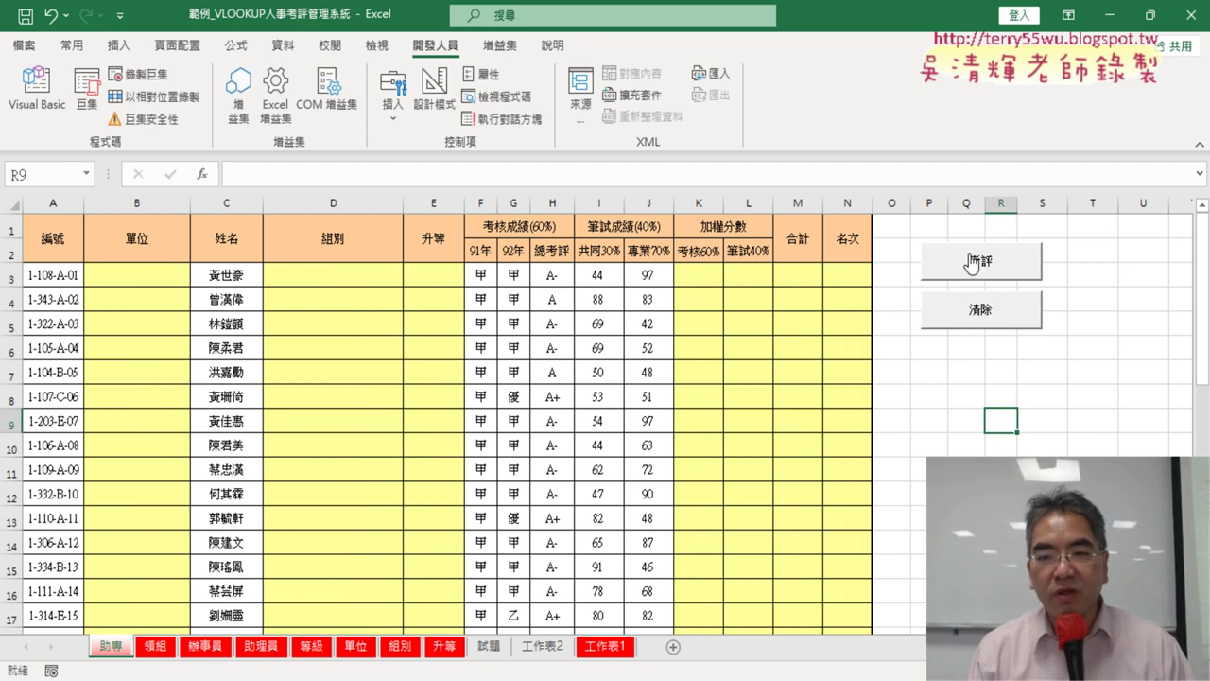
left_click(972, 265)
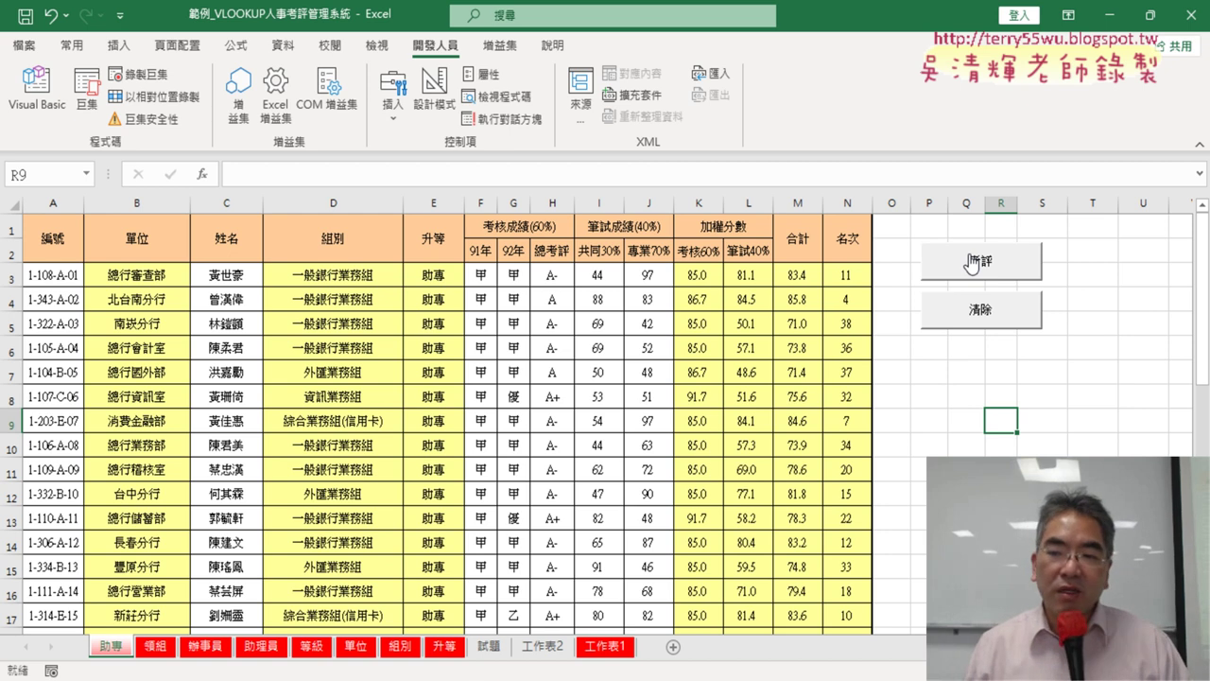
left_click(1030, 323)
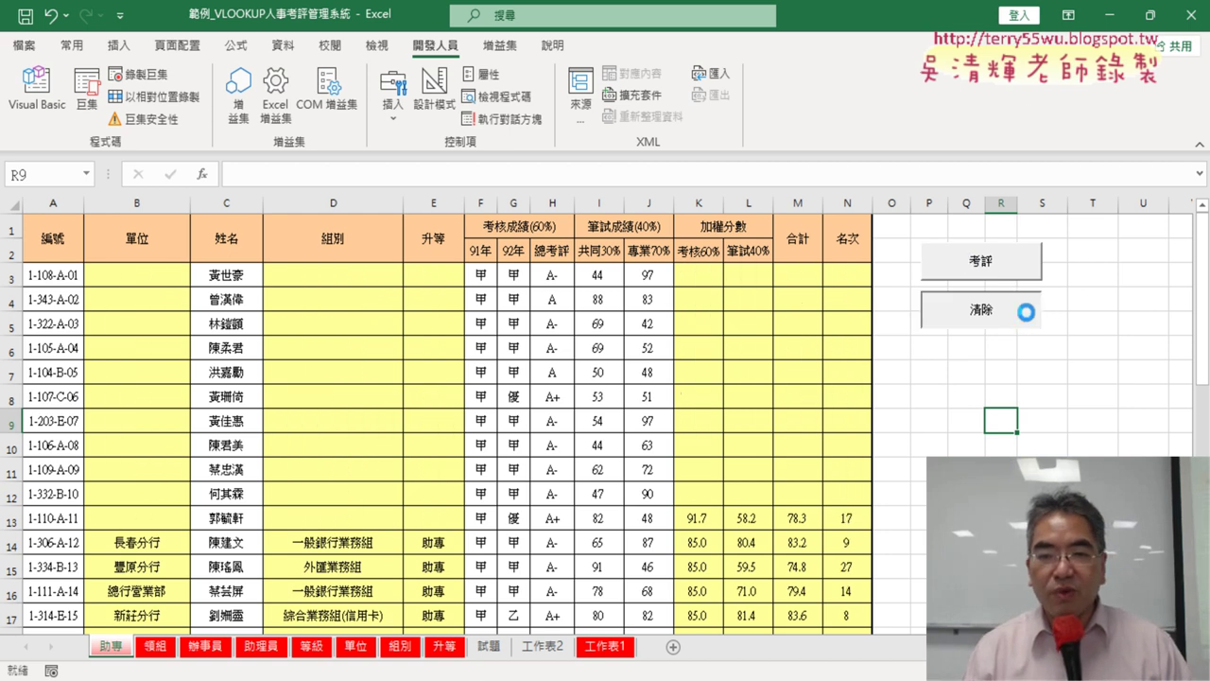
left_click(1000, 274)
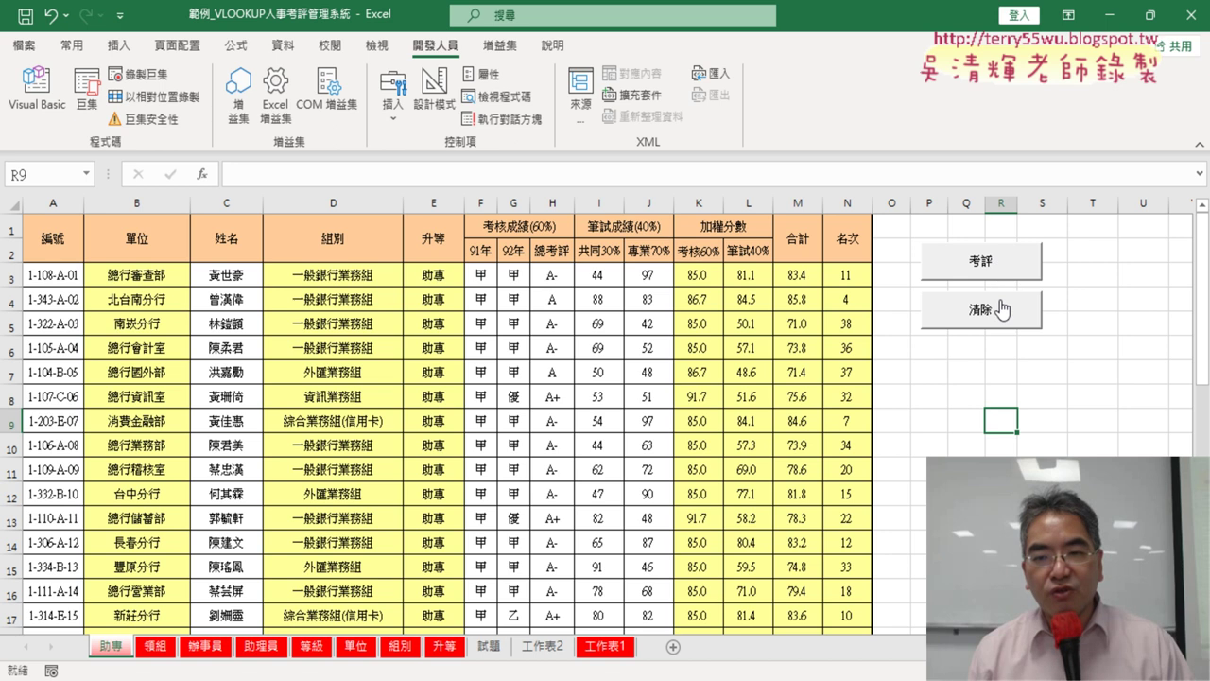
left_click(1002, 310)
left_click(1004, 262)
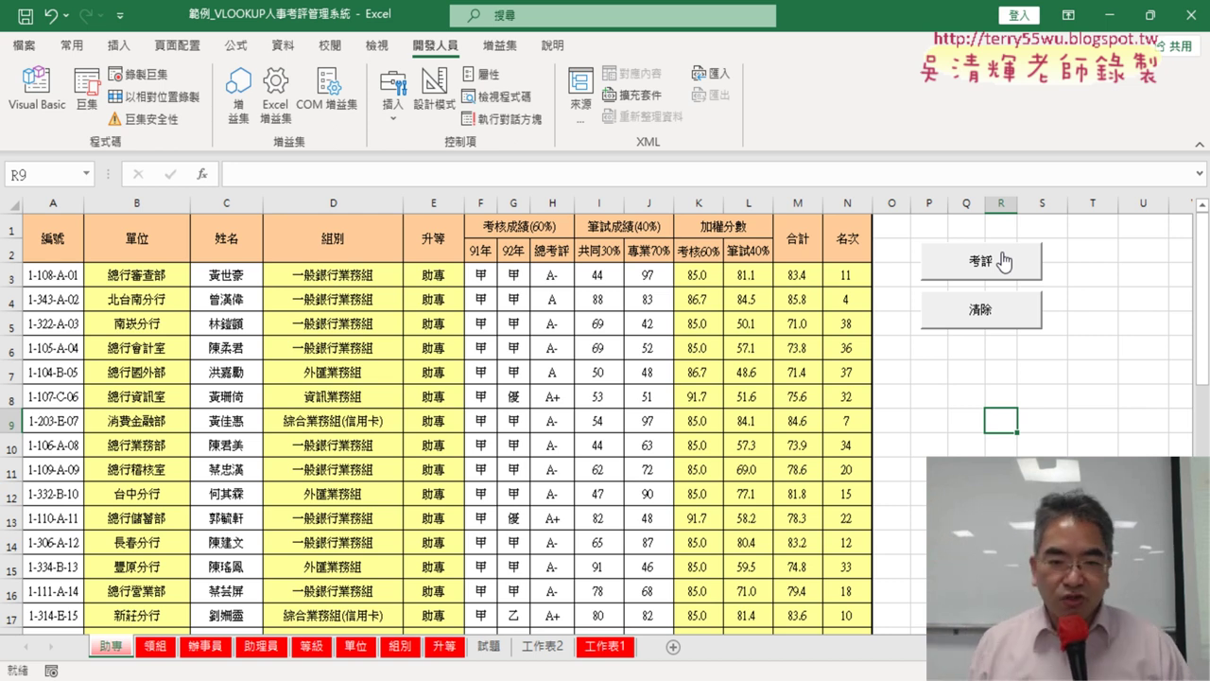
left_click(1001, 324)
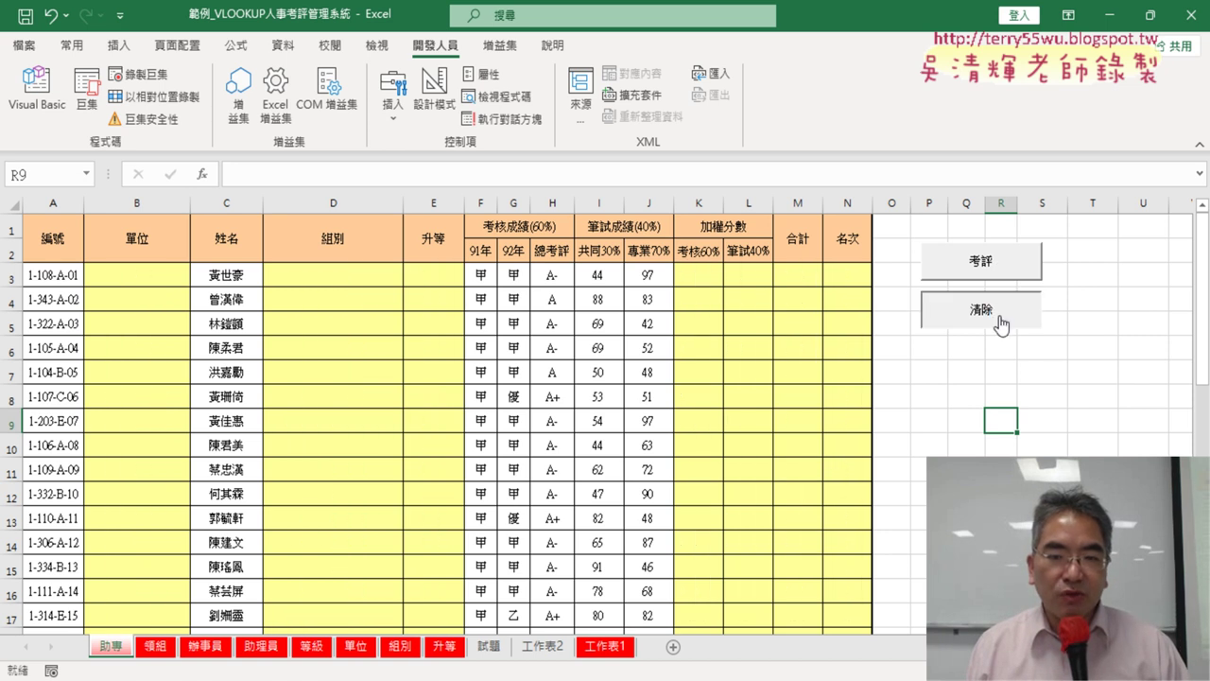
left_click(997, 272)
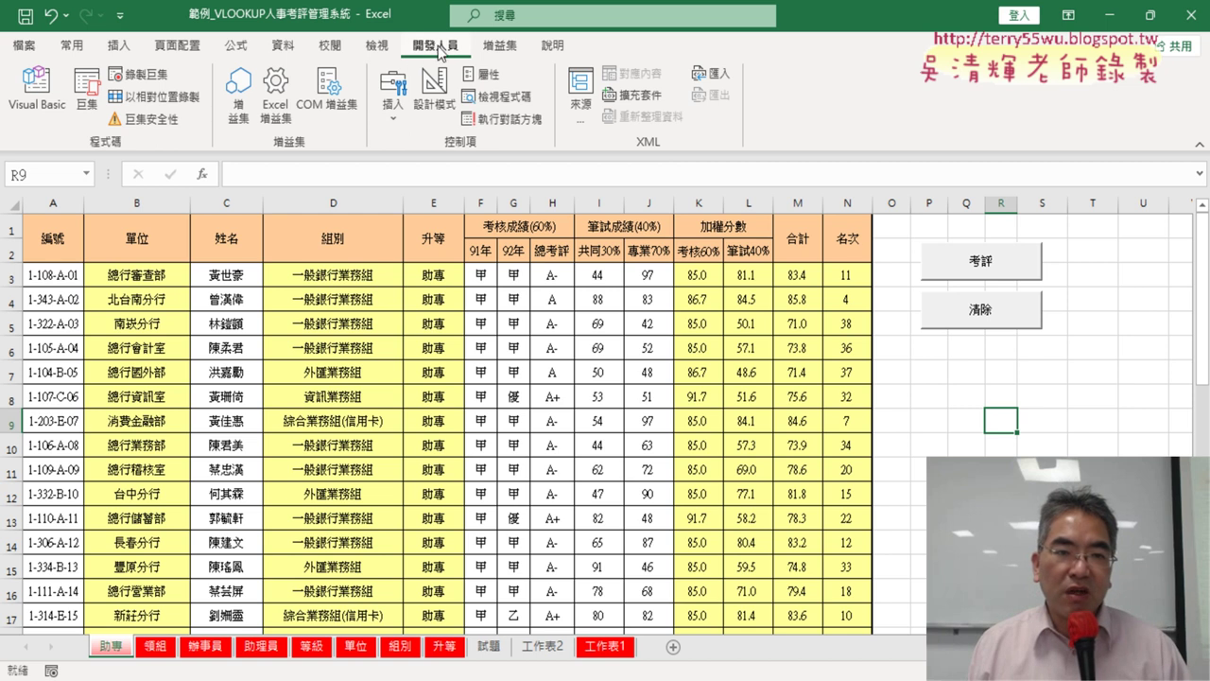
Open the Module1 code, highlight the 清除 heading, and show where a new module is added.
left_click(52, 97)
left_click_drag(282, 167, 369, 169)
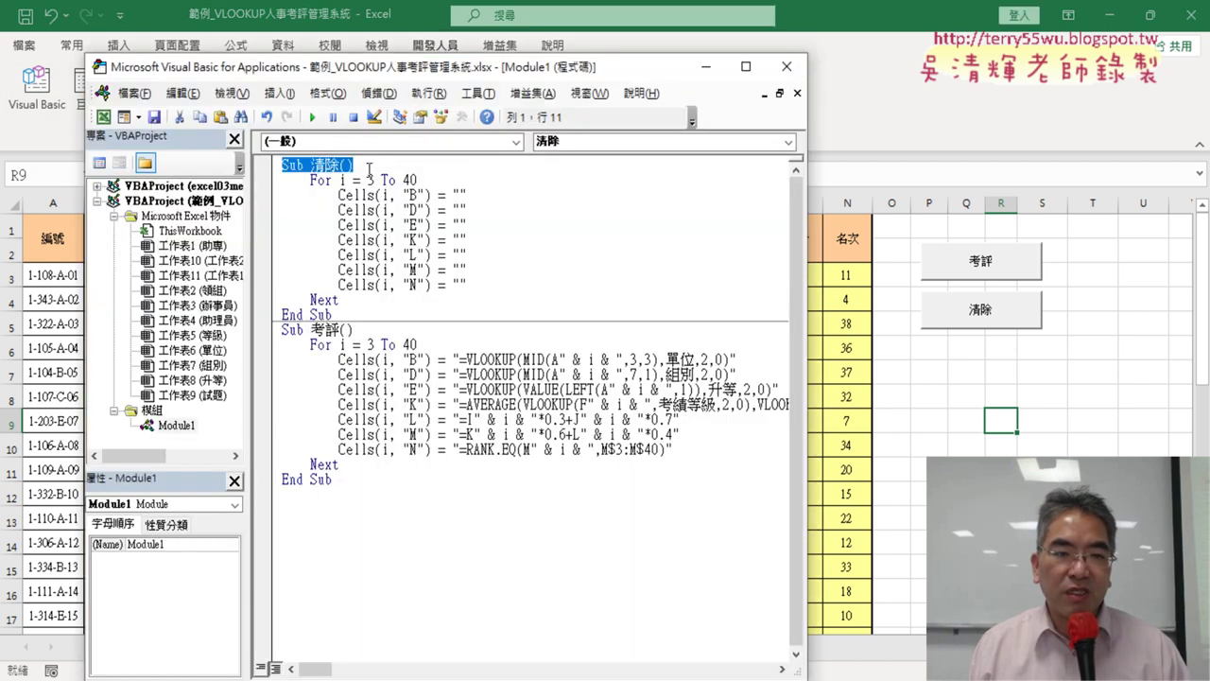
left_click_drag(437, 77, 605, 82)
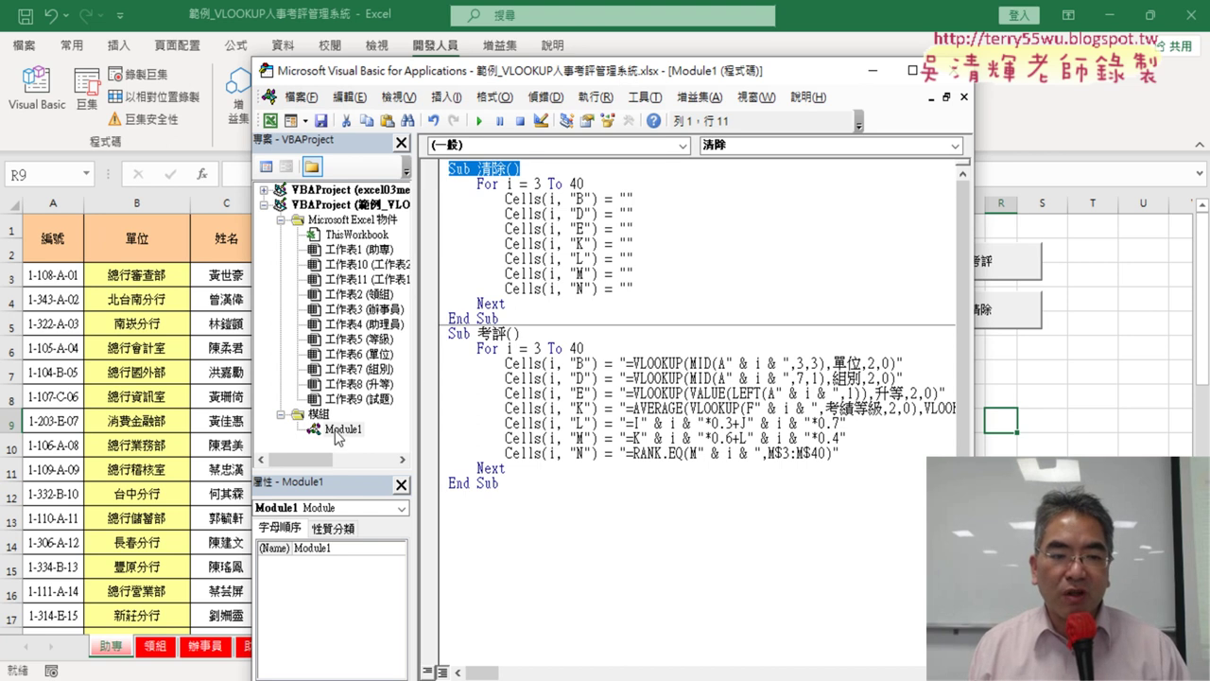
right_click(341, 369)
mouse_move(416, 463)
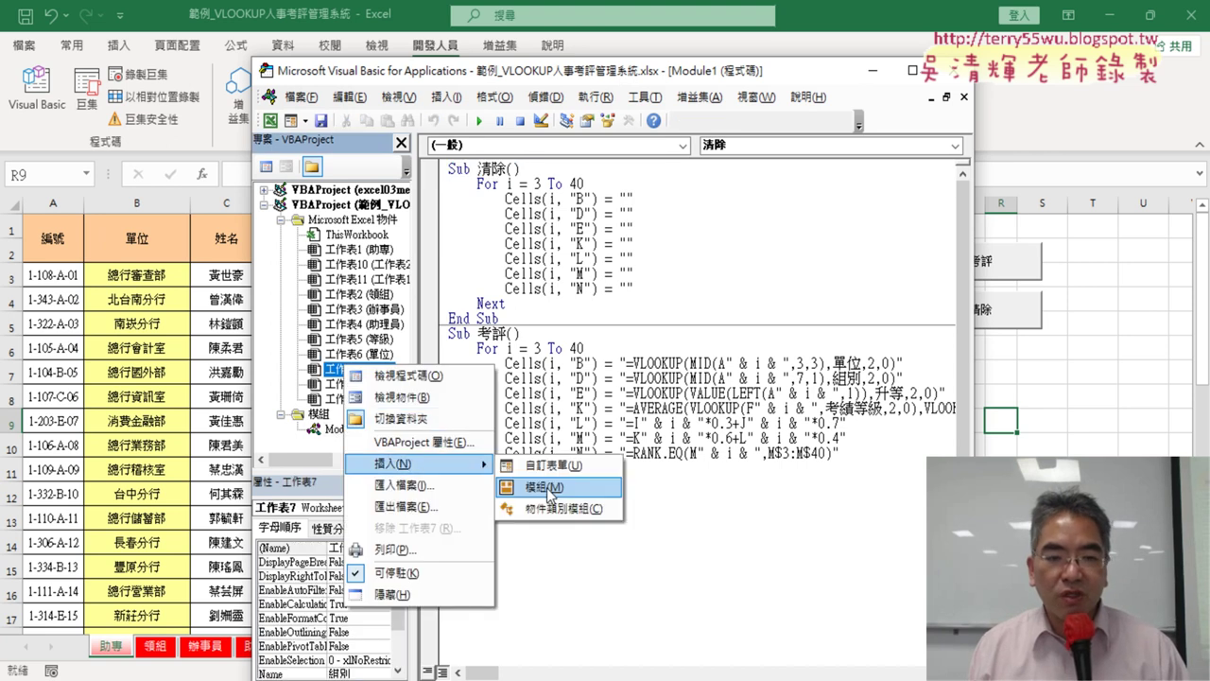
left_click(651, 245)
left_click_drag(527, 168, 430, 170)
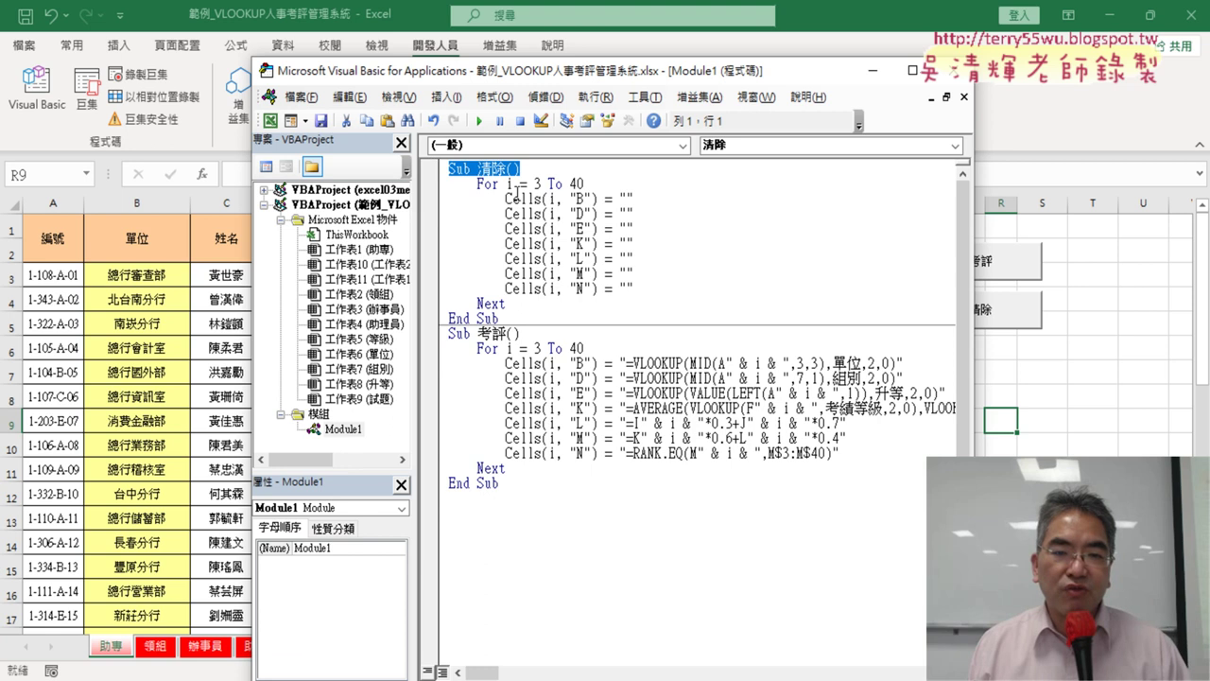
mouse_move(577, 70)
left_mouse_down()
mouse_move(549, 231)
mouse_move(423, 285)
left_mouse_up()
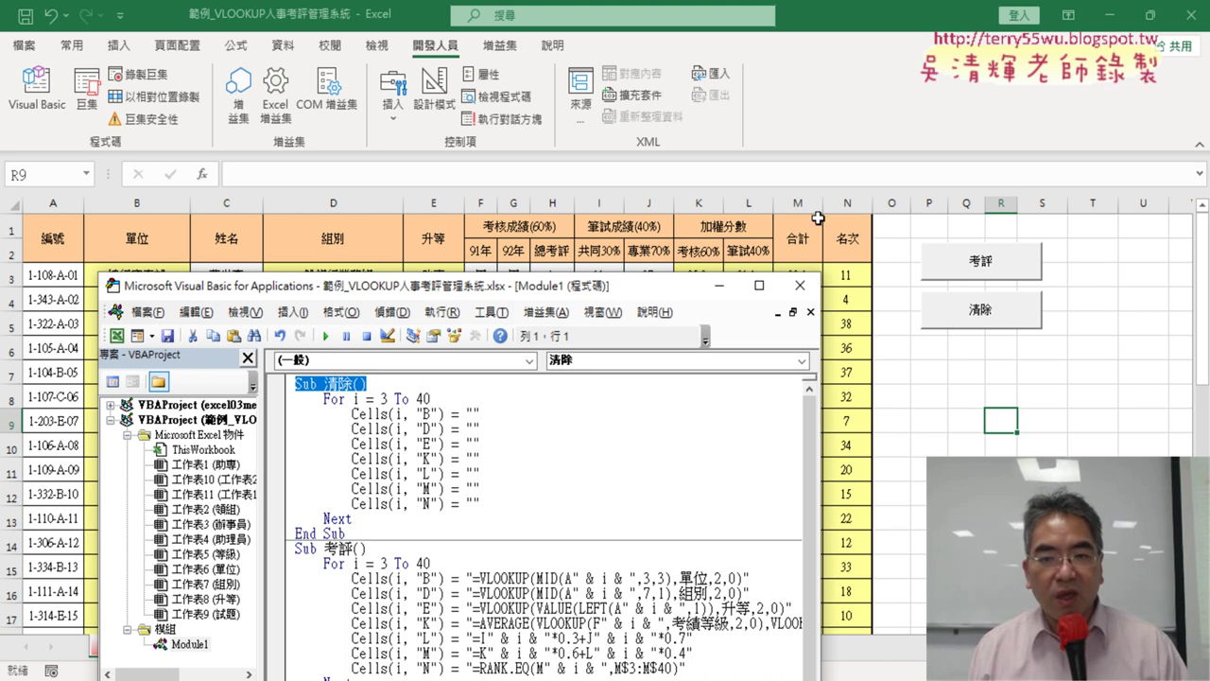
Review the whole 清除 procedure and the column B formula line, then close the editor.
left_click_drag(494, 501, 451, 503)
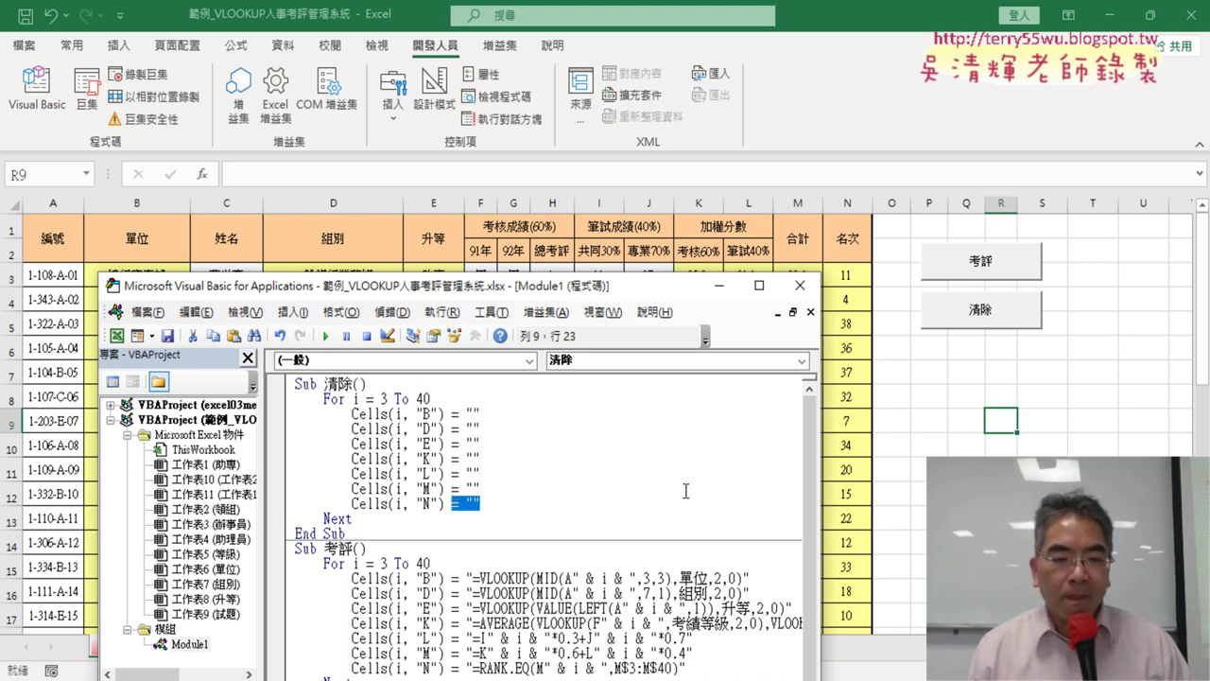
left_click_drag(388, 534, 297, 535)
left_click(400, 520)
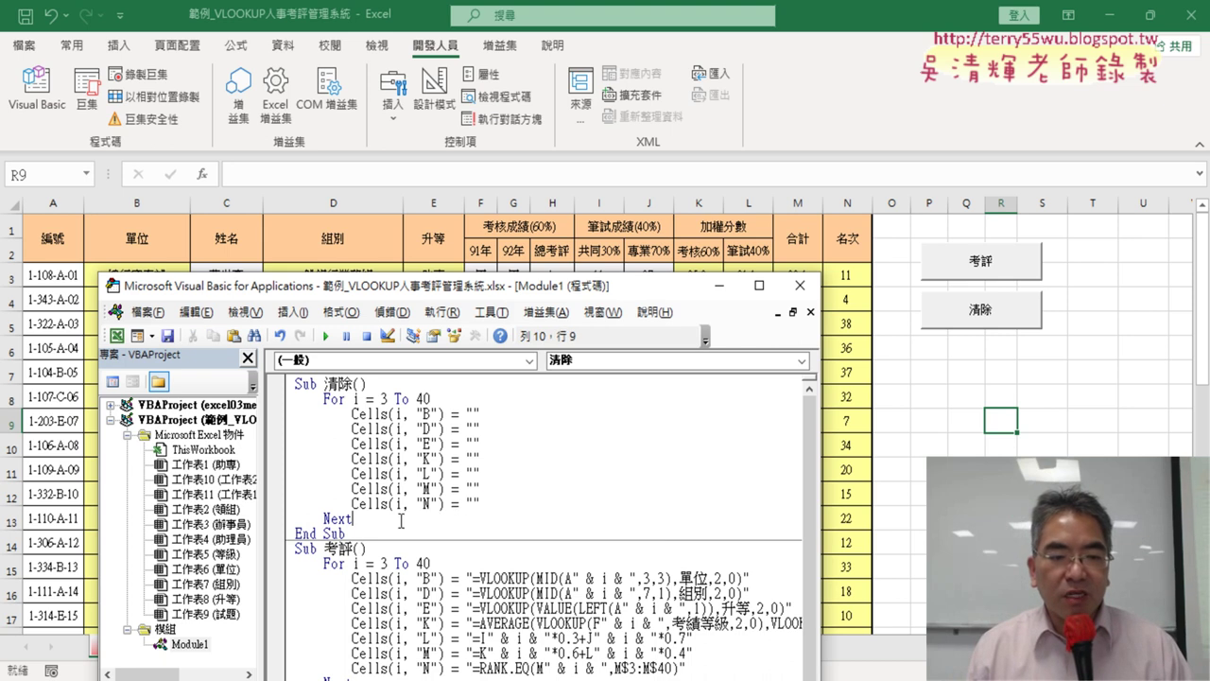
left_click_drag(376, 532, 279, 382)
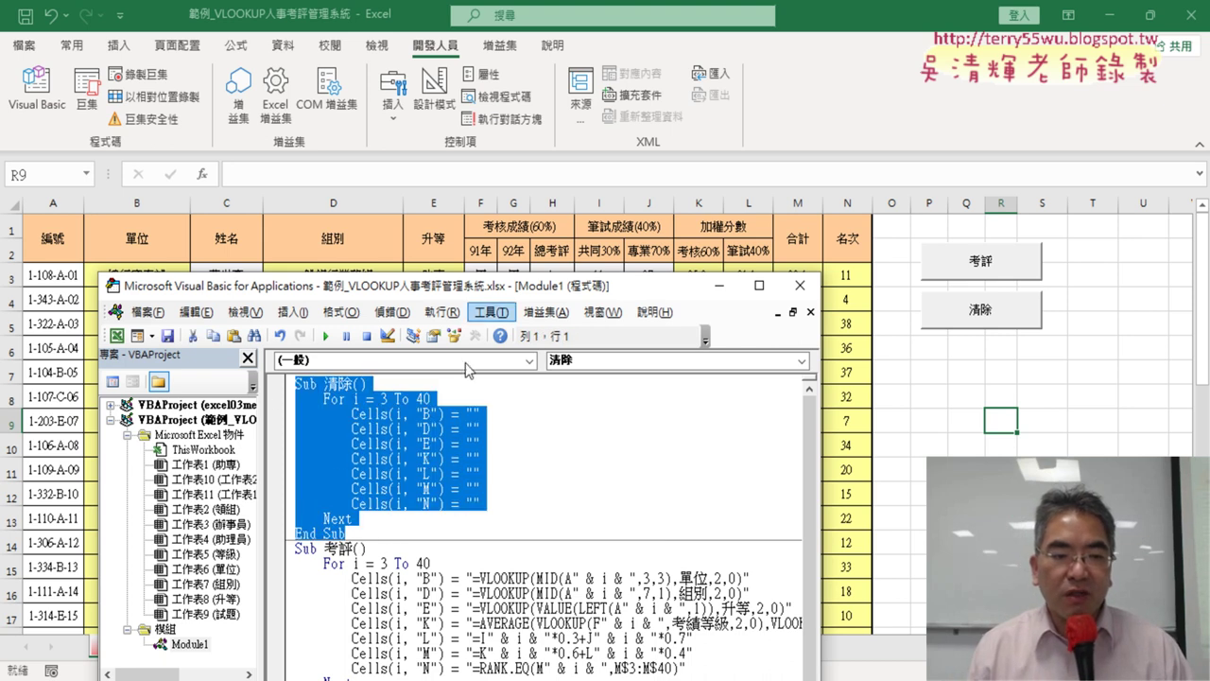
left_click_drag(471, 285, 507, 109)
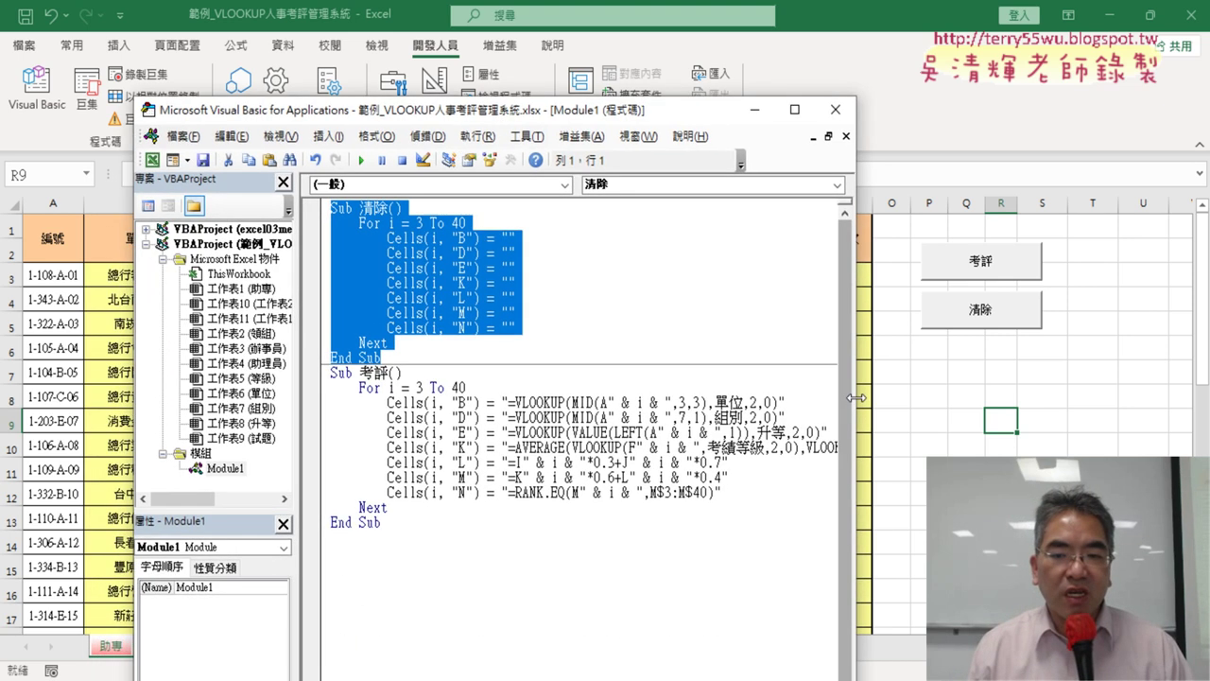
left_click_drag(855, 405, 1107, 396)
left_click_drag(608, 402, 670, 402)
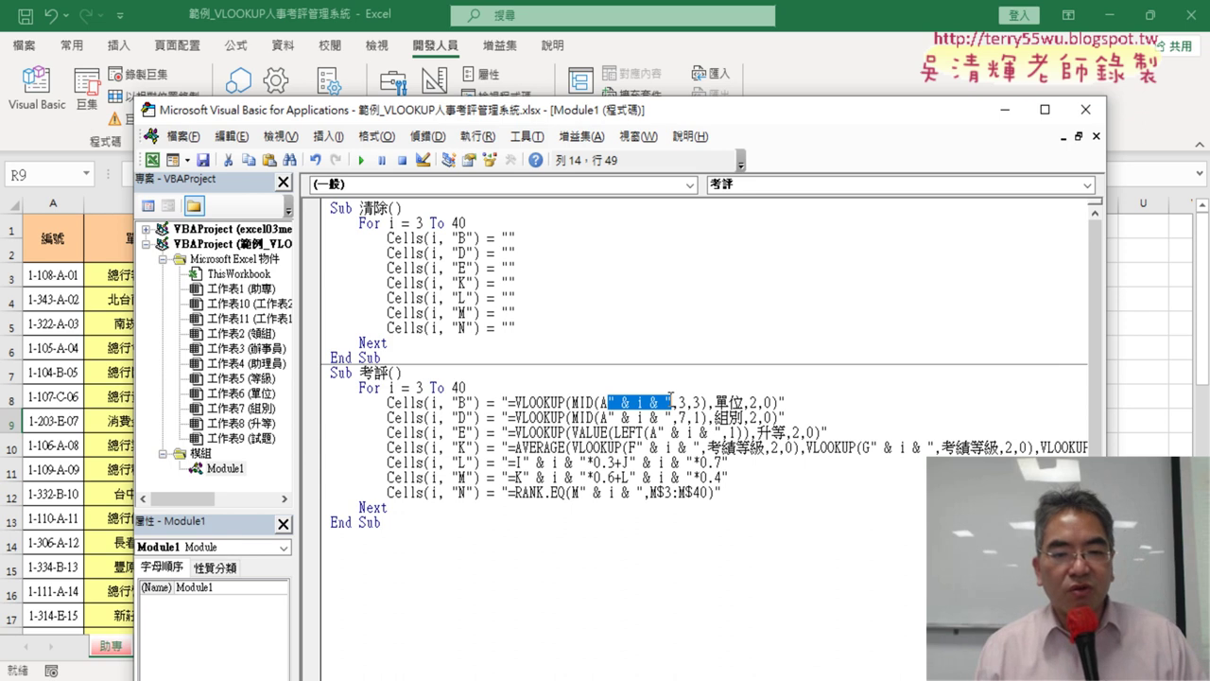
left_click(1129, 465)
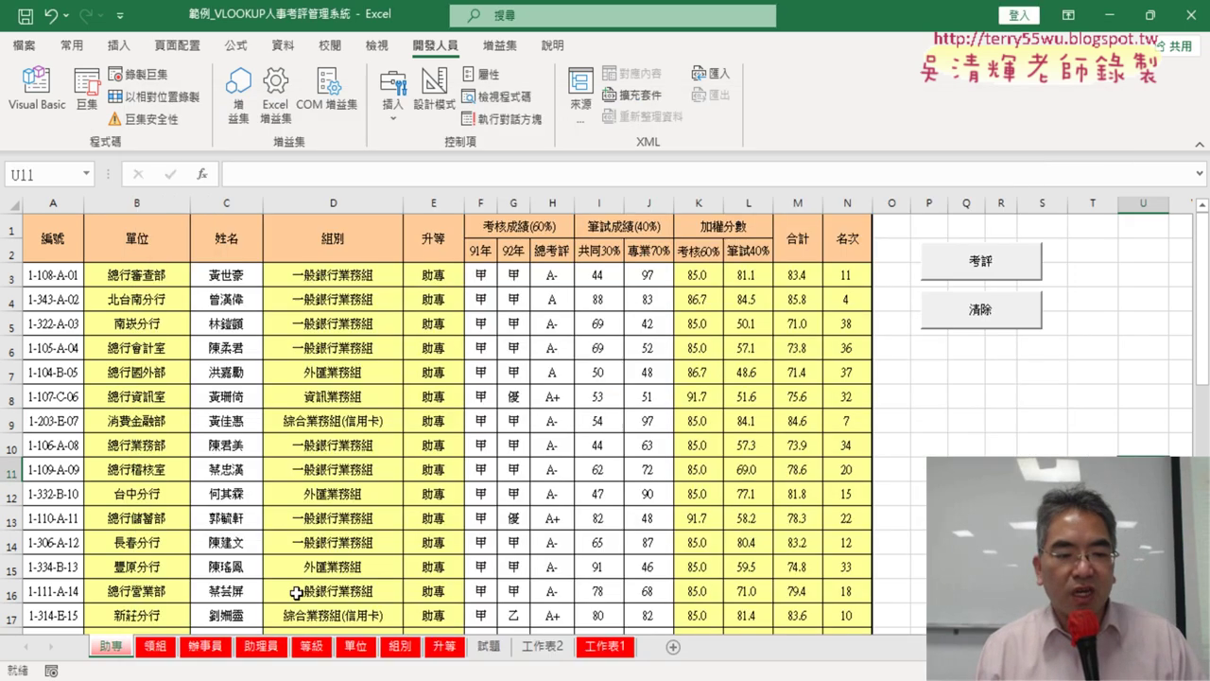
Look over the 領組 sheet, then copy both the 考評 and 清除 buttons on 助專.
left_click(156, 647)
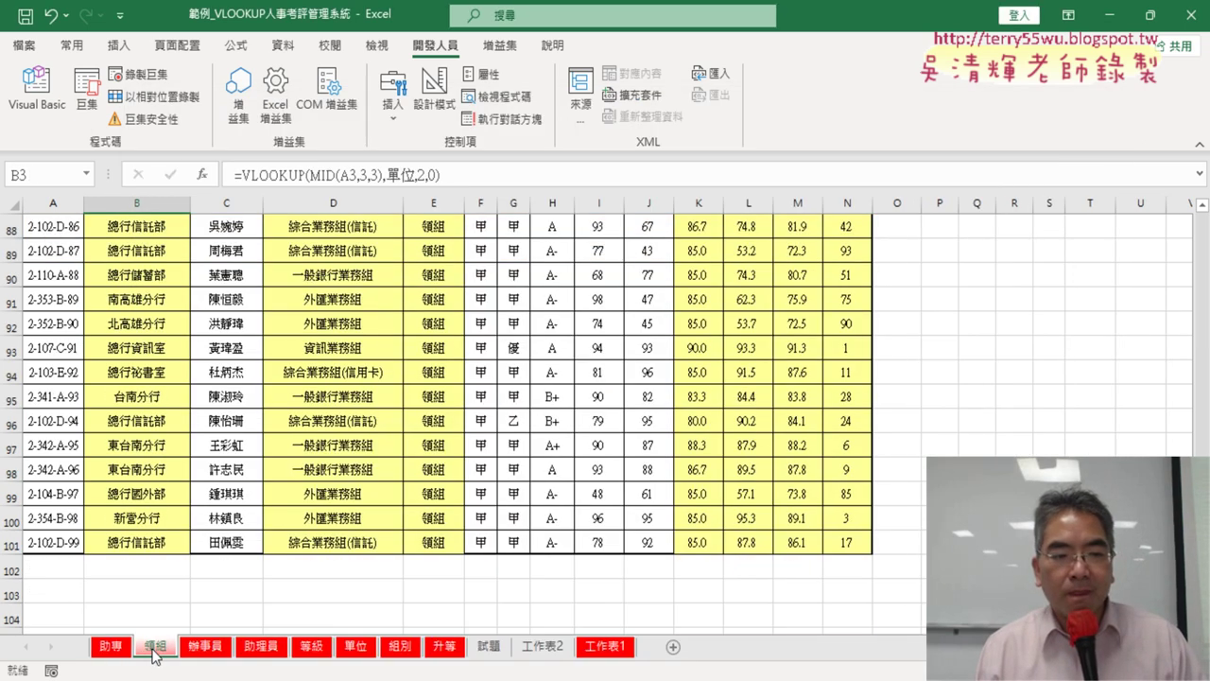
scroll(649, 494, "down", 3)
scroll(649, 394, "up", 8)
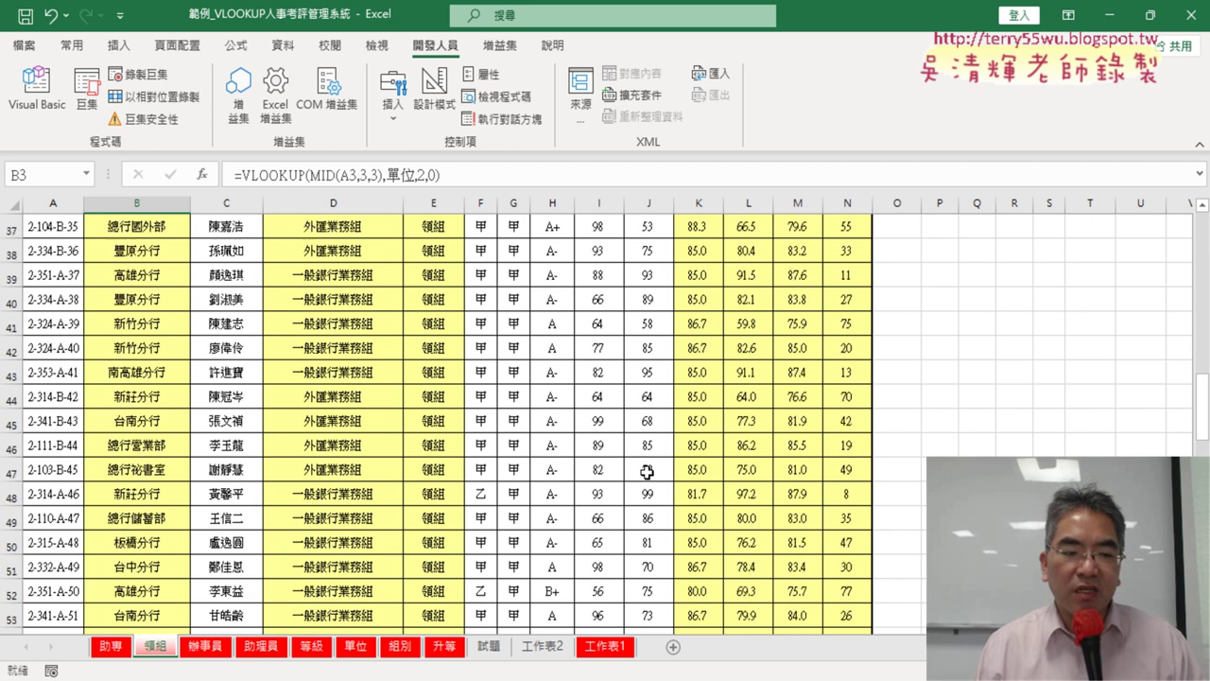
scroll(643, 394, "up", 5)
scroll(643, 394, "up", 6)
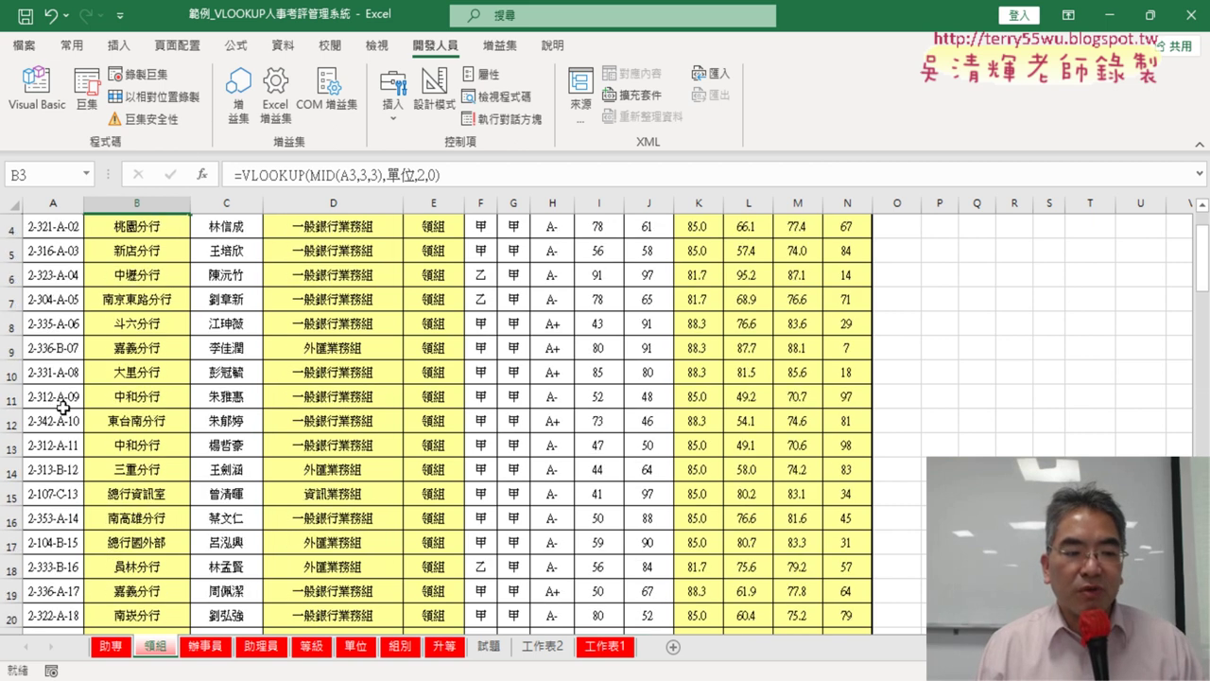
left_click(123, 651)
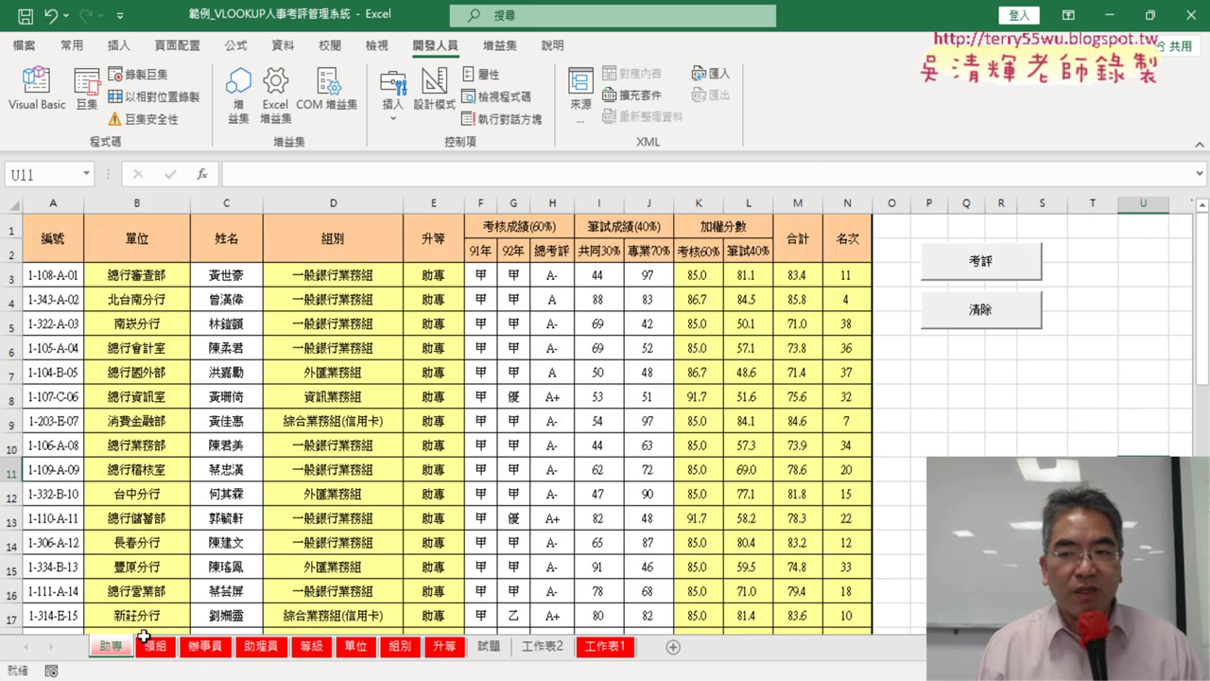
left_click(1006, 272, "ctrl")
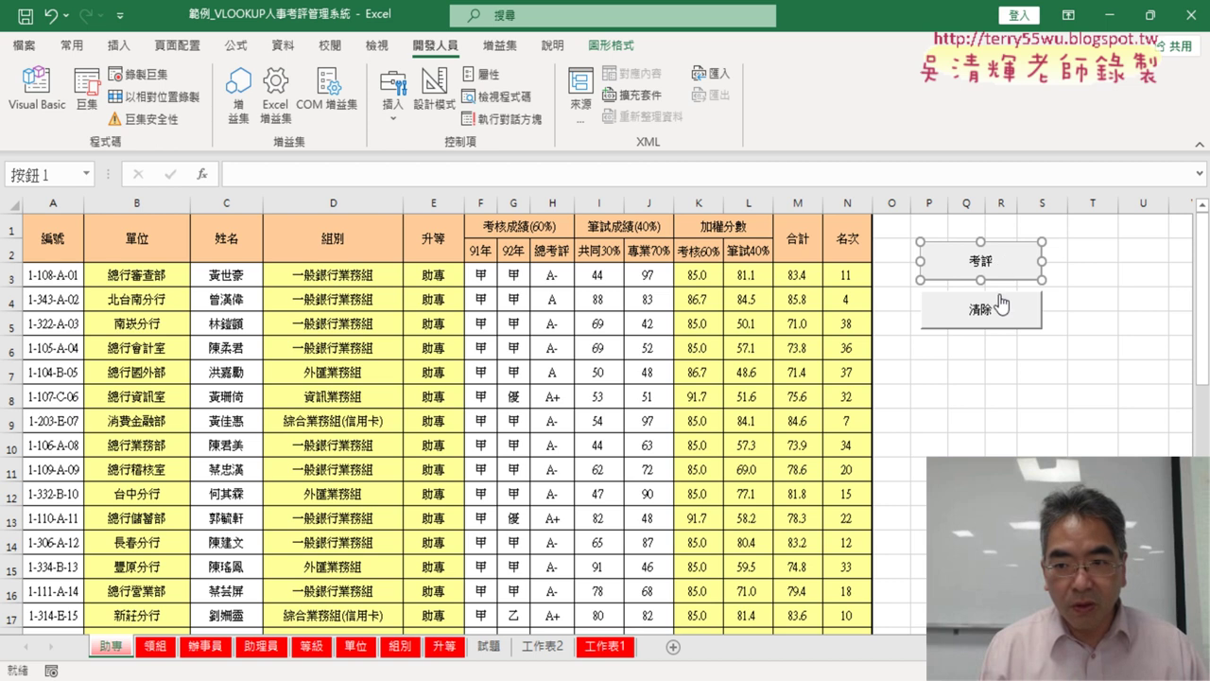
left_click(998, 309, "ctrl")
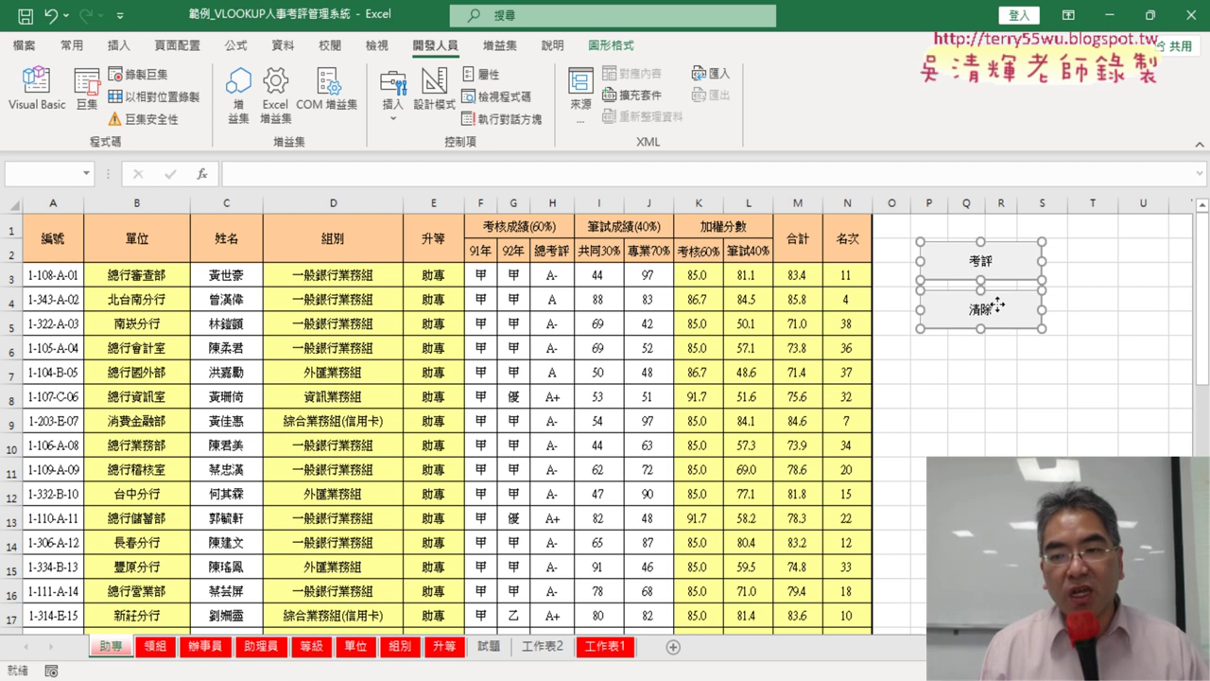
right_click(997, 307)
left_click(1035, 335)
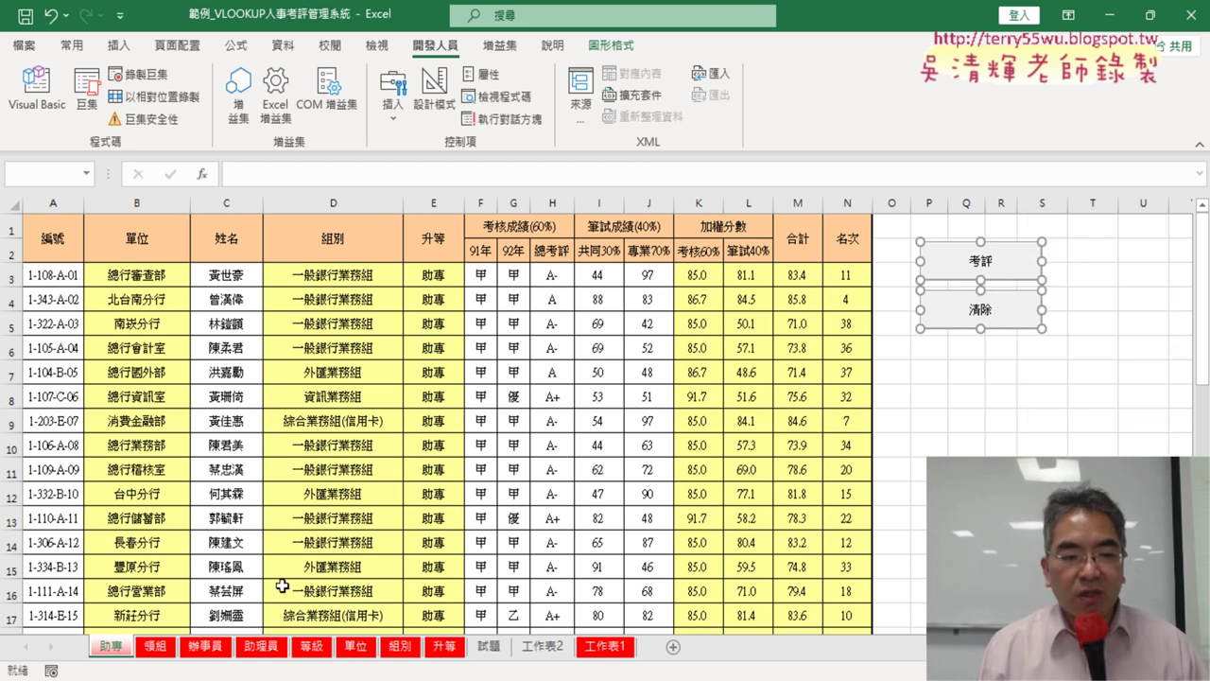
Paste the two buttons onto 領組 at O1 and place them right of the table.
left_click(156, 647)
scroll(1172, 284, "up", 1)
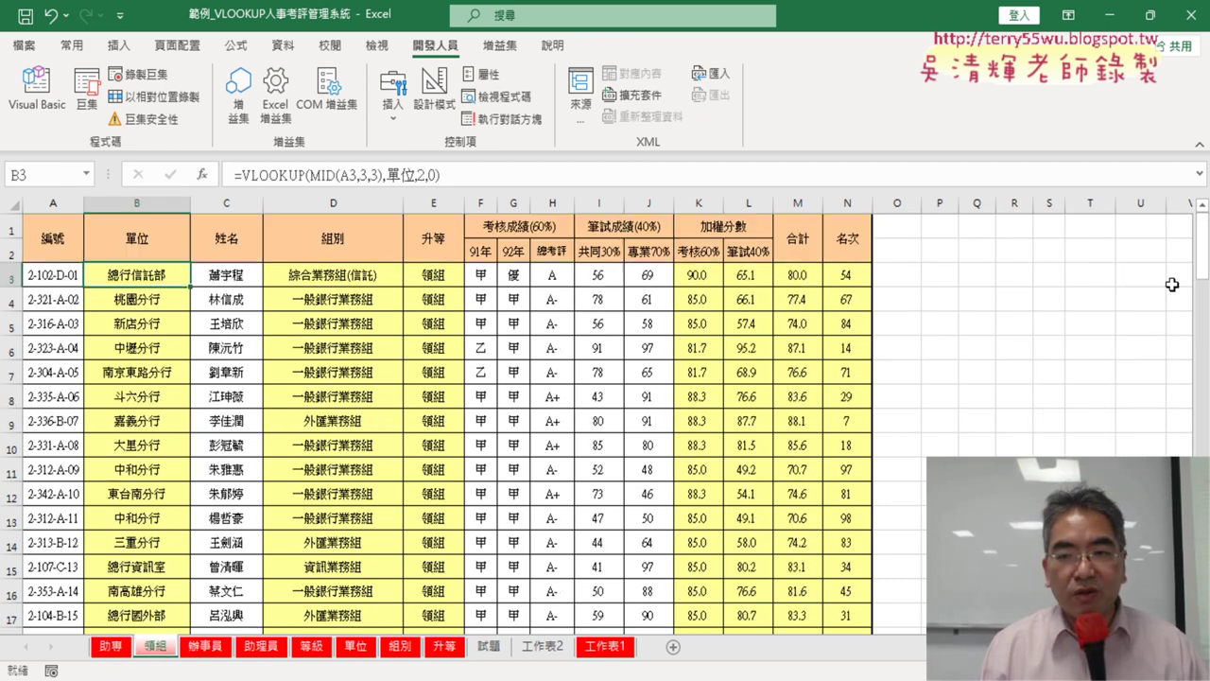
left_click(909, 230)
key("ctrl+v")
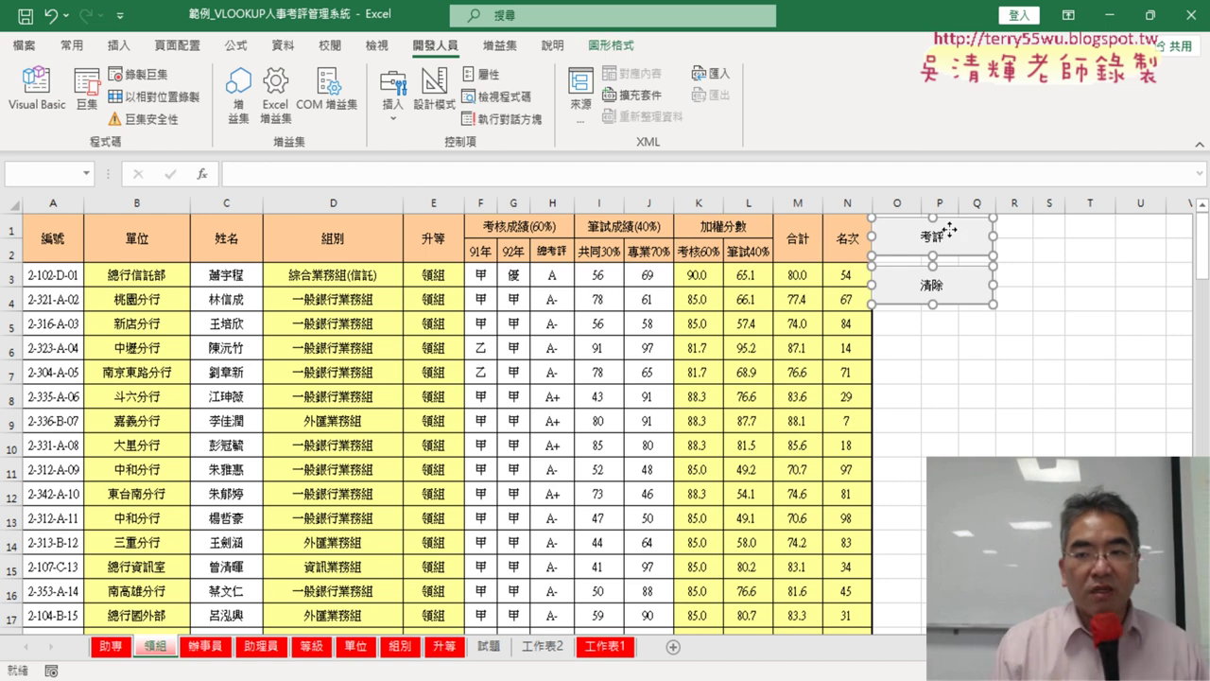
mouse_move(949, 230)
left_mouse_down()
mouse_move(998, 235)
mouse_move(1001, 248)
left_mouse_up()
left_click(1049, 388)
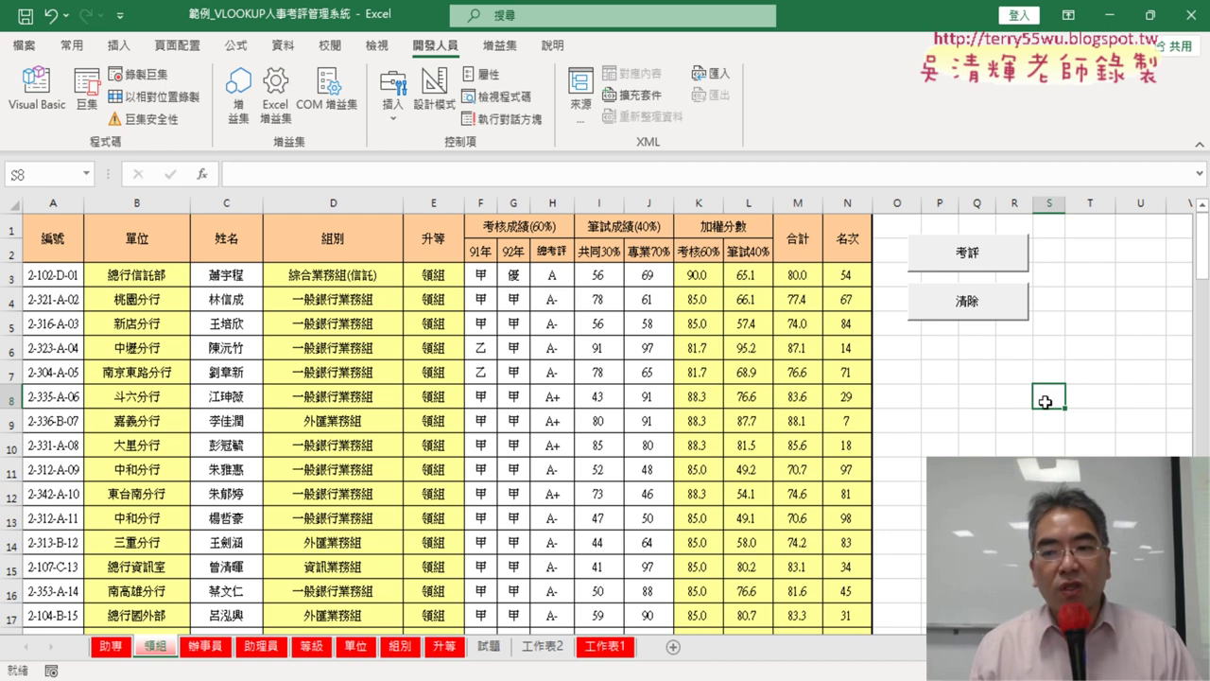
Run 清除 on 領組 and confirm clearing stops at row 40.
left_click(987, 310)
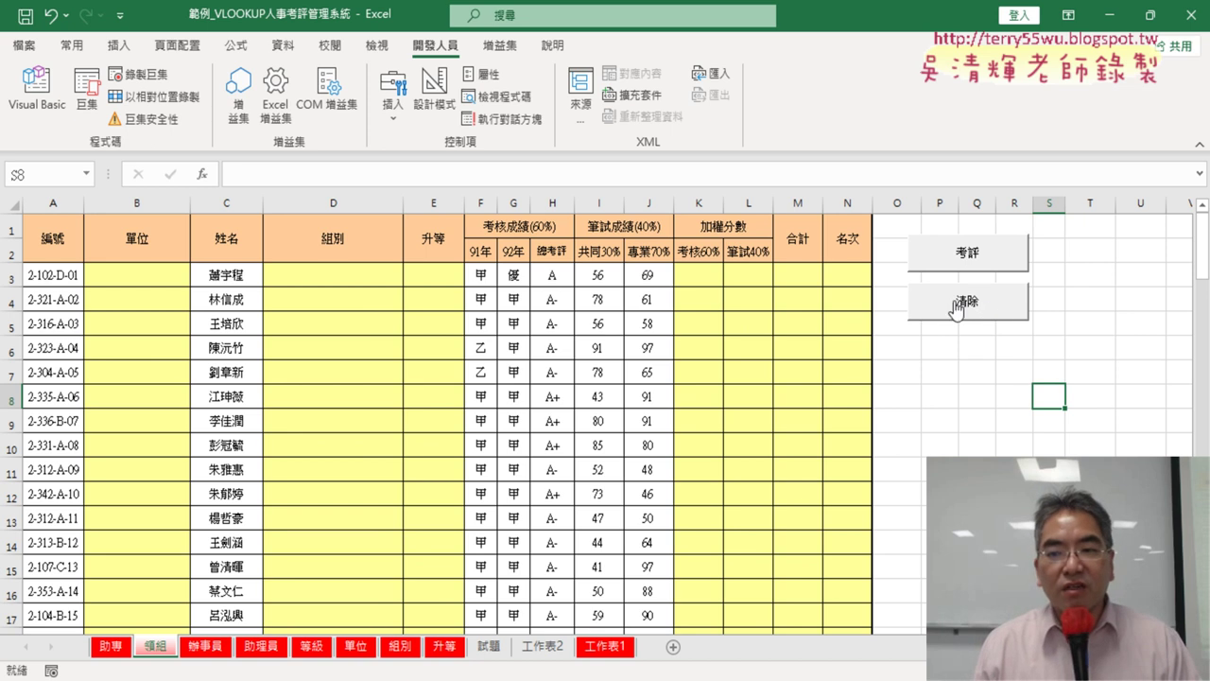
scroll(202, 417, "down", 3)
scroll(204, 416, "down", 2)
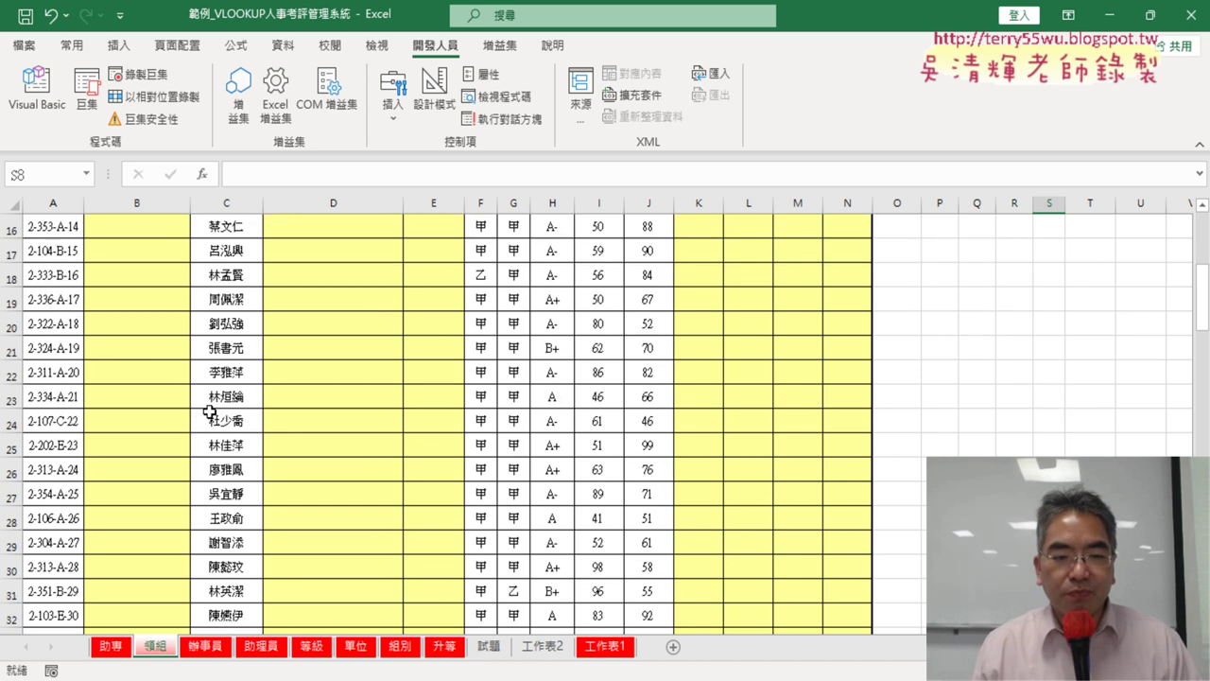
scroll(206, 414, "down", 2)
scroll(210, 410, "down", 3)
scroll(210, 409, "down", 3)
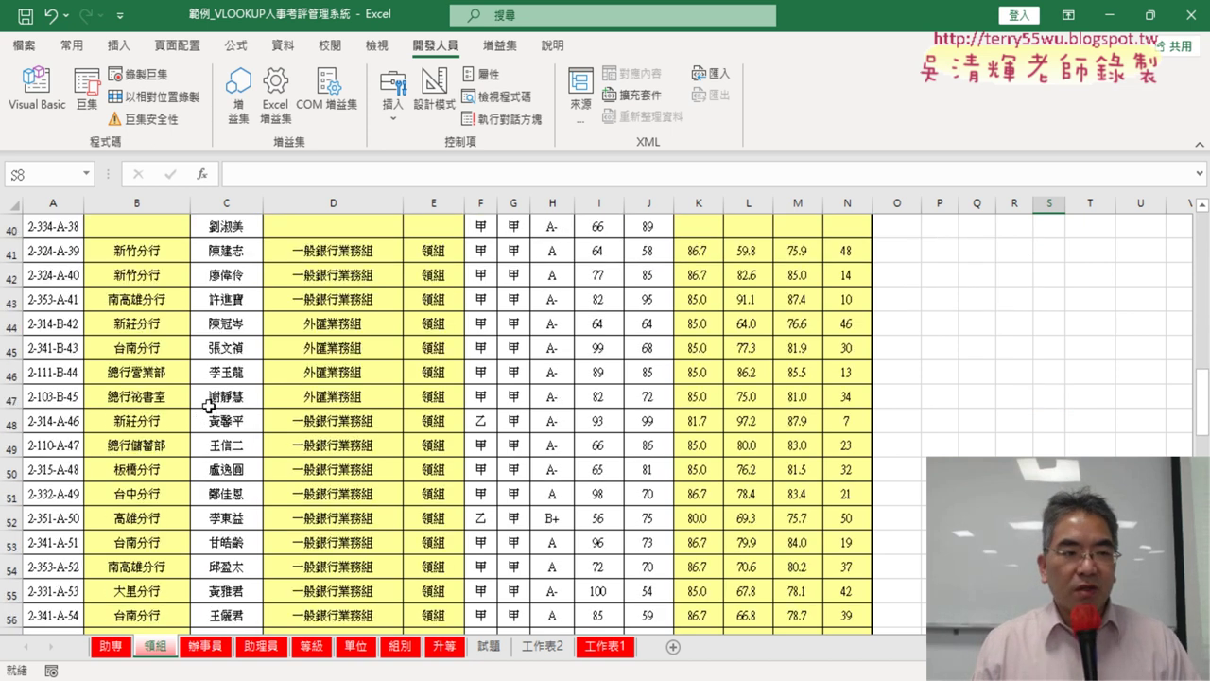
left_click(10, 228)
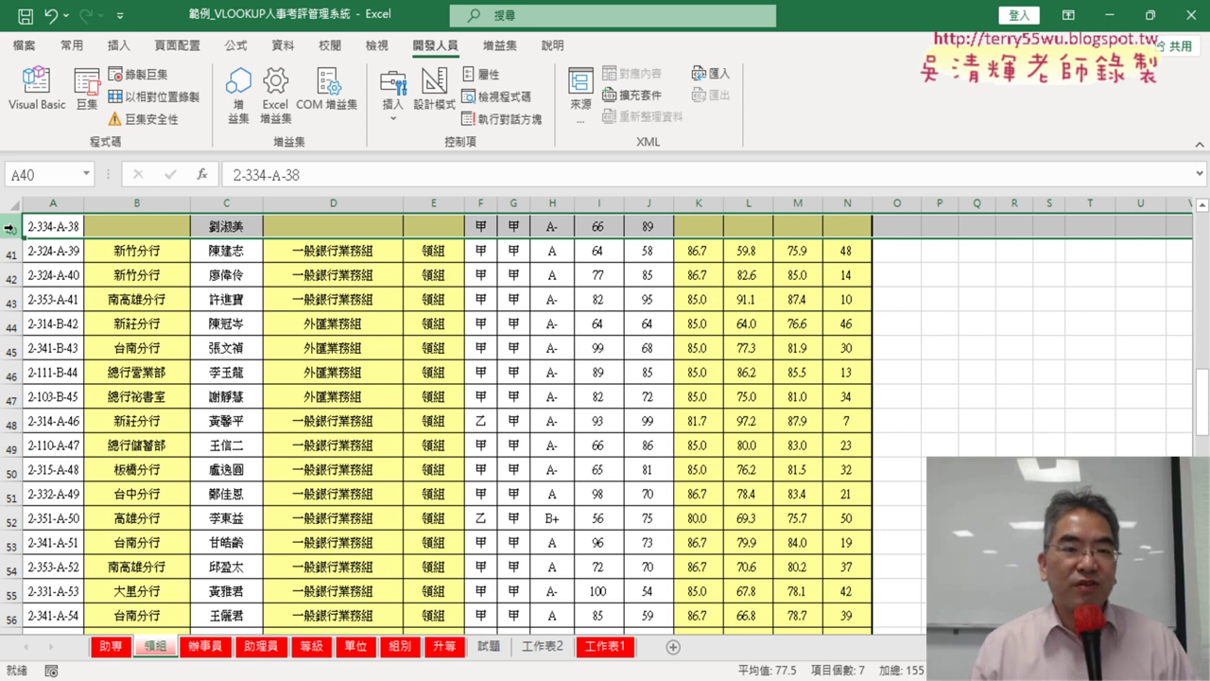
In Module1, try replacing the 清除 loop limit 40, then undo to keep 40.
left_click(30, 119)
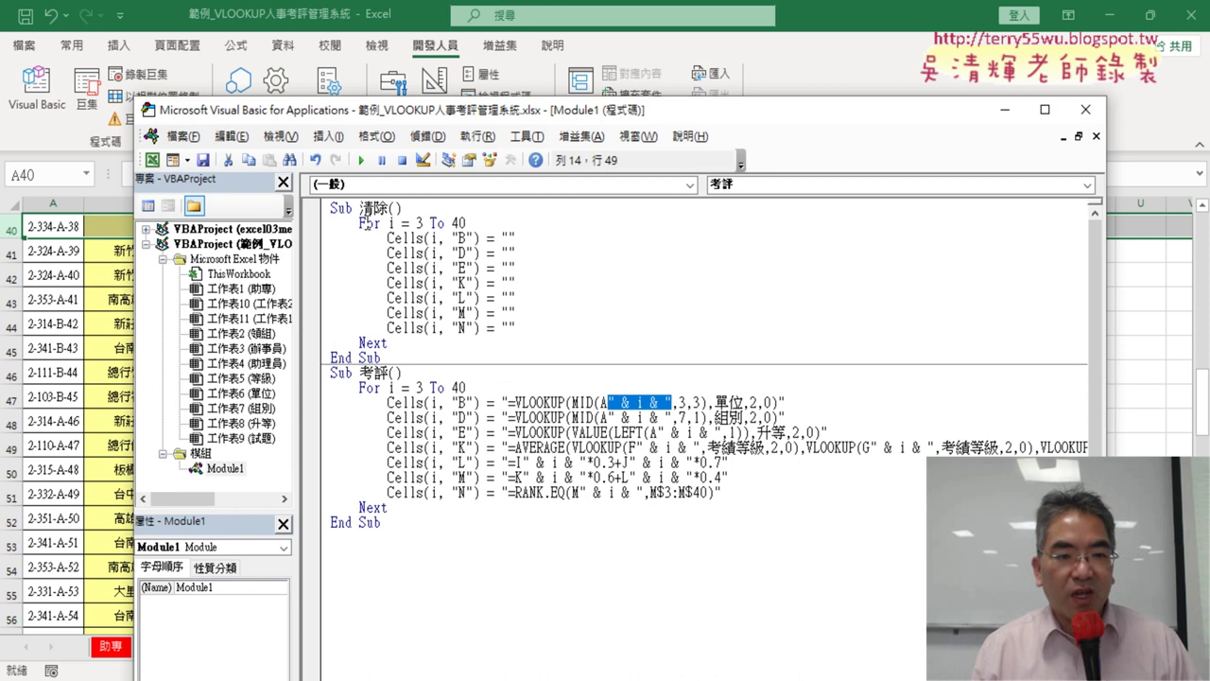
left_click_drag(452, 223, 469, 222)
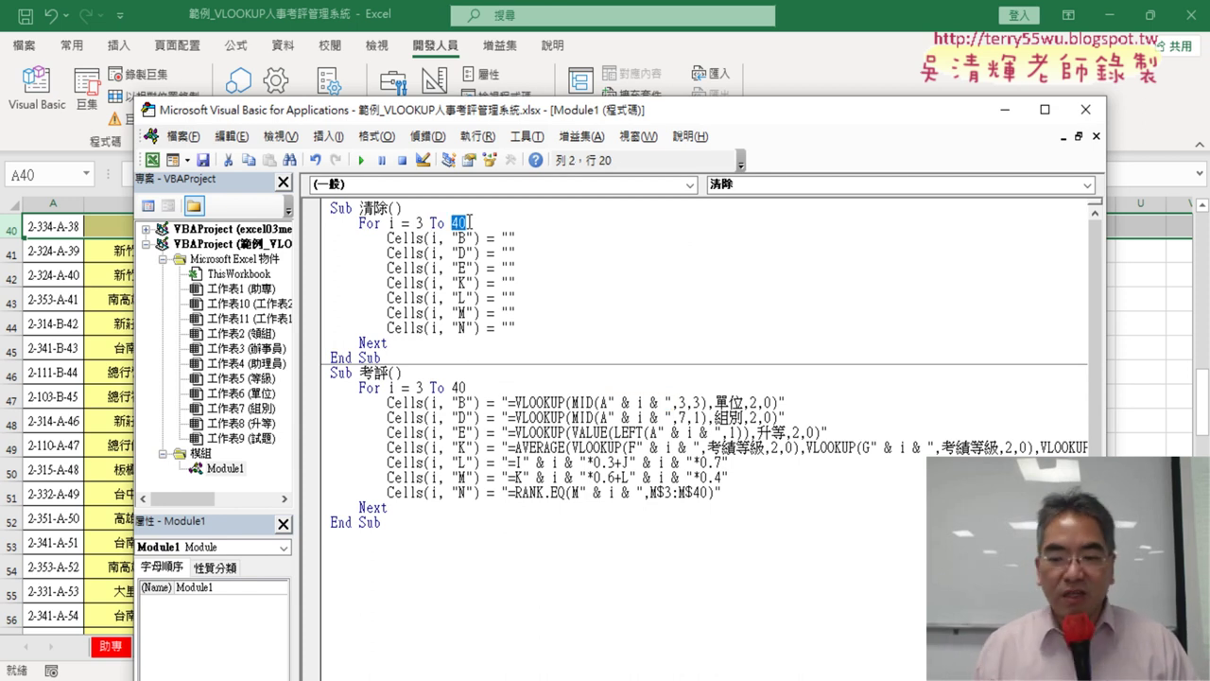
type("101")
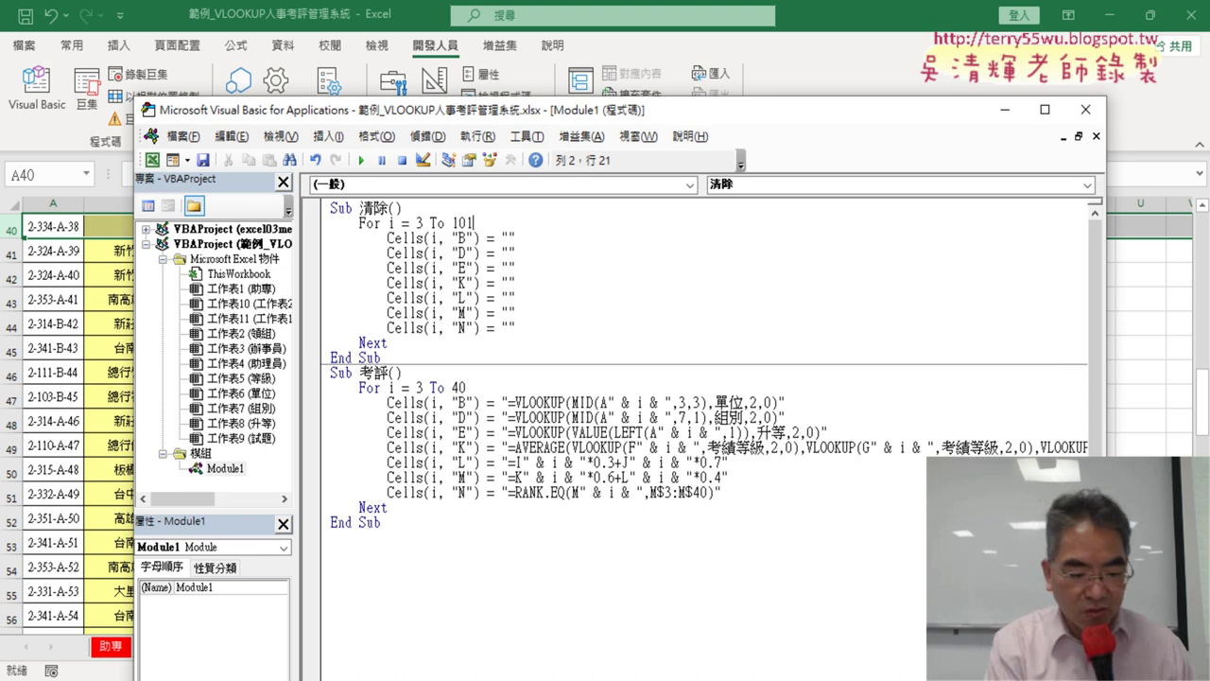
key("ctrl+z")
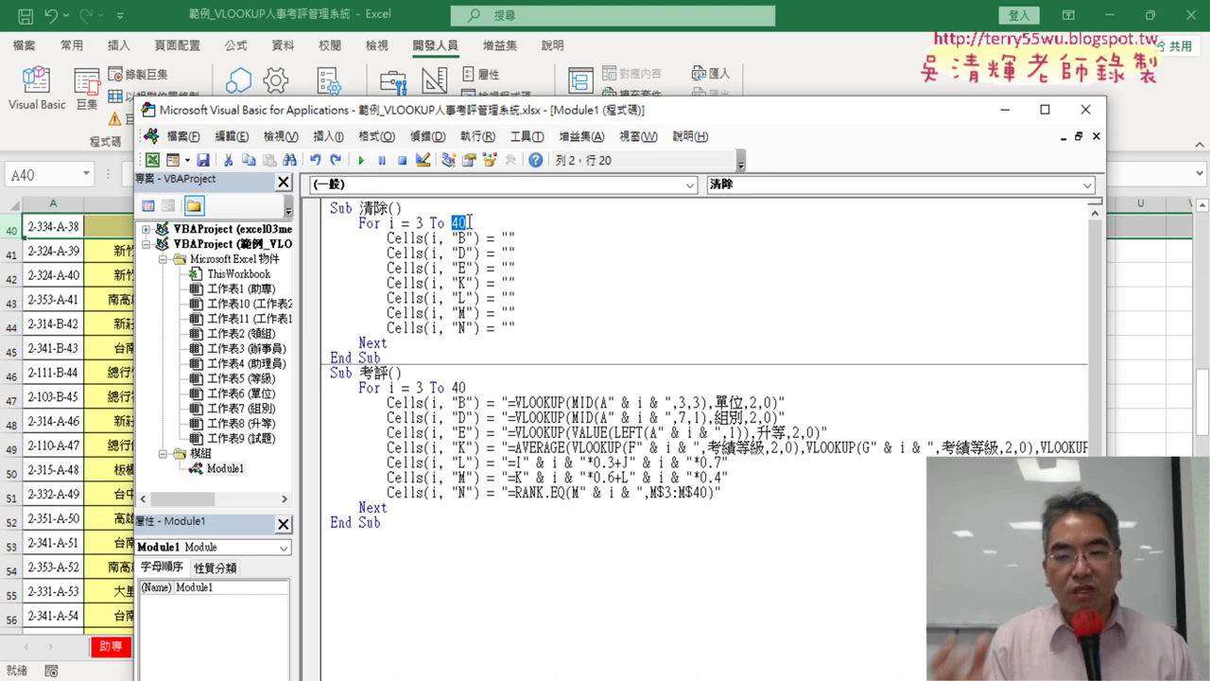
left_click(574, 356)
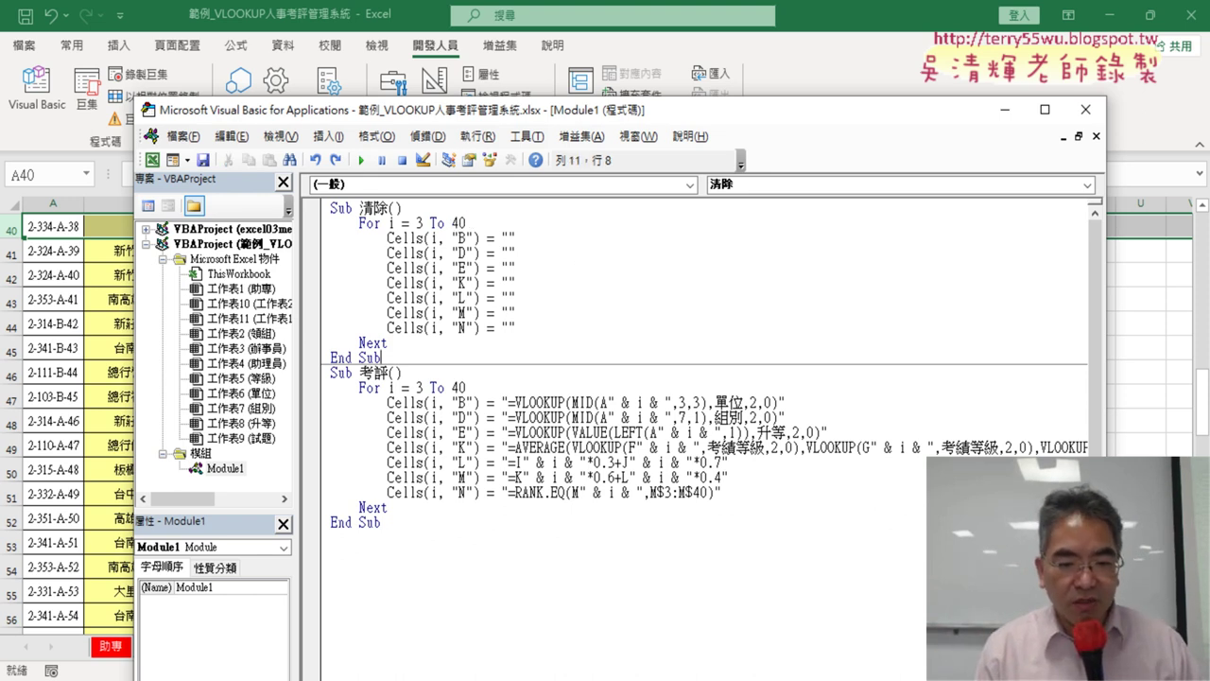
Switch to Chrome and open the 範例_VLOOKUP人事考評管理系統 Google Docs tab.
mouse_move(625, 680)
left_click(624, 643)
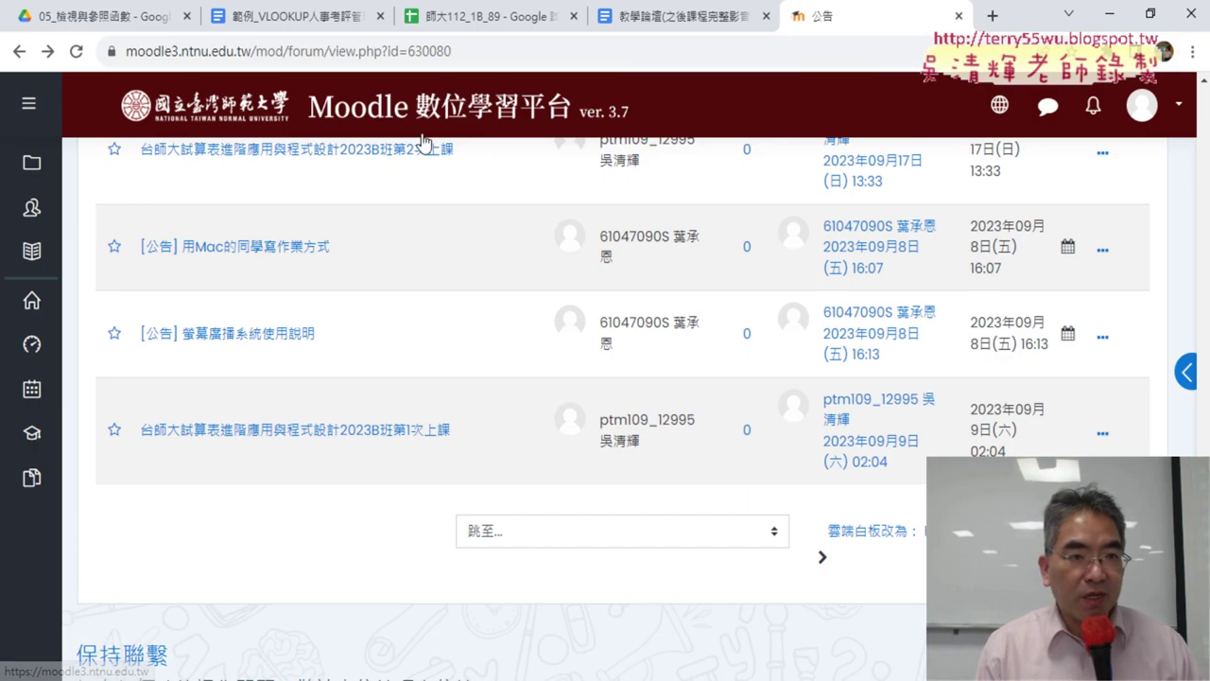
left_click(301, 16)
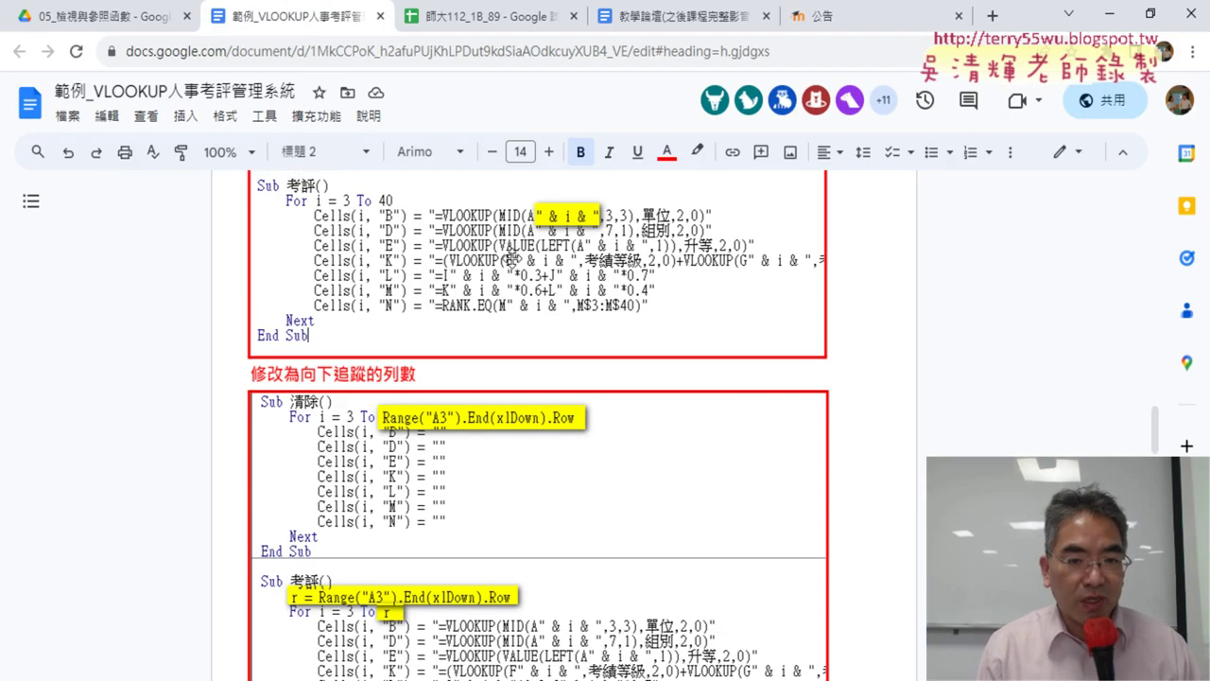